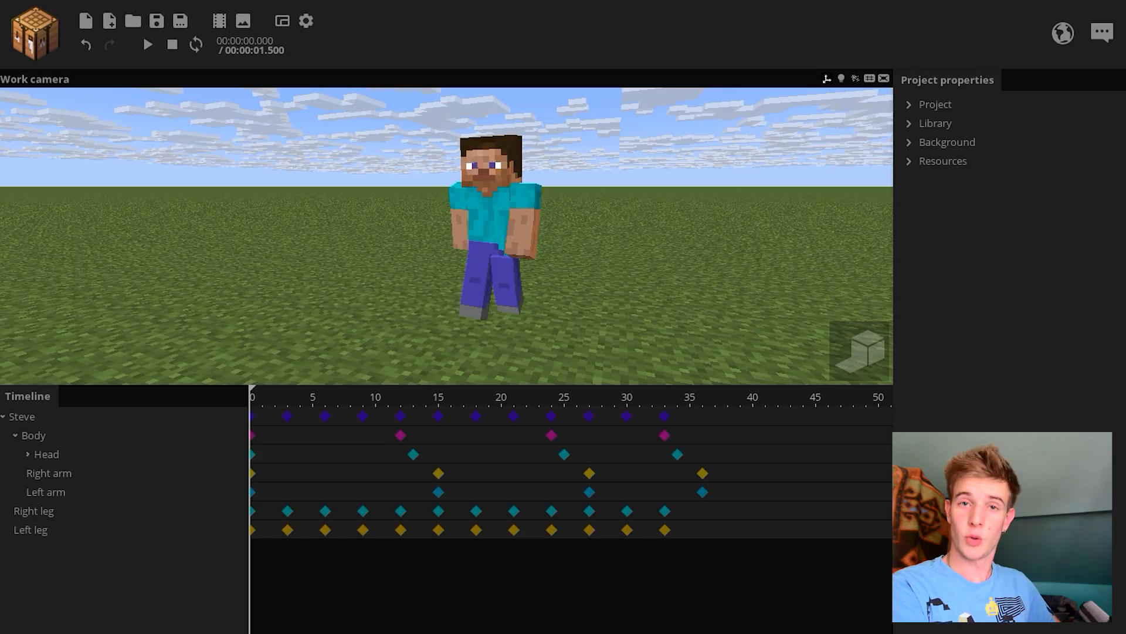
# Step: Play the walk animation and review the body, arm and head keyframes around frames 12 to 15
pyautogui.press('space')
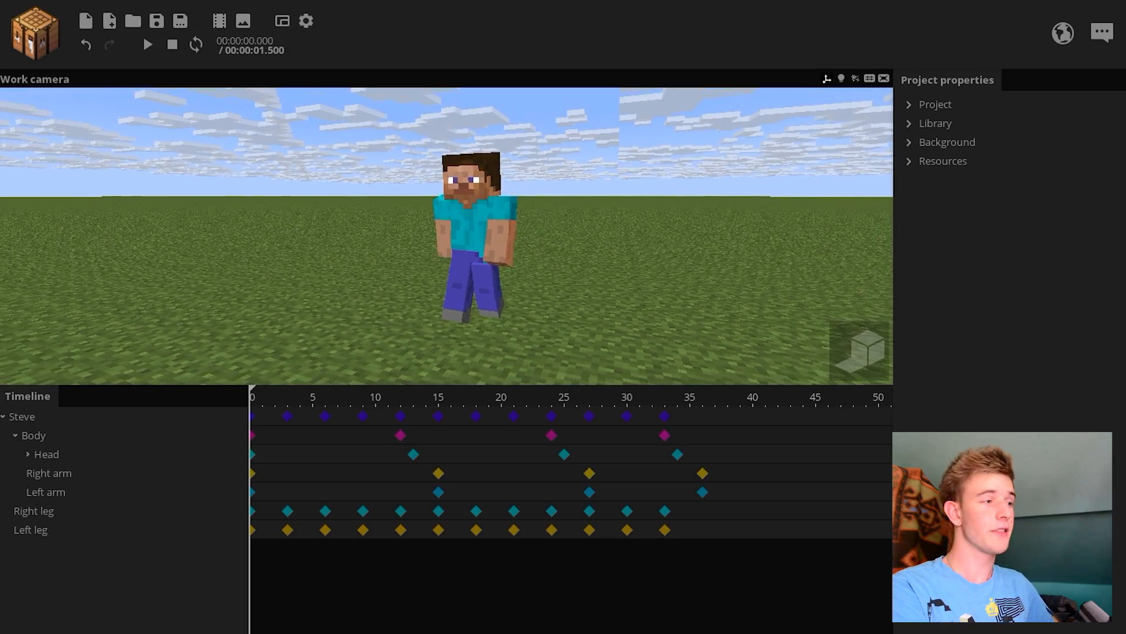
pyautogui.click(396, 413)
pyautogui.click(438, 473)
pyautogui.click(413, 454)
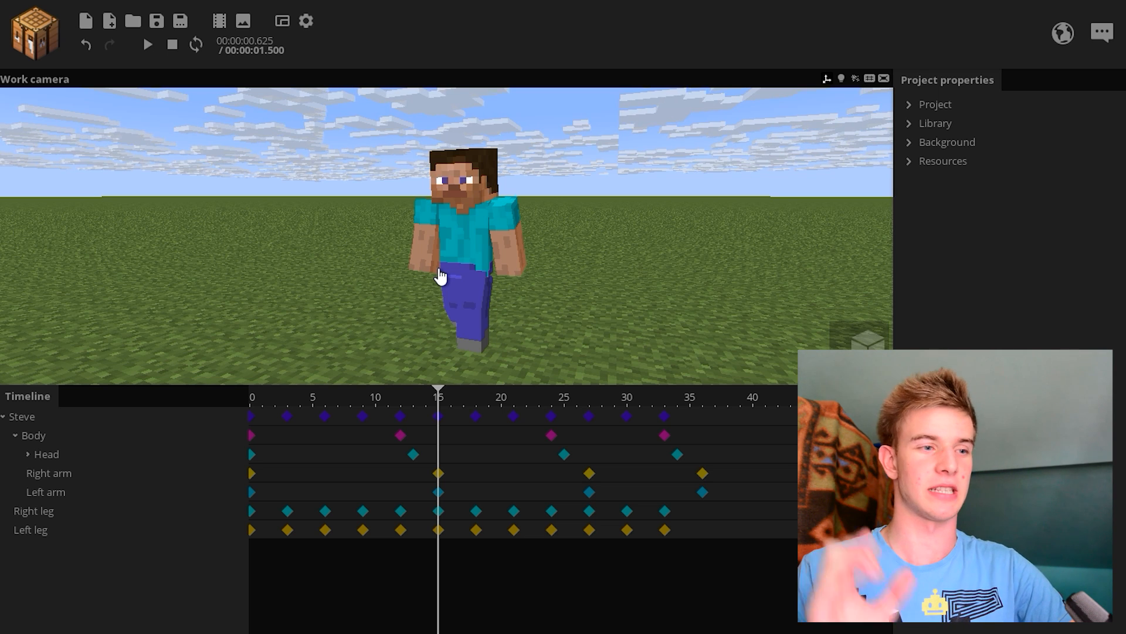
pyautogui.press('space')
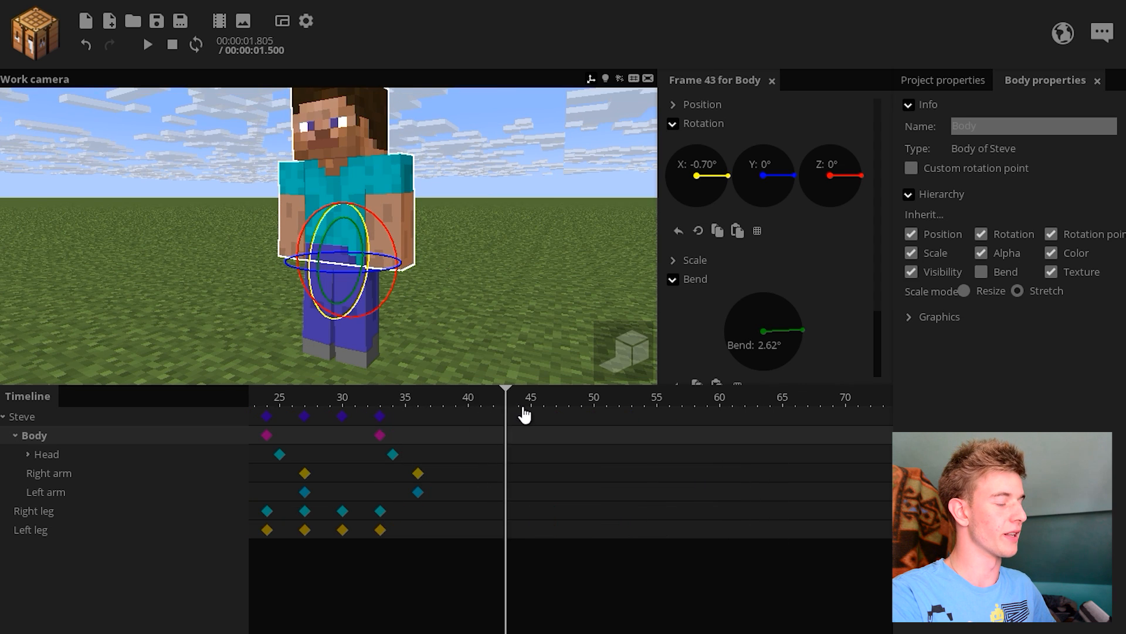
# Step: Paste the body keyframe at frame 65, rotate it to X 1.45°, Y -9.91°, Z 1.55°, and bend it -0.62°
pyautogui.hotkey('ctrl', 'v')
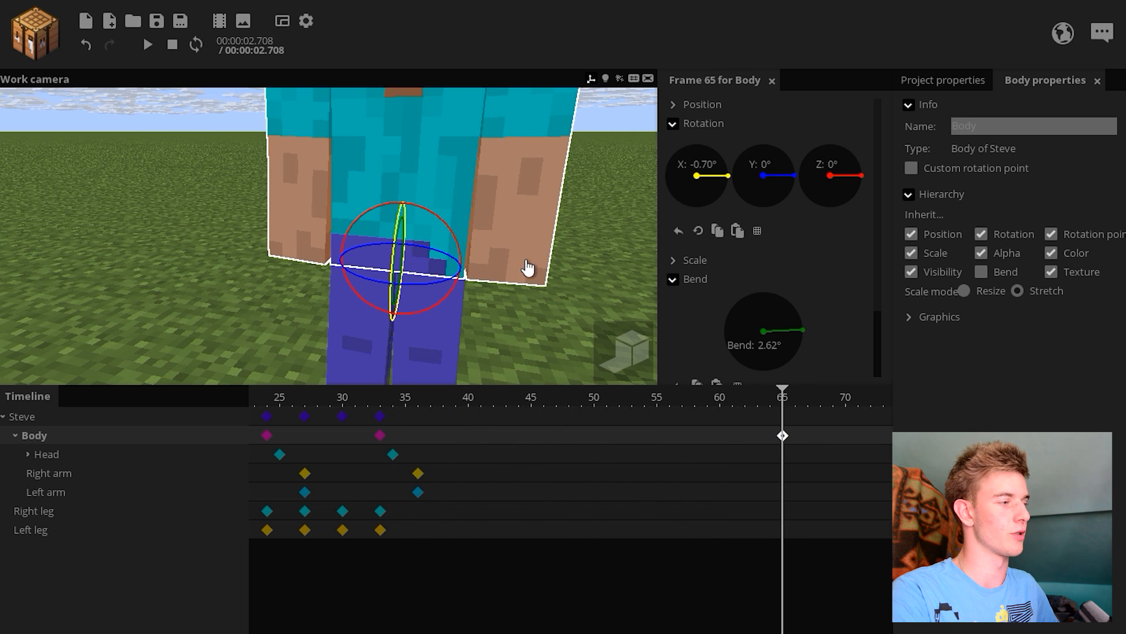
pyautogui.moveTo(459, 271); pyautogui.dragTo(376, 317)
pyautogui.moveTo(382, 307); pyautogui.dragTo(375, 293)
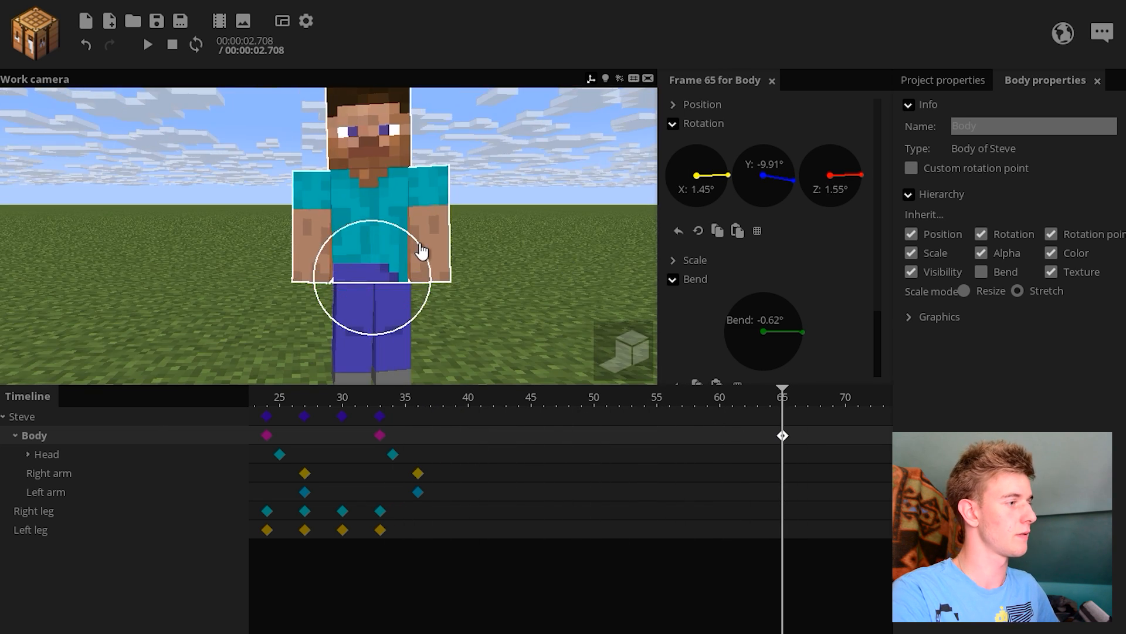
# Step: Play back the end of the walk to check how the body moves from frame 33 into its turn
pyautogui.click(384, 426)
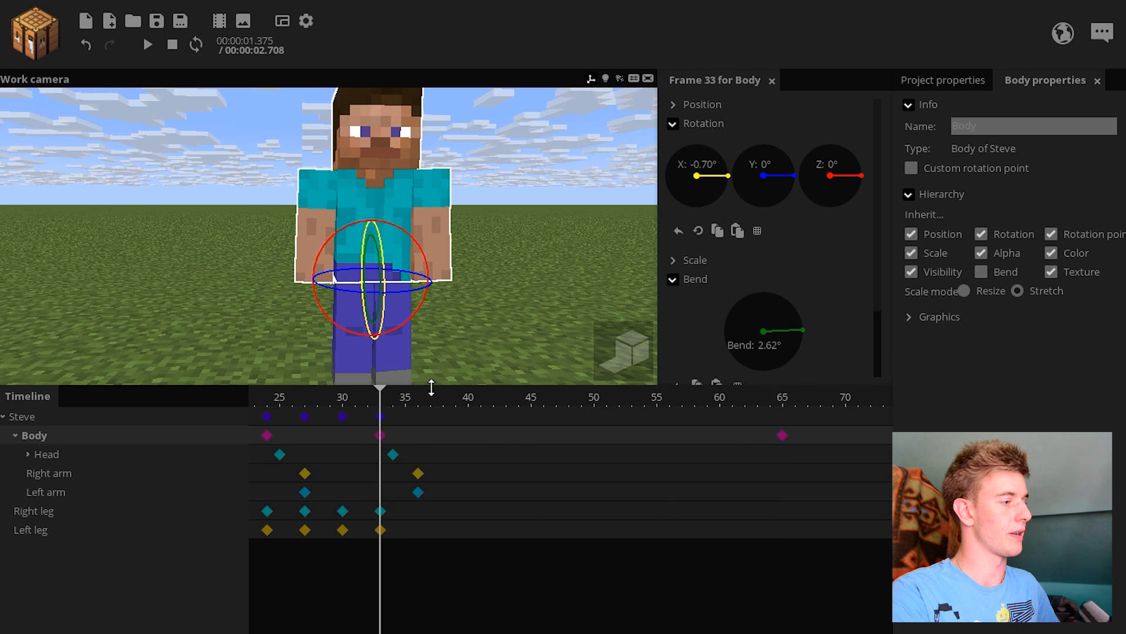
pyautogui.click(251, 342)
pyautogui.moveTo(368, 404); pyautogui.dragTo(224, 403)
pyautogui.press('space')
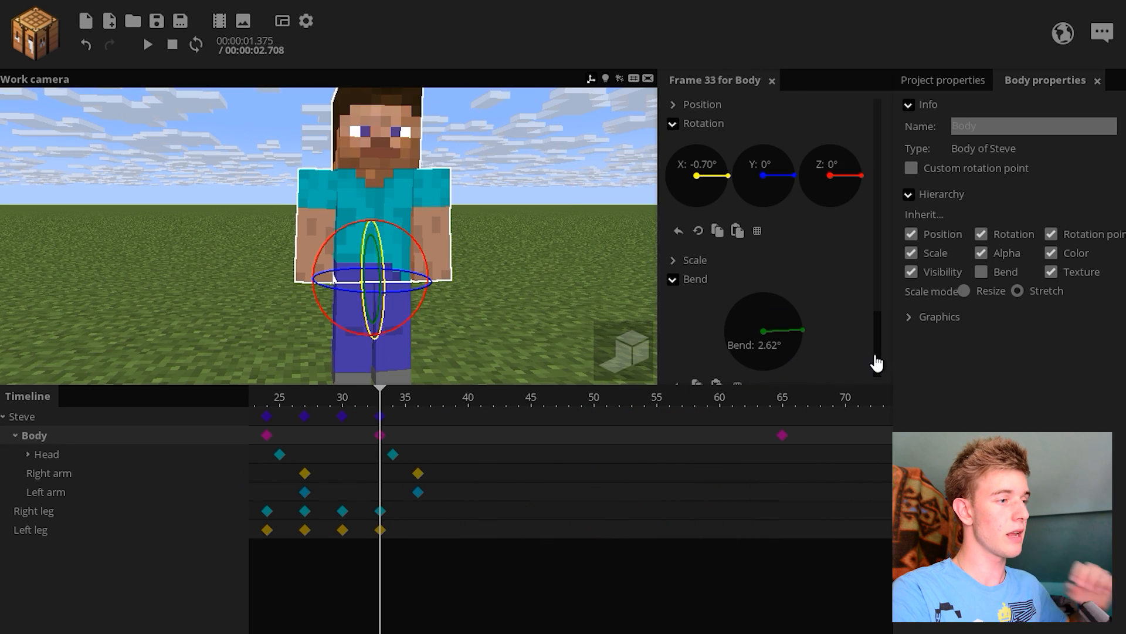
# Step: Set the transition of the body keyframe at frame 33 to ease in and out
pyautogui.moveTo(877, 353); pyautogui.dragTo(851, 370)
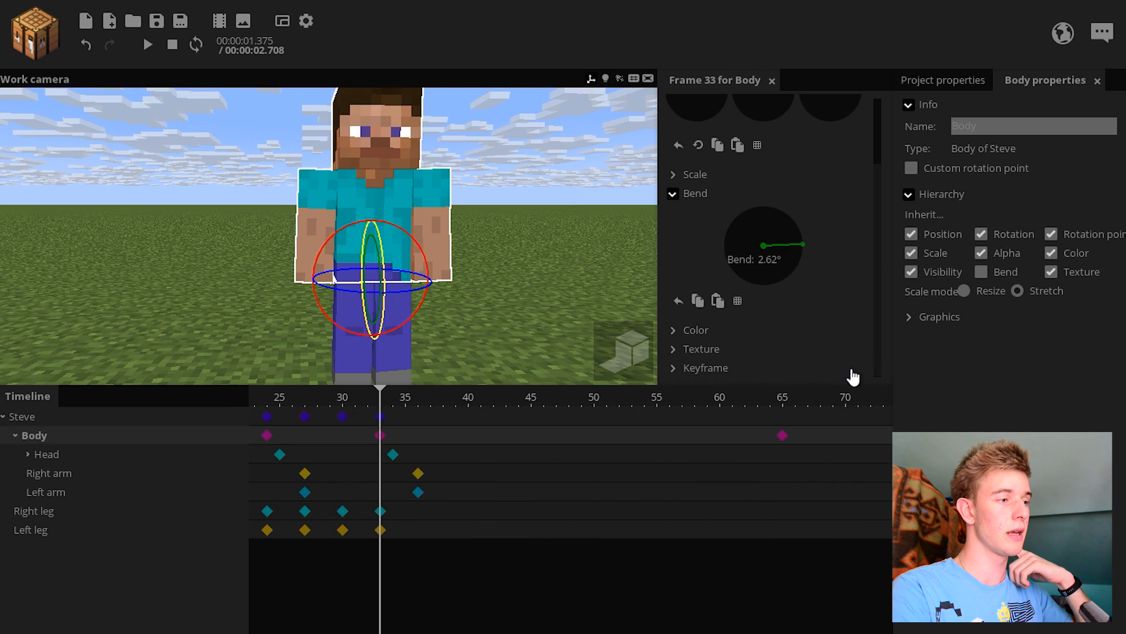
pyautogui.click(706, 368)
pyautogui.click(804, 332)
pyautogui.click(779, 431)
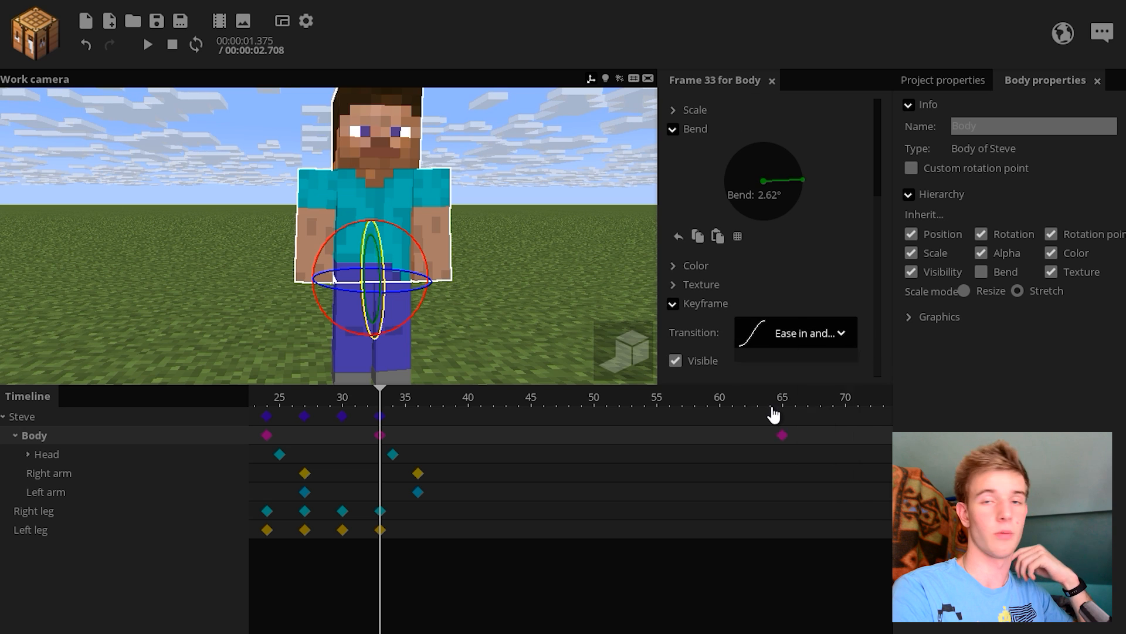
pyautogui.click(558, 259)
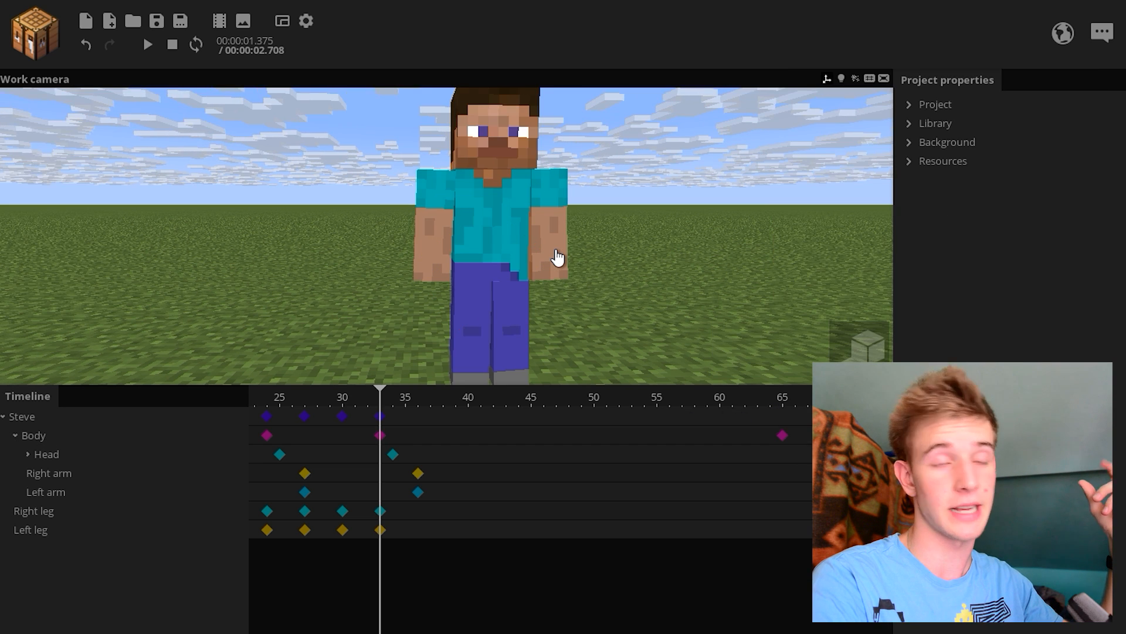
# Step: Shift the last head keyframe of the walk to frame 35 and place a copy of it at frame 72
pyautogui.click(418, 473)
pyautogui.click(392, 454)
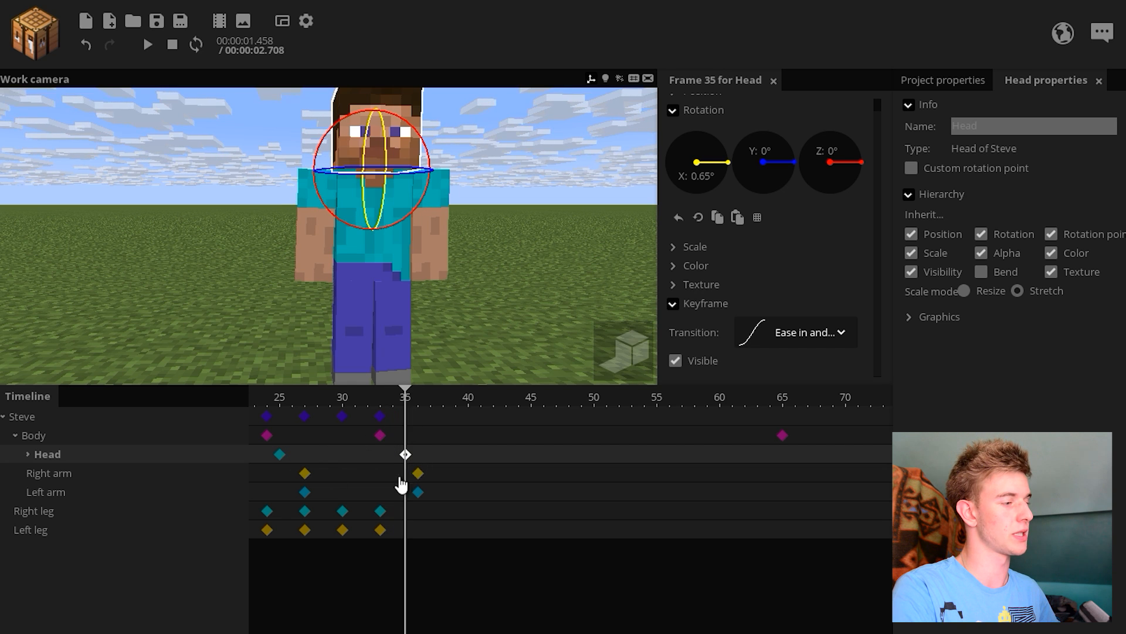
pyautogui.hscroll(2, 518, 626)
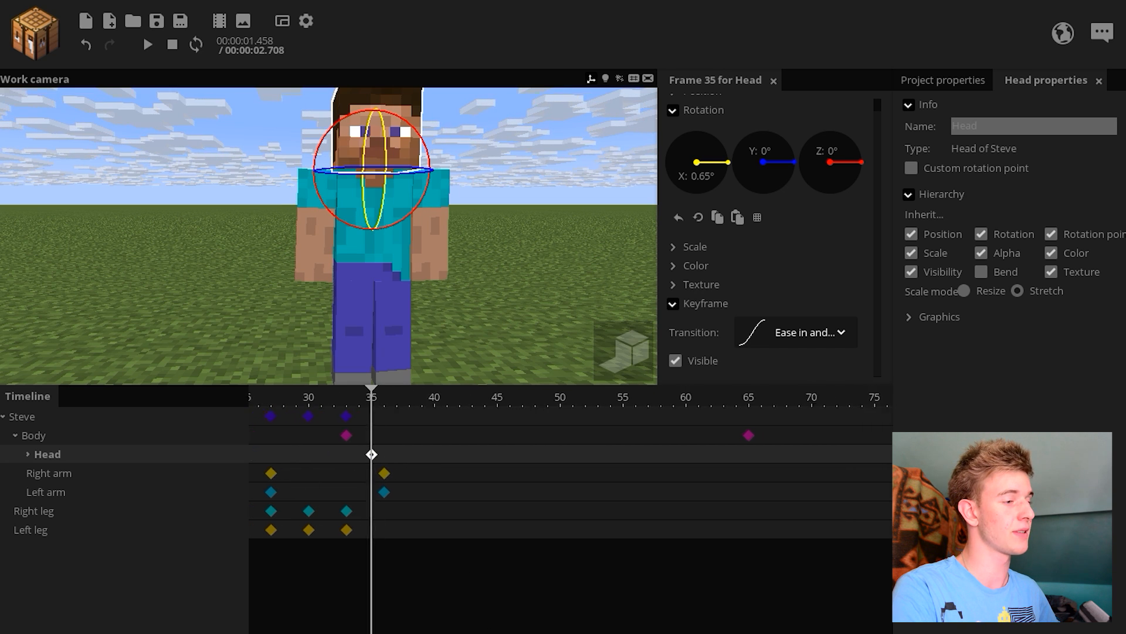
pyautogui.click(741, 456)
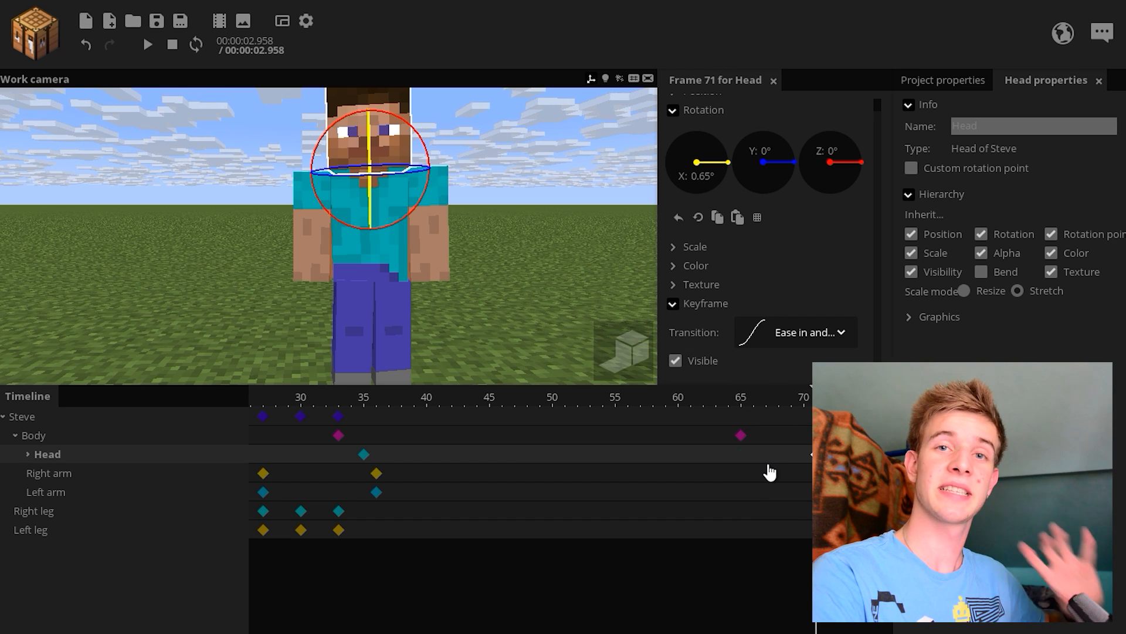
pyautogui.moveTo(816, 455); pyautogui.dragTo(829, 455)
# Step: Turn the head at frame 72 to Y -28.62° and Z -1.93°, and play back the head turn
pyautogui.moveTo(565, 245); pyautogui.dragTo(593, 299)
pyautogui.moveTo(395, 202); pyautogui.dragTo(385, 201)
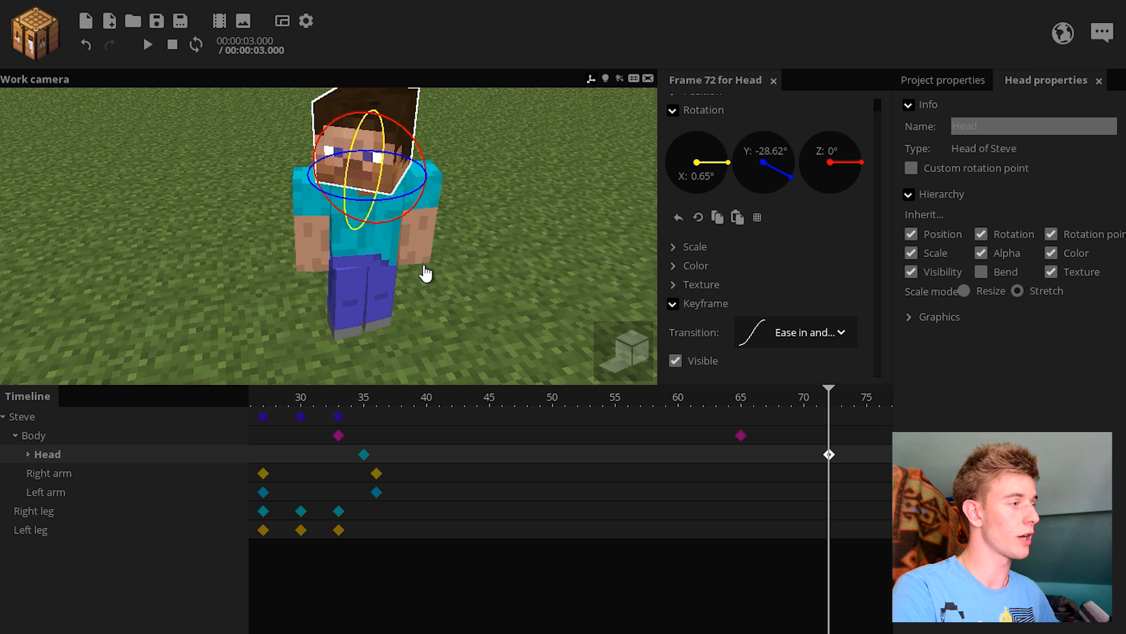
pyautogui.moveTo(426, 273); pyautogui.dragTo(407, 251, button='middle')
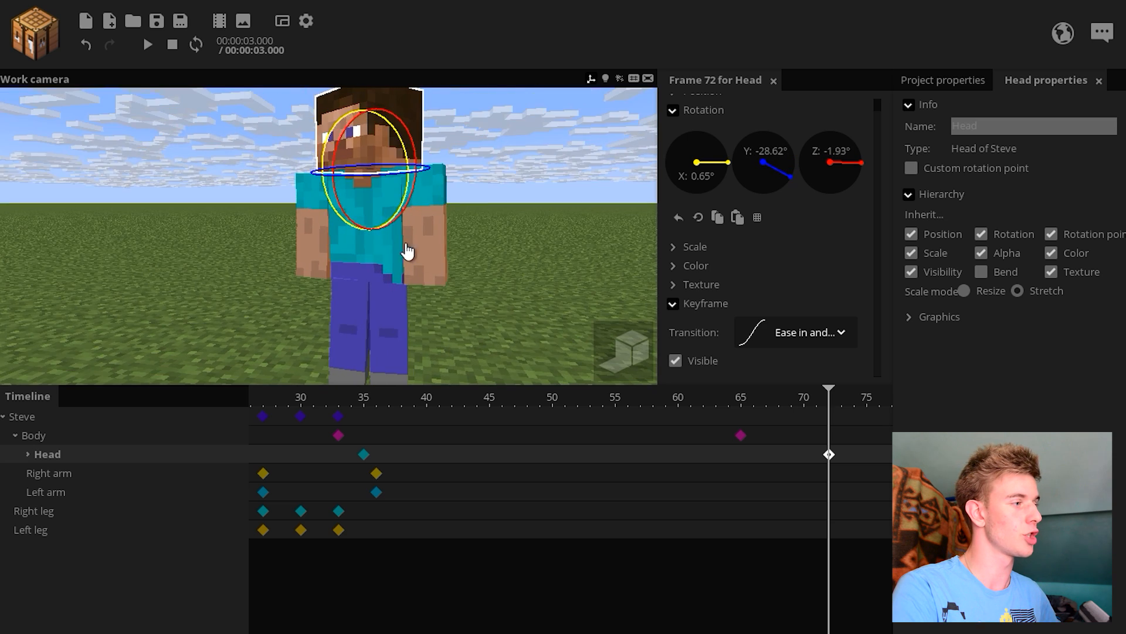
pyautogui.moveTo(327, 205); pyautogui.dragTo(390, 206, button='middle')
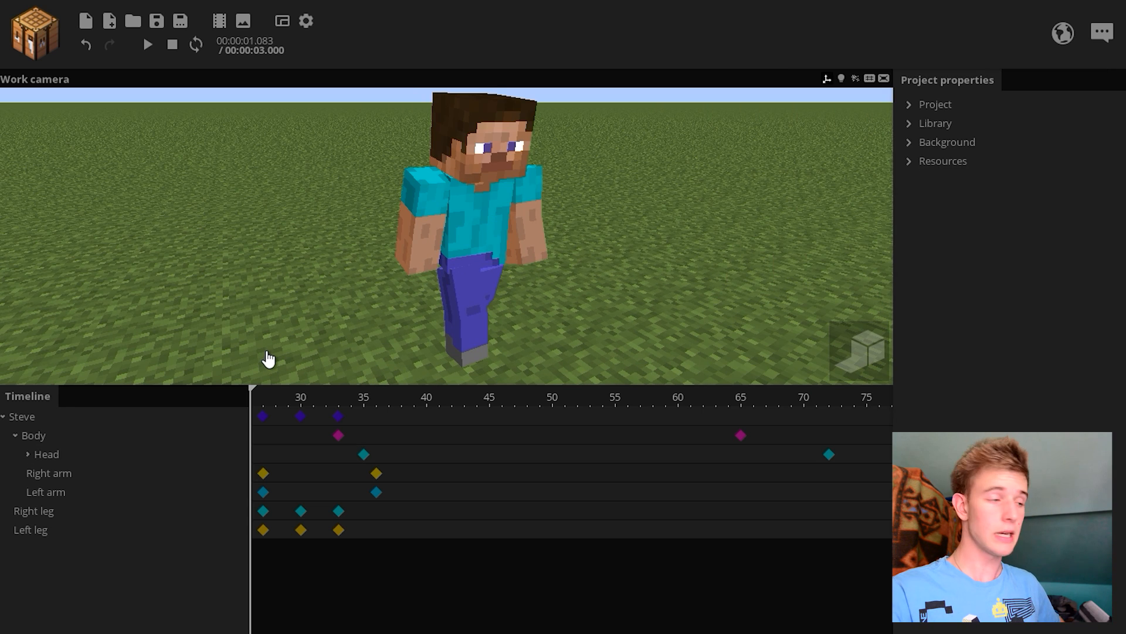
pyautogui.press('space')
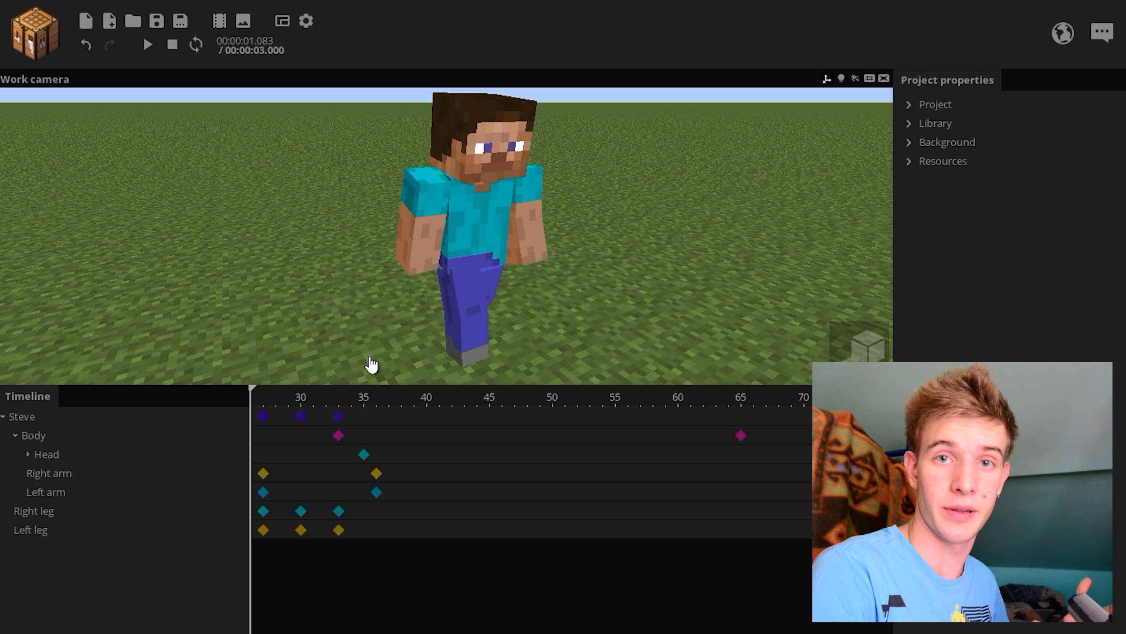
# Step: Copy the final walk keyframes of Steve, the right leg and the left leg to frame 43
pyautogui.click(464, 421)
pyautogui.click(463, 512)
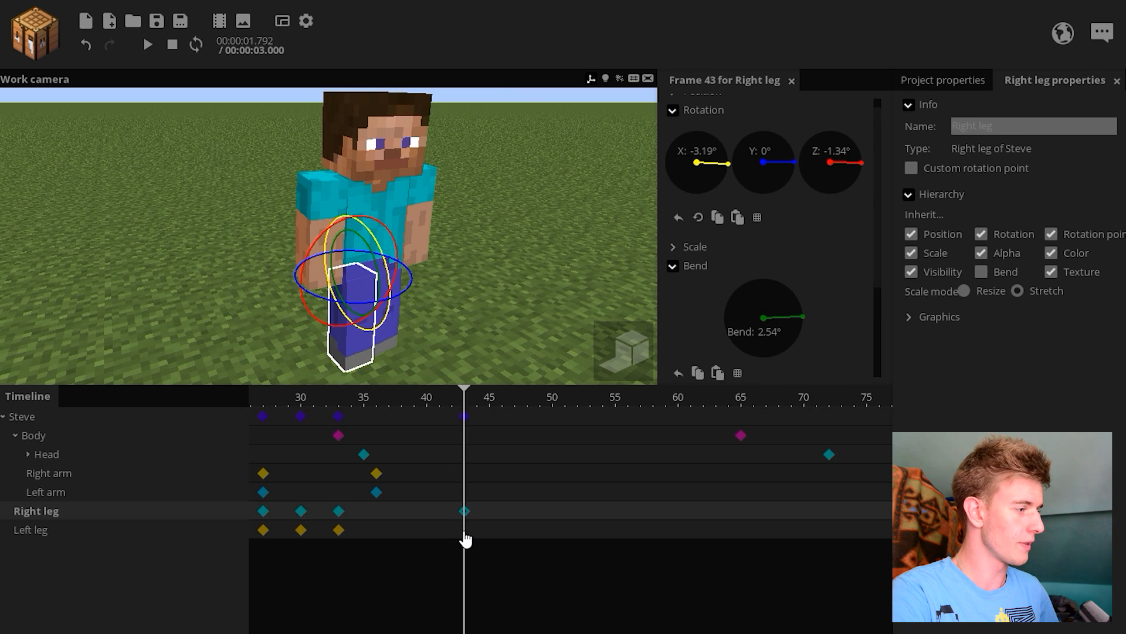
pyautogui.click(465, 530)
pyautogui.click(465, 417)
pyautogui.click(465, 513)
pyautogui.click(465, 530)
pyautogui.click(465, 509)
pyautogui.click(466, 419)
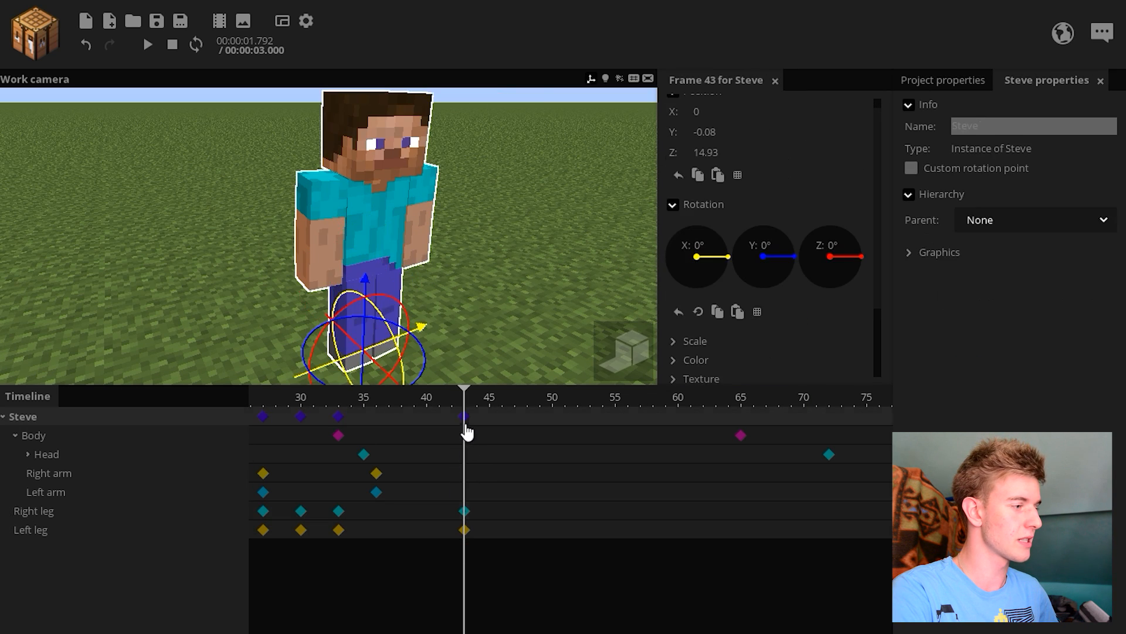
pyautogui.click(465, 425)
# Step: Duplicate the frame 43 keyframes of Steve and both legs at frame 58
pyautogui.press('Left')
pyautogui.press('Left')
pyautogui.press('Left')
pyautogui.press('Left')
pyautogui.press('Left')
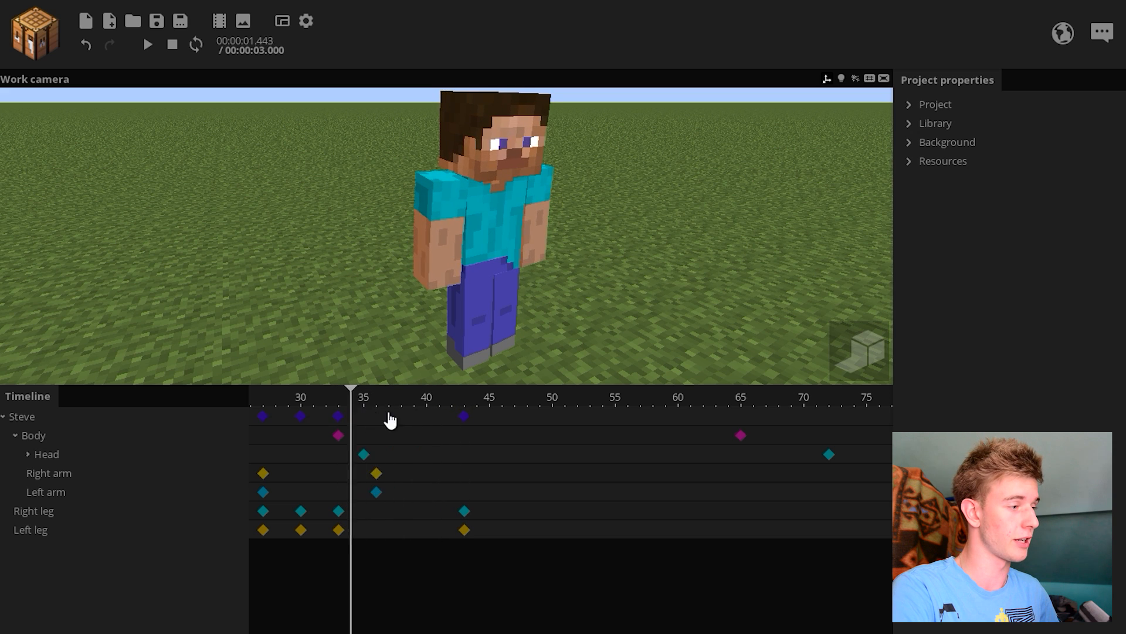
pyautogui.click(465, 417)
pyautogui.moveTo(480, 407)
pyautogui.mouseDown()
pyautogui.moveTo(619, 404)
pyautogui.moveTo(473, 406)
pyautogui.mouseUp()
pyautogui.click(650, 407)
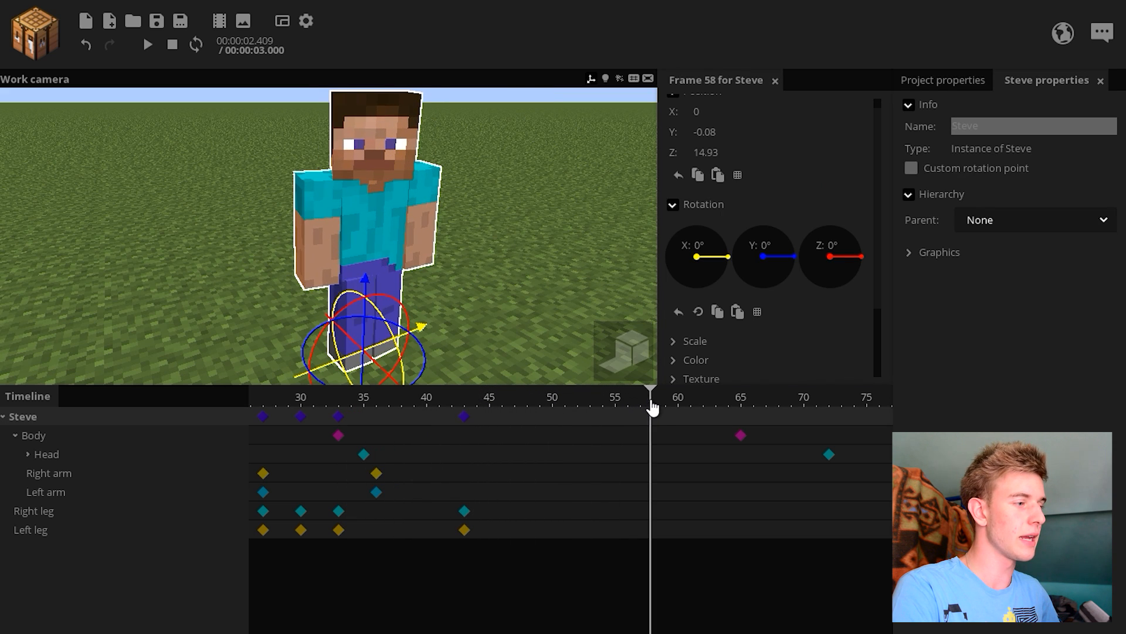
pyautogui.moveTo(627, 401)
pyautogui.mouseDown()
pyautogui.moveTo(597, 401)
pyautogui.moveTo(611, 415)
pyautogui.mouseUp()
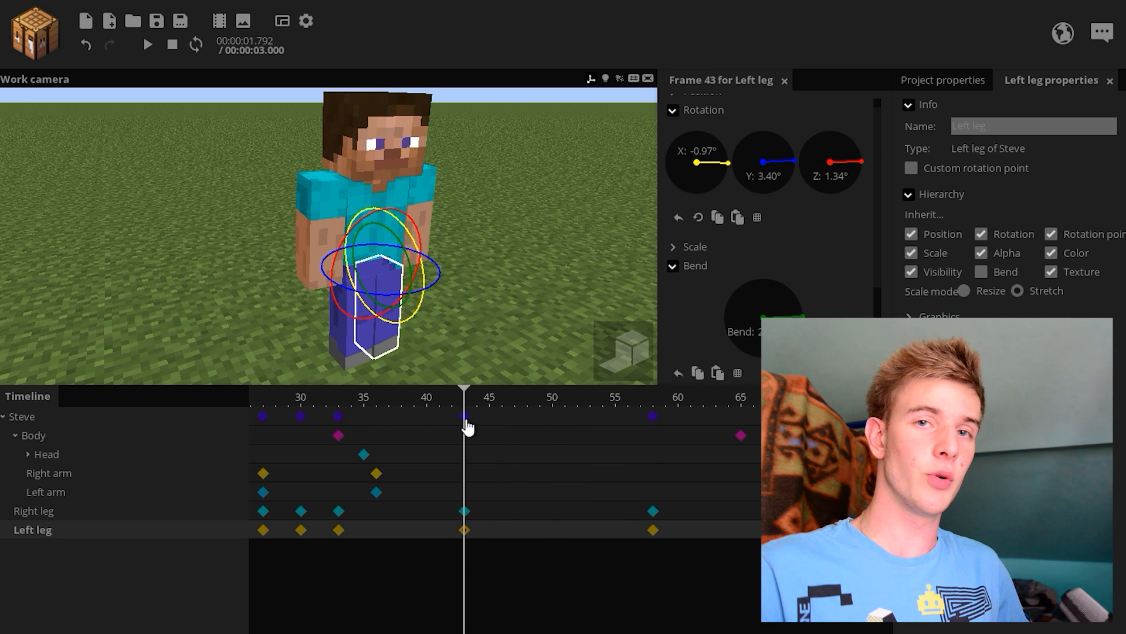
# Step: Play the animation from frame 43 to check the timing of the new leg keyframes
pyautogui.press('space')
pyautogui.press('space')
pyautogui.press('space')
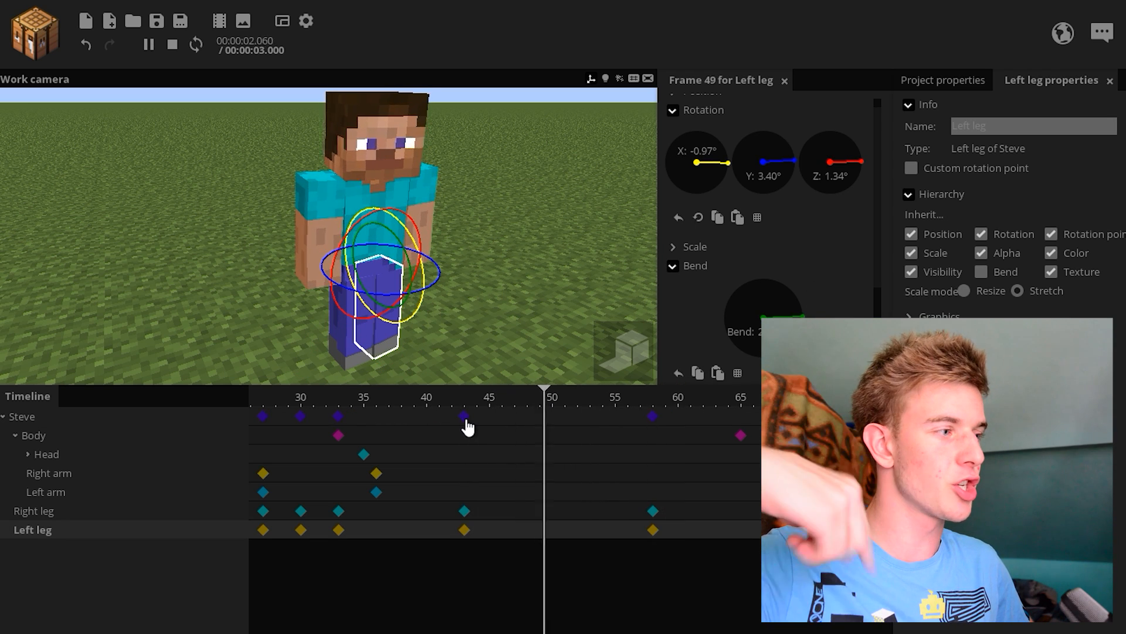
pyautogui.press('space')
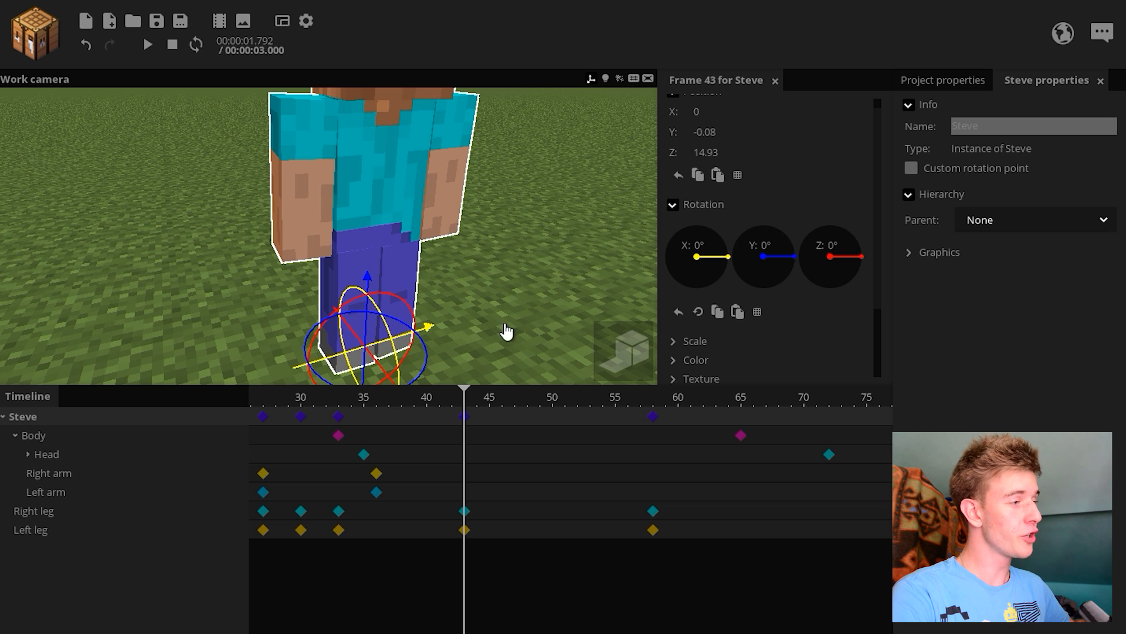
# Step: Rotate the right leg outward at frame 58 to widen Steve's stance
pyautogui.moveTo(346, 360); pyautogui.dragTo(328, 350)
pyautogui.click(653, 416)
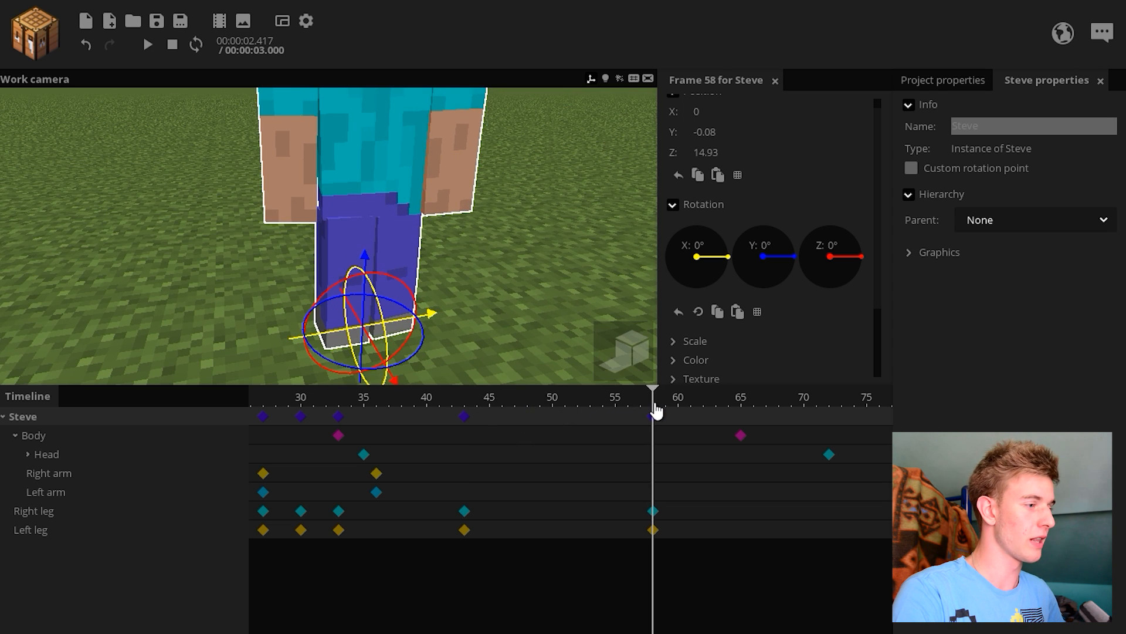
pyautogui.click(653, 509)
pyautogui.moveTo(390, 233); pyautogui.dragTo(360, 257)
pyautogui.moveTo(389, 282); pyautogui.dragTo(339, 260)
pyautogui.moveTo(346, 276); pyautogui.dragTo(433, 253)
# Step: Pose the left leg at frame 58 with rotation X -2.15°, Y 10.12°, Z 5.53° and a 4.72° bend
pyautogui.click(405, 273)
pyautogui.moveTo(411, 265); pyautogui.dragTo(415, 263)
pyautogui.moveTo(446, 293); pyautogui.dragTo(364, 275)
pyautogui.moveTo(376, 273); pyautogui.dragTo(375, 276)
pyautogui.moveTo(378, 258); pyautogui.dragTo(380, 260)
pyautogui.moveTo(405, 294); pyautogui.dragTo(503, 316)
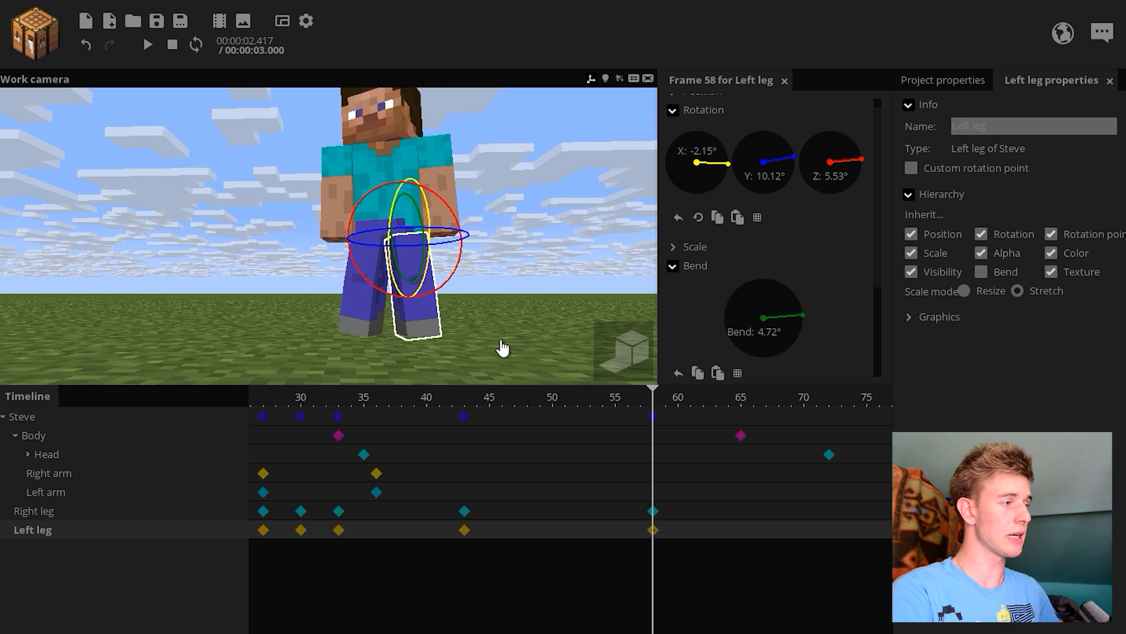
# Step: Compare the position of Steve's feet at the keyframes on frames 43 and 58
pyautogui.click(653, 416)
pyautogui.click(463, 416)
pyautogui.click(653, 416)
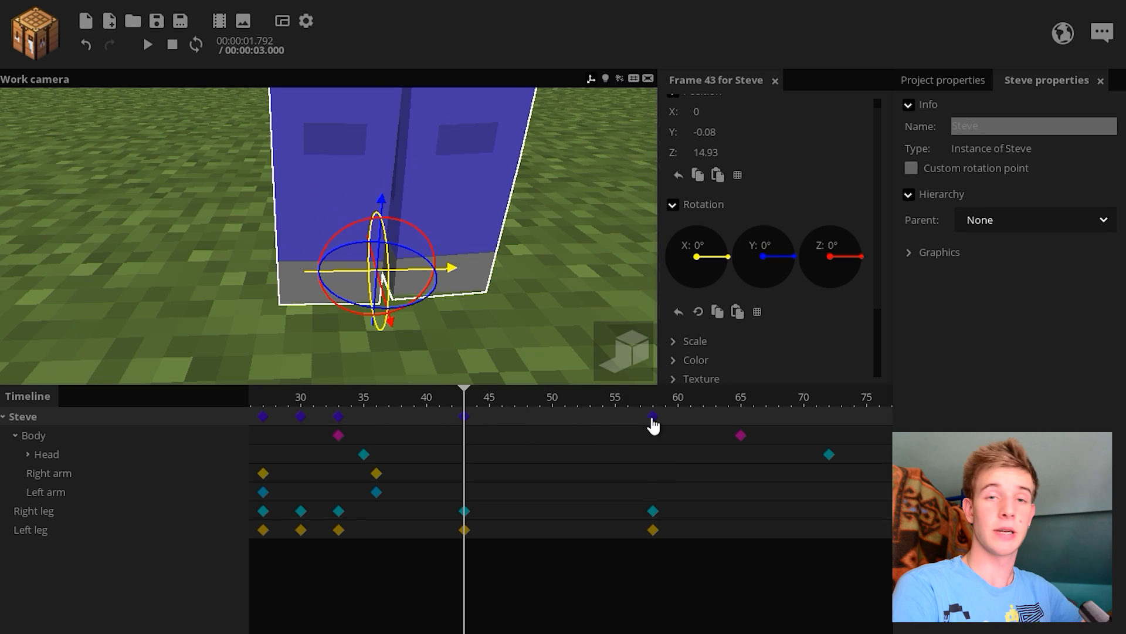
pyautogui.click(464, 415)
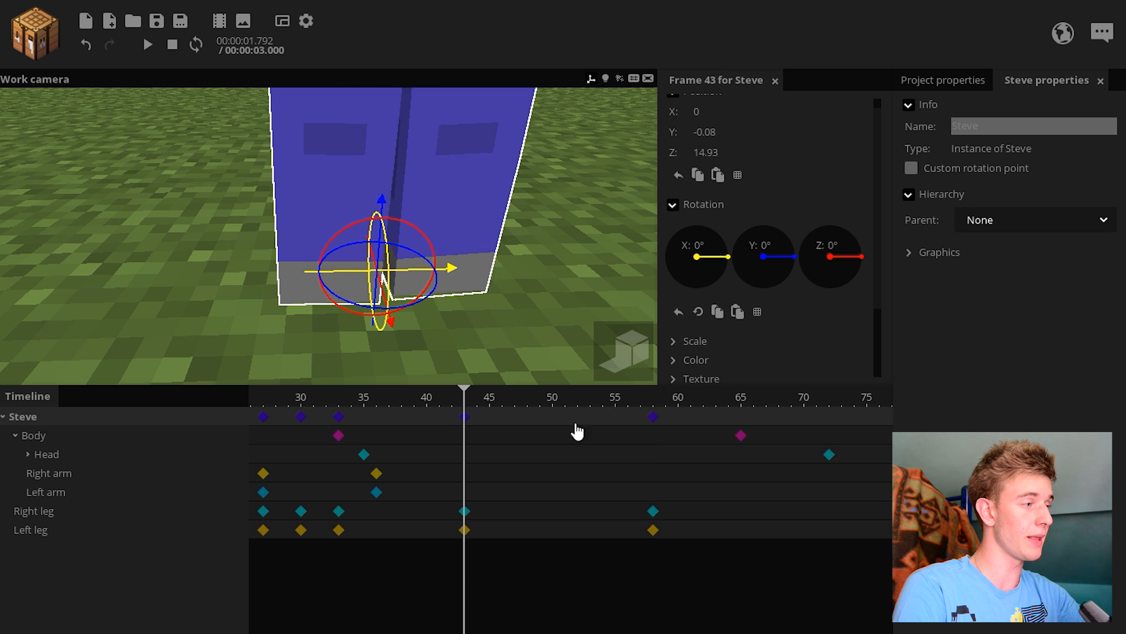
pyautogui.click(653, 416)
pyautogui.click(463, 416)
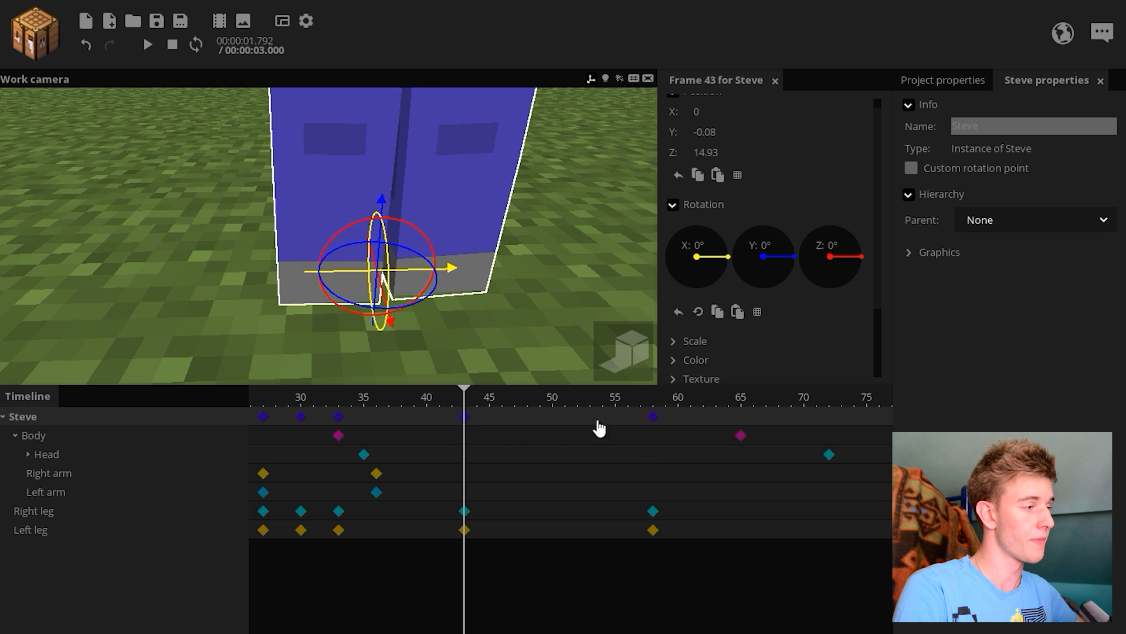
# Step: Move Steve at frame 58 to X -0.82 and Z 14.43, and rotate him to Y -13.37°
pyautogui.click(651, 417)
pyautogui.moveTo(438, 299)
pyautogui.mouseDown()
pyautogui.moveTo(428, 307)
pyautogui.moveTo(435, 276)
pyautogui.moveTo(437, 293)
pyautogui.mouseUp()
pyautogui.click(465, 417)
pyautogui.click(651, 417)
pyautogui.moveTo(397, 337); pyautogui.dragTo(376, 309)
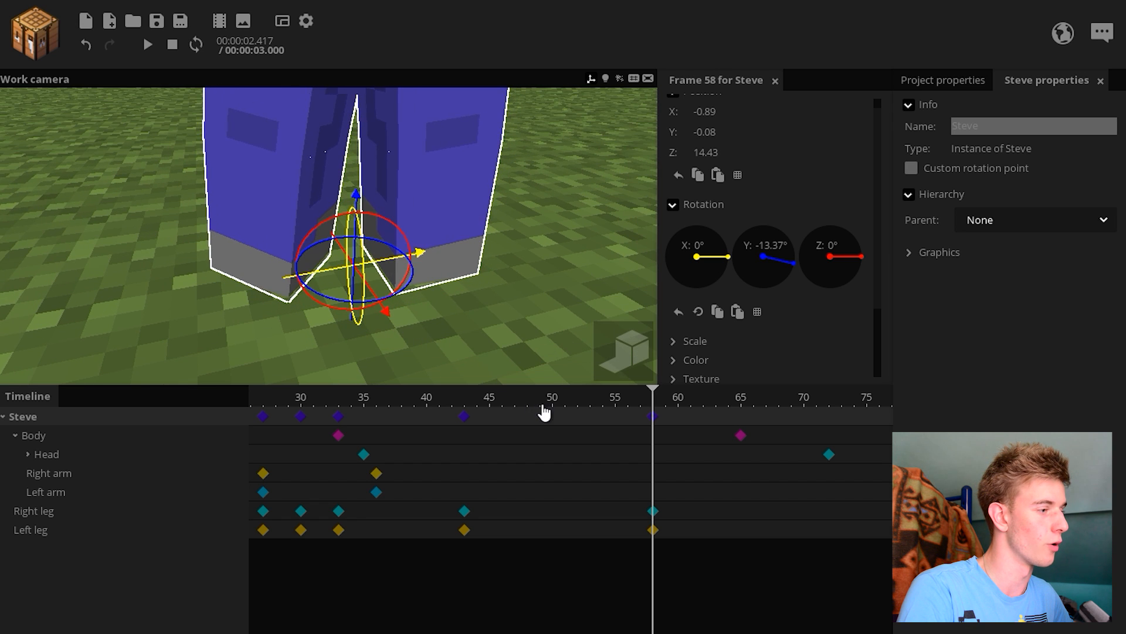
pyautogui.moveTo(512, 291); pyautogui.dragTo(433, 275)
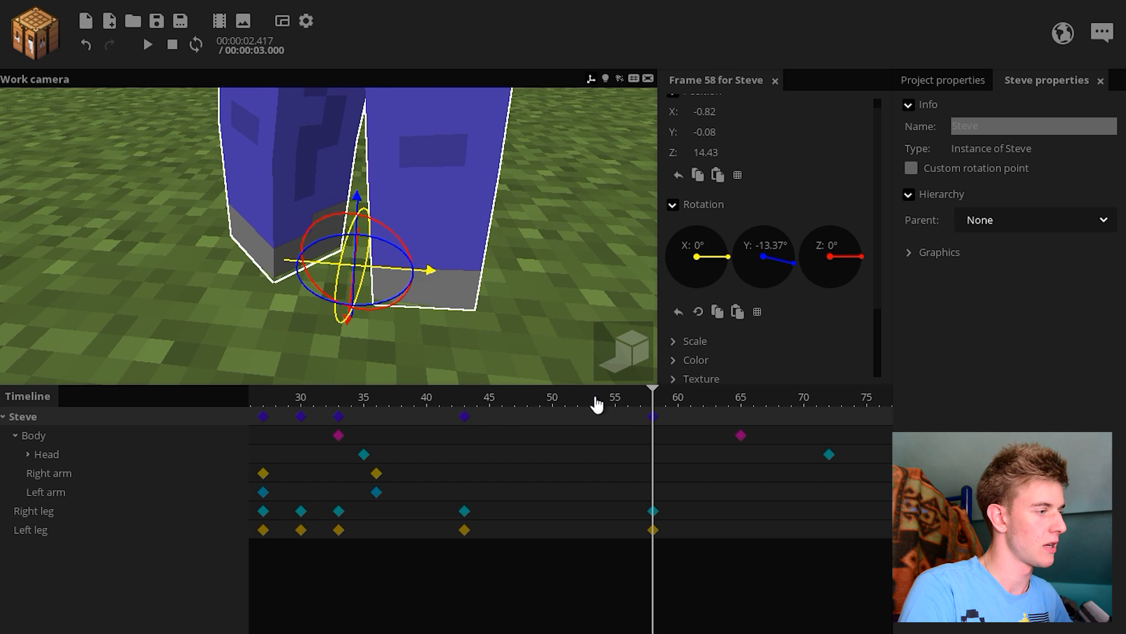
pyautogui.moveTo(590, 398); pyautogui.dragTo(487, 403)
# Step: Check Steve's foot placement by switching between frames 43 and 58, and scrub the turn back to frame 39
pyautogui.click(465, 419)
pyautogui.click(653, 417)
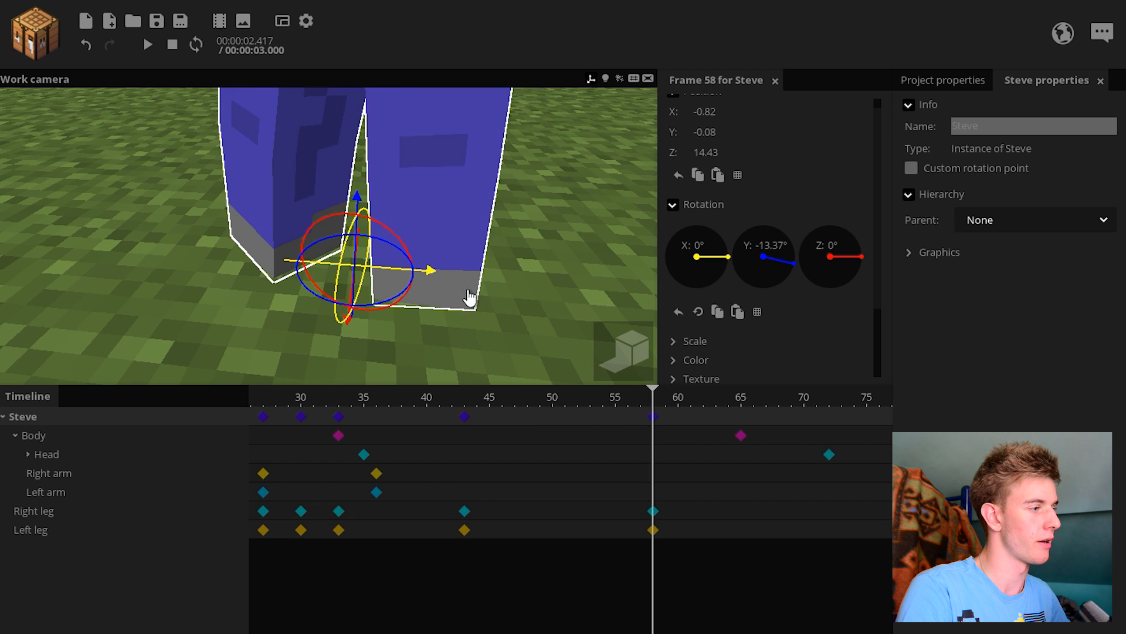
pyautogui.click(465, 417)
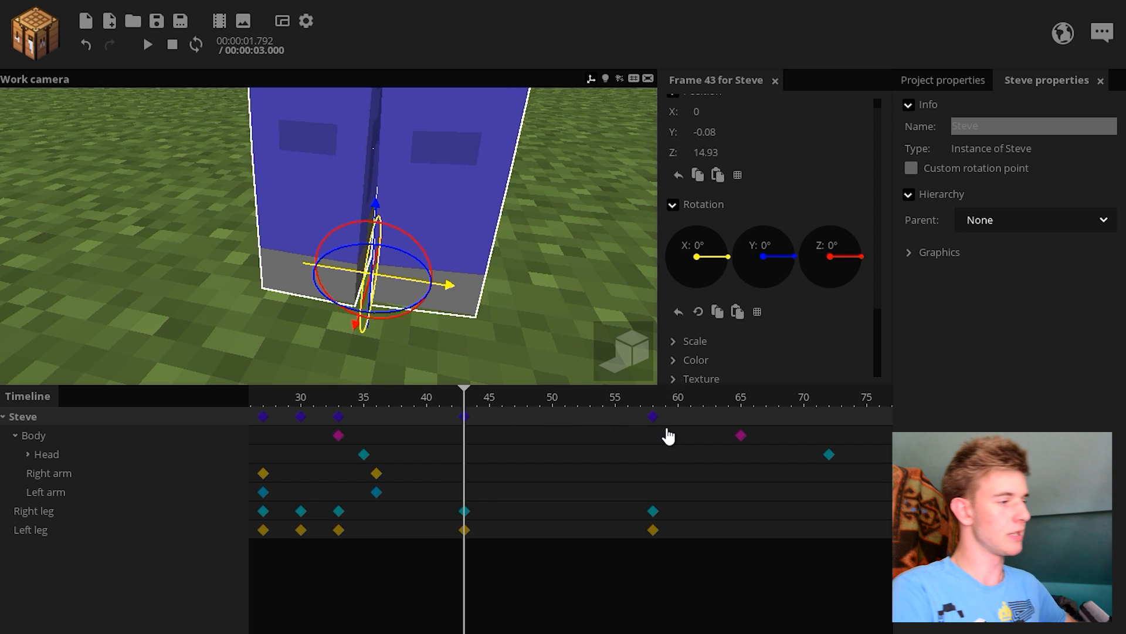
pyautogui.click(653, 416)
pyautogui.click(466, 419)
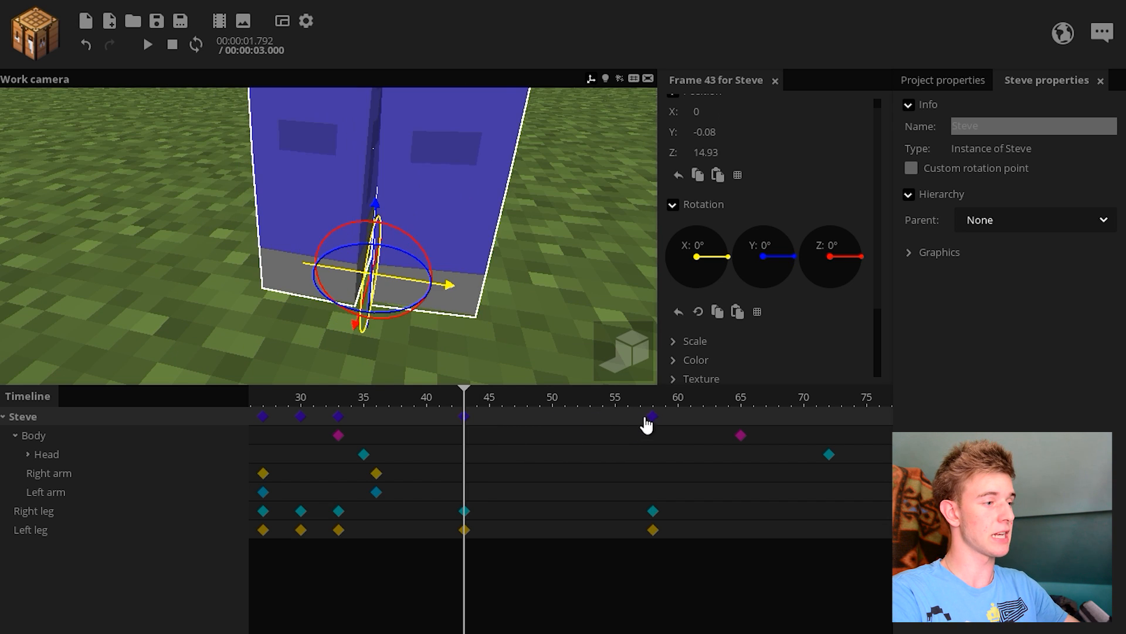
pyautogui.click(652, 418)
pyautogui.moveTo(636, 403); pyautogui.dragTo(415, 412)
pyautogui.press('space')
pyautogui.click(417, 423)
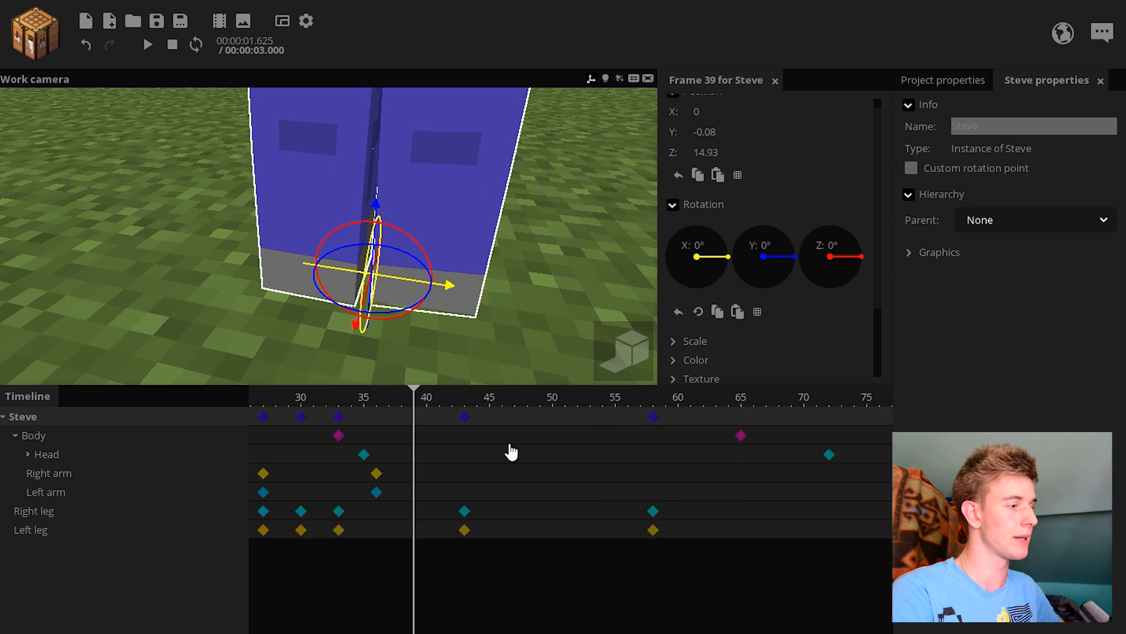
# Step: Set the transition of Steve's main, right leg and left leg keyframes at frame 43 to Ease in and out
pyautogui.scroll(-4, 521, 299)
pyautogui.moveTo(521, 298); pyautogui.dragTo(544, 257)
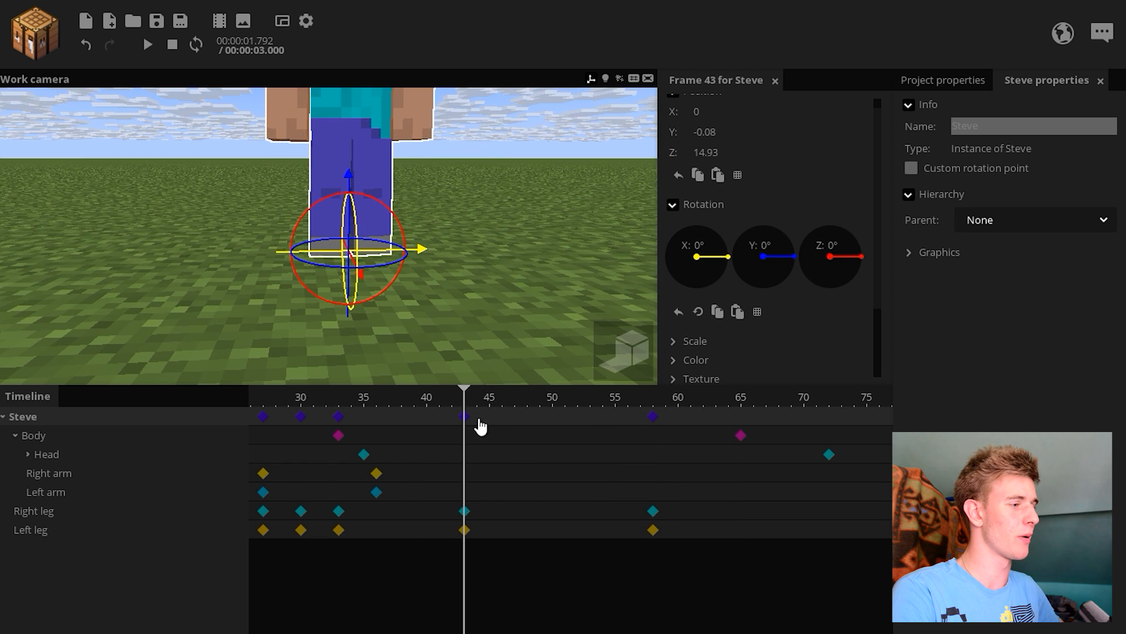
pyautogui.moveTo(453, 411); pyautogui.dragTo(480, 523)
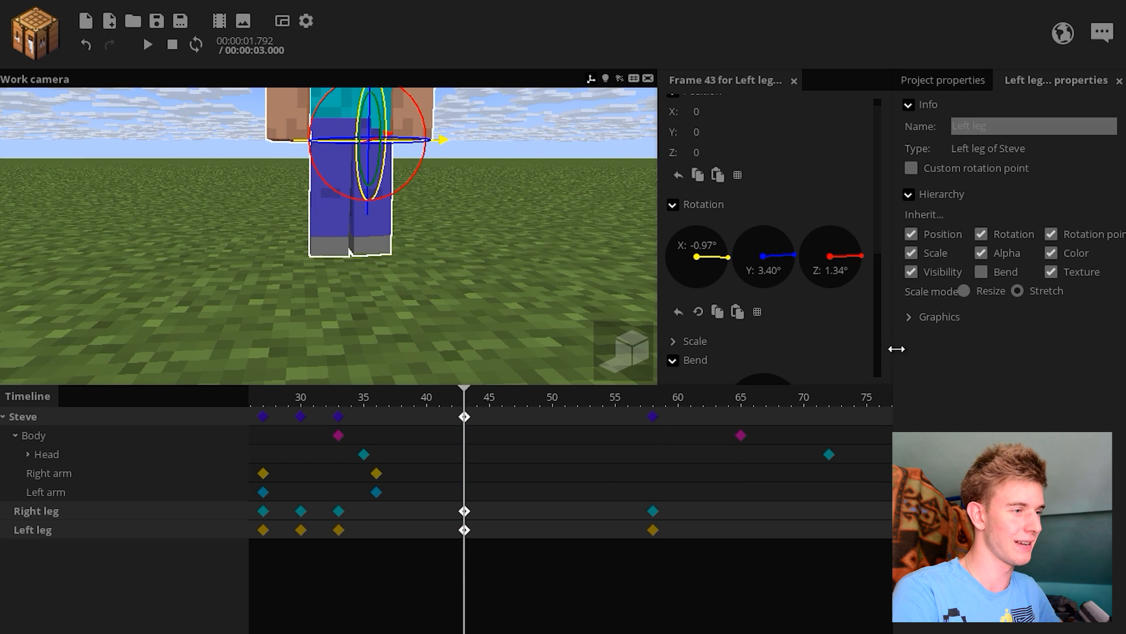
pyautogui.moveTo(896, 349); pyautogui.dragTo(889, 352)
pyautogui.scroll(-4, 880, 365)
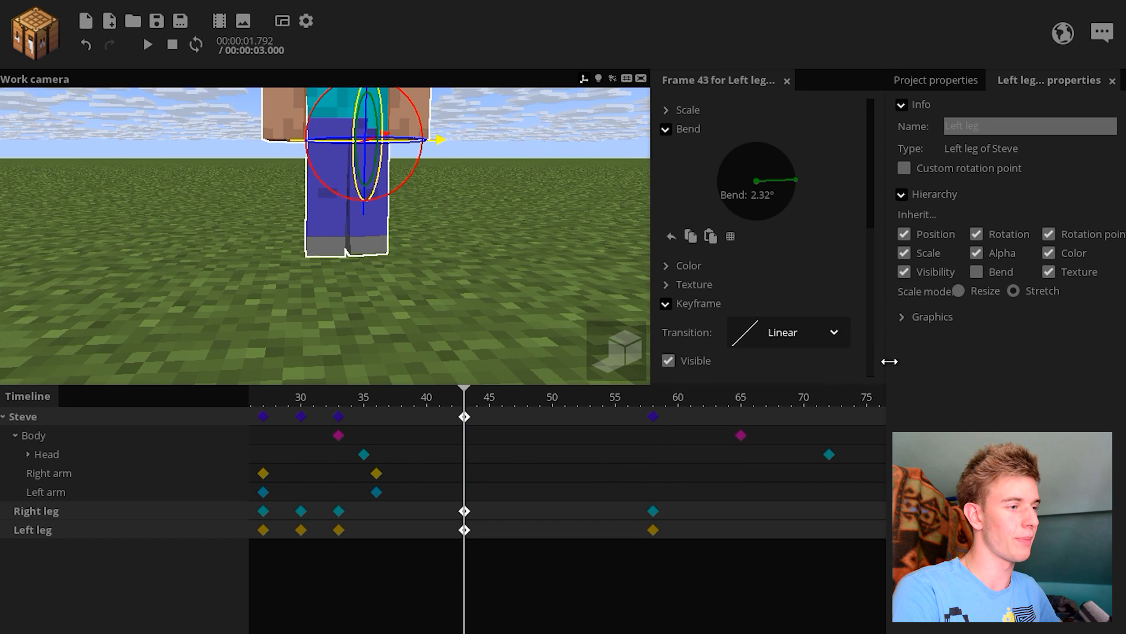
pyautogui.click(836, 338)
pyautogui.click(757, 464)
pyautogui.click(462, 384)
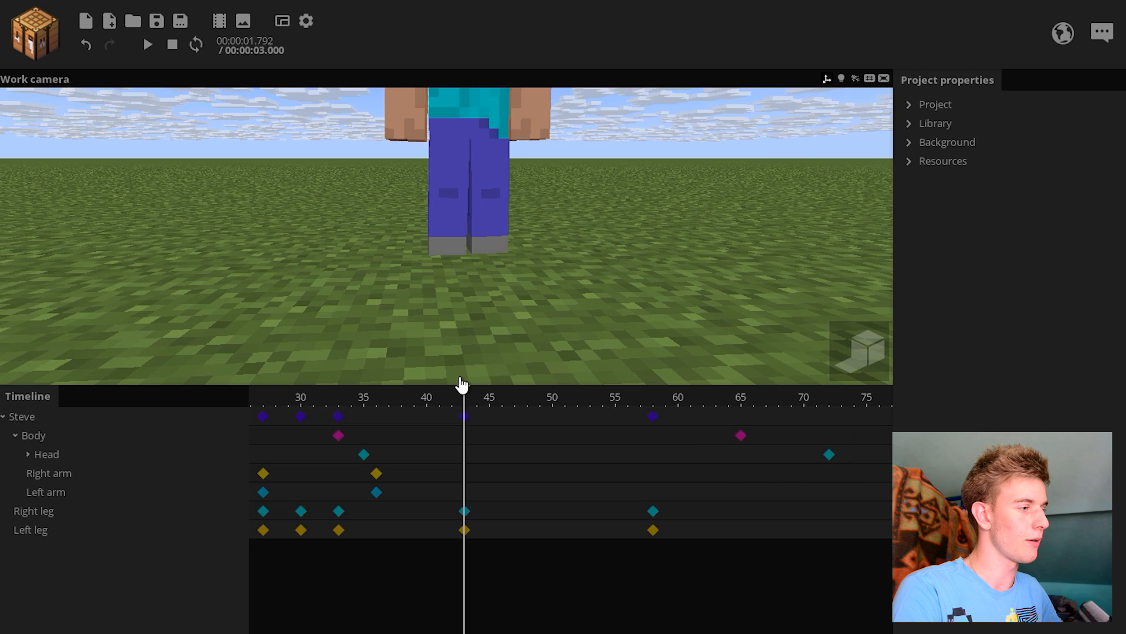
# Step: Play back the stop and turn from around frame 32 and check how the legs move
pyautogui.press('space')
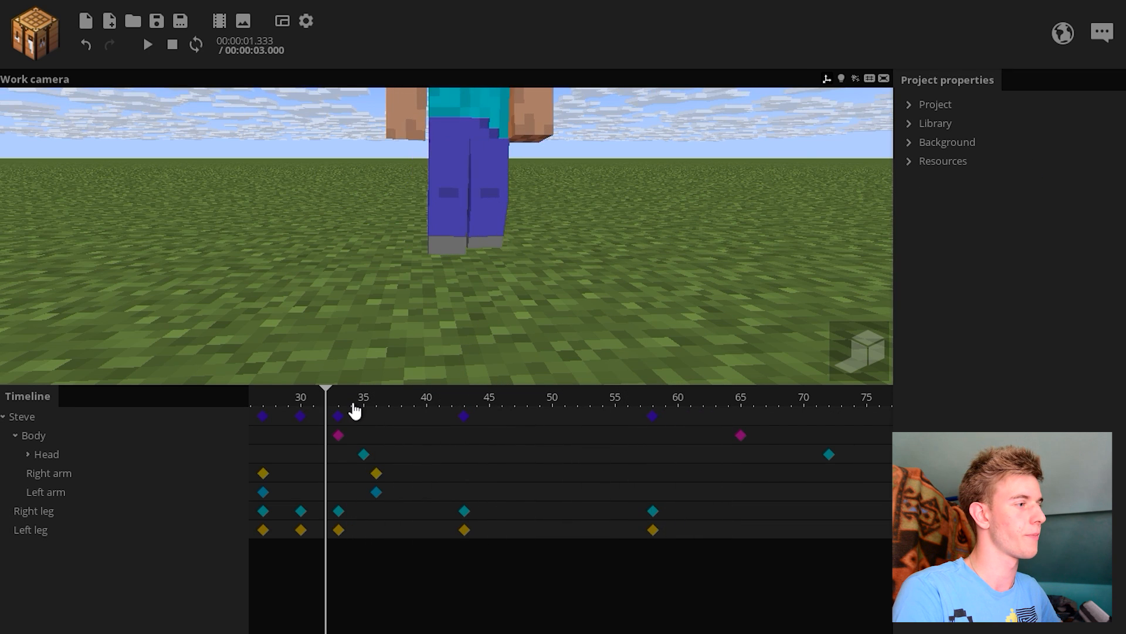
pyautogui.moveTo(482, 322); pyautogui.dragTo(482, 270, button='right')
pyautogui.press('space')
pyautogui.press('space')
pyautogui.moveTo(483, 329); pyautogui.dragTo(484, 343, button='right')
pyautogui.press('w')
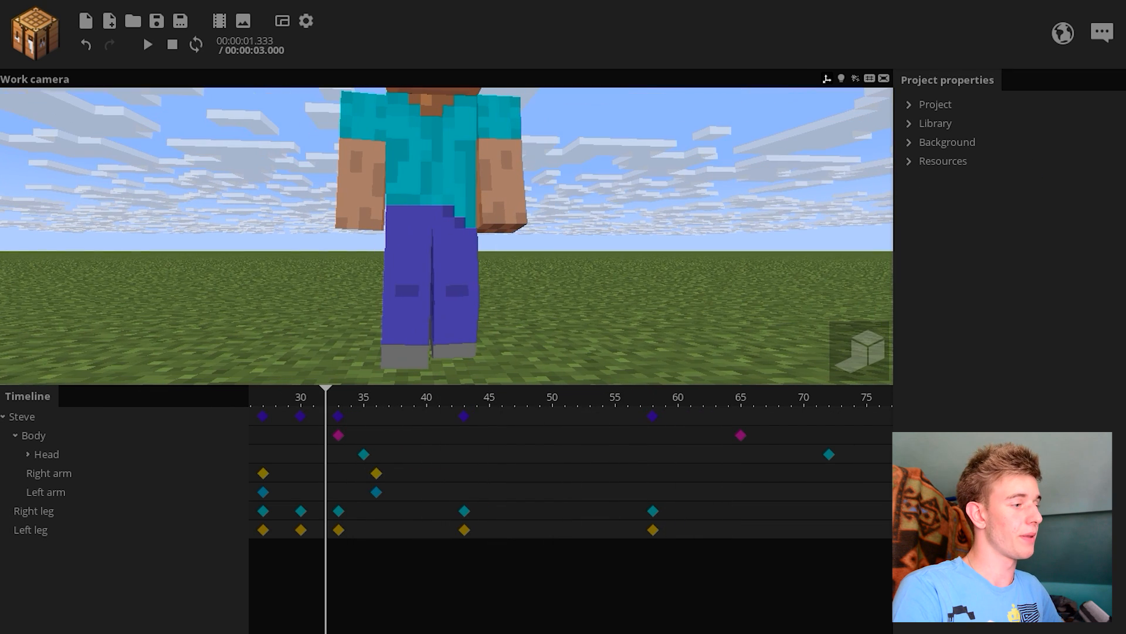
pyautogui.click(464, 402)
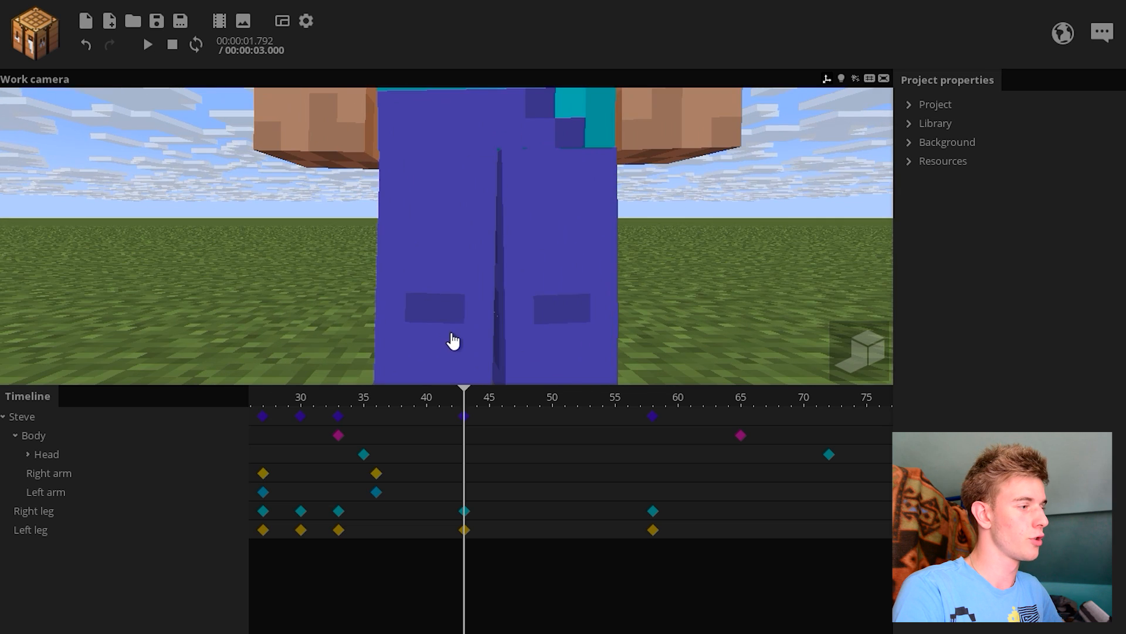
# Step: Add a right leg keyframe at frame 51 with rotation X -4.62°, Y 1.38°, Z 0.57° and a 3.38° bend
pyautogui.click(566, 520)
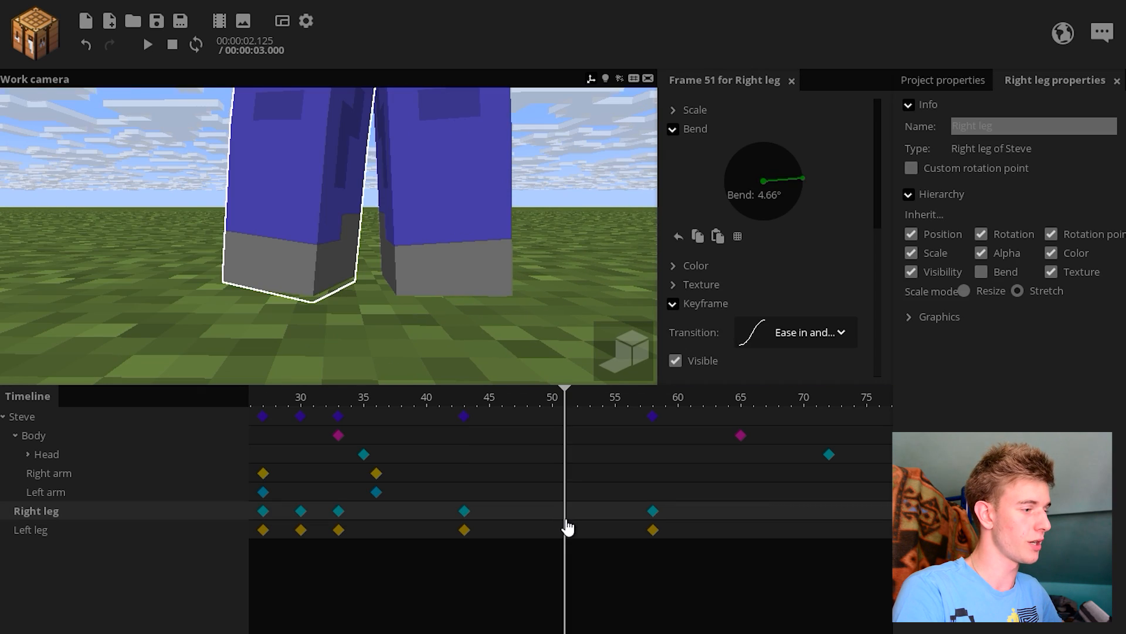
pyautogui.click(566, 521)
pyautogui.press('s')
pyautogui.moveTo(474, 184); pyautogui.dragTo(474, 184, button='right')
pyautogui.press('w')
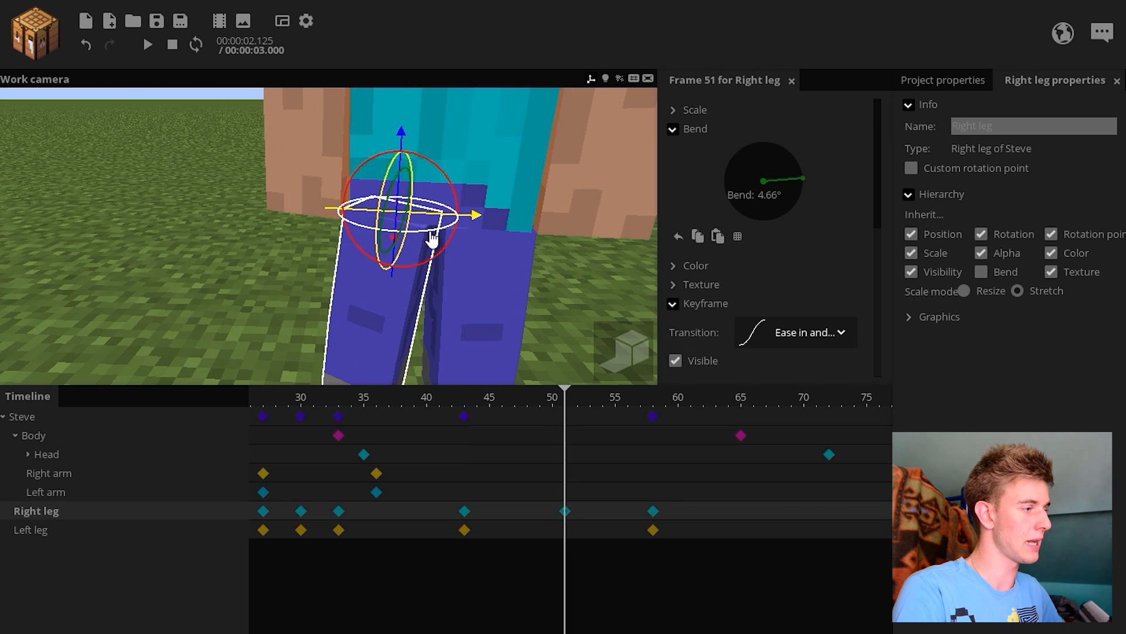
pyautogui.moveTo(447, 262); pyautogui.dragTo(447, 263)
pyautogui.moveTo(447, 262); pyautogui.dragTo(447, 263, button='right')
pyautogui.press('q')
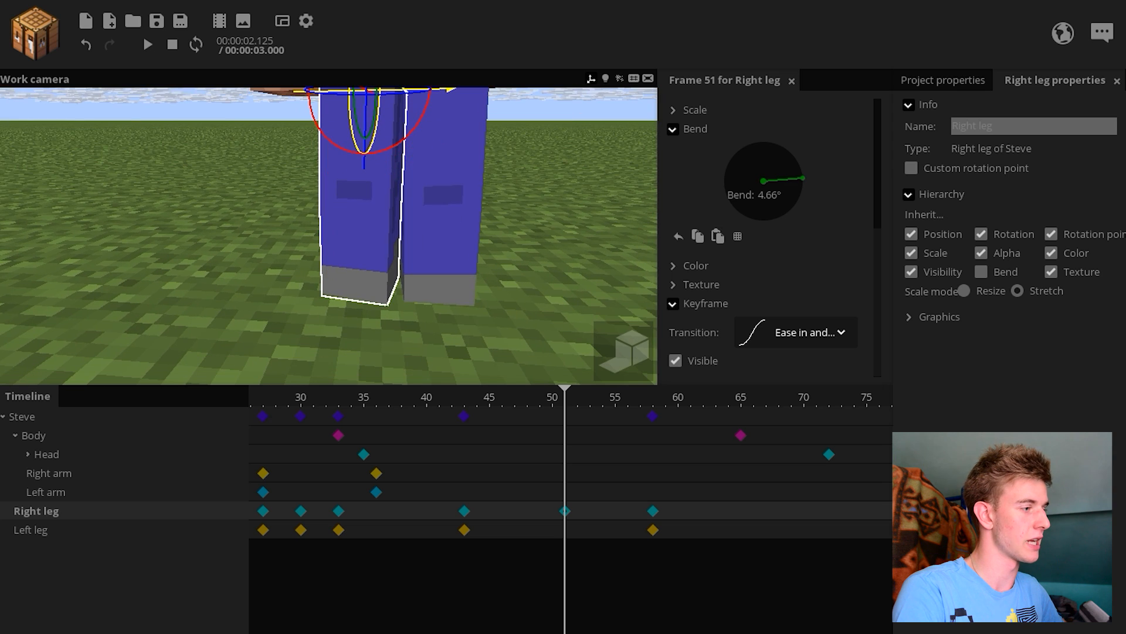
pyautogui.click(472, 521)
pyautogui.moveTo(469, 170); pyautogui.dragTo(470, 170)
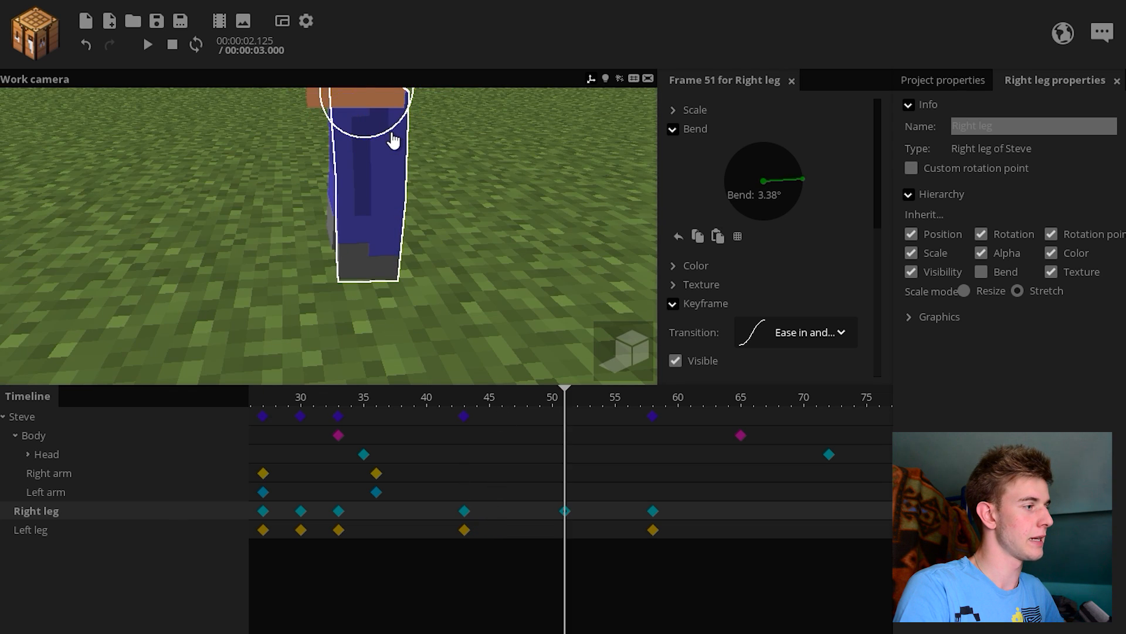
pyautogui.moveTo(423, 176); pyautogui.dragTo(525, 485)
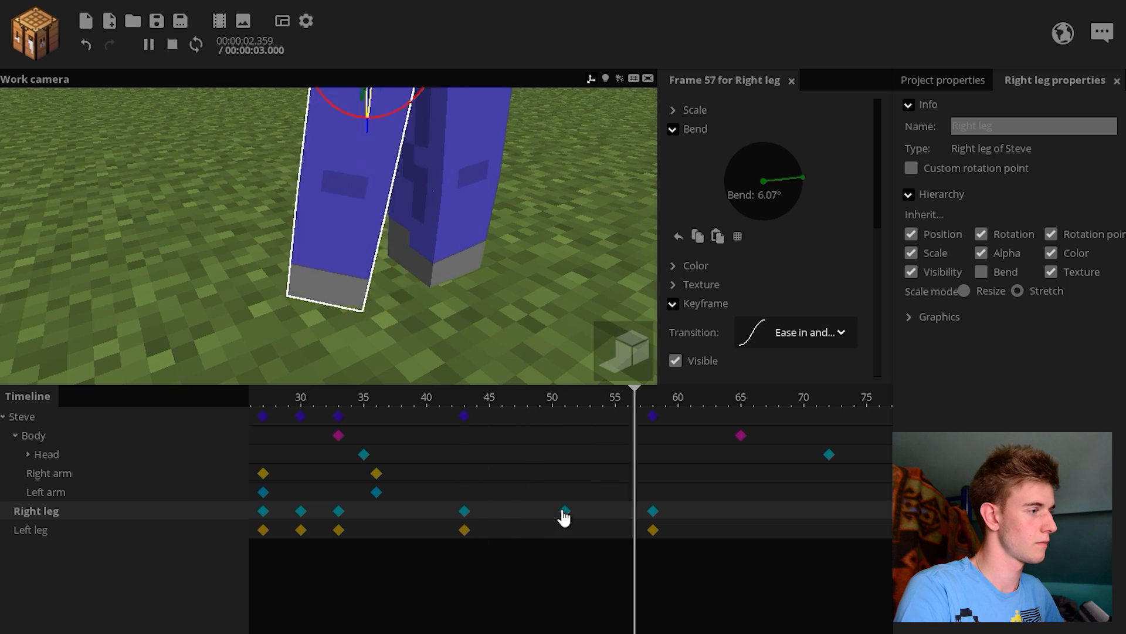
# Step: Review the right leg's motion in playback and set its frame 43 keyframe transition to Ease in
pyautogui.click(464, 511)
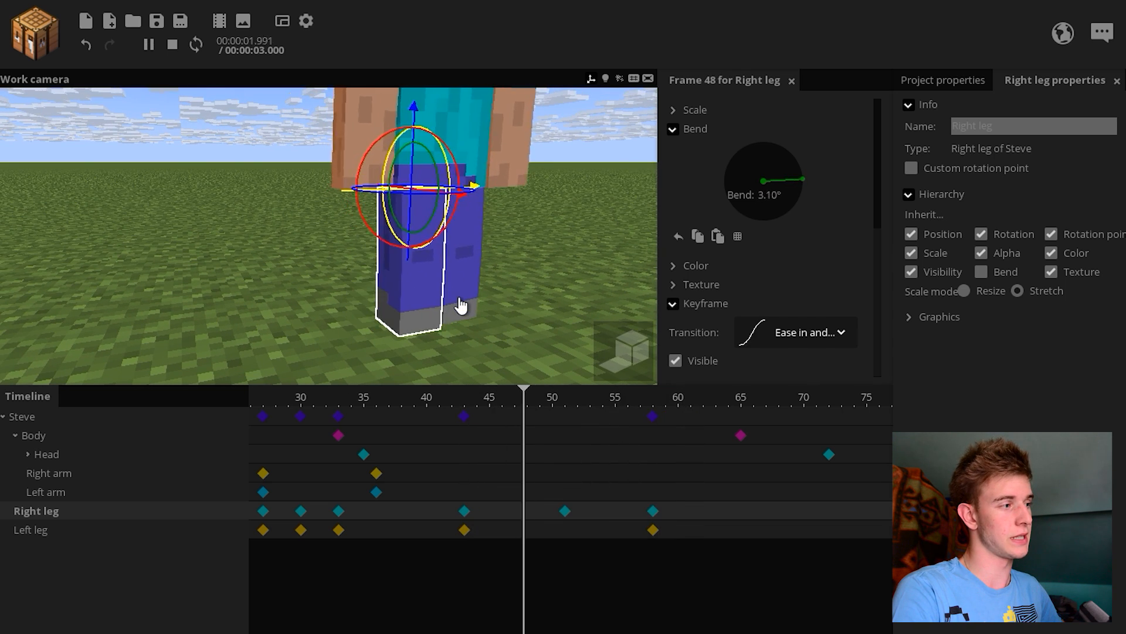
pyautogui.moveTo(517, 286); pyautogui.dragTo(487, 258)
pyautogui.scroll(3, 516, 280)
pyautogui.click(515, 279)
pyautogui.press('space')
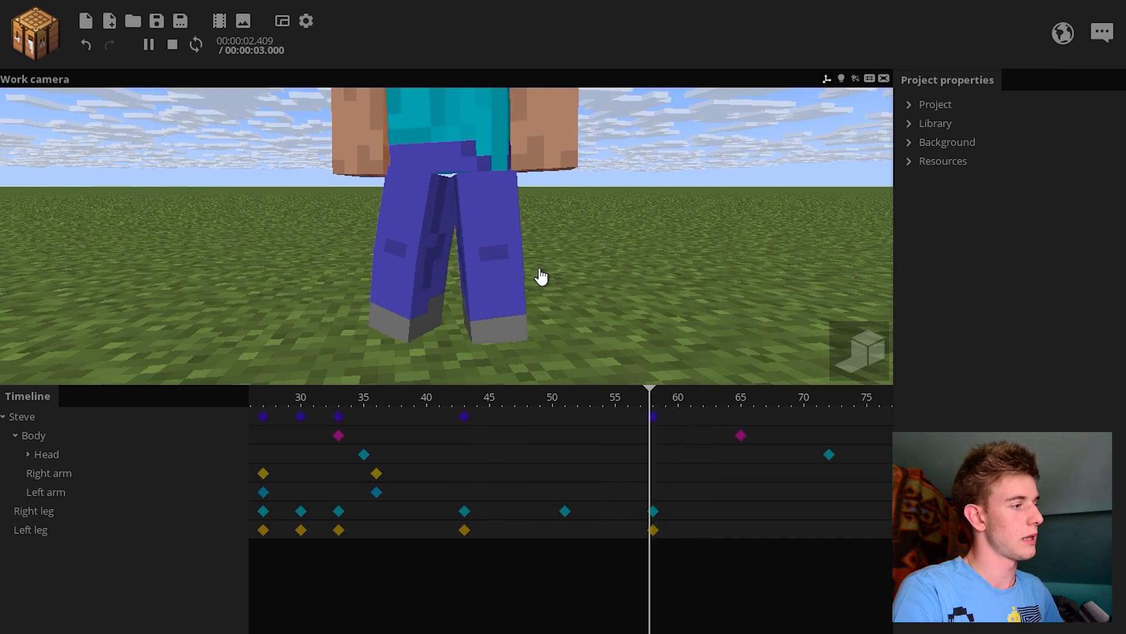
pyautogui.press('space')
pyautogui.click(565, 511)
pyautogui.scroll(3, 516, 325)
pyautogui.click(464, 511)
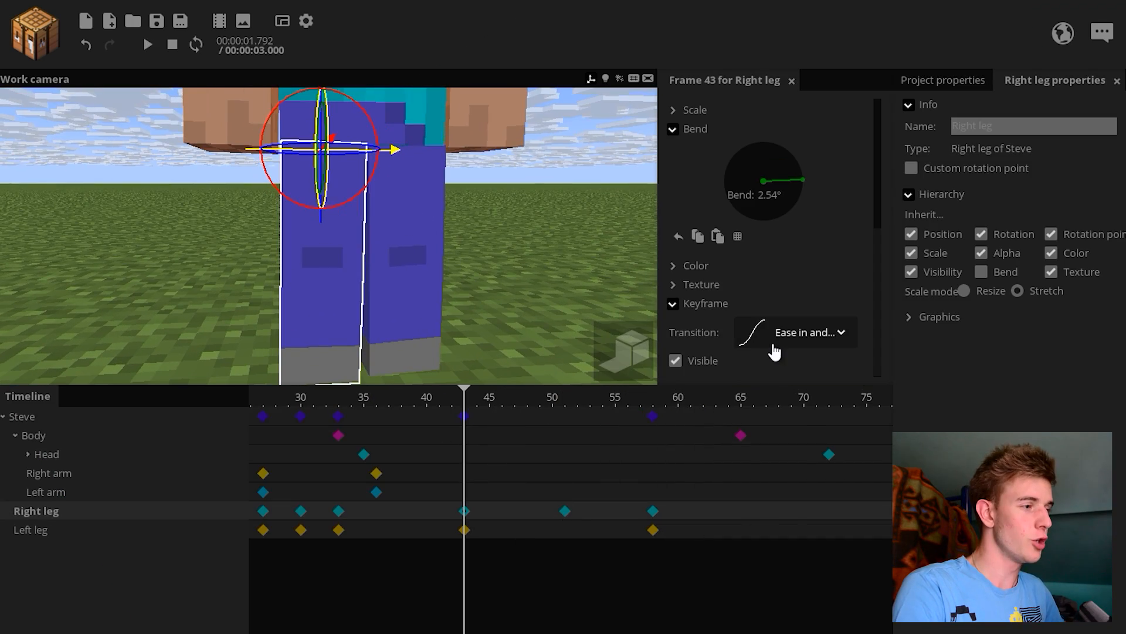
pyautogui.click(771, 345)
pyautogui.click(771, 372)
# Step: Play back the turn and scrub Steve between frames 43 and 58 to check the timing of his body and feet
pyautogui.press('space')
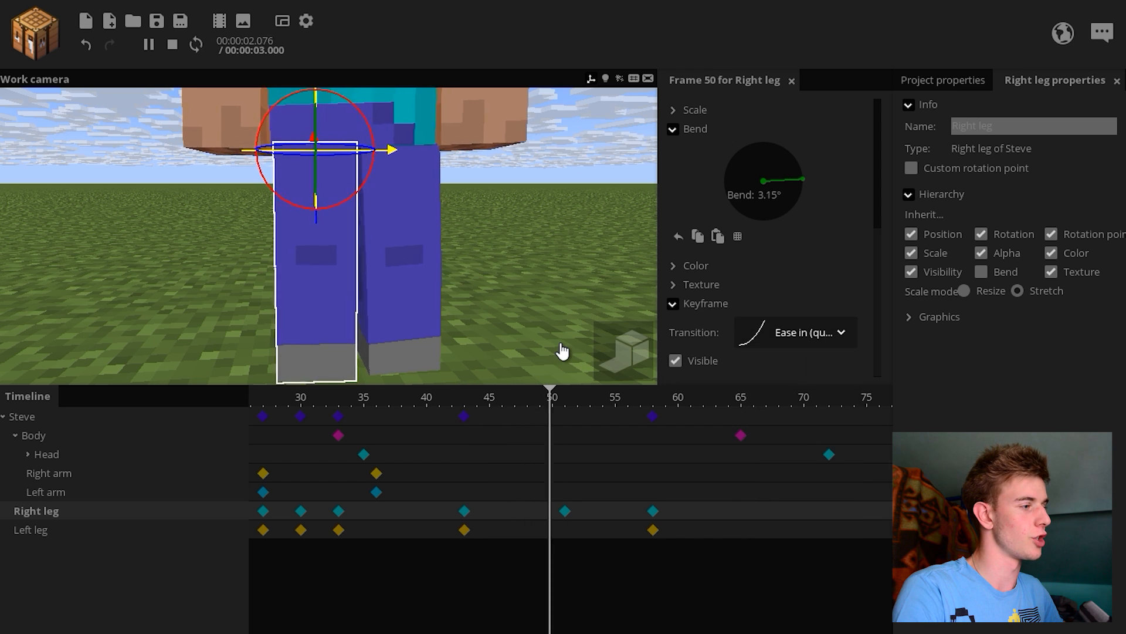
pyautogui.press('space')
pyautogui.click(525, 281)
pyautogui.press('space')
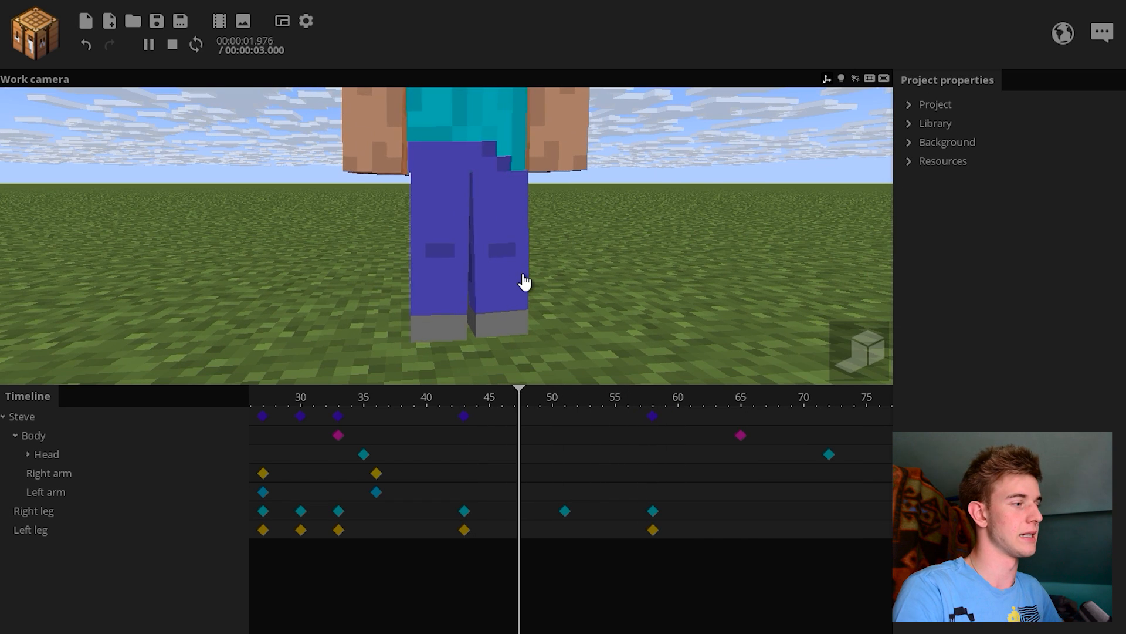
pyautogui.press('space')
pyautogui.click(523, 282)
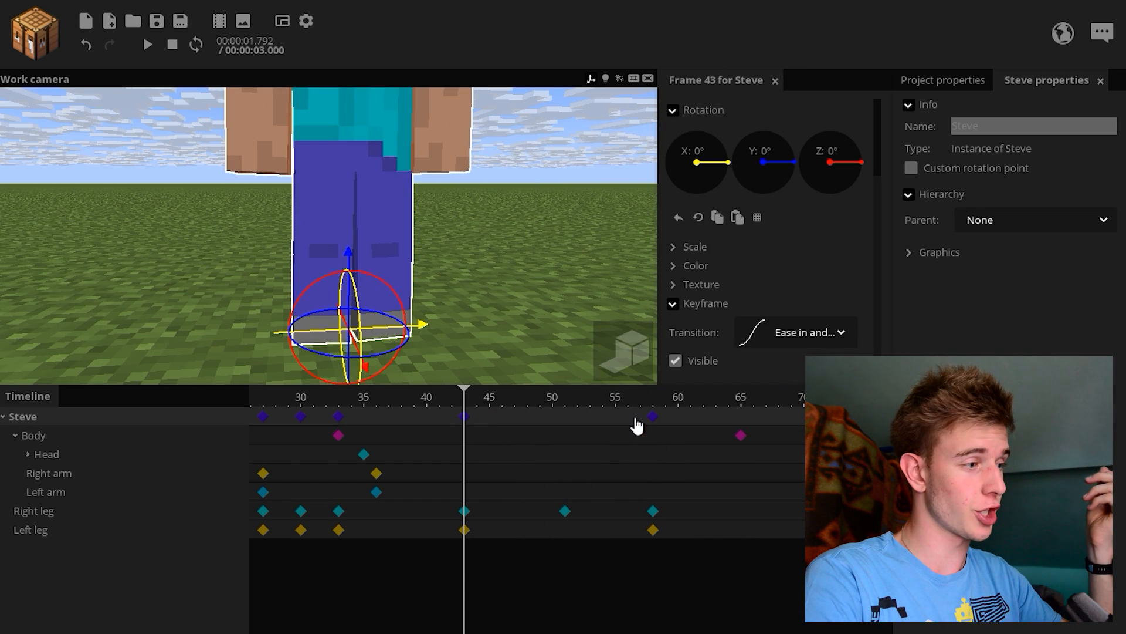
pyautogui.moveTo(465, 402); pyautogui.dragTo(653, 399)
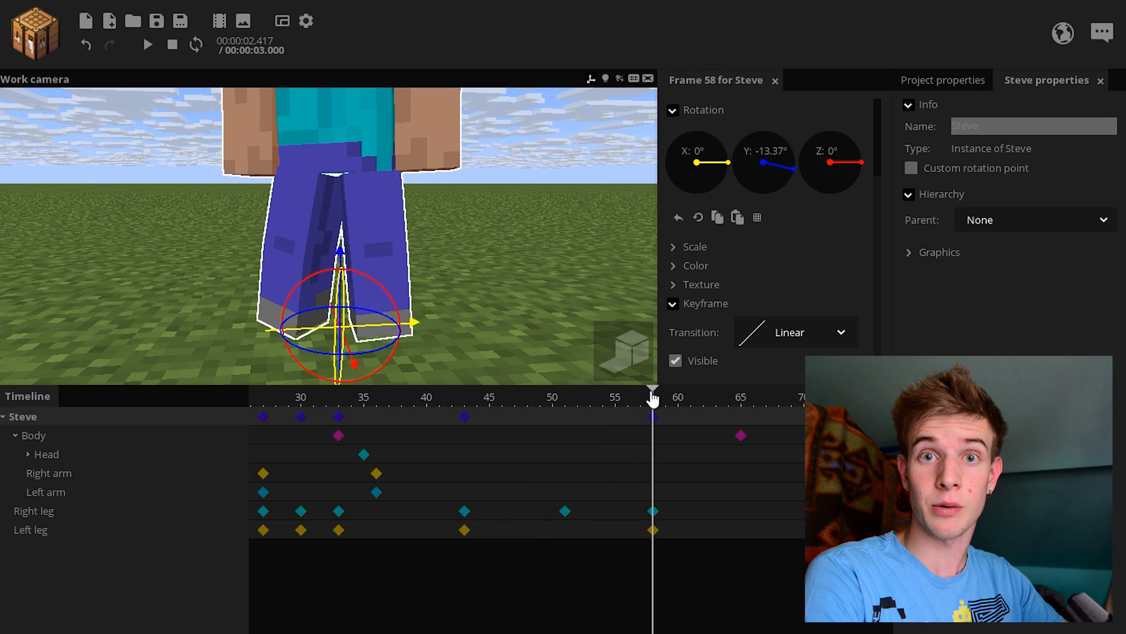
pyautogui.press('space')
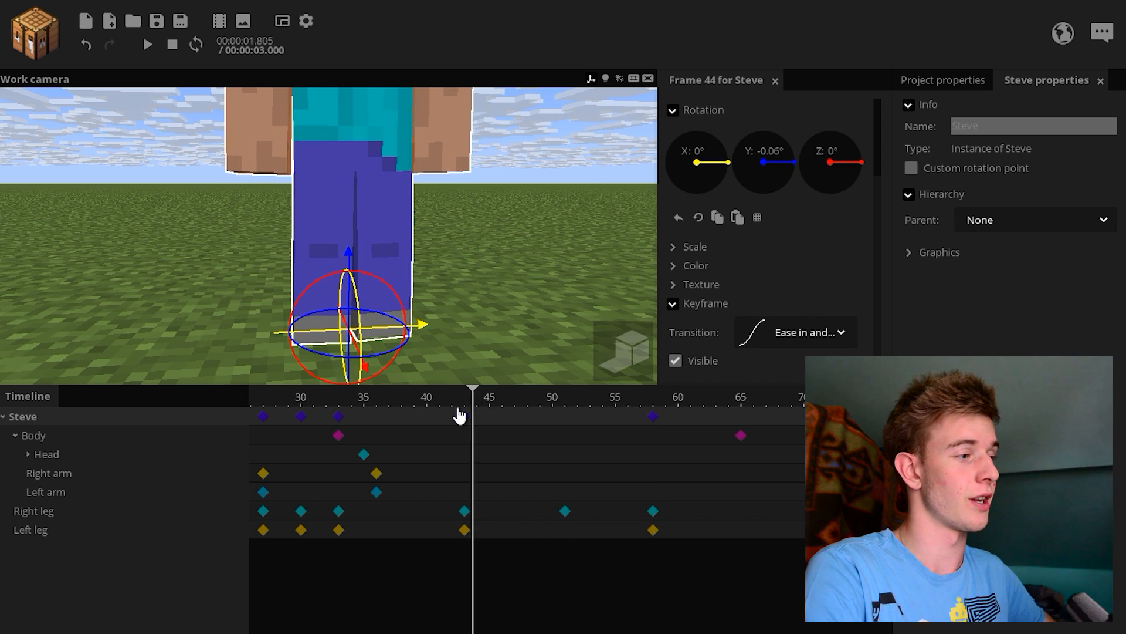
pyautogui.press('space')
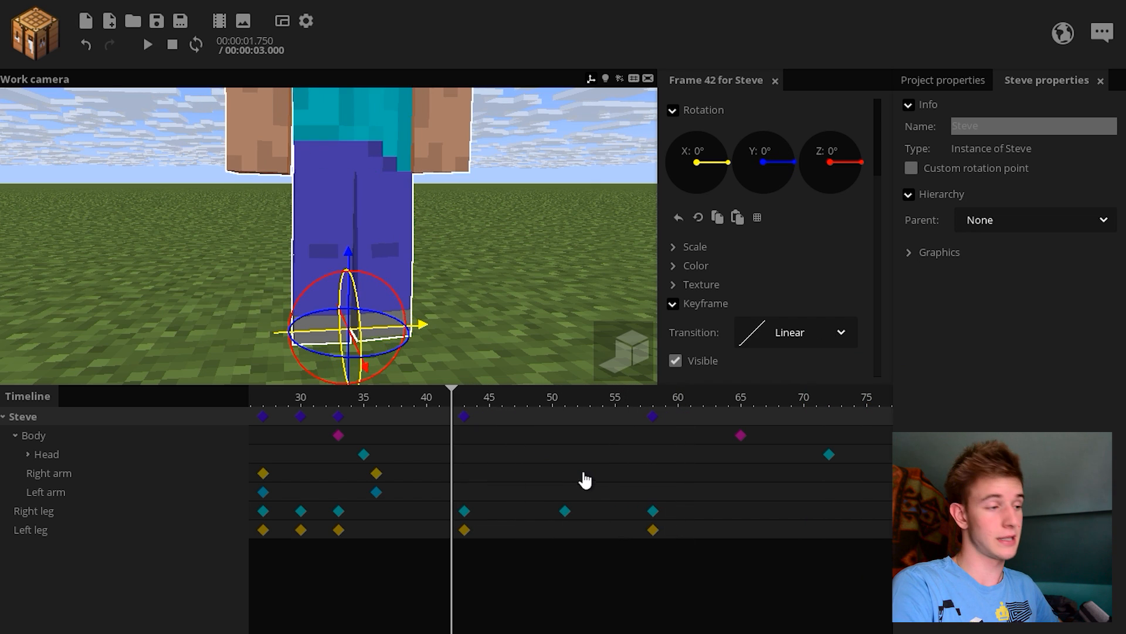
# Step: Add a right leg keyframe at frame 55 with rotation X -6.69°, Y -37.78°, Z -8.80° and a 34.76° bend
pyautogui.click(566, 510)
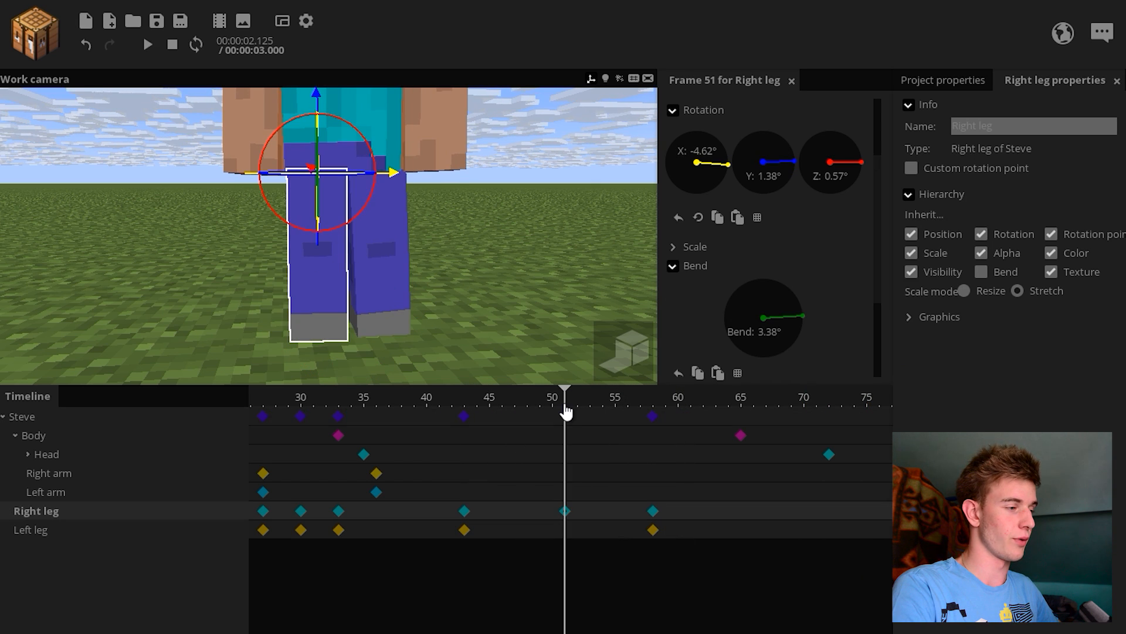
pyautogui.click(652, 511)
pyautogui.click(568, 512)
pyautogui.click(603, 520)
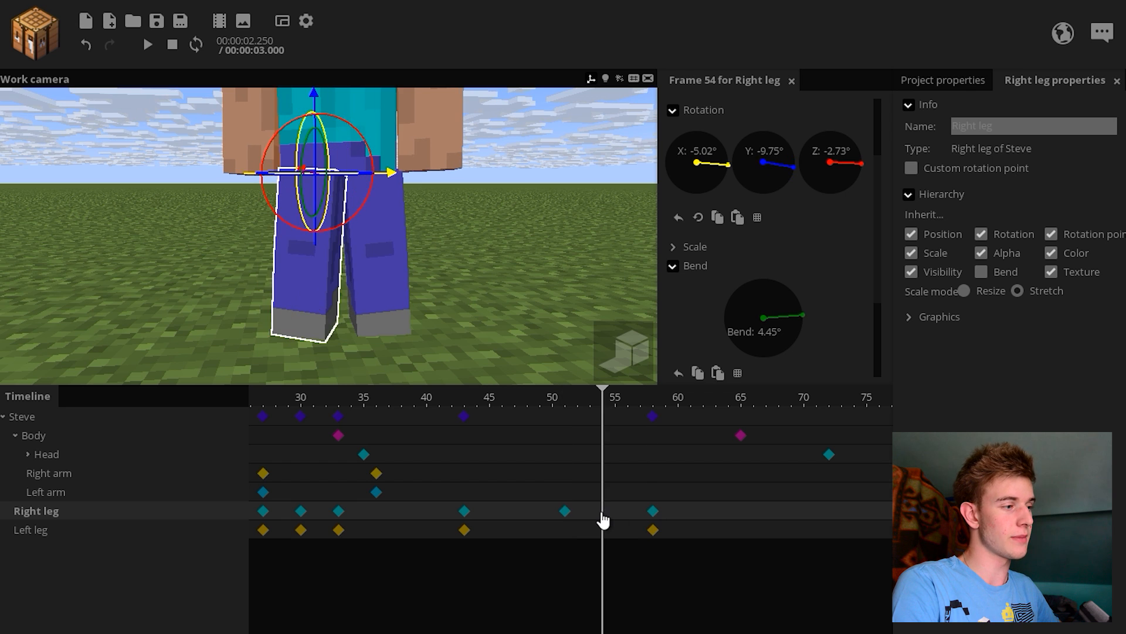
pyautogui.moveTo(597, 511); pyautogui.dragTo(616, 511)
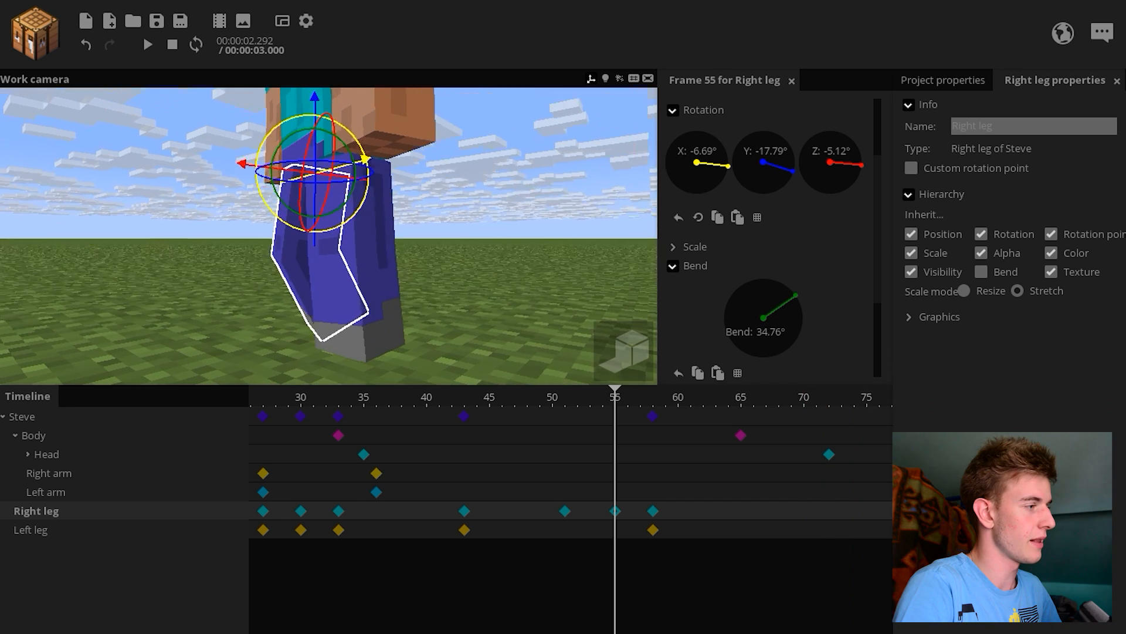
pyautogui.moveTo(305, 193); pyautogui.dragTo(335, 243, button='right')
pyautogui.moveTo(335, 243); pyautogui.dragTo(328, 249)
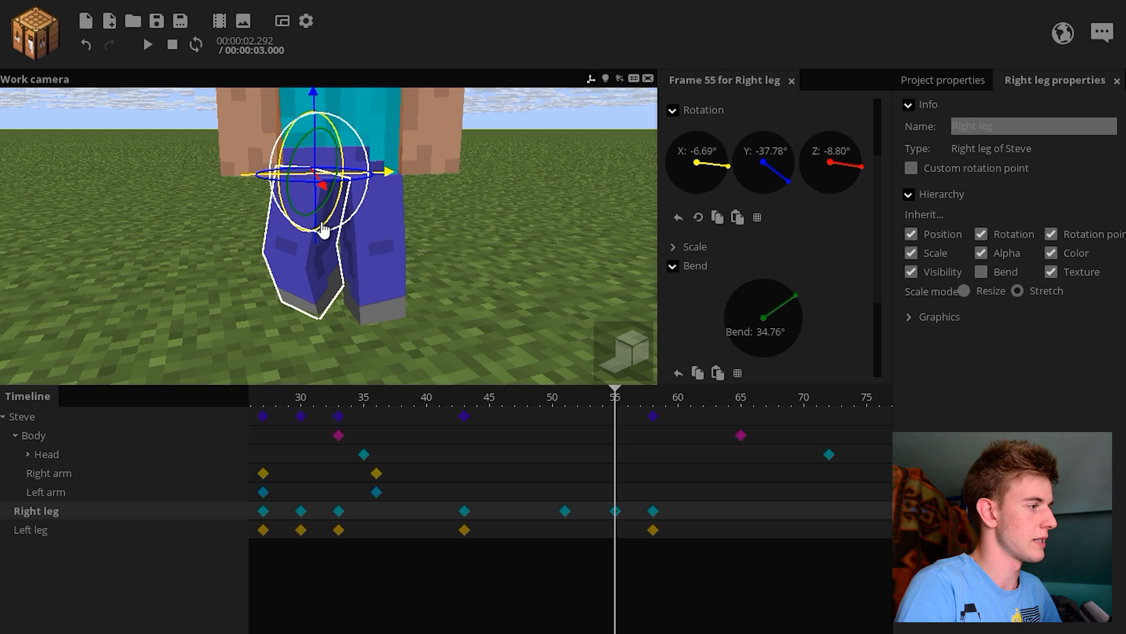
# Step: Reduce the right leg's bend at frame 55 to 18.32°
pyautogui.moveTo(609, 399); pyautogui.dragTo(540, 427)
pyautogui.click(567, 510)
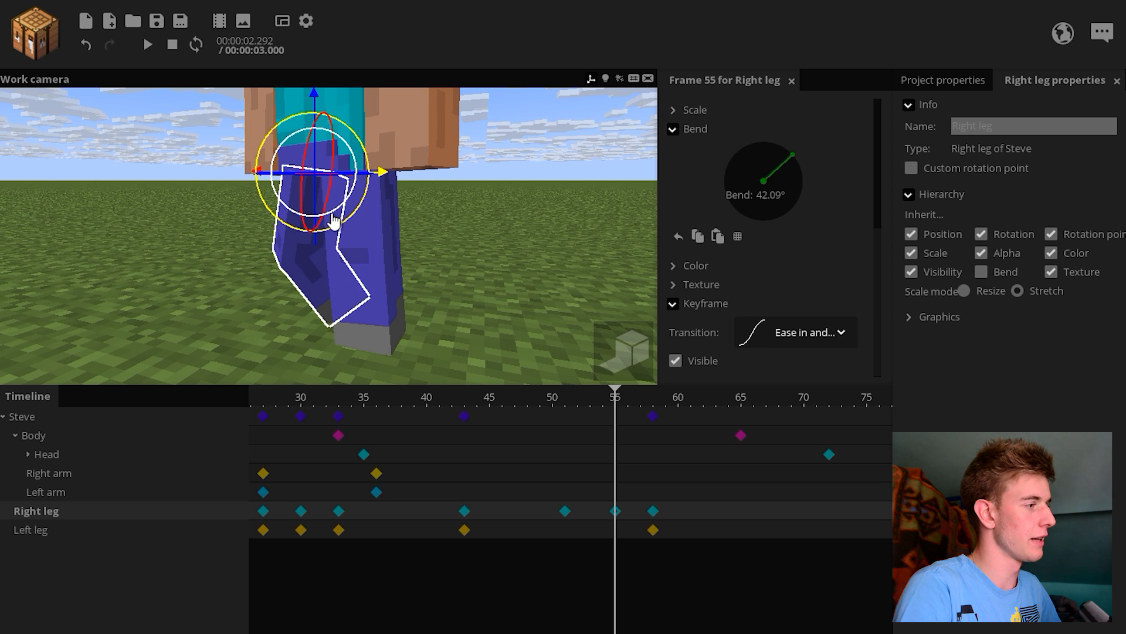
pyautogui.moveTo(333, 221); pyautogui.dragTo(326, 240)
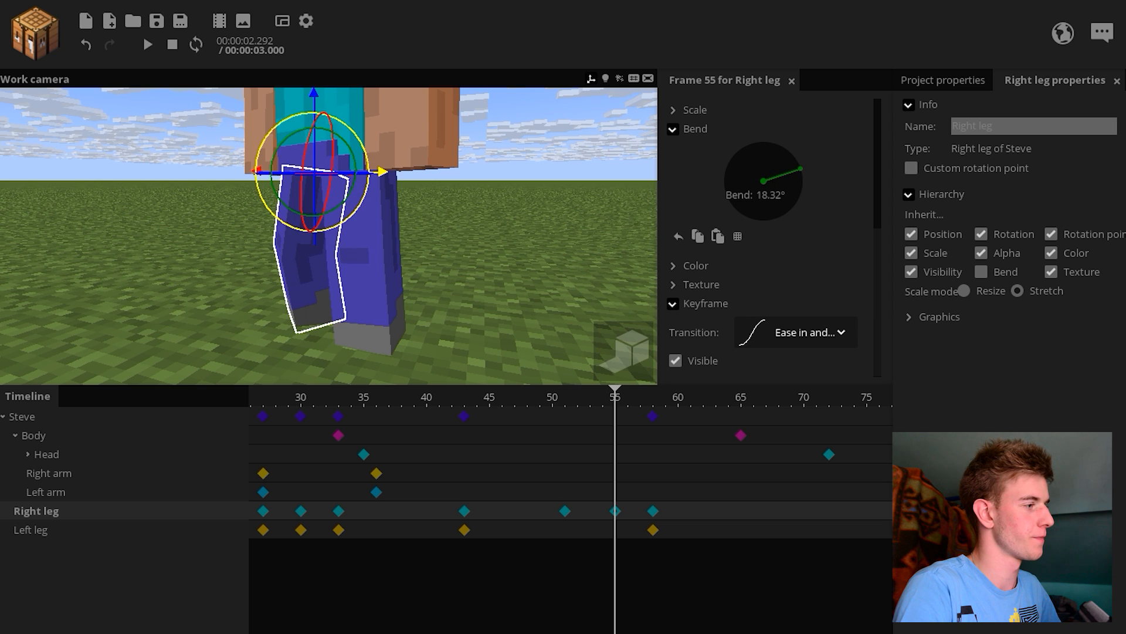
# Step: Set the right leg's transitions to Ease in at frame 51 and Ease out at frame 55, checking the step in playback
pyautogui.click(776, 337)
pyautogui.click(759, 423)
pyautogui.click(569, 408)
pyautogui.press('space')
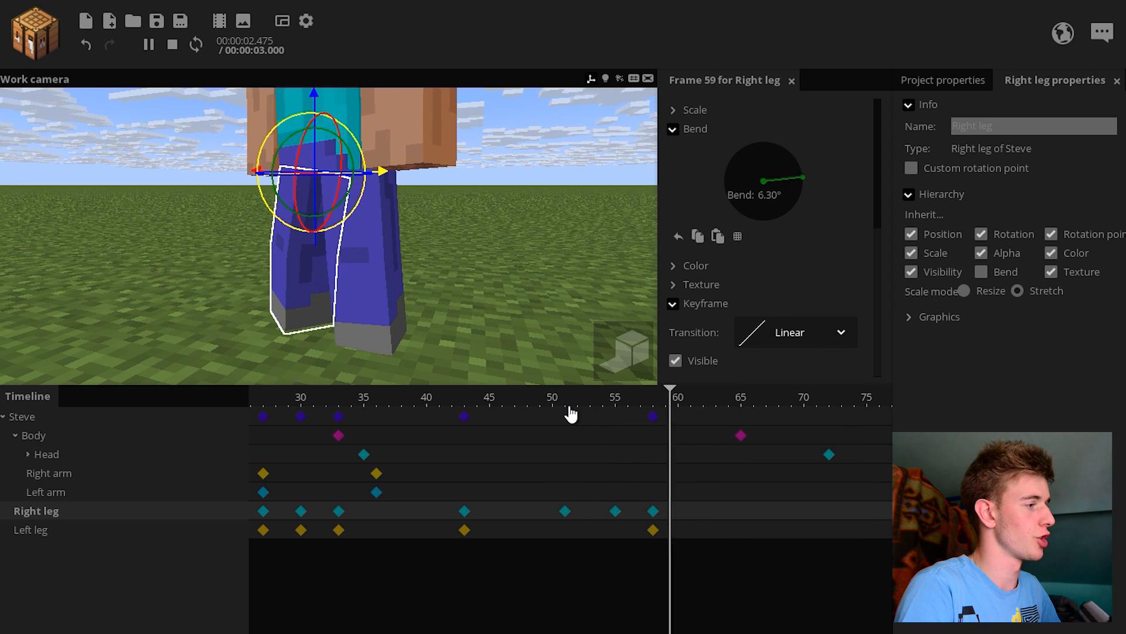
pyautogui.click(800, 337)
pyautogui.click(754, 423)
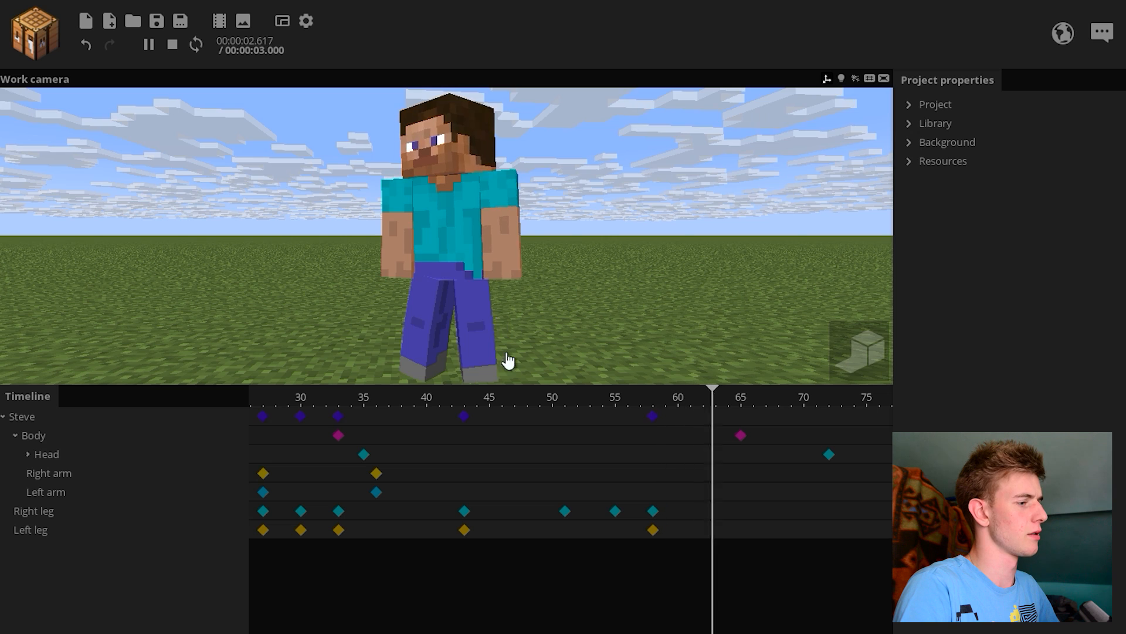
pyautogui.press('space')
# Step: Compare the right leg's keyframes at frames 51 and 55, and review the turn again from frame 43
pyautogui.click(565, 511)
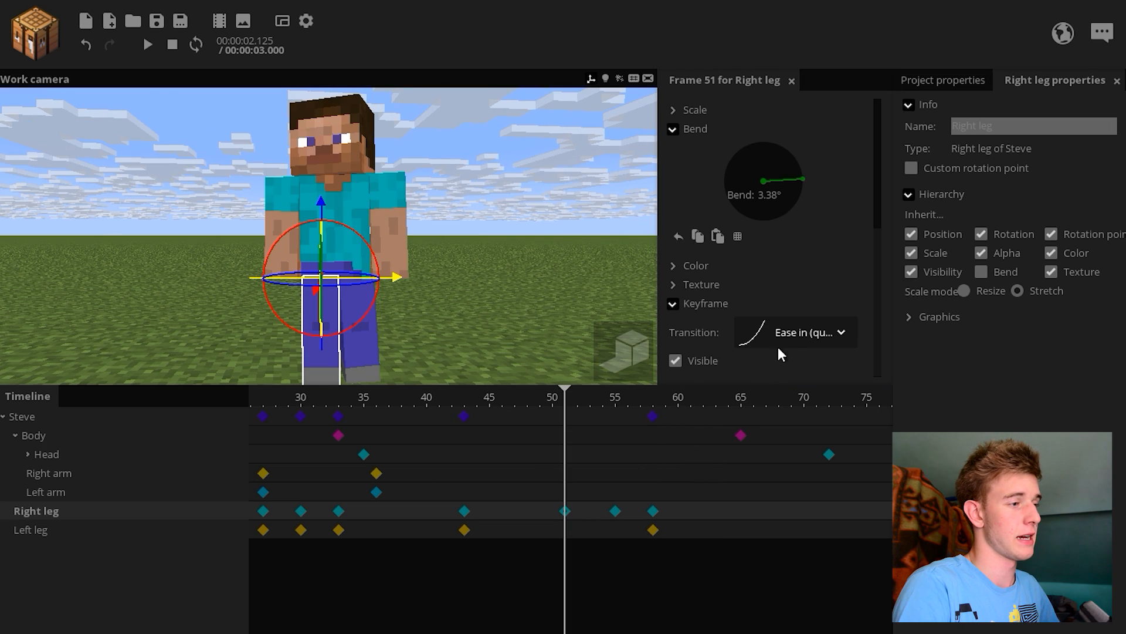
pyautogui.click(616, 512)
pyautogui.click(565, 512)
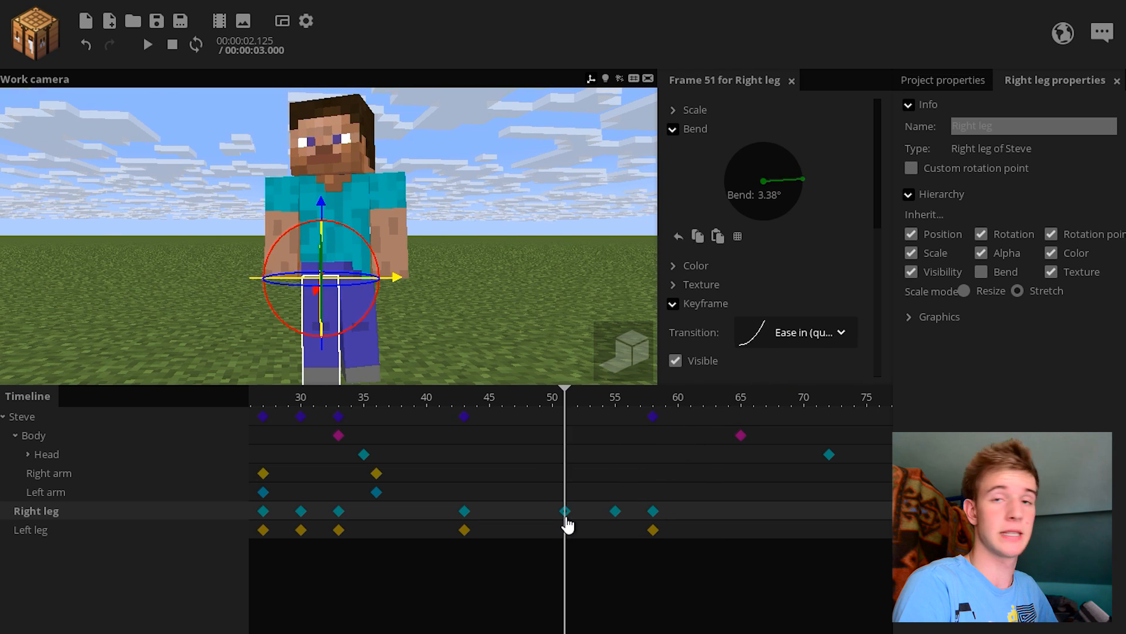
pyautogui.click(616, 512)
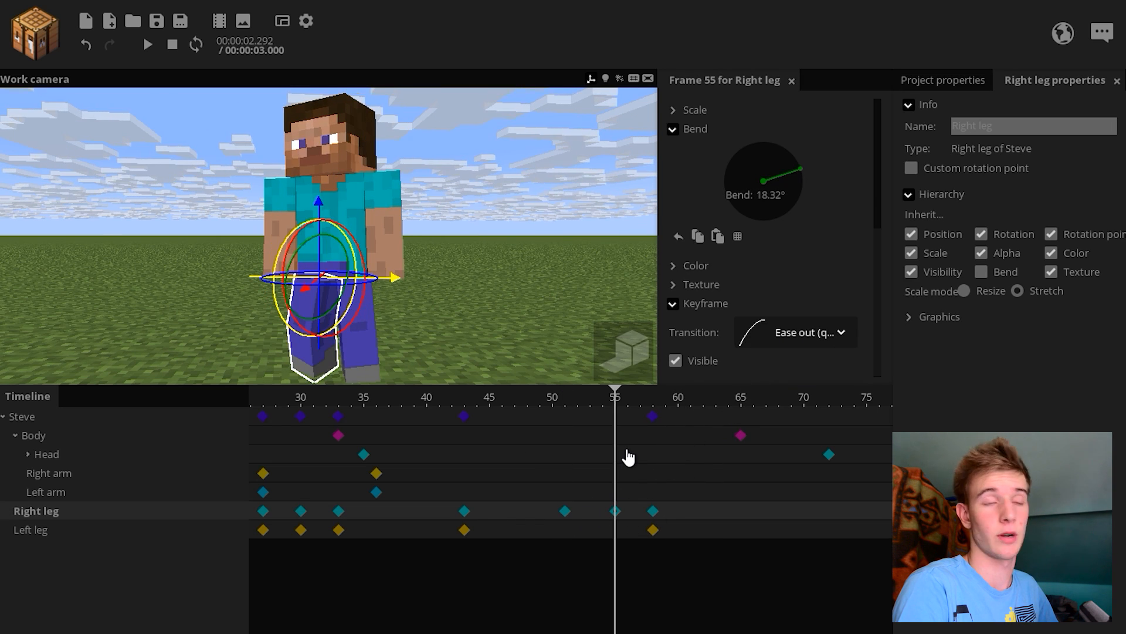
pyautogui.moveTo(612, 411); pyautogui.dragTo(462, 422)
pyautogui.click(515, 313)
pyautogui.press('space')
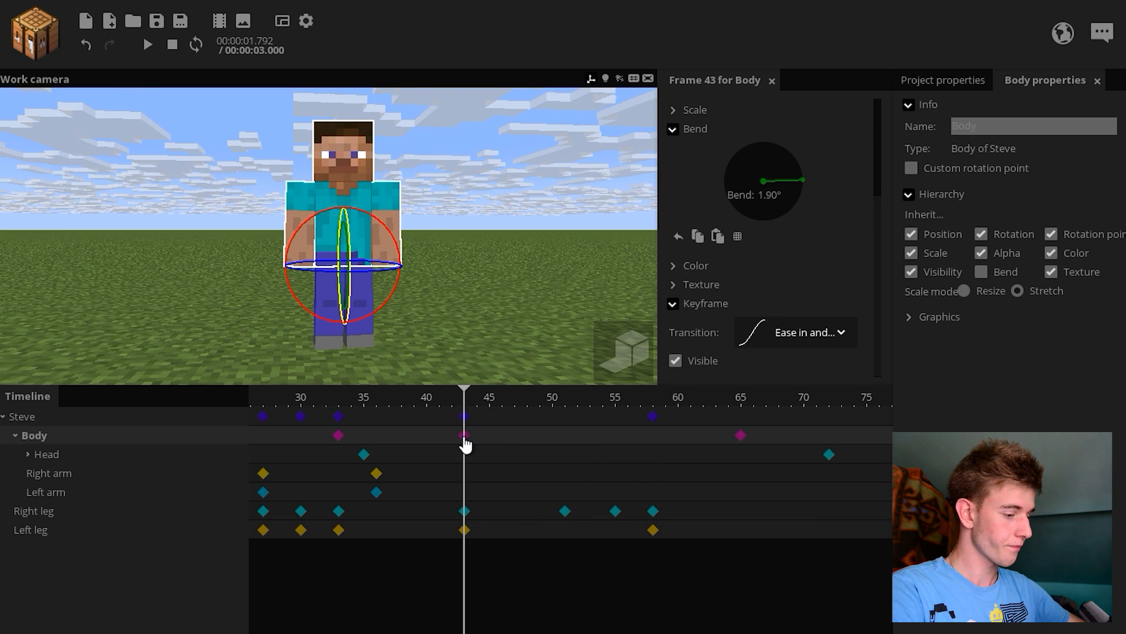
# Step: Delete the body's keyframe at frame 43 and place Steve inside a new folder
pyautogui.press('Delete')
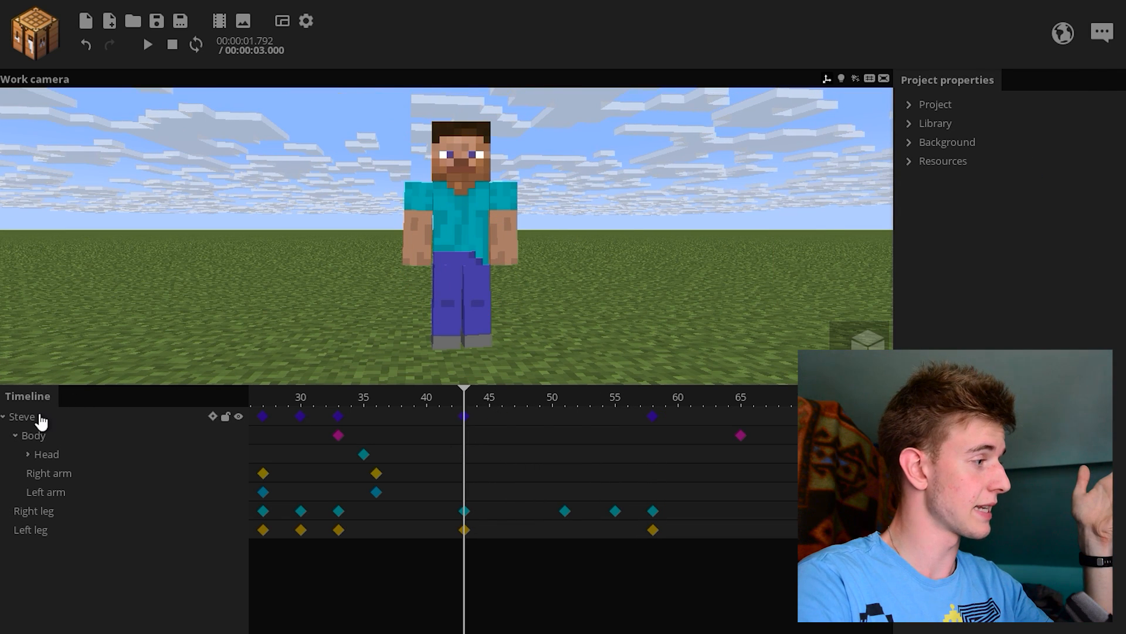
pyautogui.click(41, 418)
pyautogui.click(12, 632)
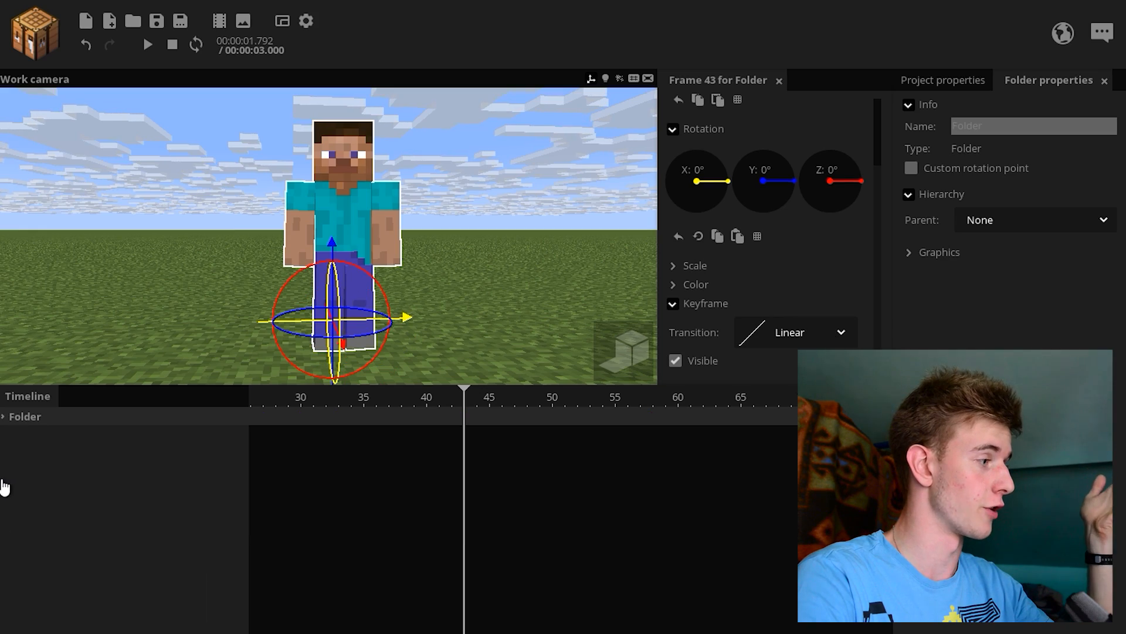
# Step: Name the new folder Rotation and stop Steve from inheriting its position
pyautogui.click(3, 417)
pyautogui.moveTo(74, 321); pyautogui.dragTo(329, 320)
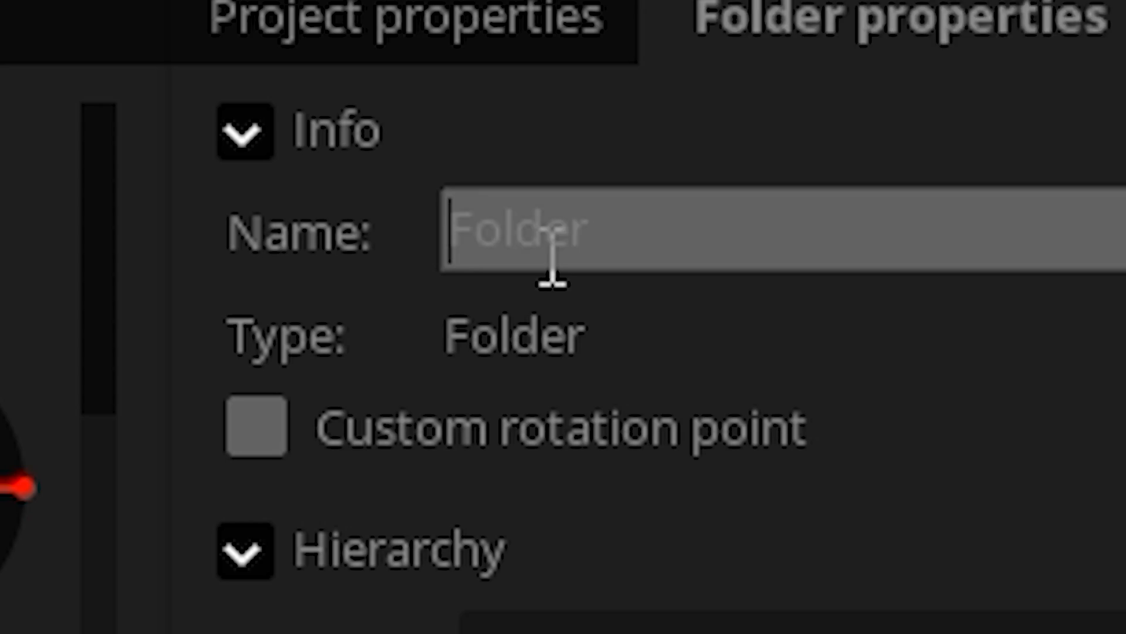
pyautogui.write('Rotation')
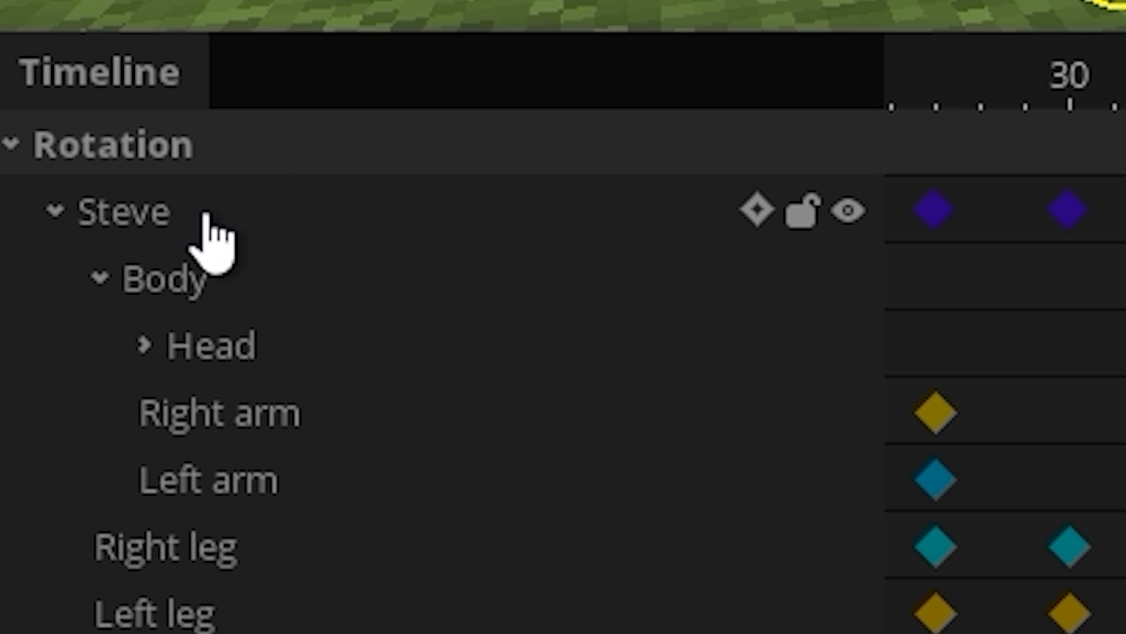
pyautogui.click(58, 435)
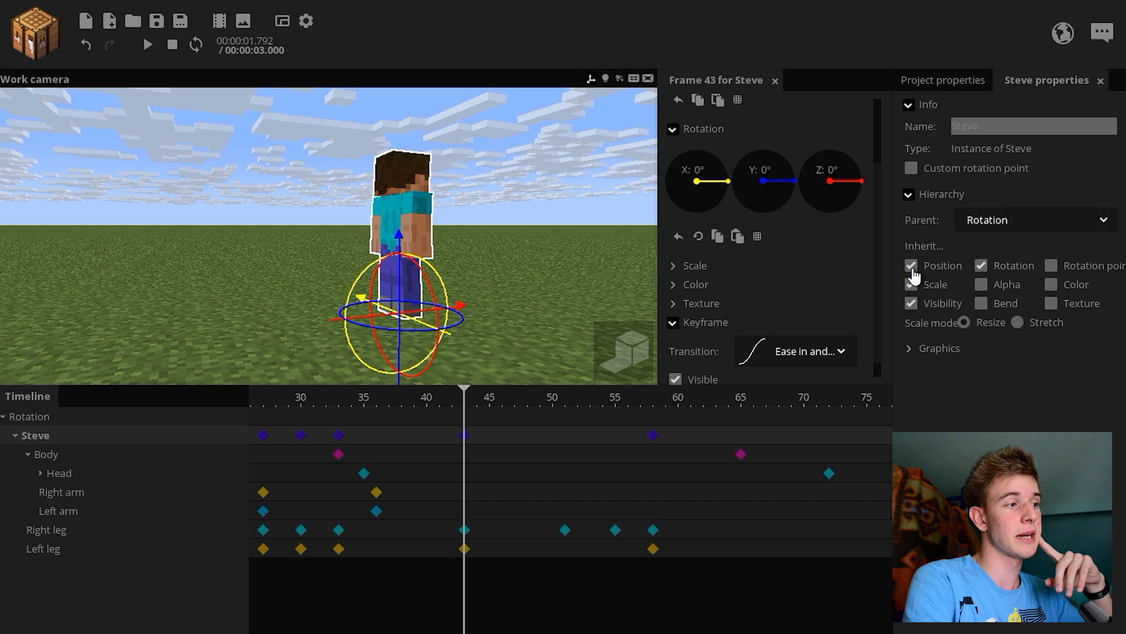
pyautogui.click(377, 267)
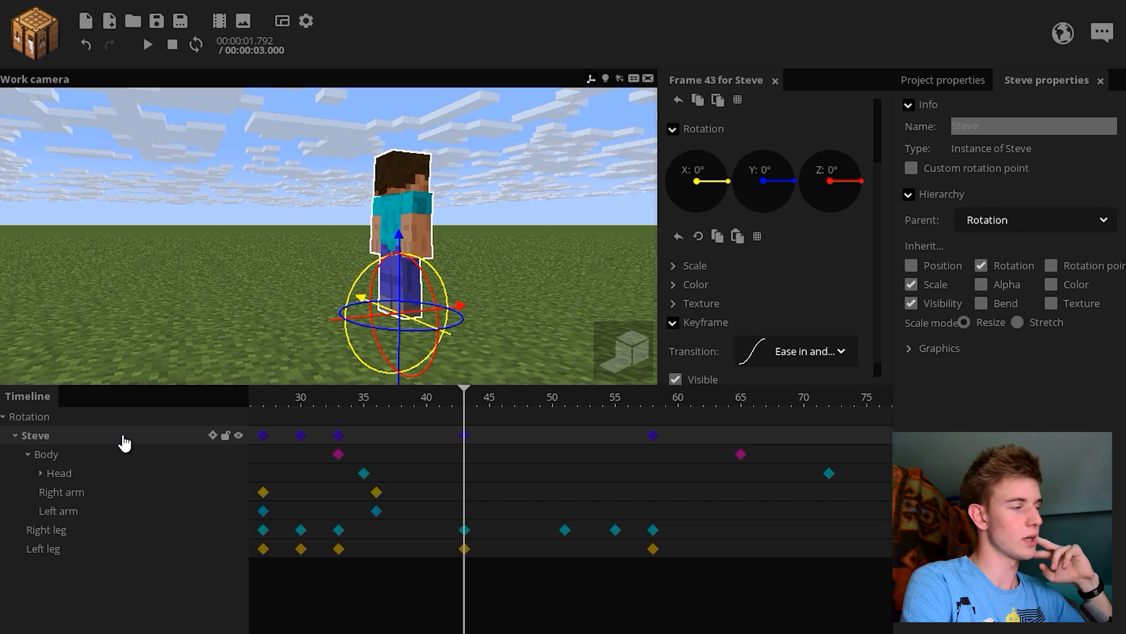
# Step: Add a keyframe to the Rotation folder at frame 43 and undo a trial rotation of the folder
pyautogui.click(68, 420)
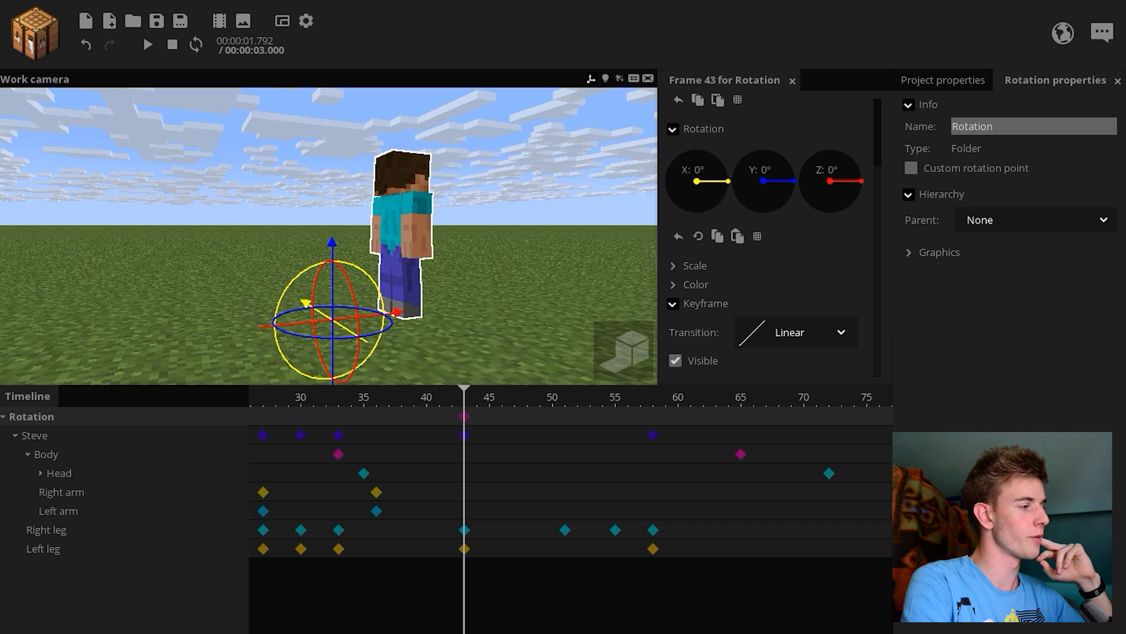
pyautogui.moveTo(433, 309); pyautogui.dragTo(487, 311)
pyautogui.moveTo(382, 290); pyautogui.dragTo(277, 235)
pyautogui.hotkey('ctrl', 'z')
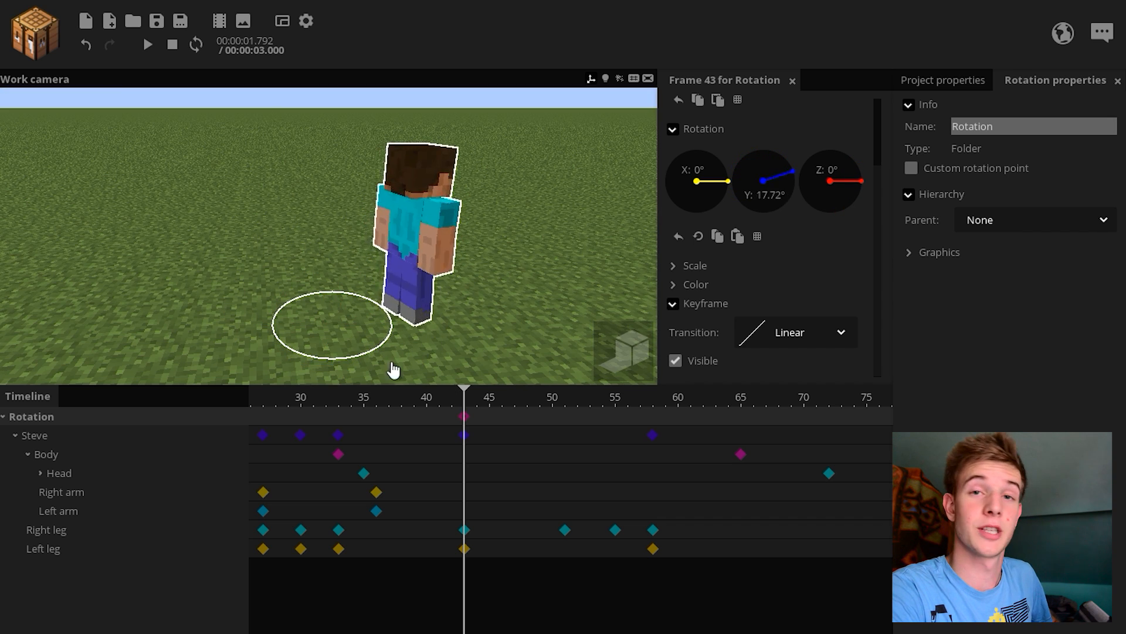
pyautogui.moveTo(394, 370); pyautogui.dragTo(331, 336)
# Step: Add a neutral keyframe to the Rotation folder at frame 58, where Steve's own keyframe ends the turn
pyautogui.click(653, 424)
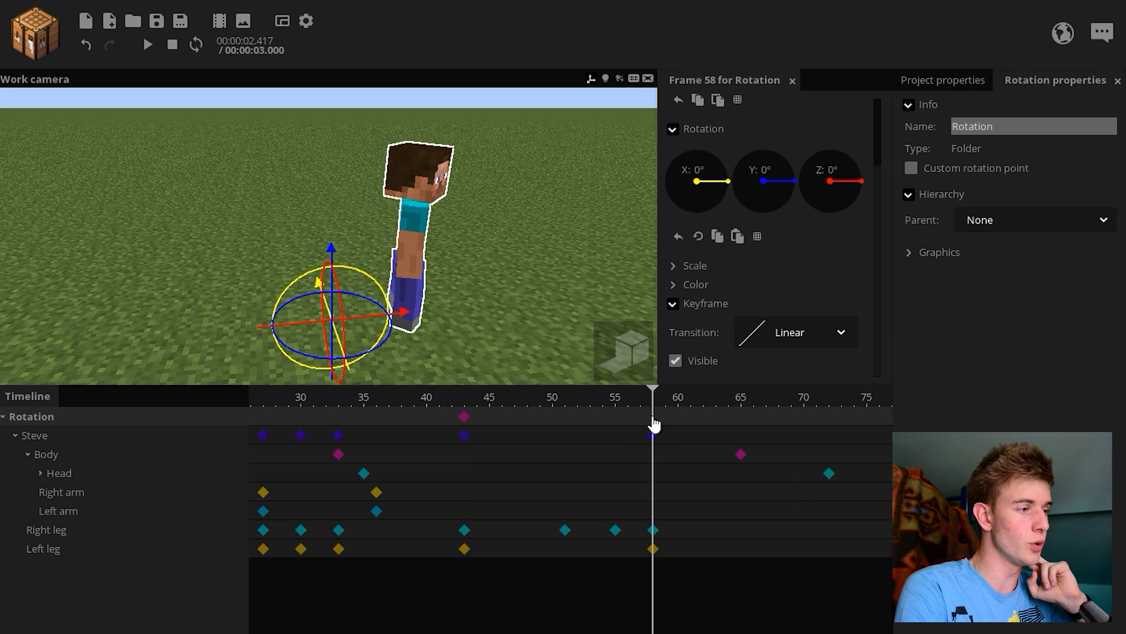
pyautogui.click(467, 420)
pyautogui.click(649, 428)
pyautogui.click(470, 420)
pyautogui.click(641, 414)
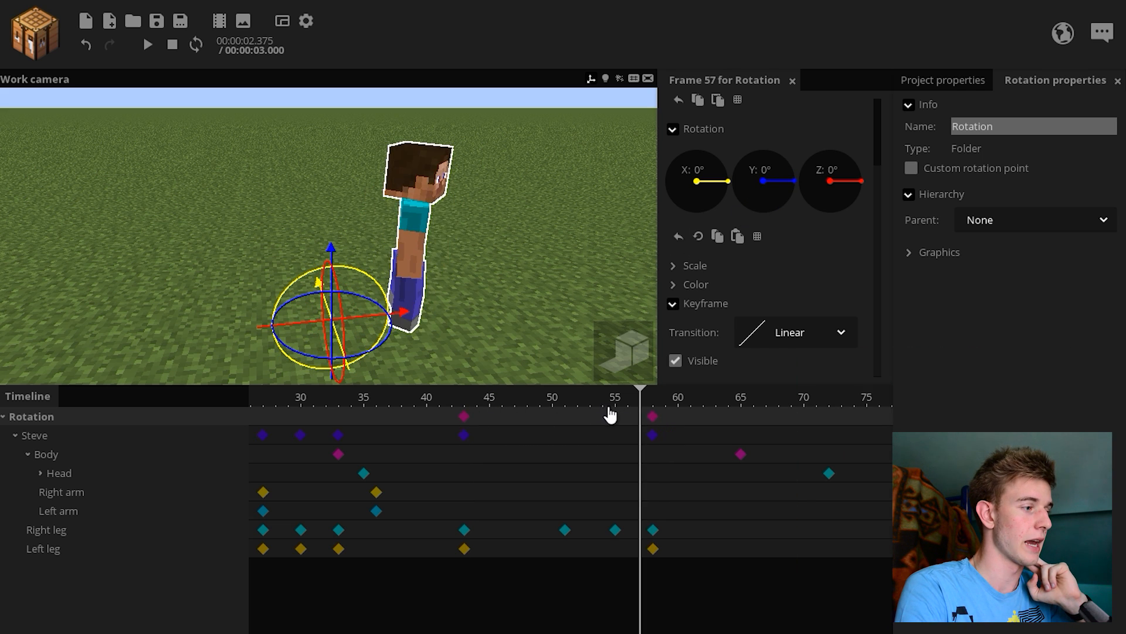
# Step: Tilt the Rotation folder by -2.27° on Z at frame 51 and play the motion from frame 43
pyautogui.click(561, 411)
pyautogui.moveTo(528, 315); pyautogui.dragTo(498, 329)
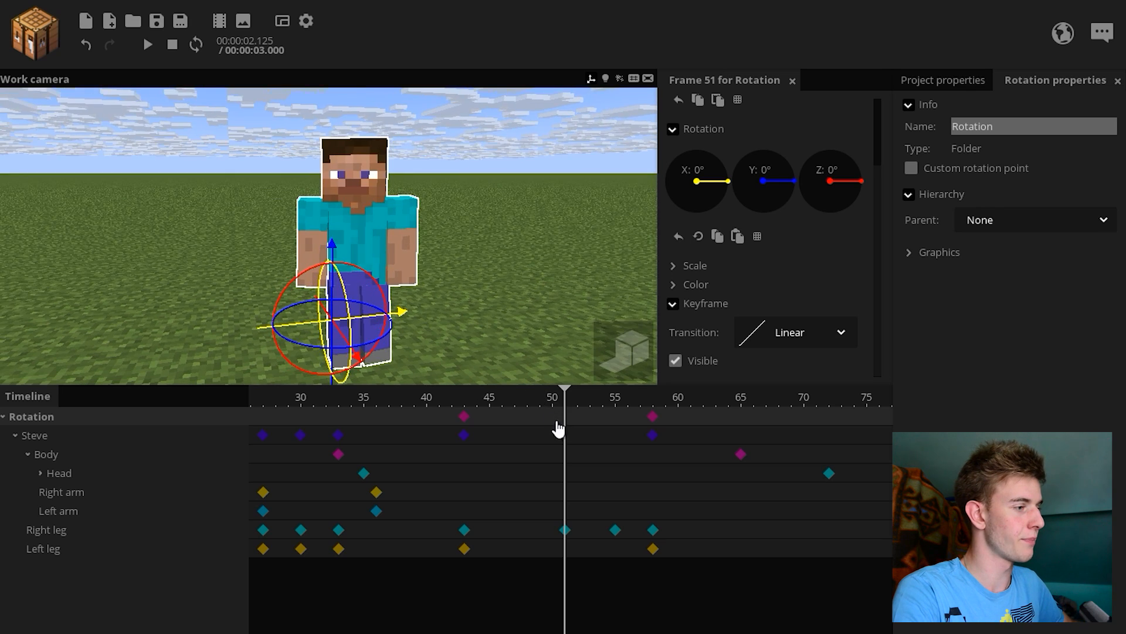
pyautogui.click(558, 429)
pyautogui.click(568, 419)
pyautogui.moveTo(414, 250); pyautogui.dragTo(412, 242, button='right')
pyautogui.moveTo(382, 231); pyautogui.dragTo(402, 295)
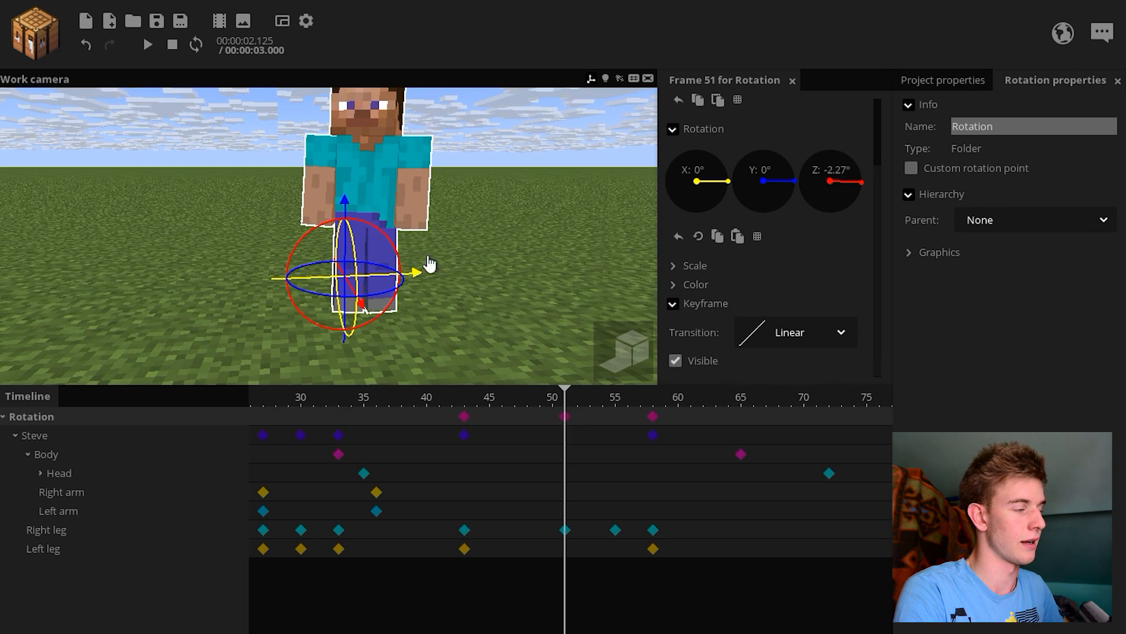
pyautogui.moveTo(430, 263); pyautogui.dragTo(425, 268, button='right')
pyautogui.click(461, 418)
pyautogui.press('space')
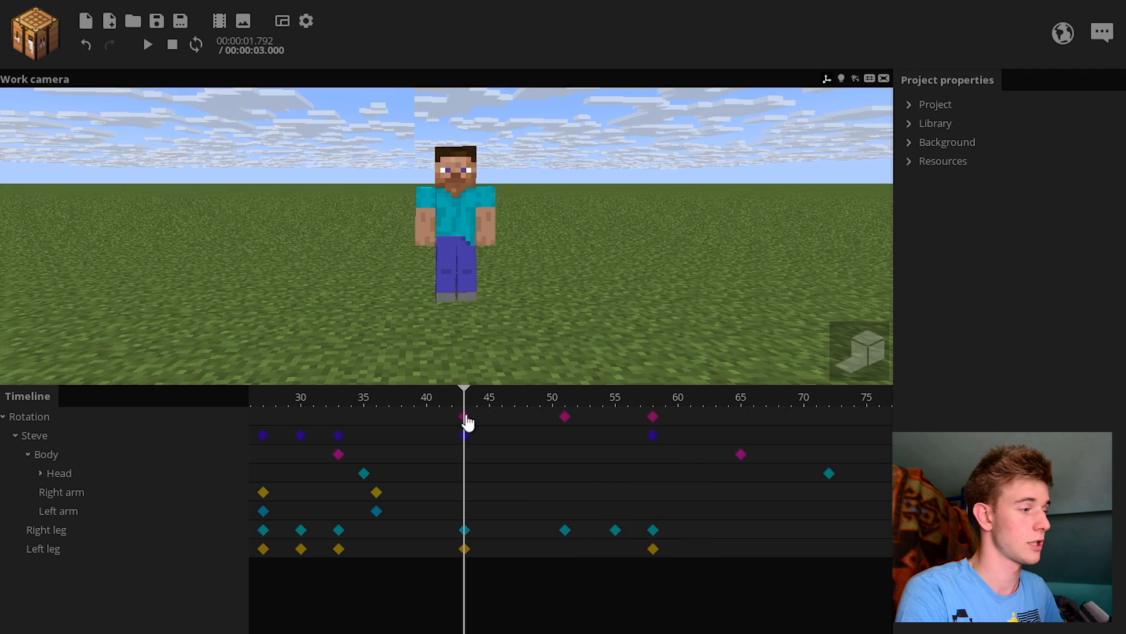
pyautogui.click(466, 416)
pyautogui.press('space')
# Step: Give the Rotation folder's keyframes at frames 43 and 51 an easing transition and play back the turn
pyautogui.click(467, 415)
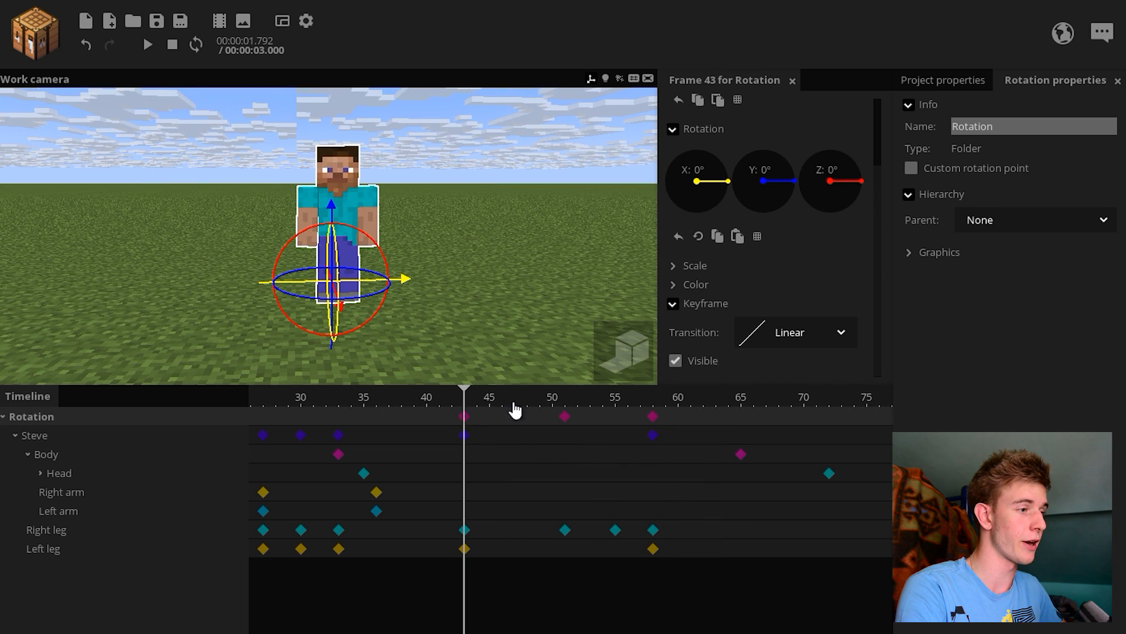
pyautogui.click(753, 337)
pyautogui.click(763, 468)
pyautogui.click(564, 416)
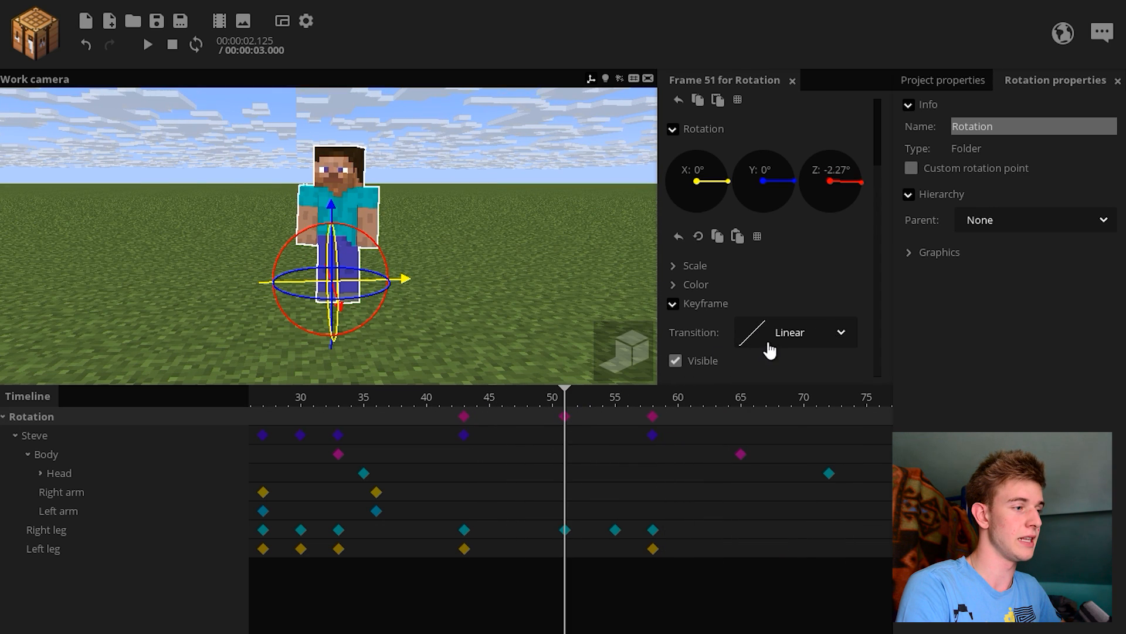
pyautogui.click(770, 343)
pyautogui.click(759, 466)
pyautogui.moveTo(543, 403); pyautogui.dragTo(399, 414)
pyautogui.click(520, 347)
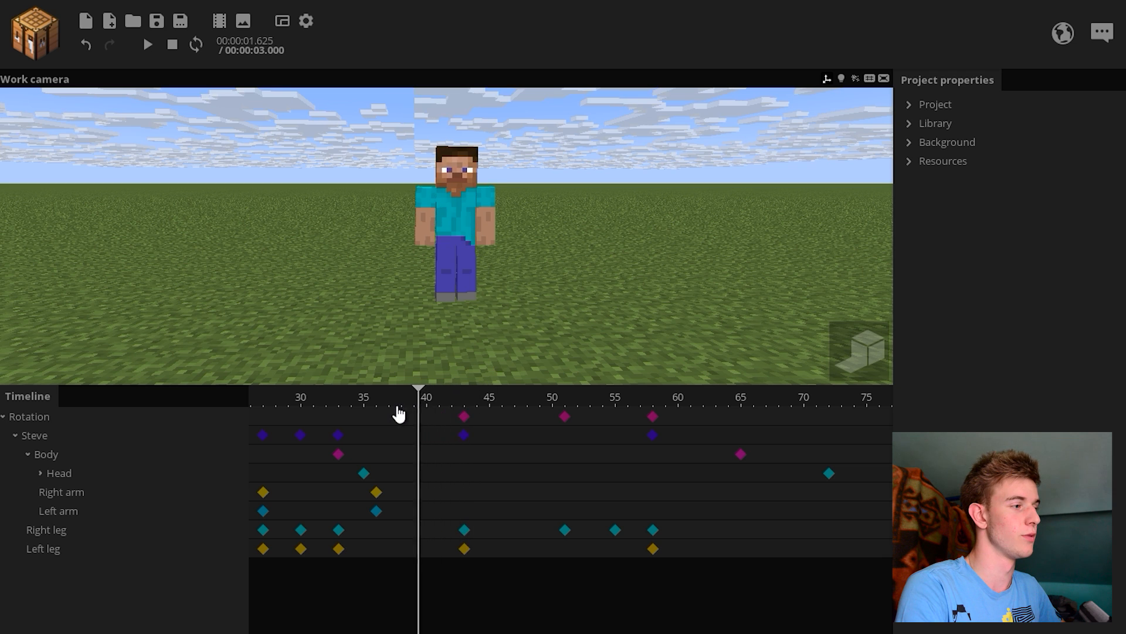
pyautogui.press('space')
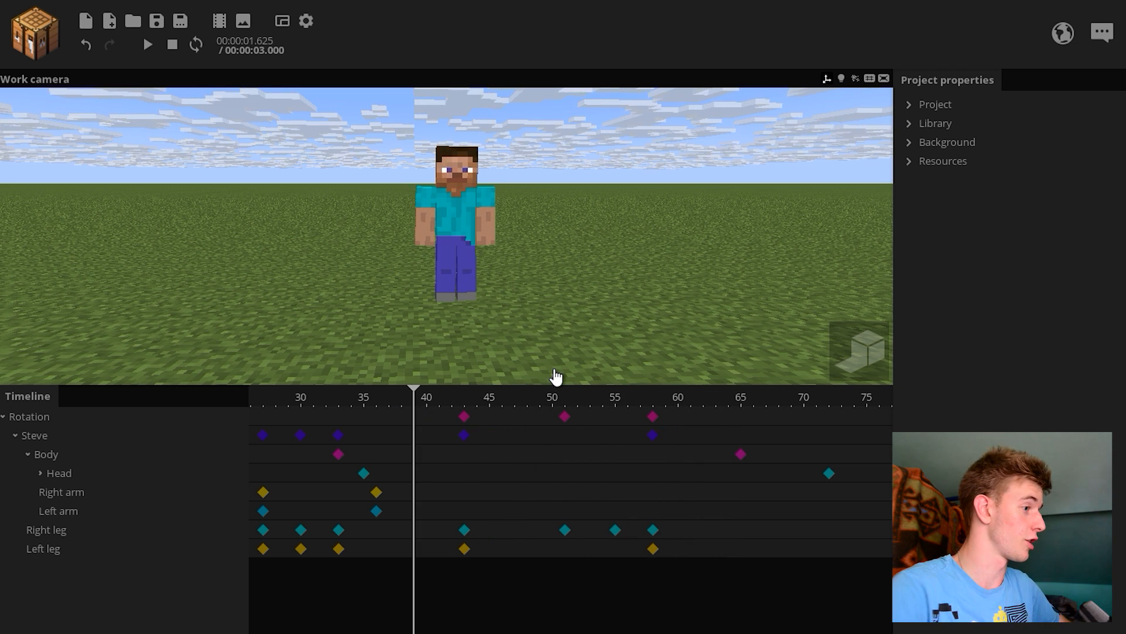
# Step: Try posing the right arm at frame 77 by rotating it slightly and bending it 12.72°
pyautogui.click(372, 495)
pyautogui.scroll(5, 478, 317)
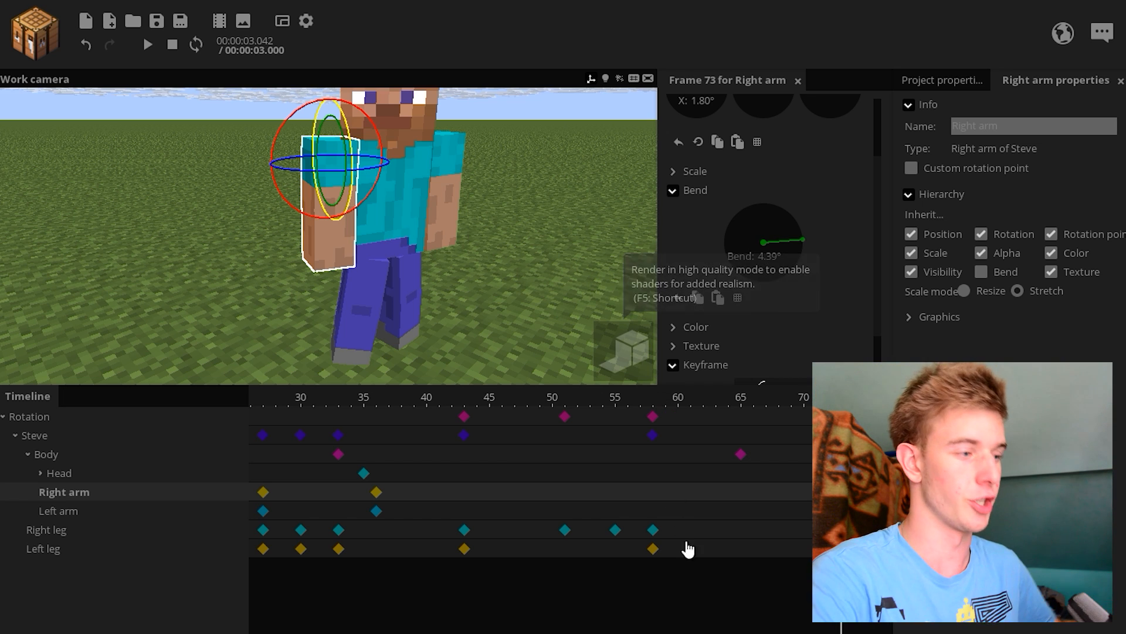
pyautogui.moveTo(704, 631); pyautogui.dragTo(747, 632)
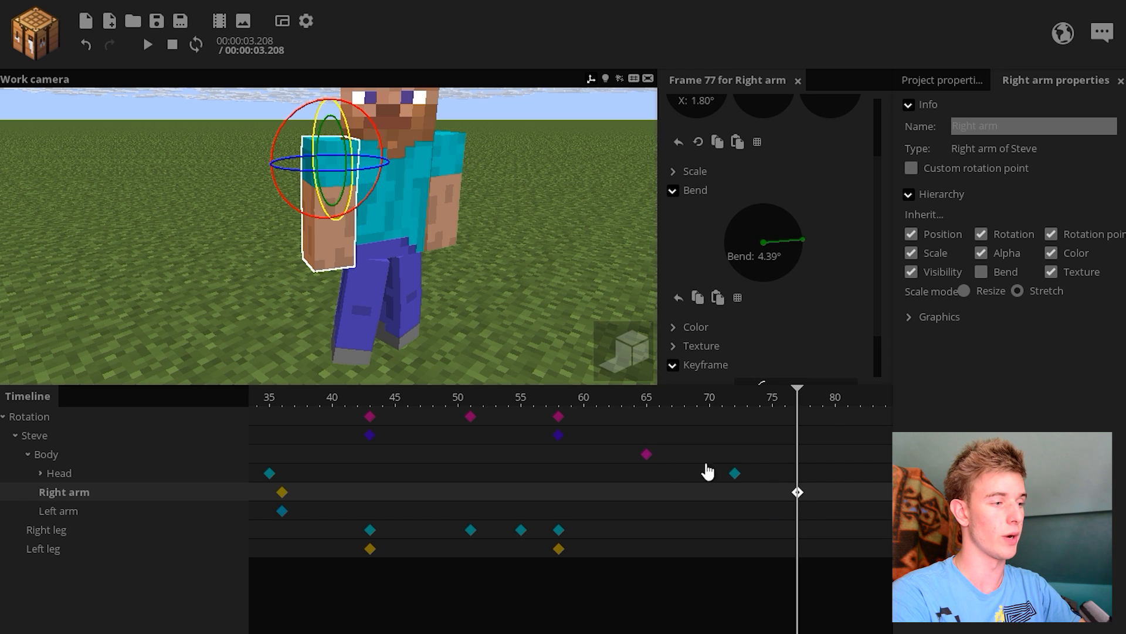
pyautogui.moveTo(433, 249); pyautogui.dragTo(430, 280)
pyautogui.moveTo(379, 180); pyautogui.dragTo(362, 188)
pyautogui.moveTo(381, 234); pyautogui.dragTo(410, 229)
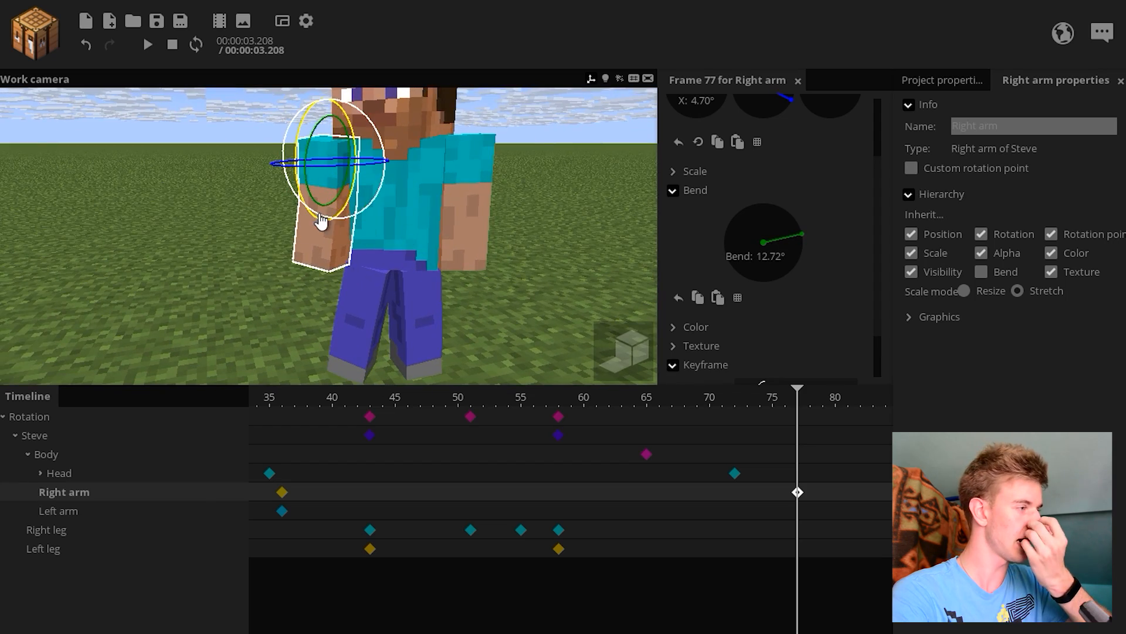
# Step: Try posing the left arm at frame 75 with an X rotation of 5.03° and a bend of 19.83°
pyautogui.click(773, 511)
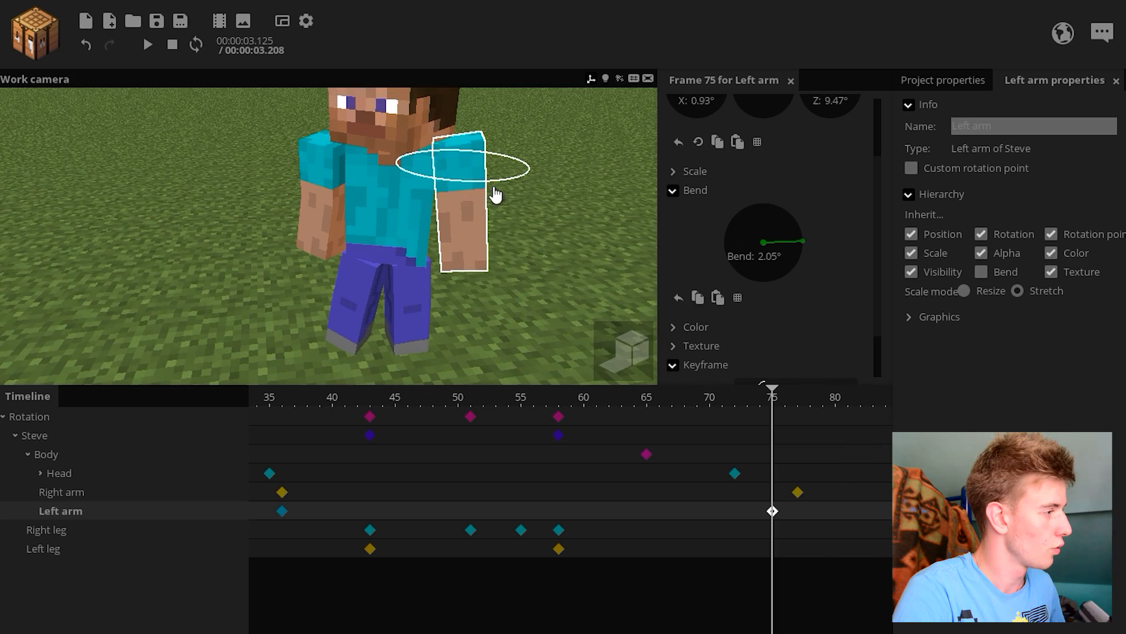
pyautogui.moveTo(526, 246); pyautogui.dragTo(378, 251)
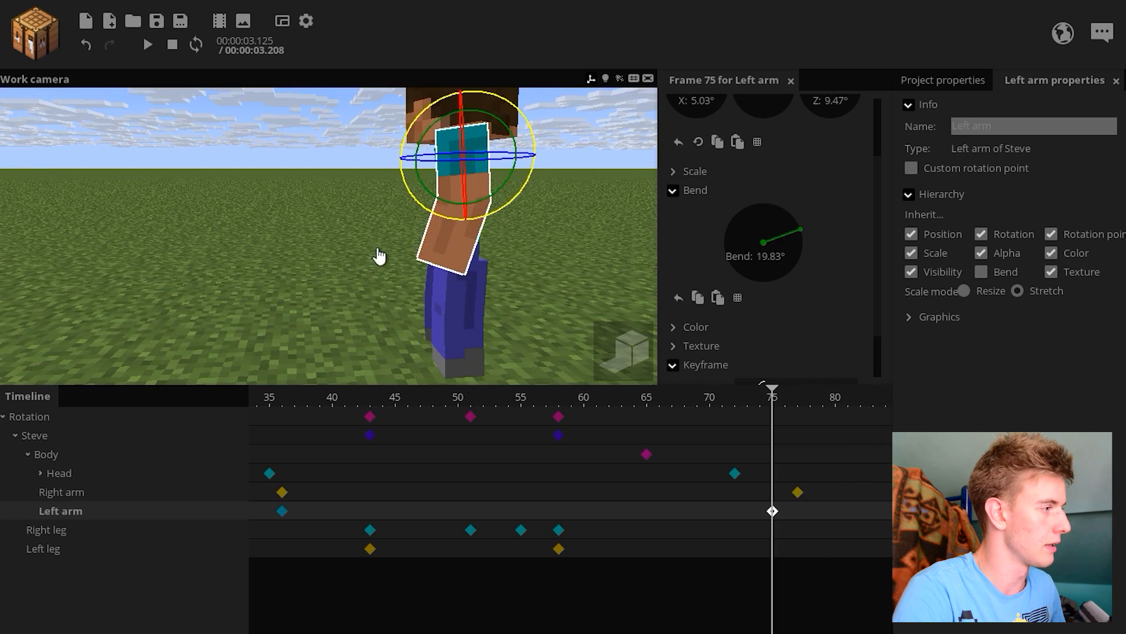
pyautogui.moveTo(378, 252); pyautogui.dragTo(432, 272, button='middle')
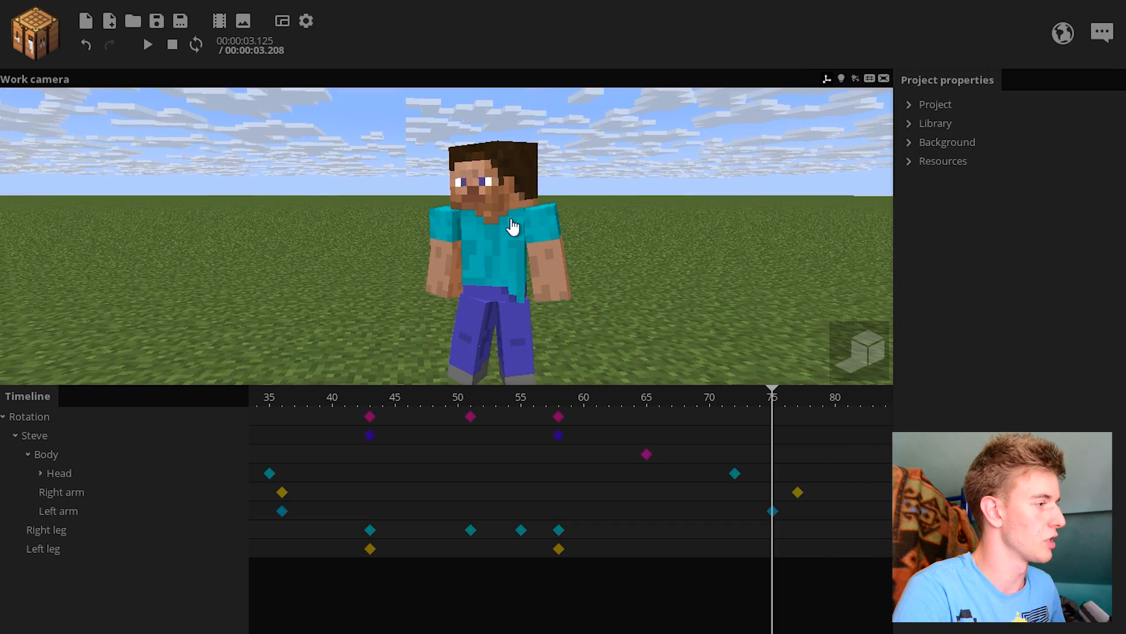
# Step: Try a sharper ease-in-and-out transition on both arms' keyframes at frame 36 and play the animation
pyautogui.moveTo(712, 413); pyautogui.dragTo(233, 391)
pyautogui.press('space')
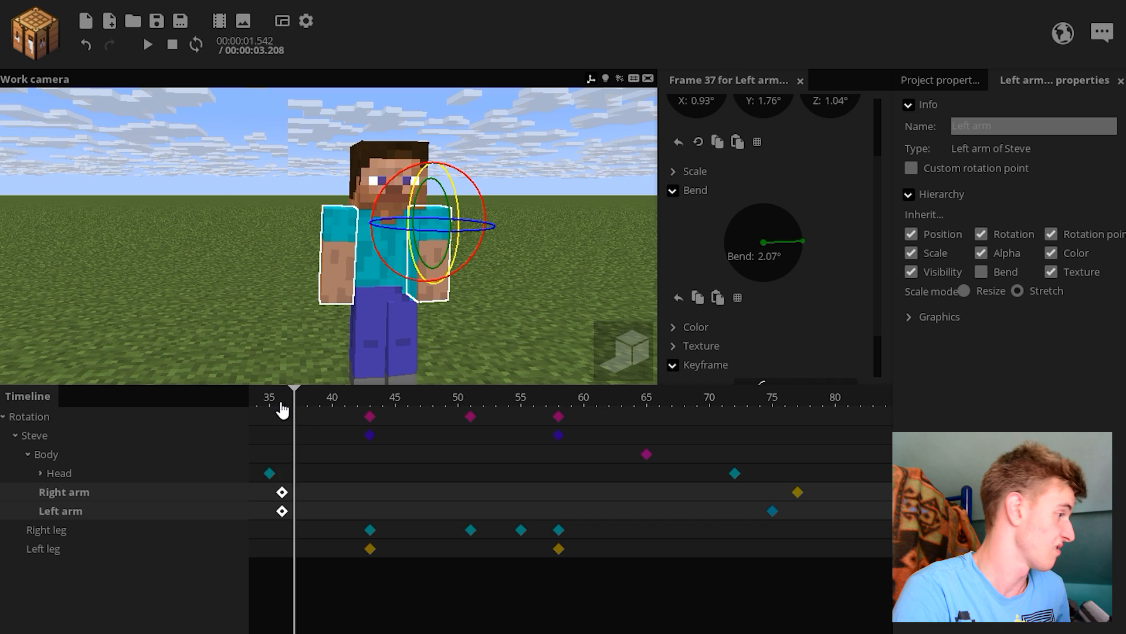
pyautogui.scroll(-2, 834, 369)
pyautogui.click(810, 333)
pyautogui.scroll(-3, 812, 528)
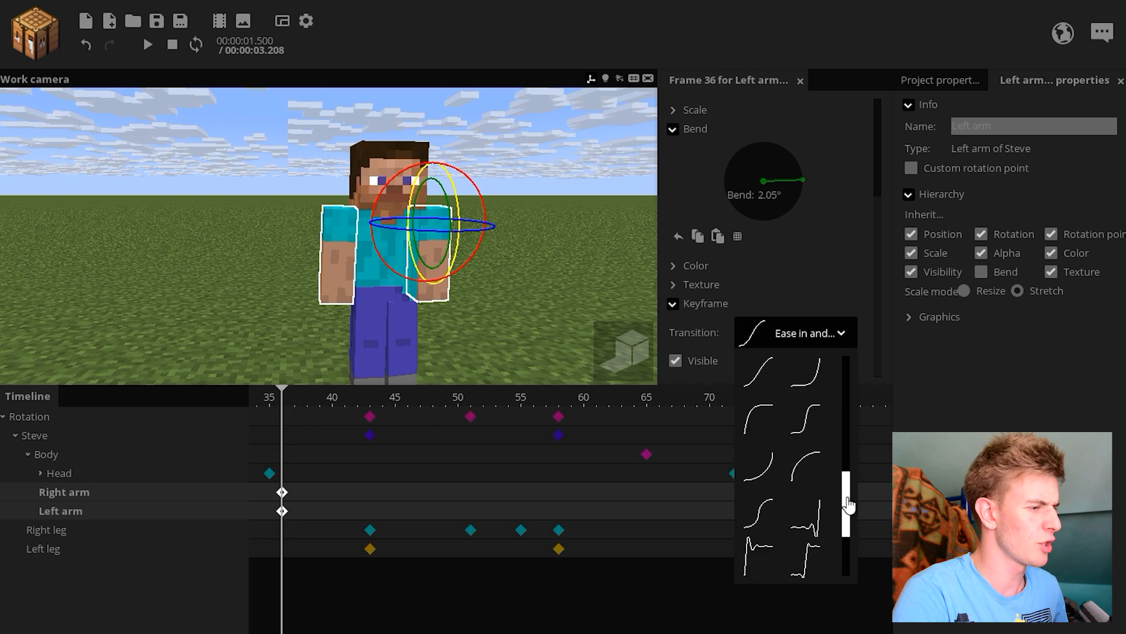
pyautogui.click(760, 521)
pyautogui.press('space')
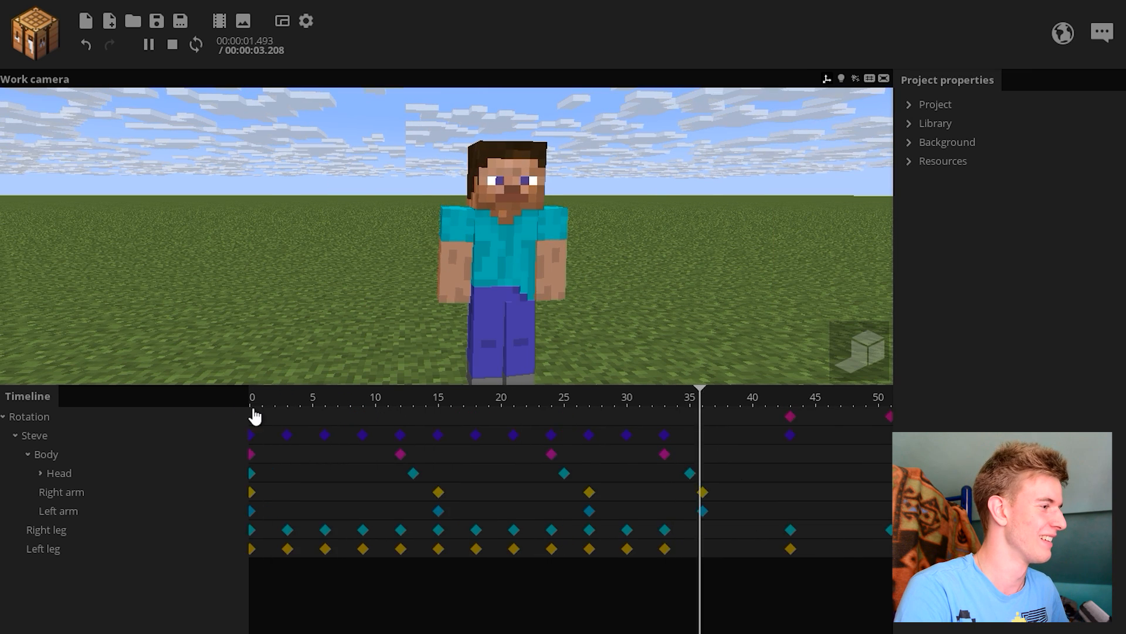
# Step: Return both arms' keyframes at frame 36 to the smoother ease-in-and-out transition and play the result
pyautogui.click(453, 490)
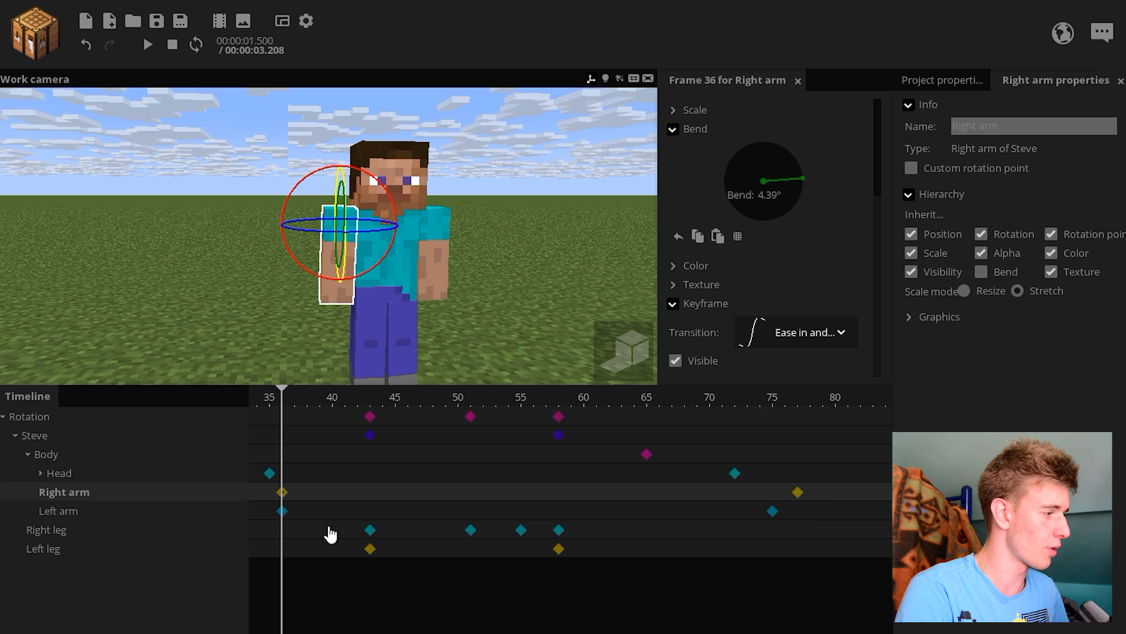
pyautogui.keyDown('shift'); pyautogui.click(283, 510); pyautogui.keyUp('shift')
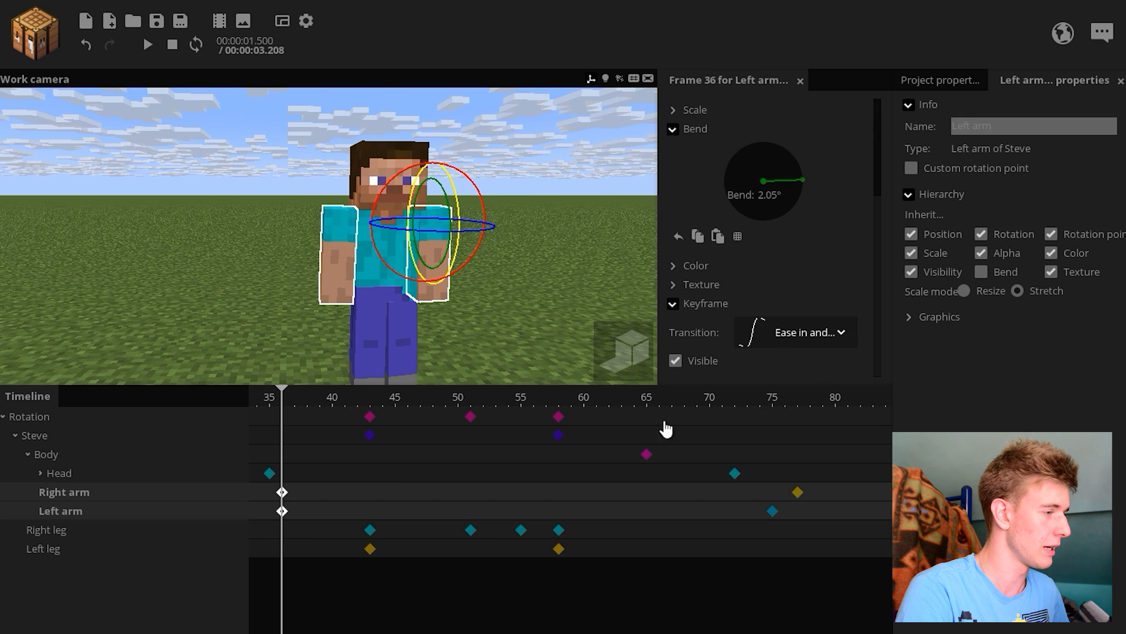
pyautogui.click(836, 332)
pyautogui.scroll(3, 846, 369)
pyautogui.click(770, 430)
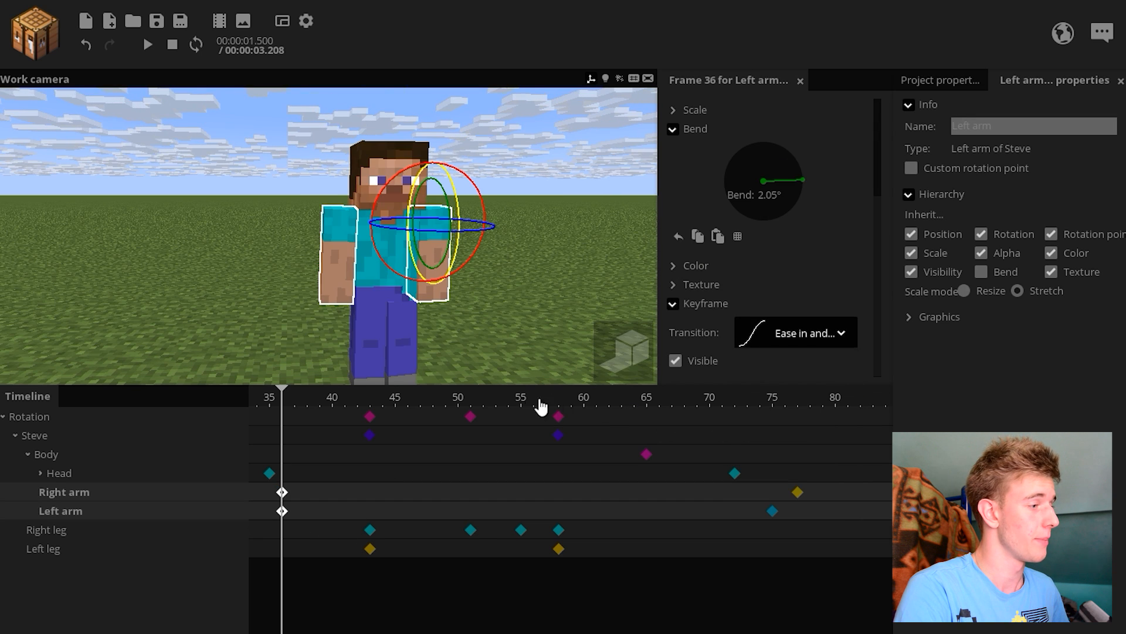
pyautogui.press('space')
# Step: Scrub through the turn to judge the arm timing and delete the arm keyframes at frames 75 and 77
pyautogui.click(372, 408)
pyautogui.moveTo(372, 406); pyautogui.dragTo(838, 524)
pyautogui.moveTo(272, 403); pyautogui.dragTo(684, 446)
pyautogui.moveTo(379, 409); pyautogui.dragTo(510, 420)
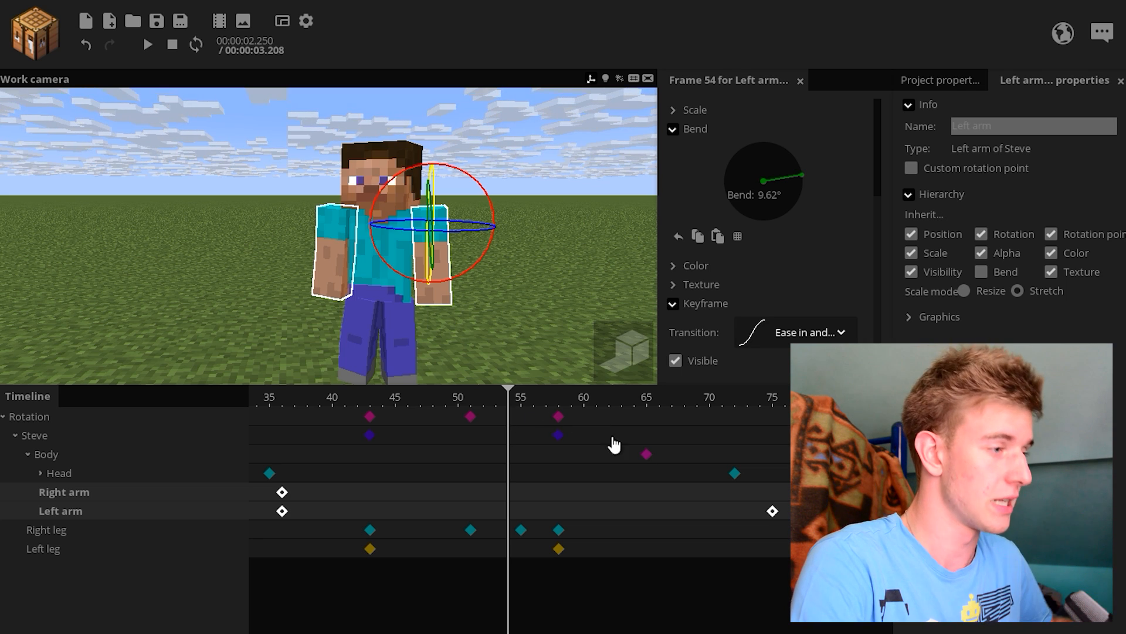
pyautogui.click(772, 510)
pyautogui.press('Delete')
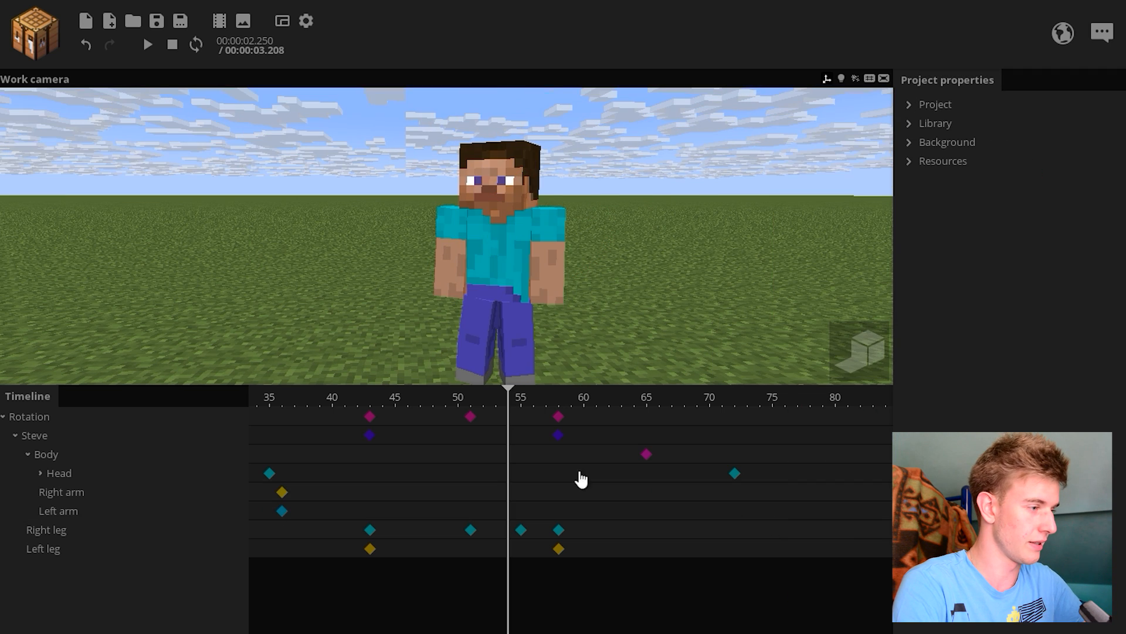
# Step: Pose the arms earlier in the turn, bending the right arm 7.22° at frame 49 and the left arm 7.31° at frame 50
pyautogui.moveTo(332, 403); pyautogui.dragTo(312, 401)
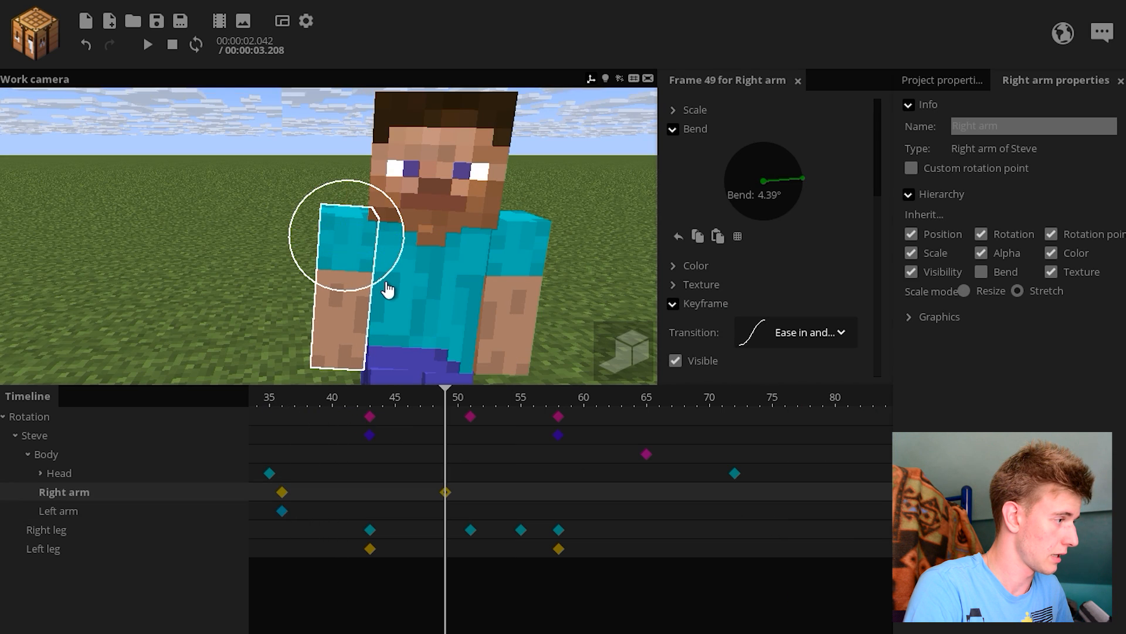
pyautogui.moveTo(430, 311); pyautogui.dragTo(415, 309)
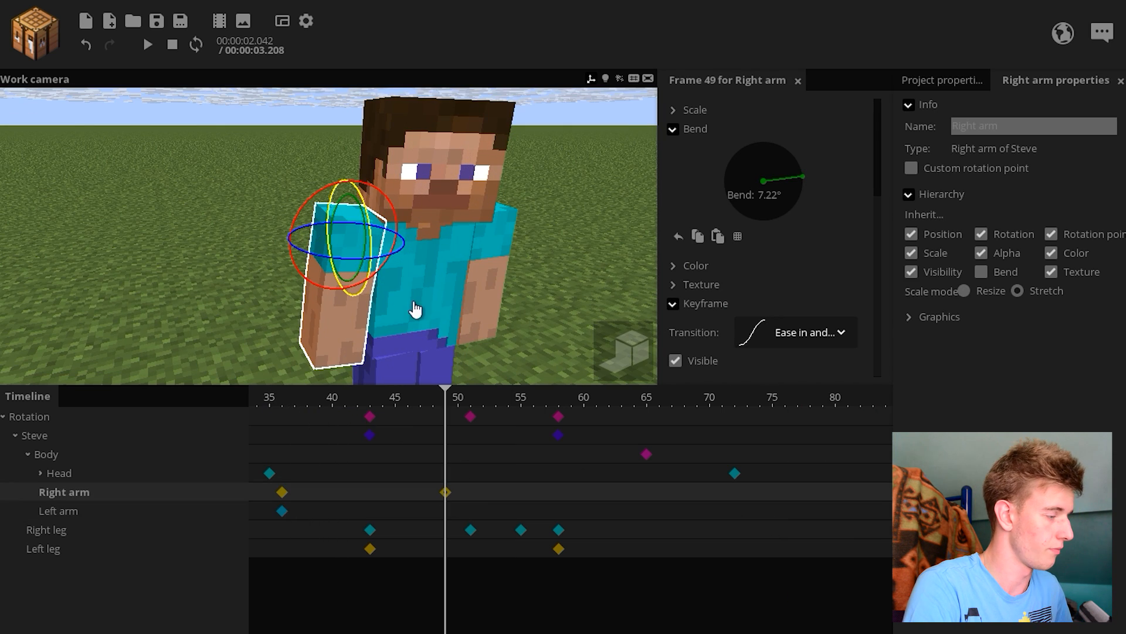
pyautogui.click(455, 517)
pyautogui.moveTo(504, 360); pyautogui.dragTo(470, 352)
pyautogui.moveTo(420, 243); pyautogui.dragTo(429, 244)
pyautogui.moveTo(458, 293); pyautogui.dragTo(411, 293)
pyautogui.moveTo(397, 257); pyautogui.dragTo(393, 266)
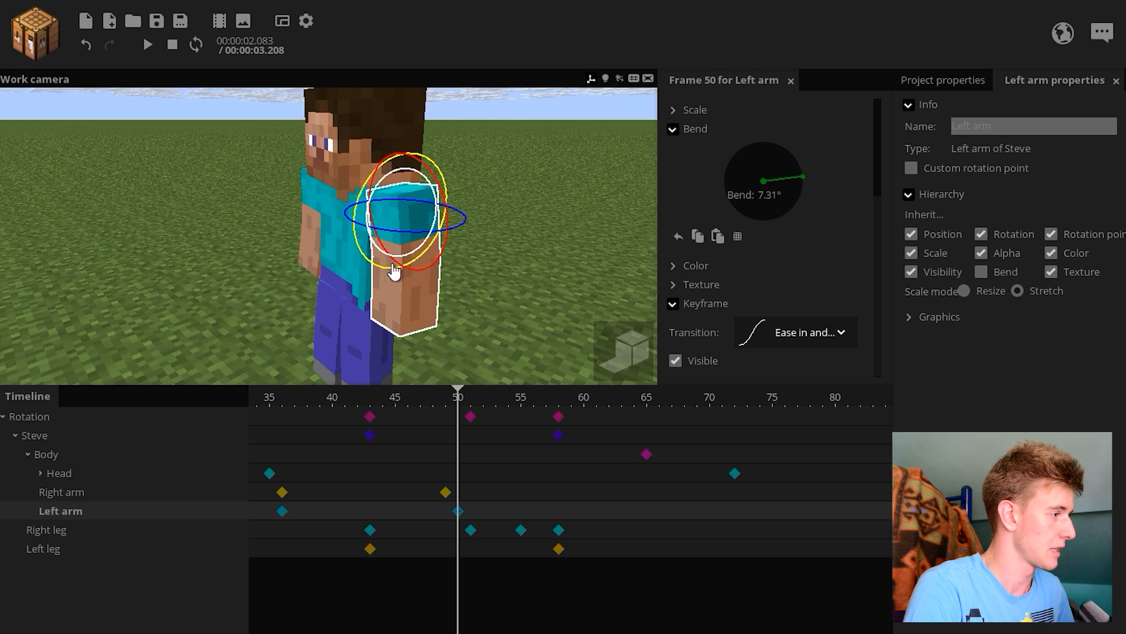
pyautogui.moveTo(451, 361); pyautogui.dragTo(505, 361)
# Step: Play back the turn from about frame 35 to check the arms' swing
pyautogui.moveTo(462, 402); pyautogui.dragTo(269, 394)
pyautogui.press('space')
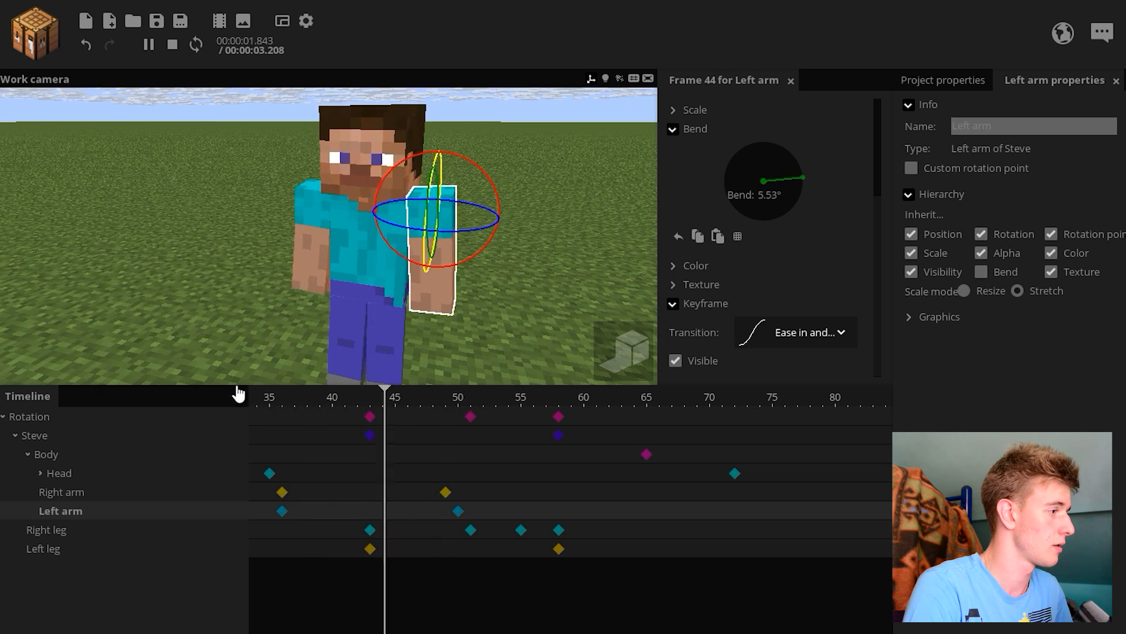
pyautogui.press('space')
pyautogui.click(509, 493)
pyautogui.press('space')
pyautogui.click(313, 371)
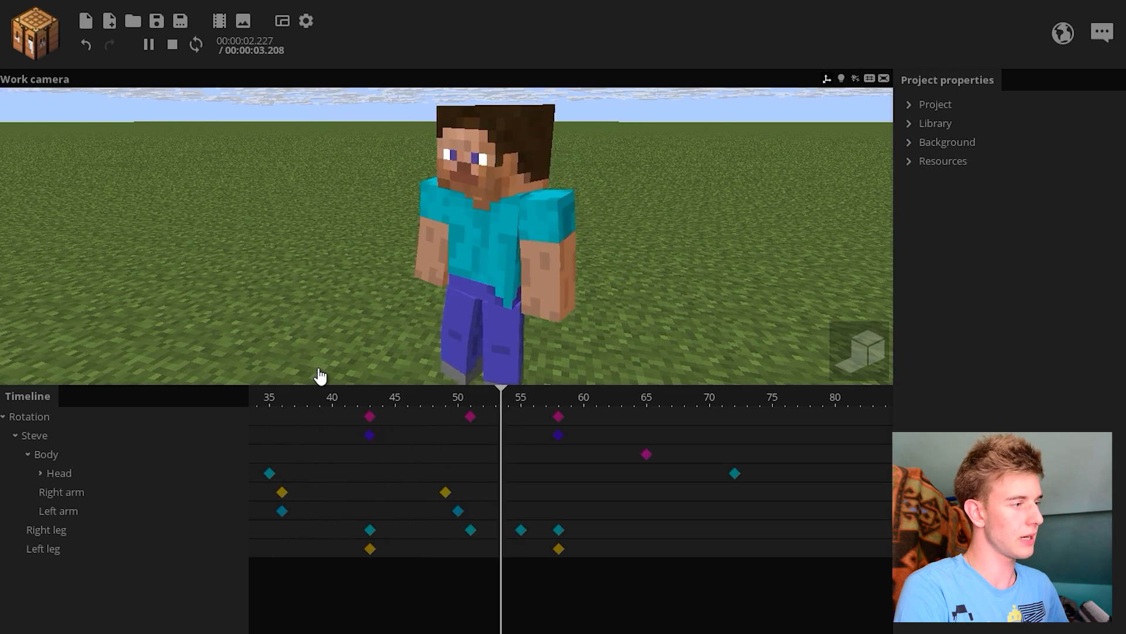
# Step: Pose the right arm at frame 77, rotating it slightly outward and bending it 10.11°
pyautogui.click(721, 496)
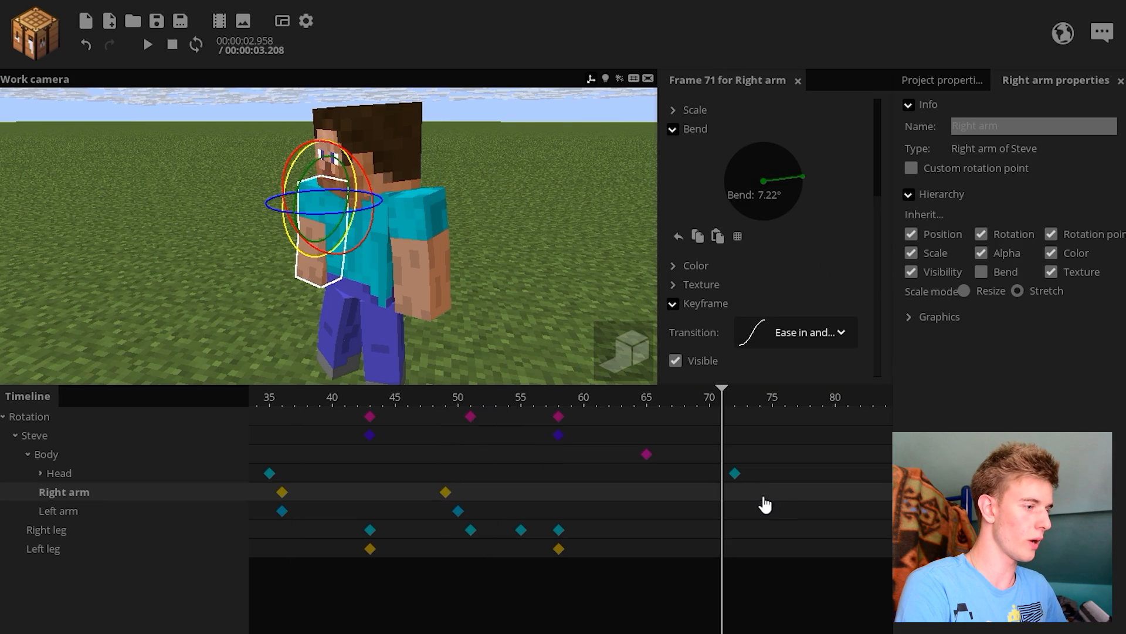
pyautogui.moveTo(487, 306); pyautogui.dragTo(486, 300)
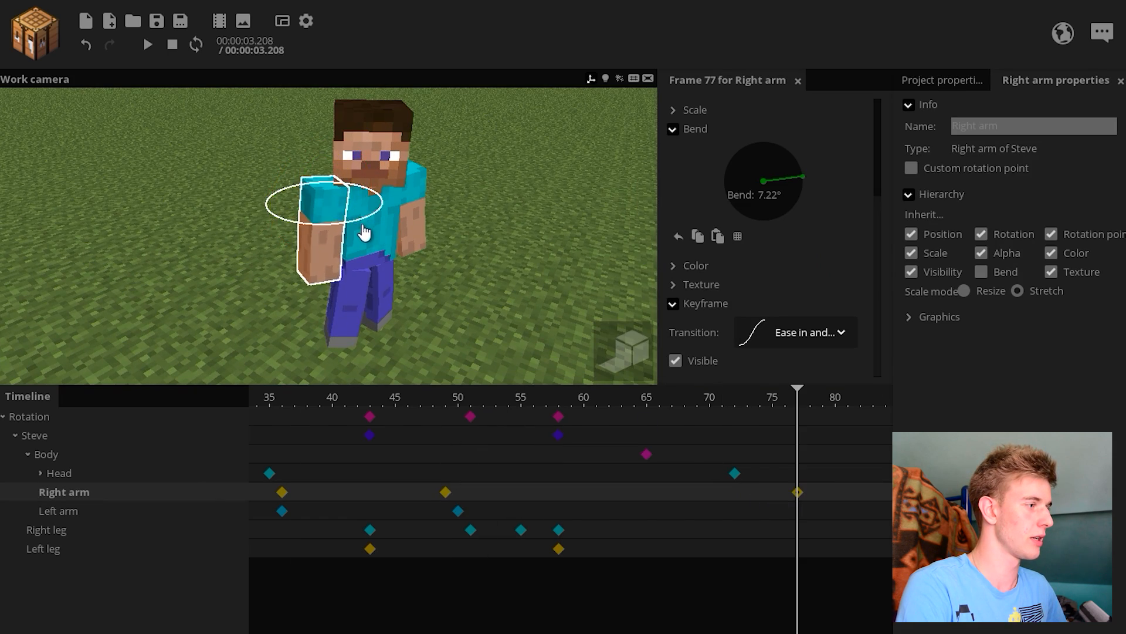
pyautogui.moveTo(362, 228); pyautogui.dragTo(365, 229)
pyautogui.moveTo(405, 264)
pyautogui.mouseDown()
pyautogui.moveTo(403, 249)
pyautogui.moveTo(383, 259)
pyautogui.moveTo(410, 263)
pyautogui.mouseUp()
pyautogui.scroll(2, 399, 257)
pyautogui.moveTo(367, 256)
pyautogui.mouseDown()
pyautogui.moveTo(358, 258)
pyautogui.moveTo(381, 244)
pyautogui.mouseUp()
pyautogui.moveTo(477, 241); pyautogui.dragTo(414, 238)
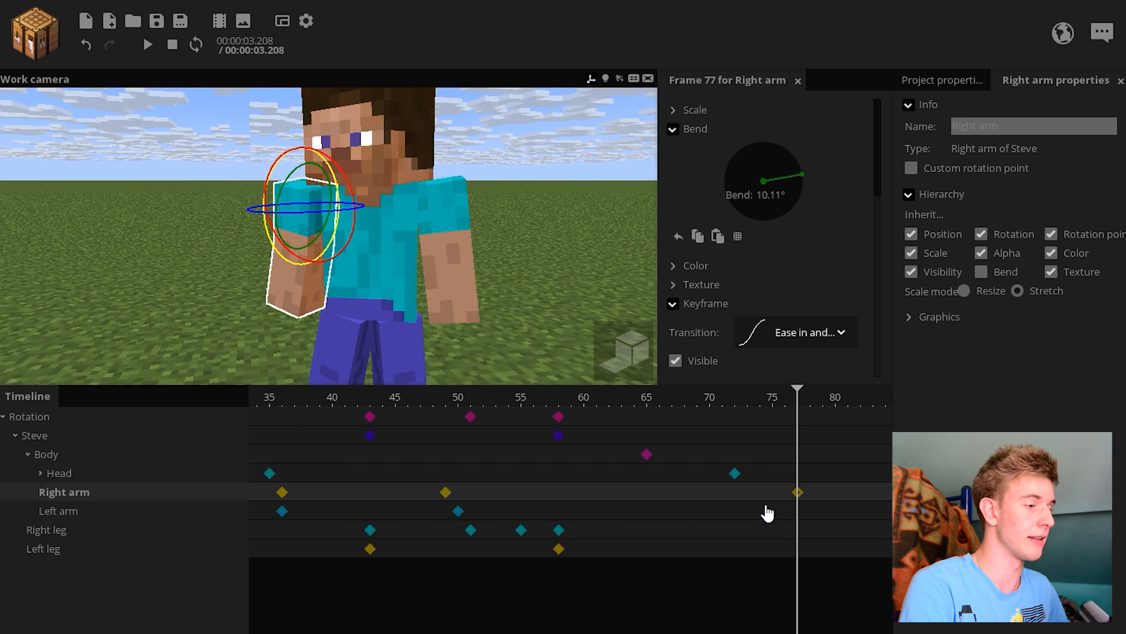
# Step: Pose the left arm at frame 78, rotating and bending it slightly as follow-through
pyautogui.click(810, 511)
pyautogui.moveTo(528, 276); pyautogui.dragTo(432, 290)
pyautogui.click(546, 293)
pyautogui.moveTo(546, 293); pyautogui.dragTo(622, 287)
# Step: Play back the turn to check how both arms settle, stopping at frame 65
pyautogui.scroll(-2, 557, 293)
pyautogui.moveTo(645, 397); pyautogui.dragTo(231, 379)
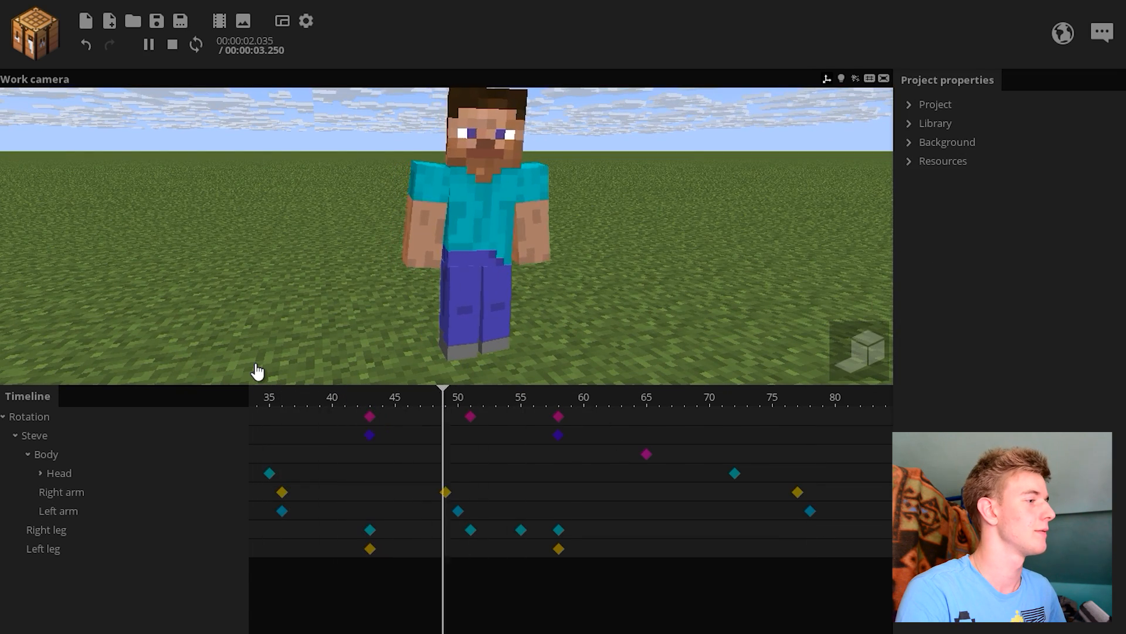
pyautogui.click(647, 398)
pyautogui.moveTo(564, 293); pyautogui.dragTo(545, 294)
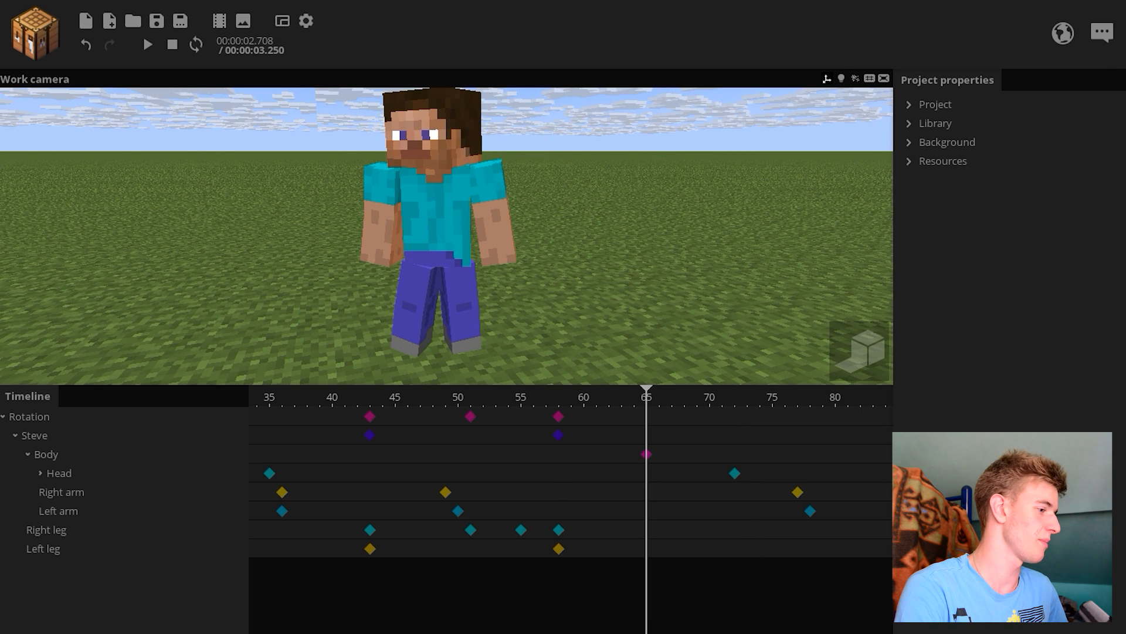
# Step: Add a body keyframe at frame 89 by rotating the body slightly
pyautogui.moveTo(714, 408); pyautogui.dragTo(421, 409, button='middle')
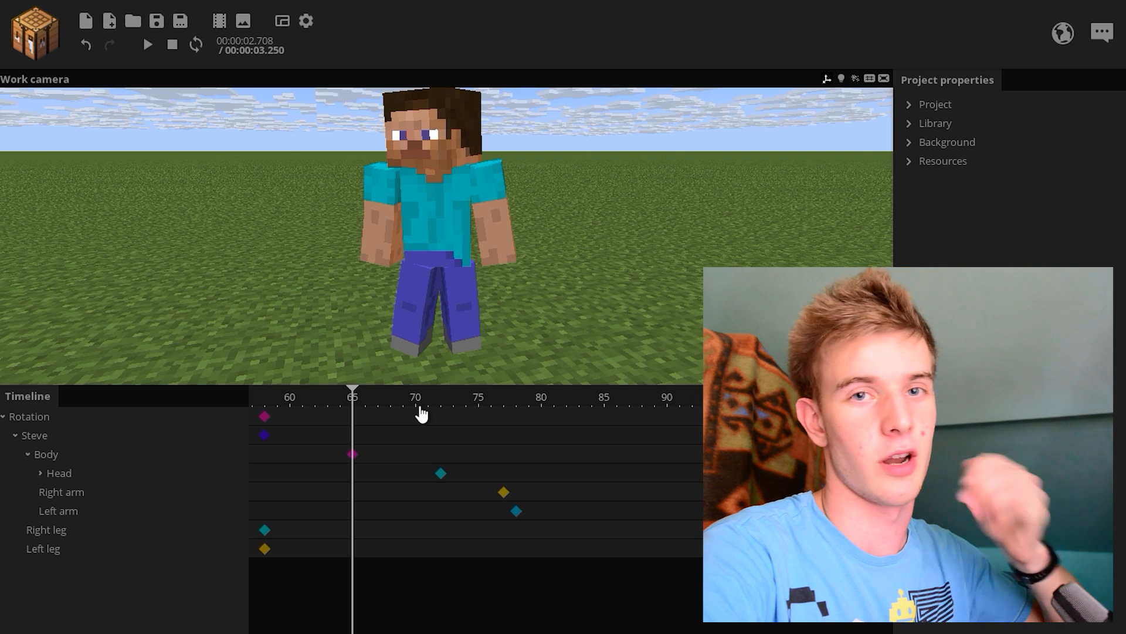
pyautogui.click(655, 463)
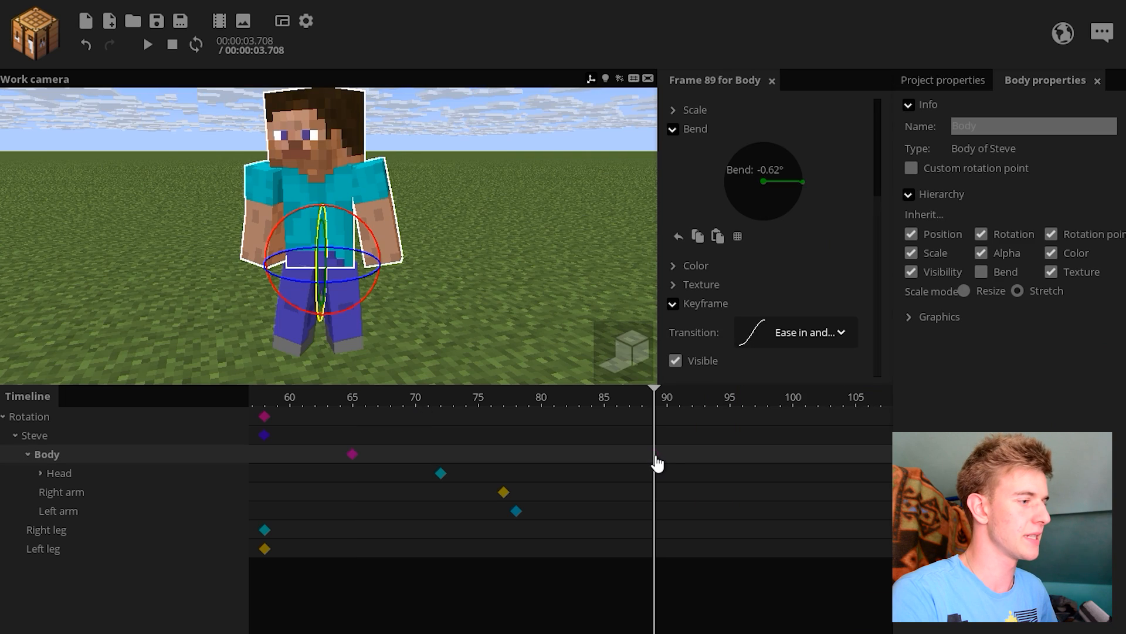
pyautogui.scroll(5, 422, 249)
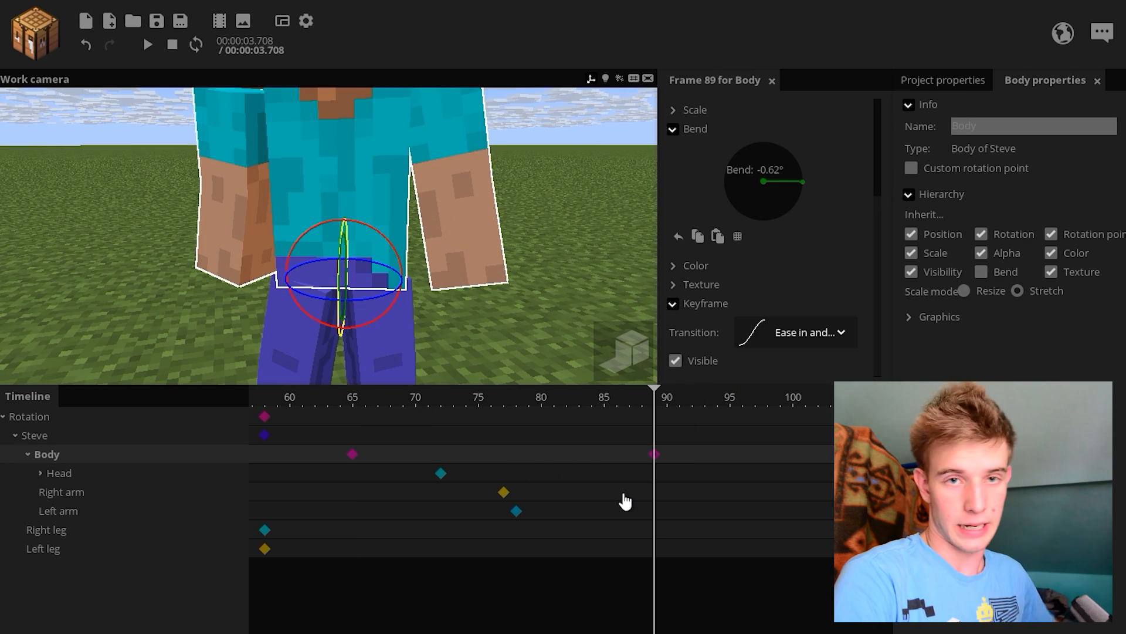
pyautogui.moveTo(598, 630); pyautogui.dragTo(558, 617)
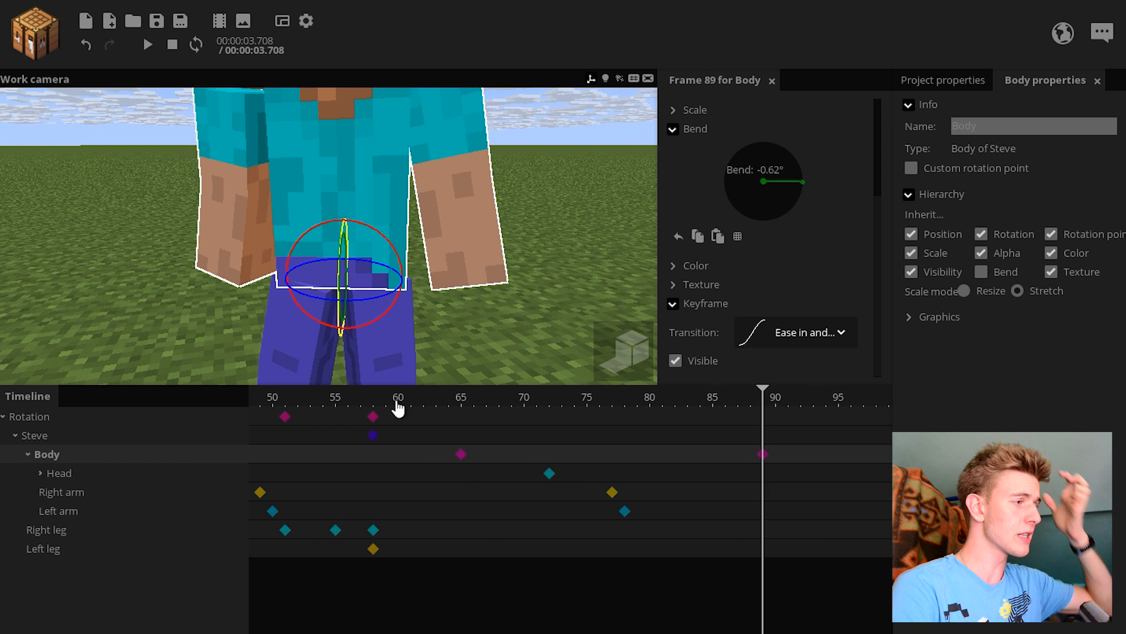
# Step: Scrub back and forth through the turn to examine the body's movement around frame 65
pyautogui.moveTo(398, 407); pyautogui.dragTo(186, 394)
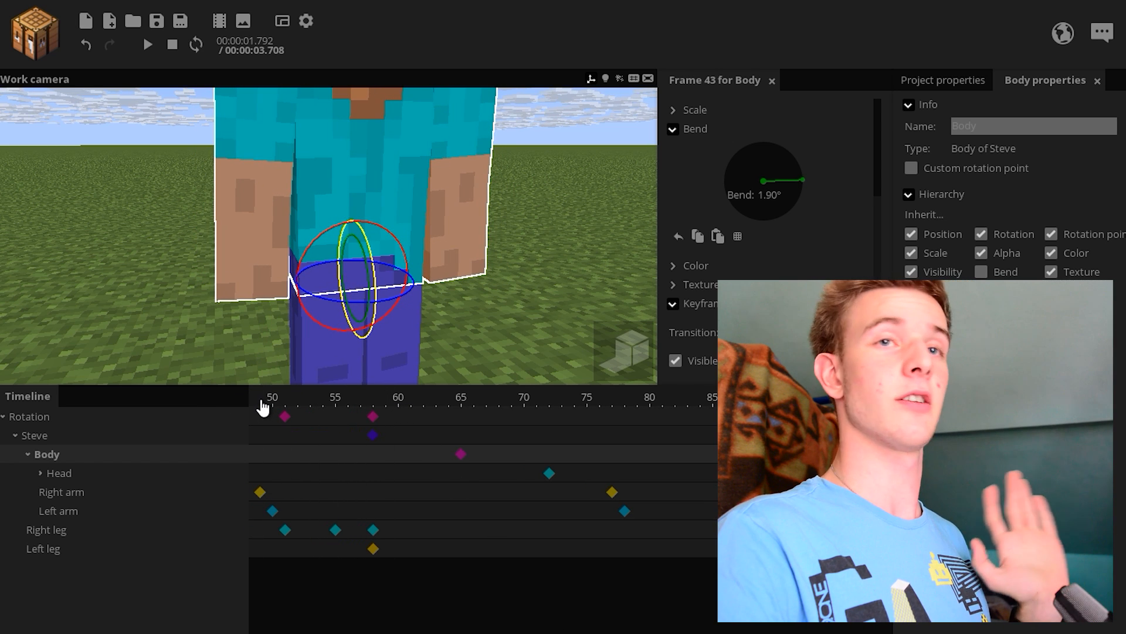
pyautogui.moveTo(263, 407); pyautogui.dragTo(479, 422)
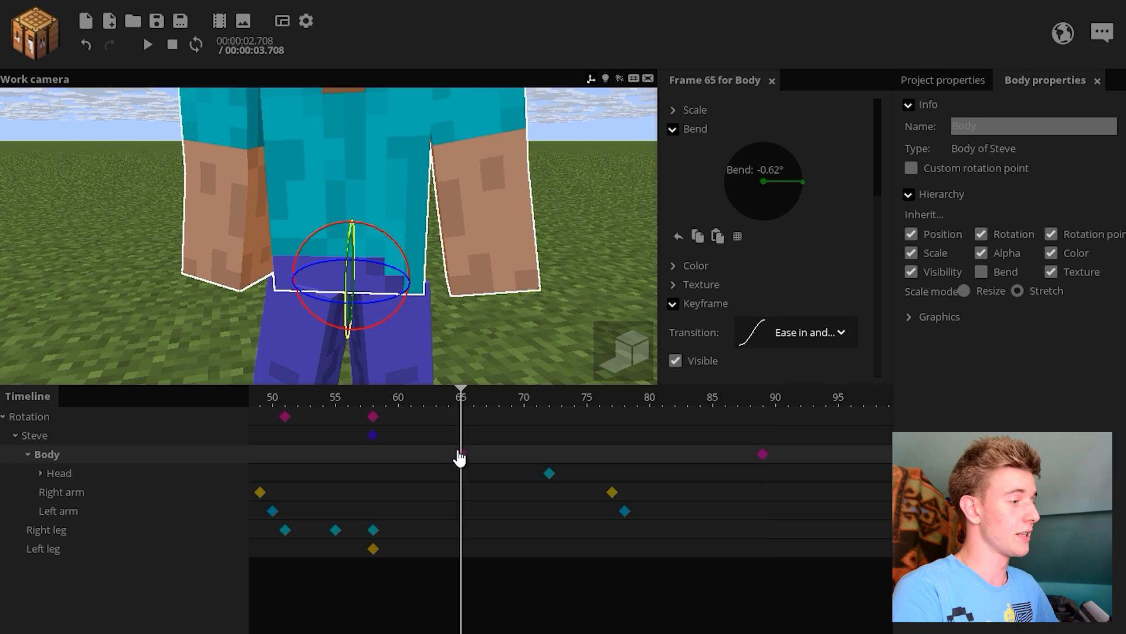
pyautogui.click(315, 403)
pyautogui.click(436, 402)
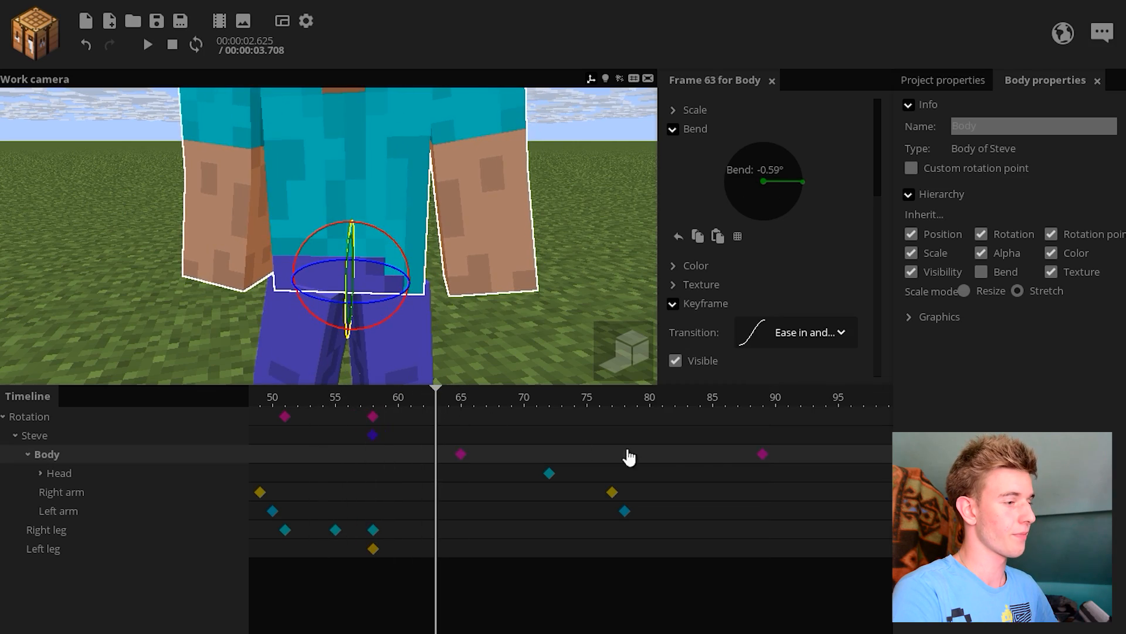
# Step: Adjust the body's pose at frame 89 with a slight rotation and a 1.86° bend, and play it from frame 58
pyautogui.click(762, 455)
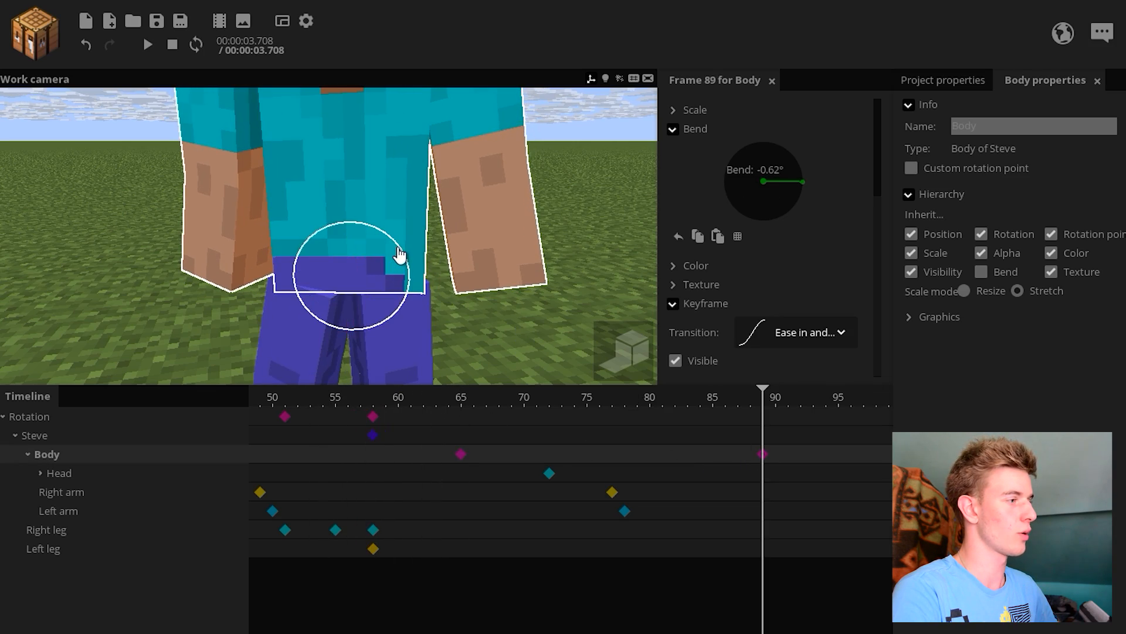
pyautogui.moveTo(448, 225); pyautogui.dragTo(546, 214)
pyautogui.moveTo(388, 320); pyautogui.dragTo(378, 339)
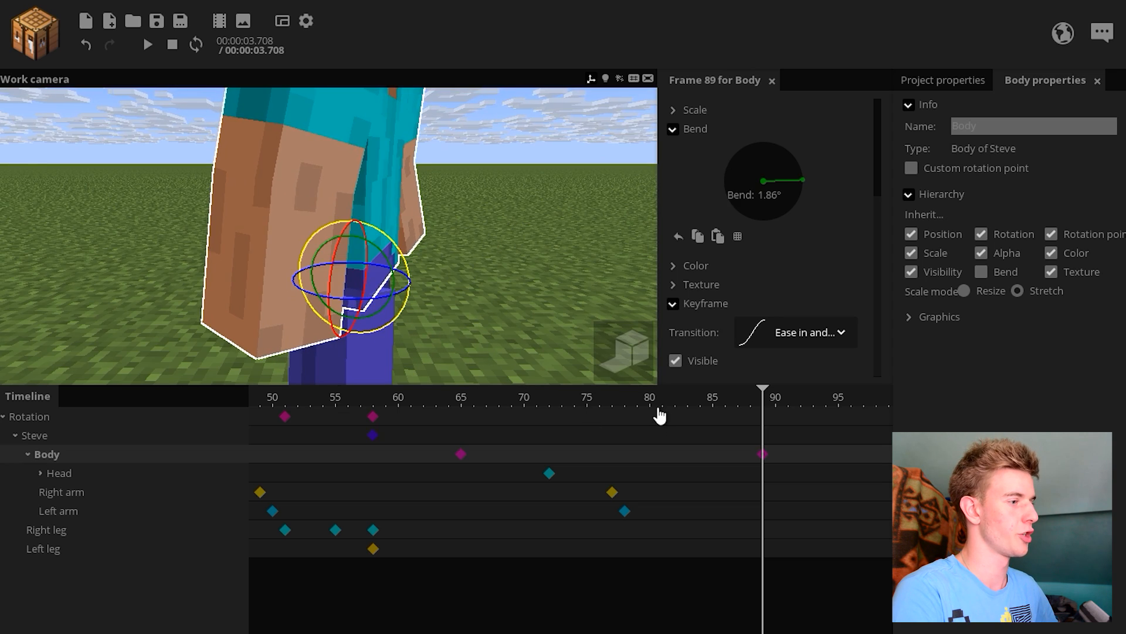
pyautogui.moveTo(648, 404); pyautogui.dragTo(373, 403)
pyautogui.press('space')
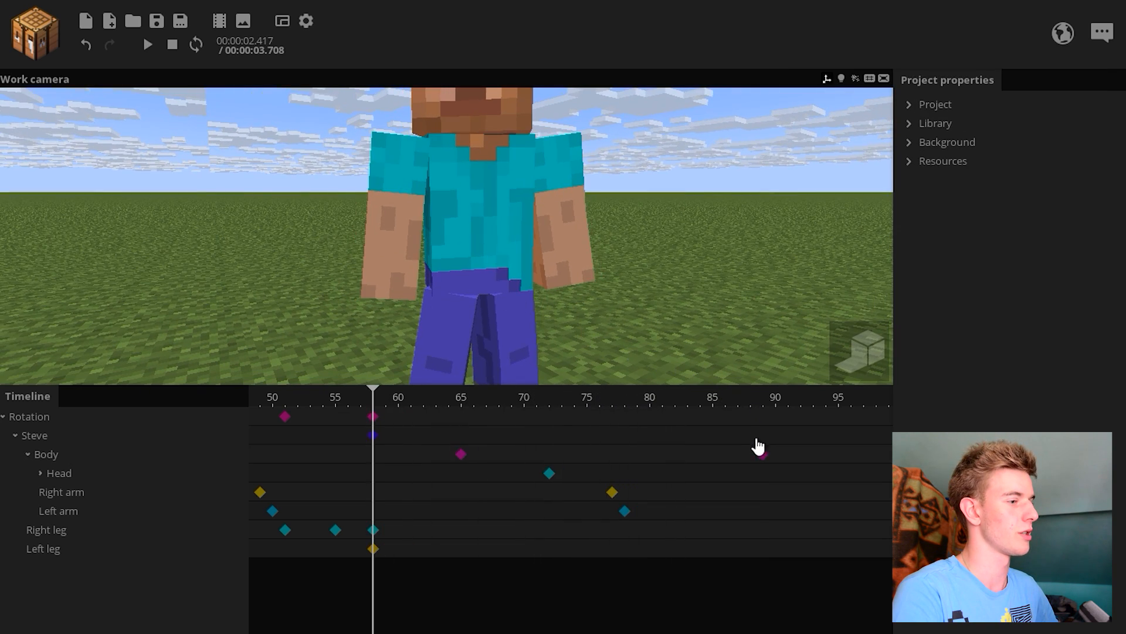
# Step: Move the body's last keyframe to frame 83 and review the motion from the start of the turn
pyautogui.click(762, 455)
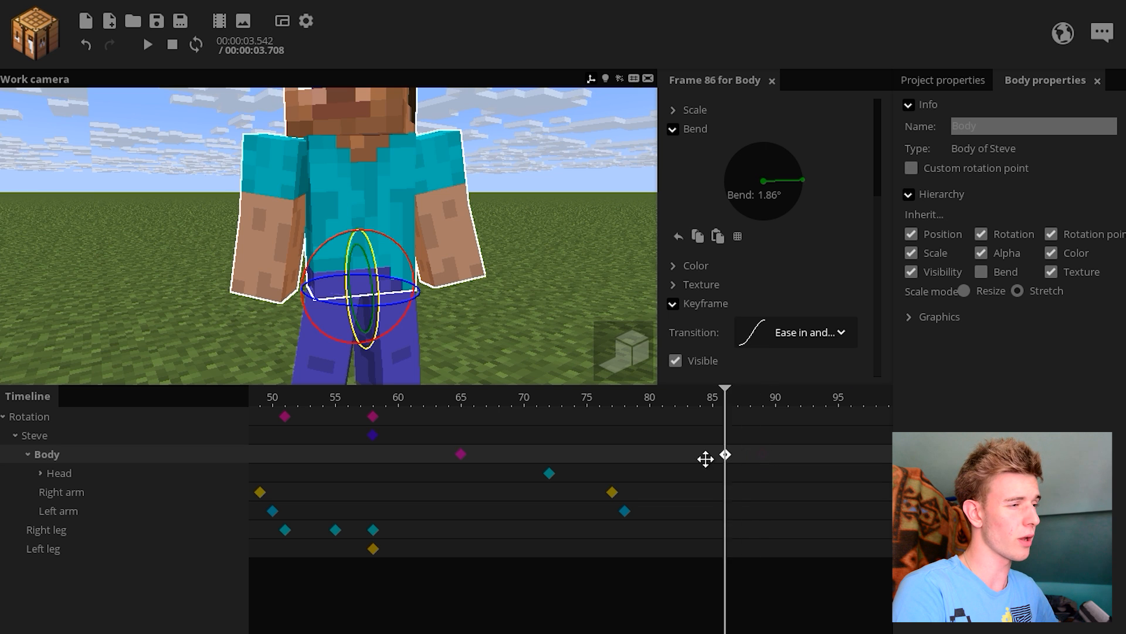
pyautogui.moveTo(688, 405); pyautogui.dragTo(410, 401)
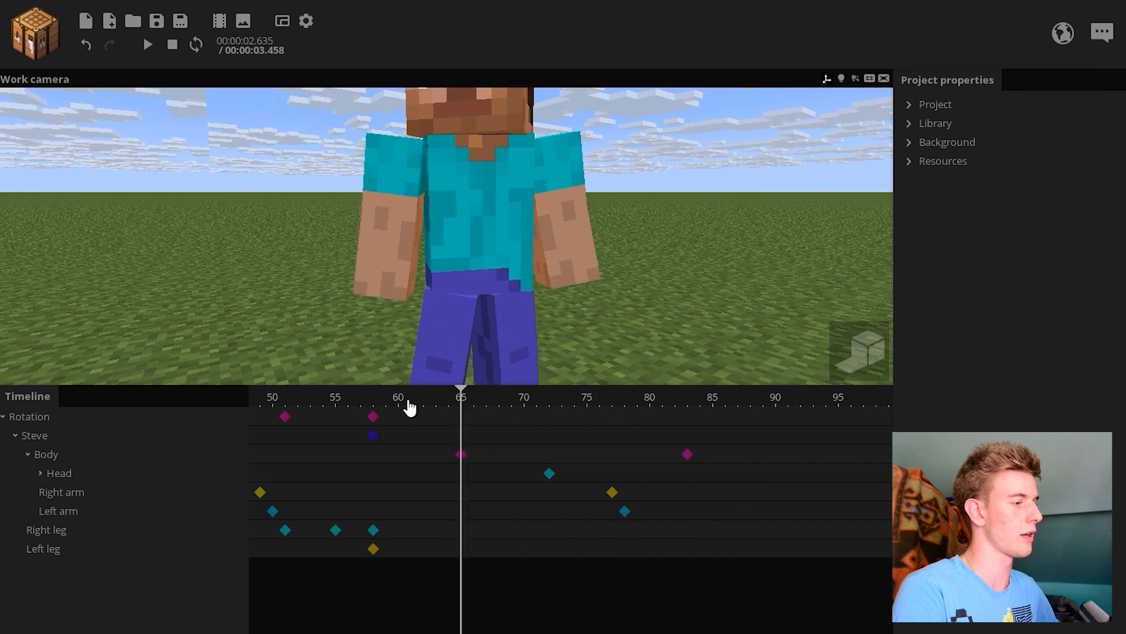
pyautogui.moveTo(469, 329); pyautogui.dragTo(481, 337, button='right')
pyautogui.moveTo(360, 404); pyautogui.dragTo(260, 392)
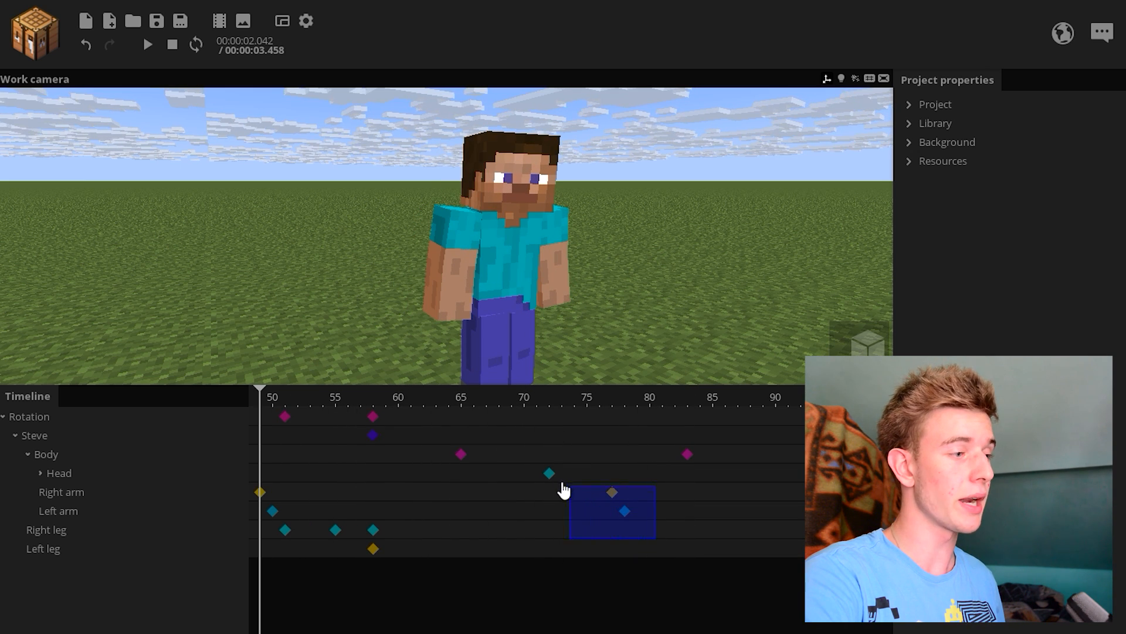
# Step: Shift the last head, right arm and left arm keyframes to frames 69, 74 and 75, and play the result
pyautogui.moveTo(563, 490); pyautogui.dragTo(512, 473)
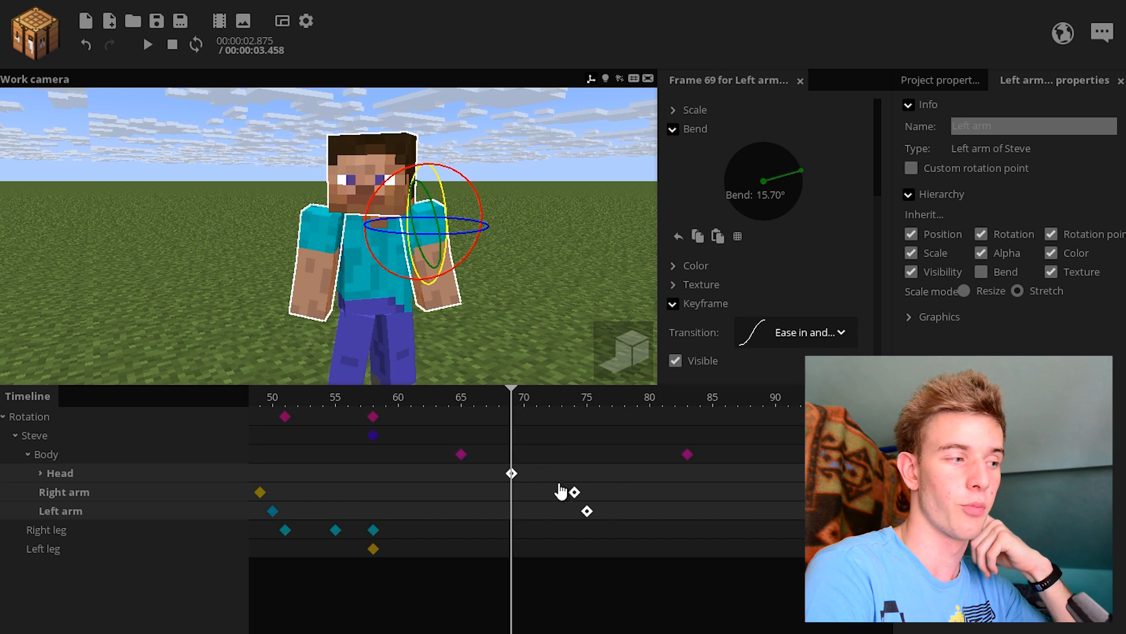
pyautogui.moveTo(511, 407); pyautogui.dragTo(411, 410)
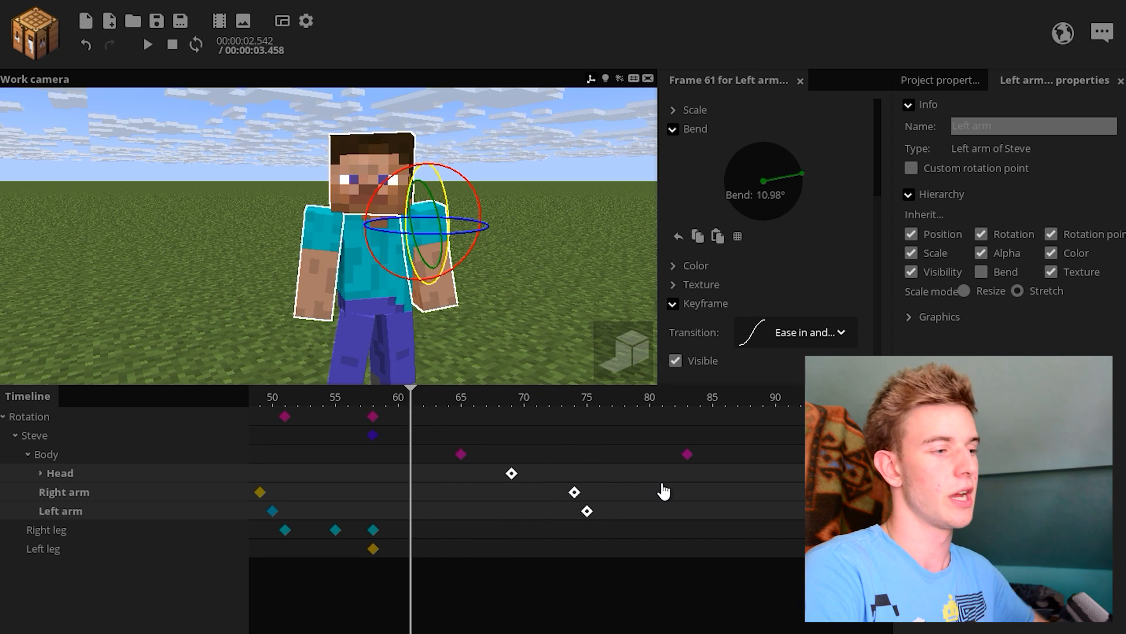
pyautogui.click(556, 327)
pyautogui.press('space')
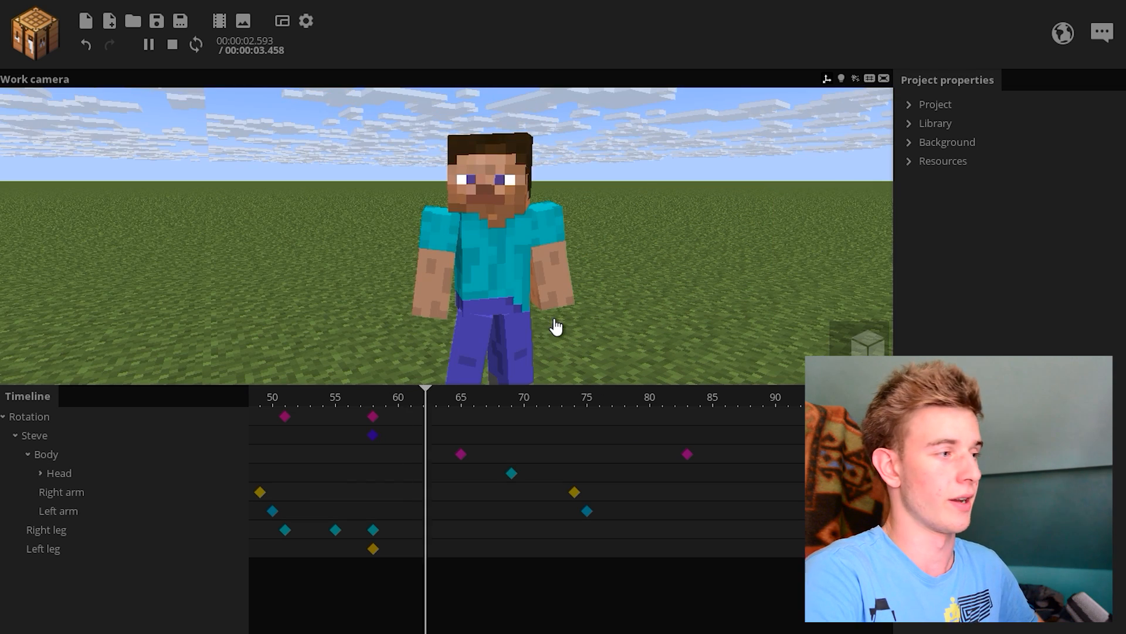
pyautogui.click(330, 400)
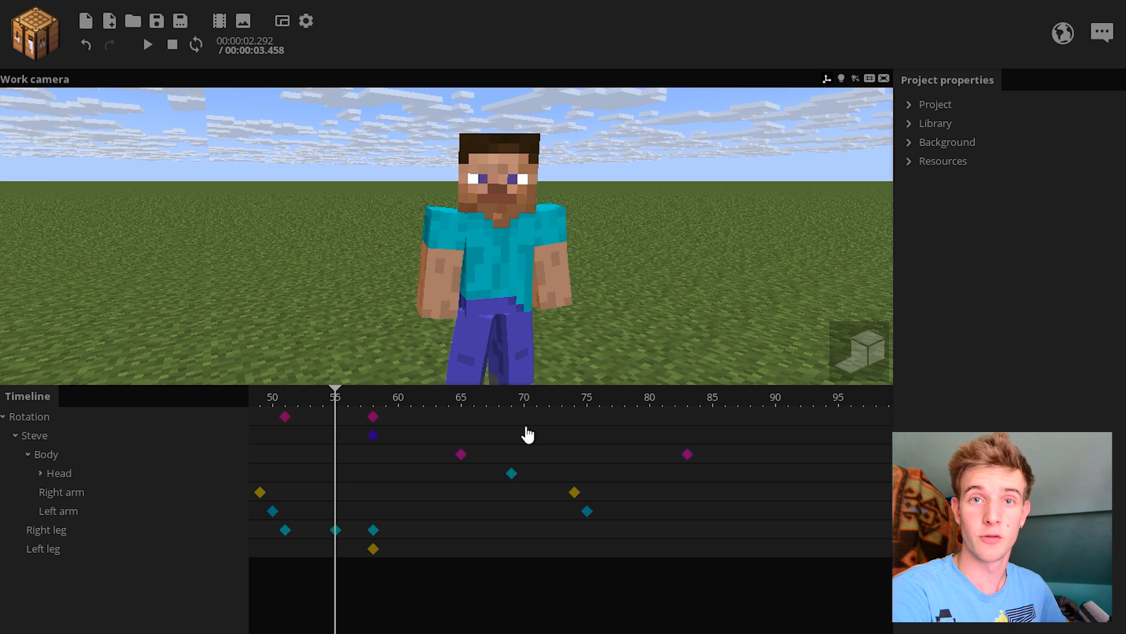
# Step: Turn the head slightly further at frame 89, to a Y rotation of about -34°
pyautogui.click(512, 473)
pyautogui.click(746, 481)
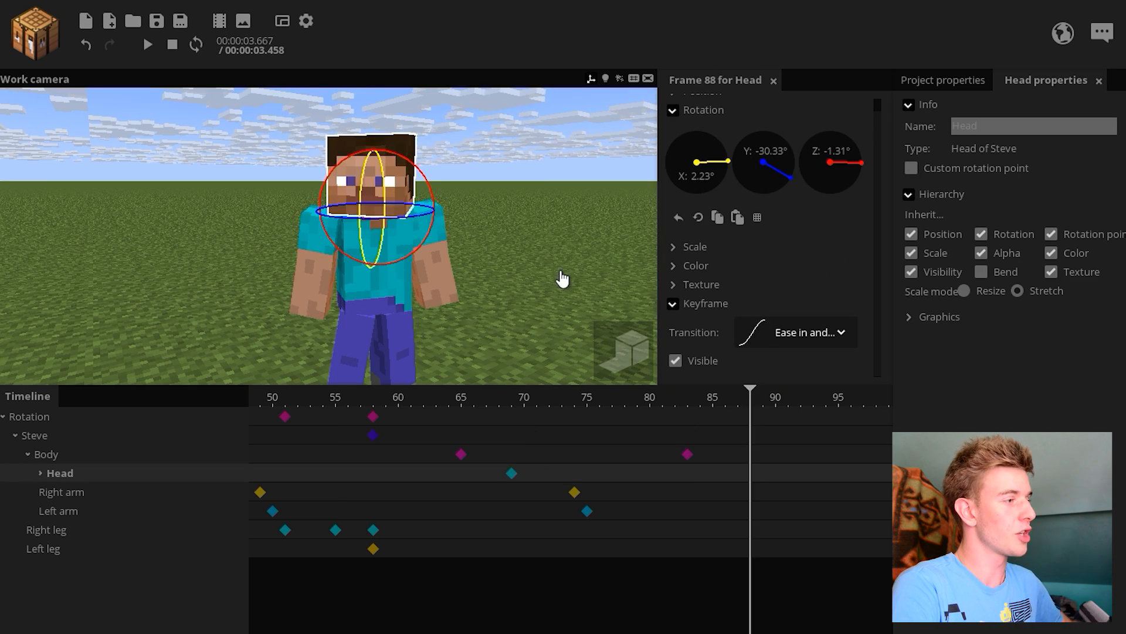
pyautogui.click(512, 473)
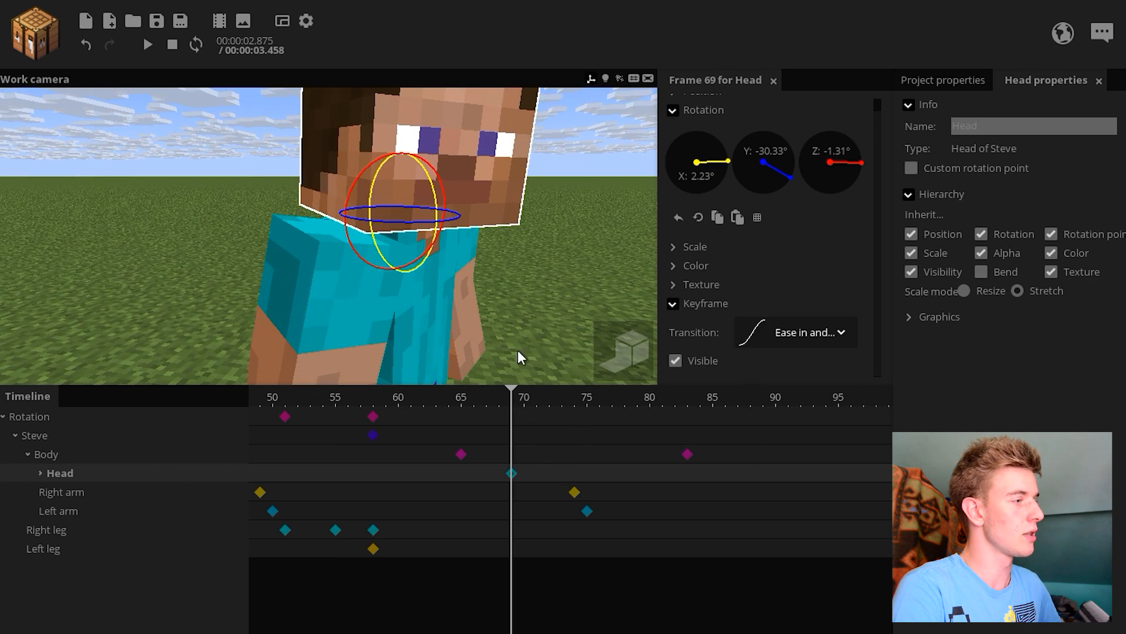
pyautogui.click(760, 486)
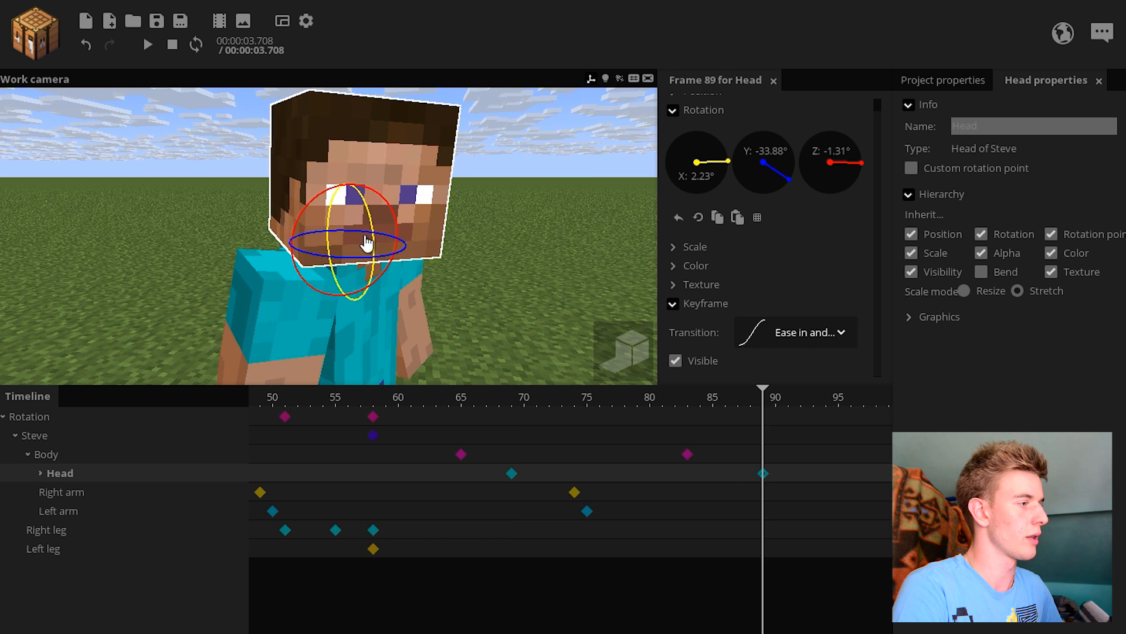
pyautogui.moveTo(370, 227); pyautogui.dragTo(370, 225)
# Step: Play back the head movement from frame 64 to check how it settles
pyautogui.click(511, 473)
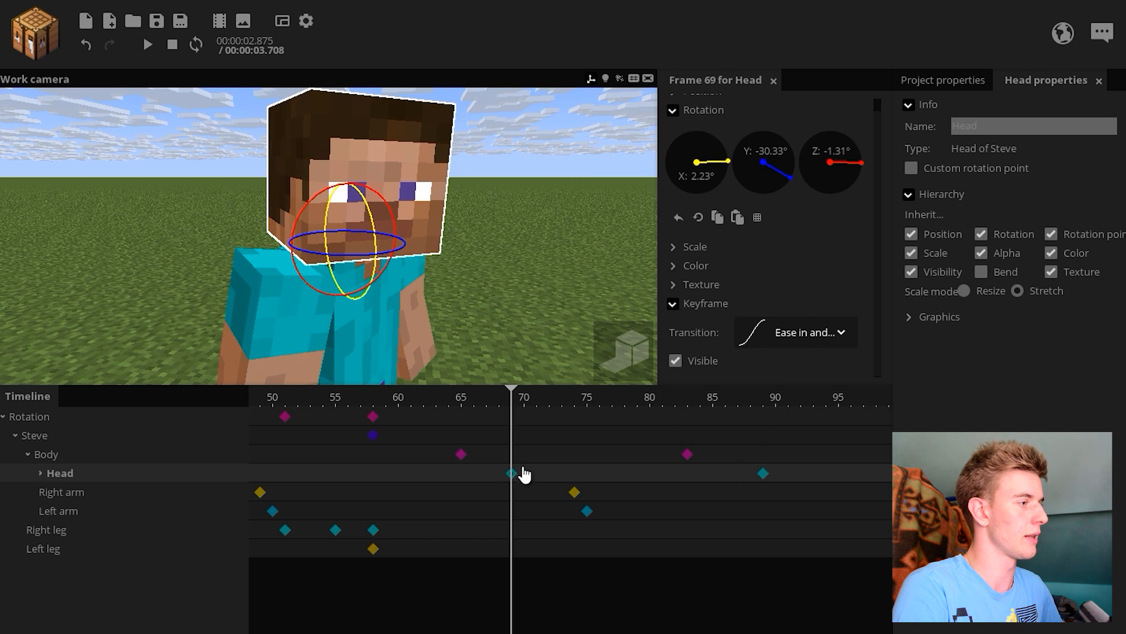
pyautogui.press('space')
pyautogui.moveTo(505, 405); pyautogui.dragTo(444, 413)
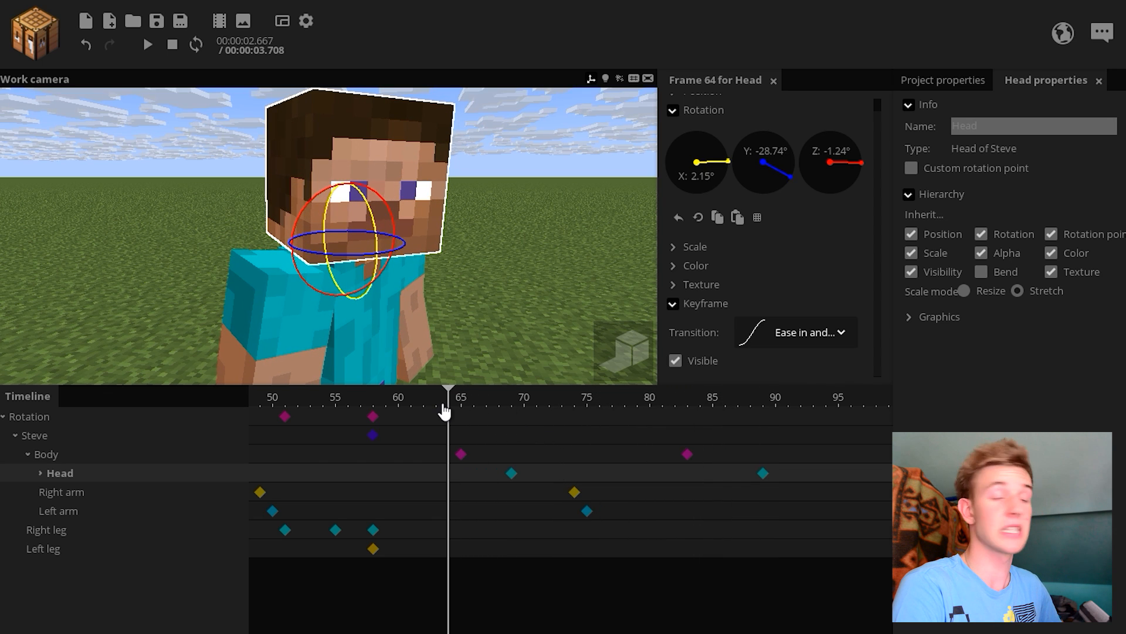
pyautogui.press('space')
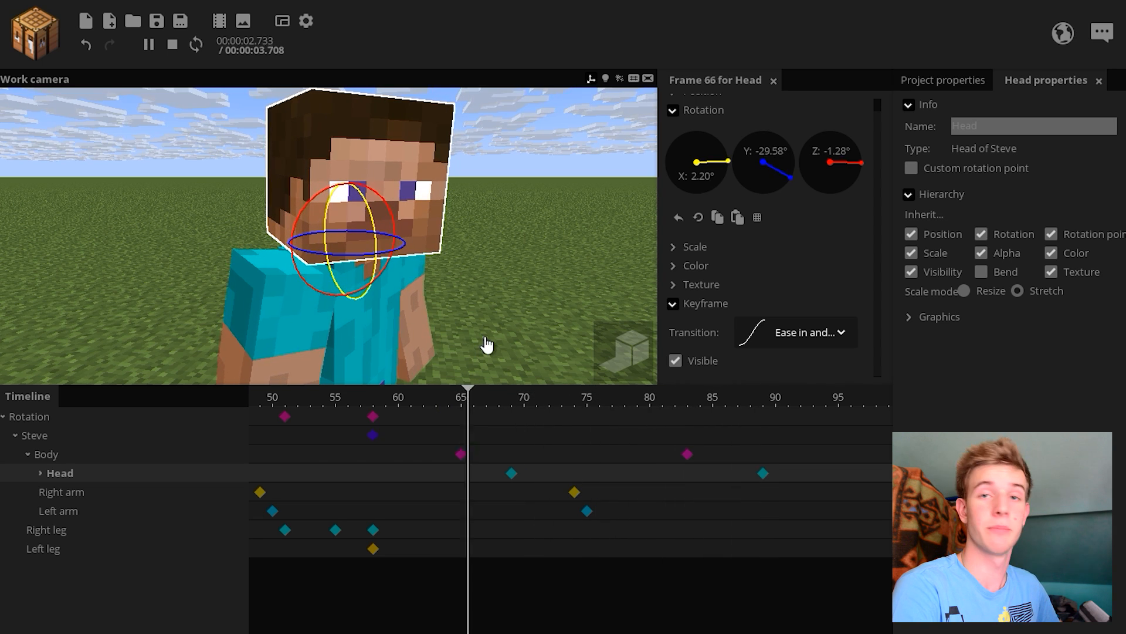
pyautogui.press('space')
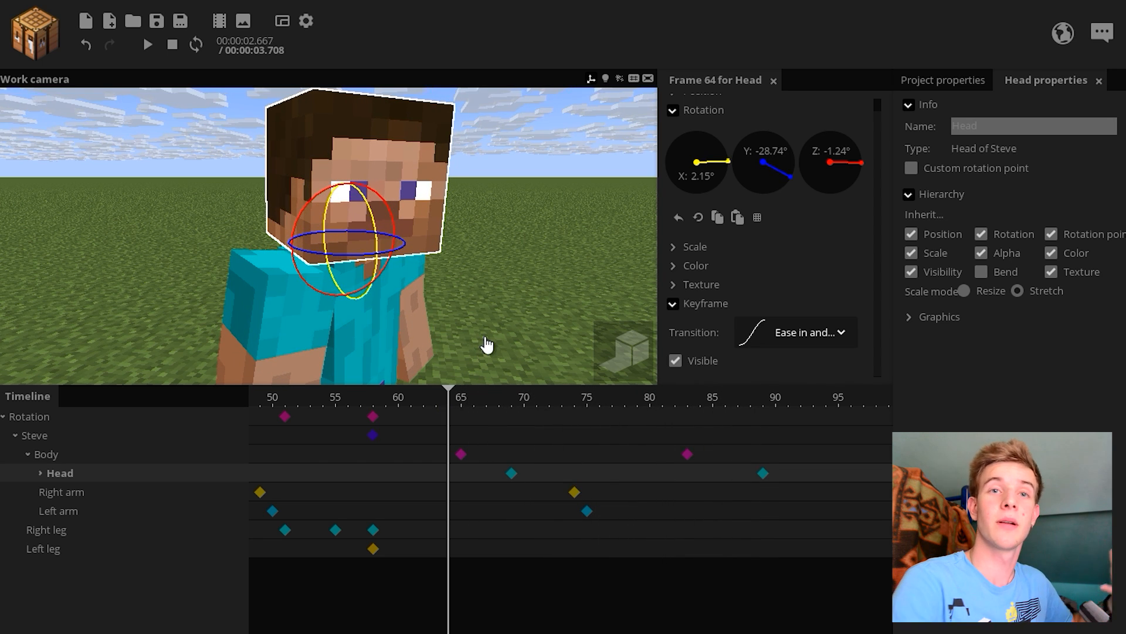
# Step: Try the Linear transition on the head's keyframe at frame 69 and play the result
pyautogui.click(512, 473)
pyautogui.click(756, 352)
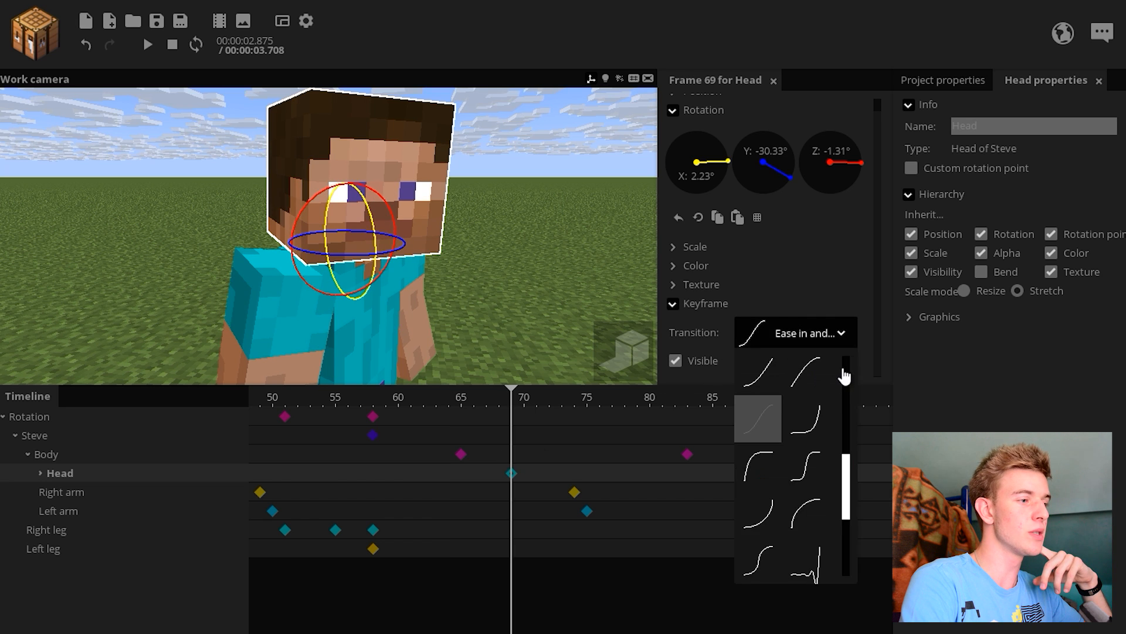
pyautogui.click(787, 372)
pyautogui.click(424, 403)
pyautogui.press('space')
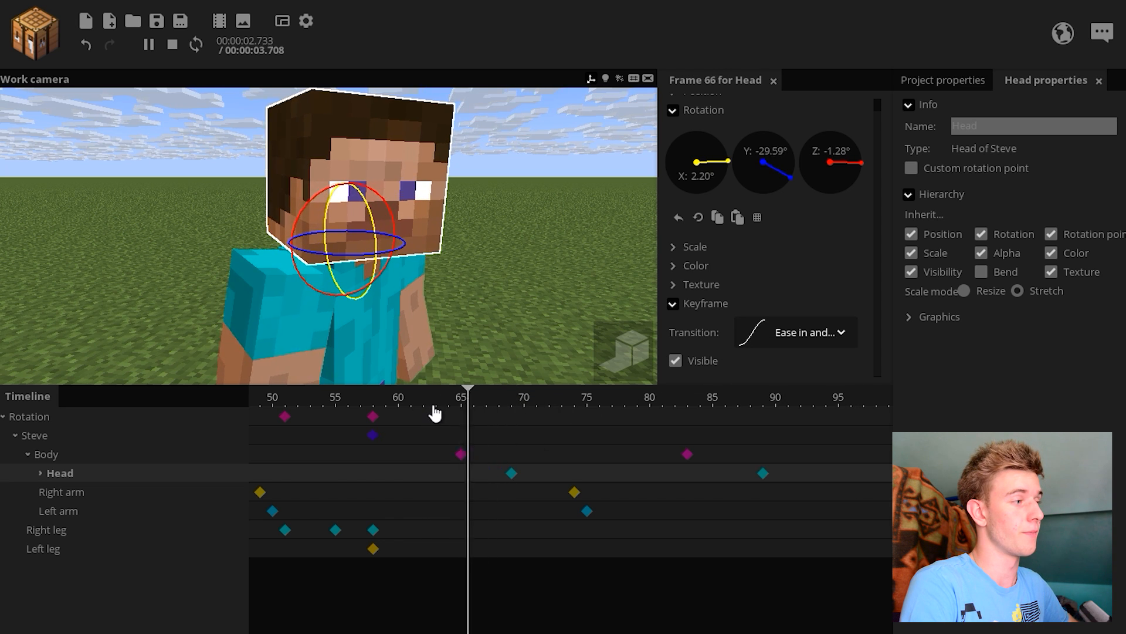
pyautogui.press('space')
pyautogui.click(542, 320)
# Step: Replace the Linear transition on the head's frame 69 keyframe with an easing curve and play the result
pyautogui.click(512, 474)
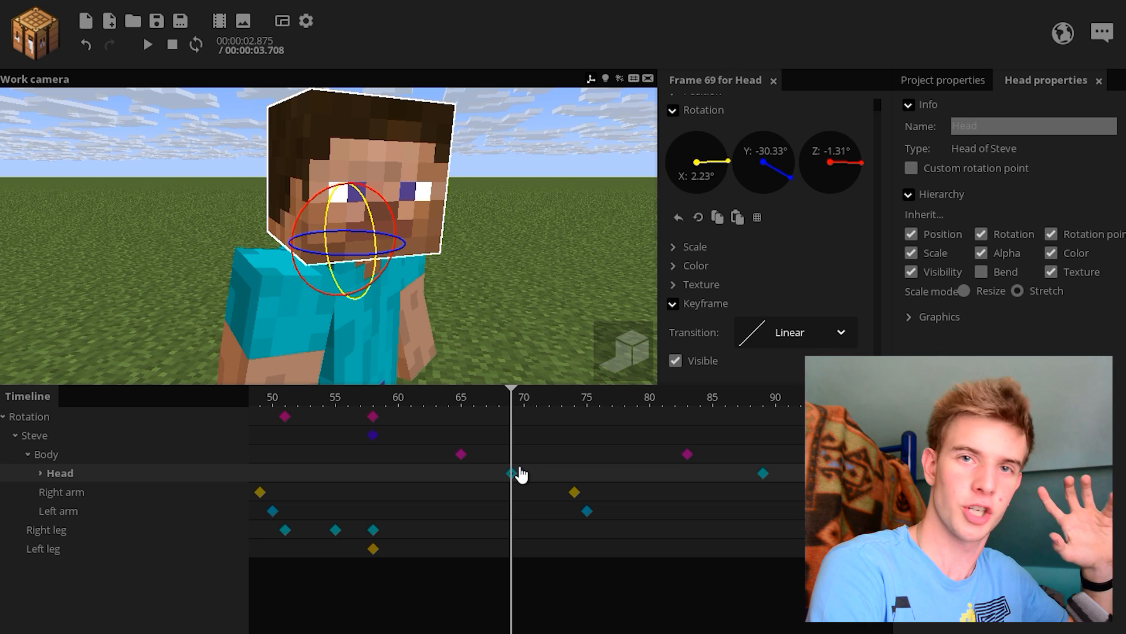
pyautogui.click(757, 332)
pyautogui.click(758, 465)
pyautogui.click(546, 355)
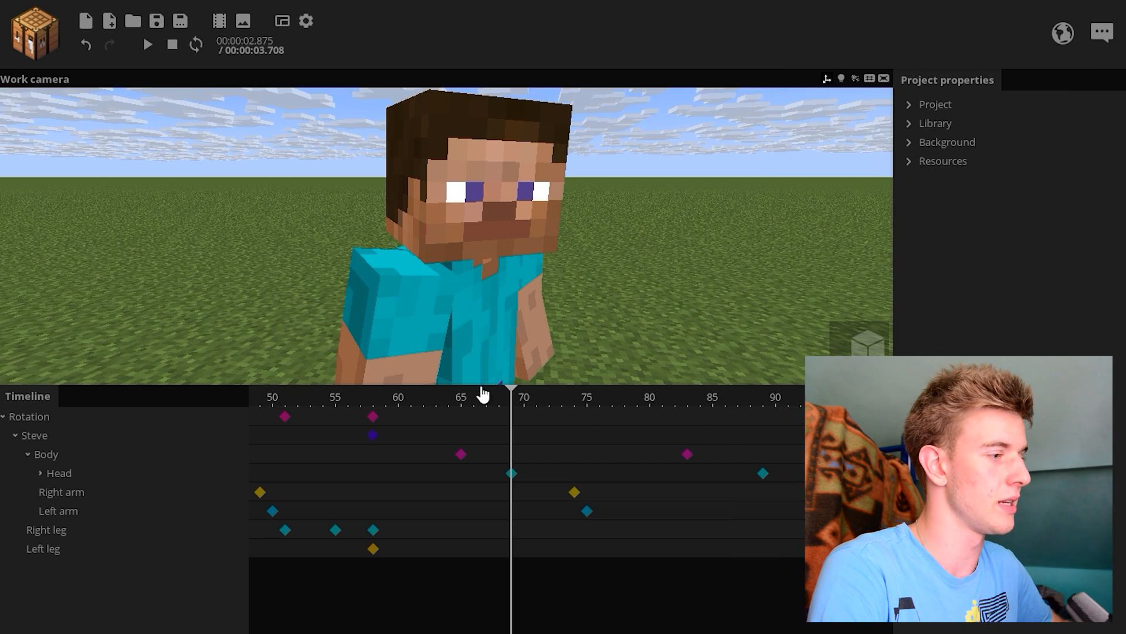
pyautogui.click(378, 401)
pyautogui.press('space')
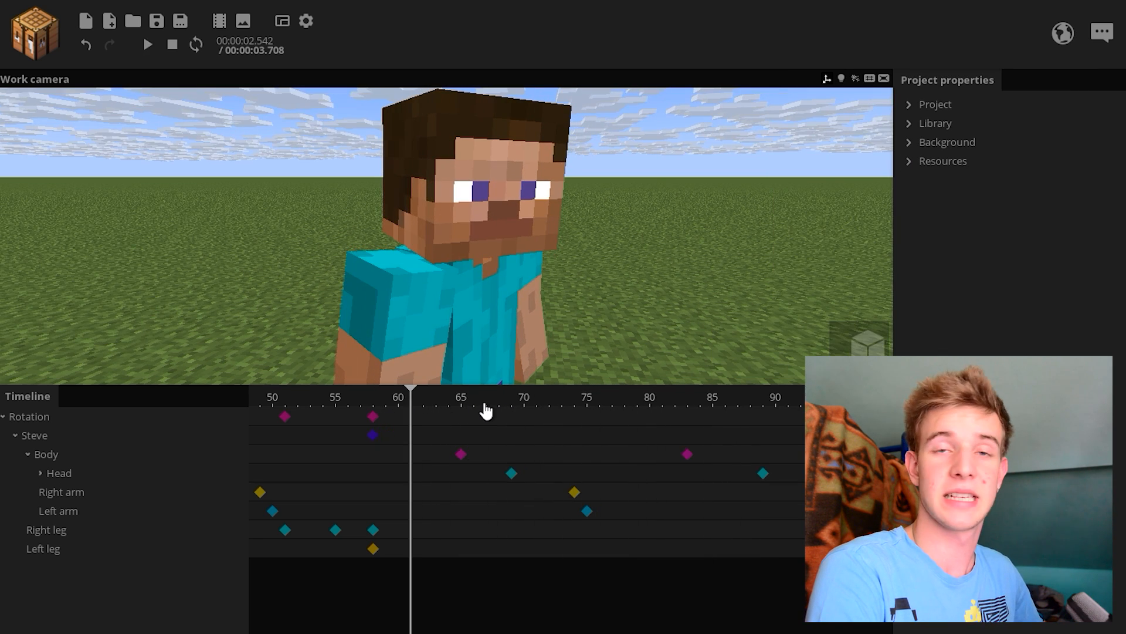
# Step: Copy the right arm's frame 74 keyframe to frame 90 and move the head's frame 89 keyframe to frame 88
pyautogui.click(575, 492)
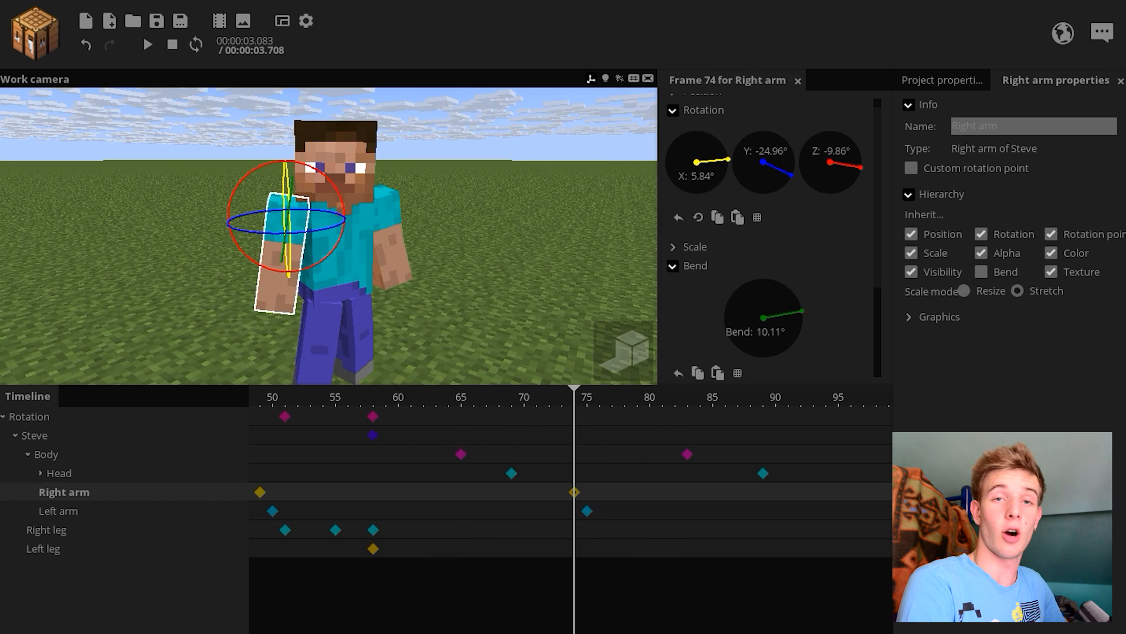
pyautogui.moveTo(753, 578); pyautogui.dragTo(696, 577, button='middle')
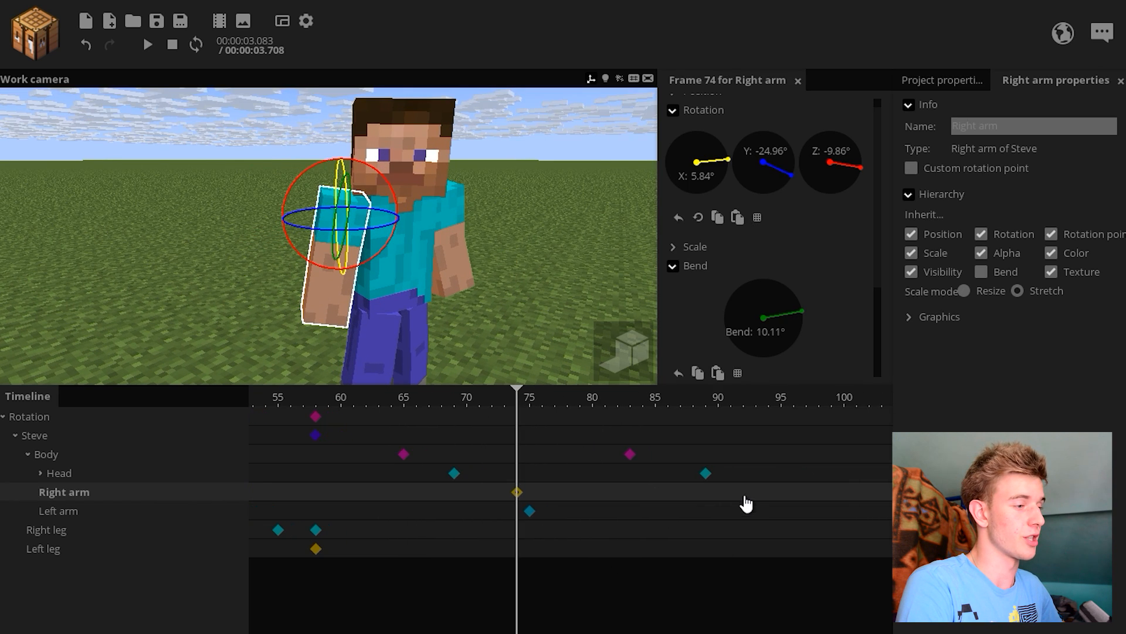
pyautogui.click(706, 473)
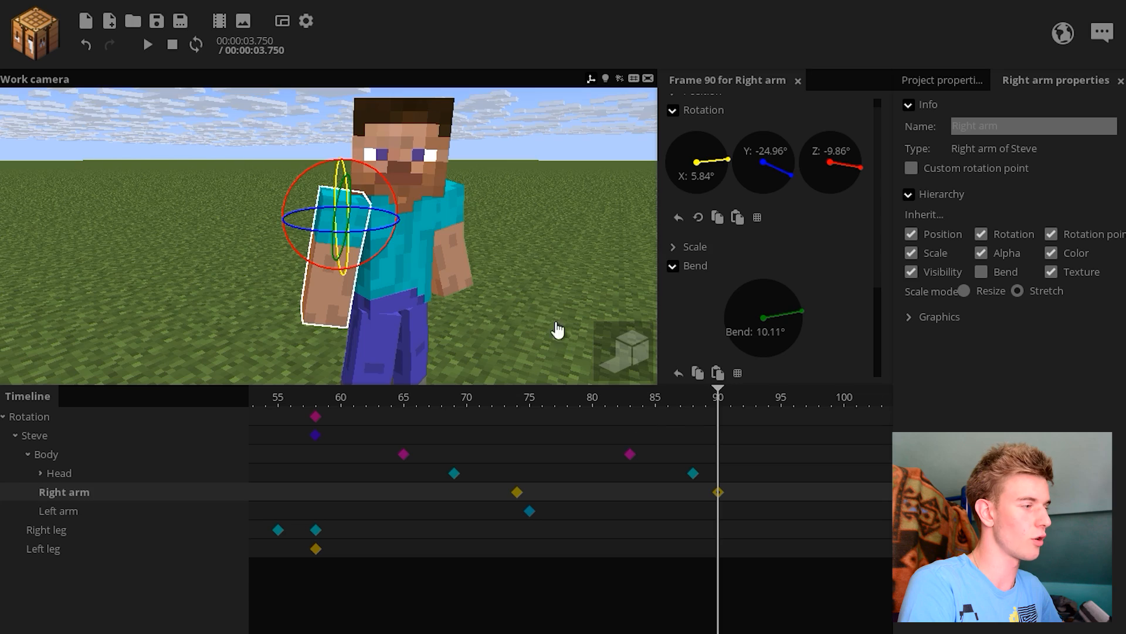
# Step: Rotate the right arm at frame 90 to about X 3.59°, Y -23.35°, Z -9.11° and play back the motion
pyautogui.moveTo(492, 252); pyautogui.dragTo(489, 268)
pyautogui.scroll(2, 469, 264)
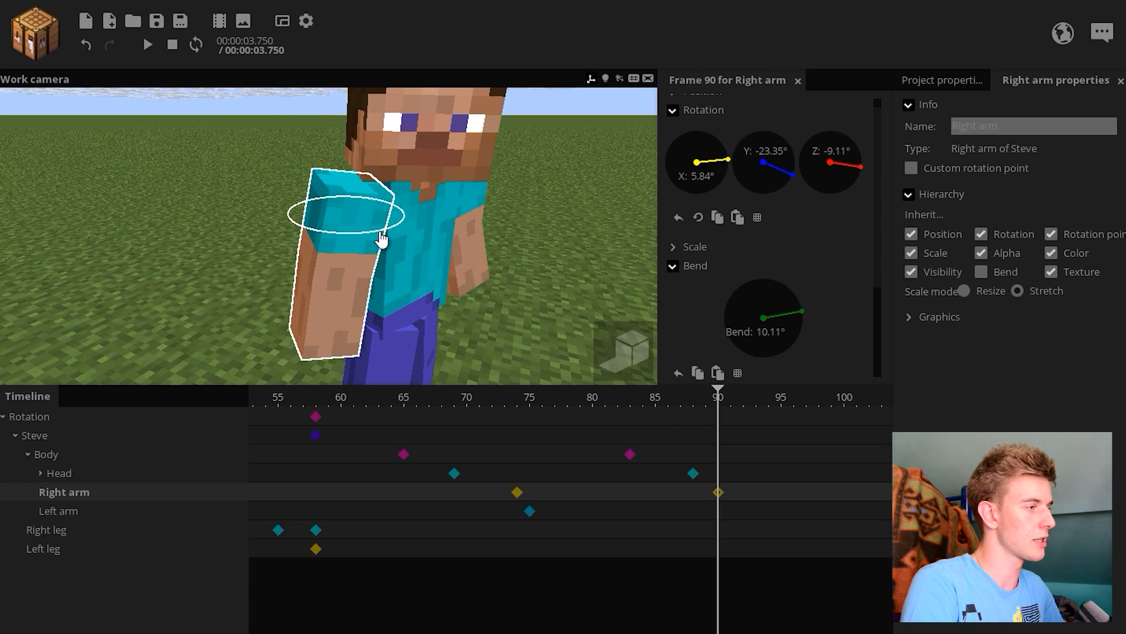
pyautogui.moveTo(414, 288); pyautogui.dragTo(357, 282)
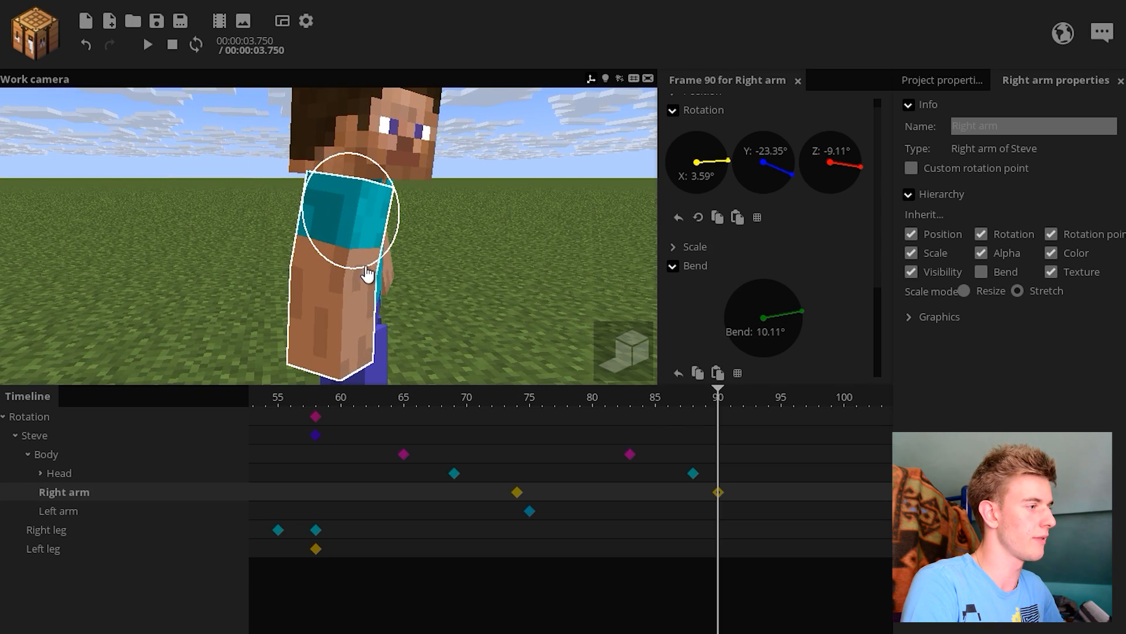
pyautogui.moveTo(472, 262); pyautogui.dragTo(566, 282)
pyautogui.click(362, 399)
pyautogui.press('space')
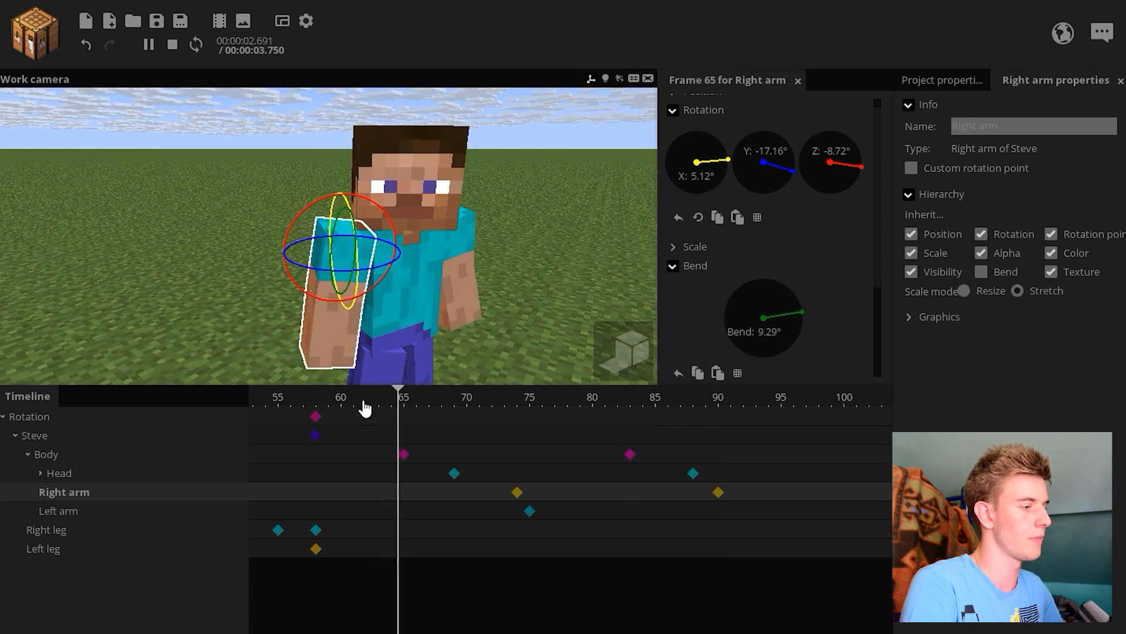
# Step: Copy the left arm's frame 75 keyframe to frame 91 and pose it at about X 4.34°, Y -8.42°, Z 12.43° with a 14.61° bend
pyautogui.click(531, 511)
pyautogui.hotkey('ctrl', 'c')
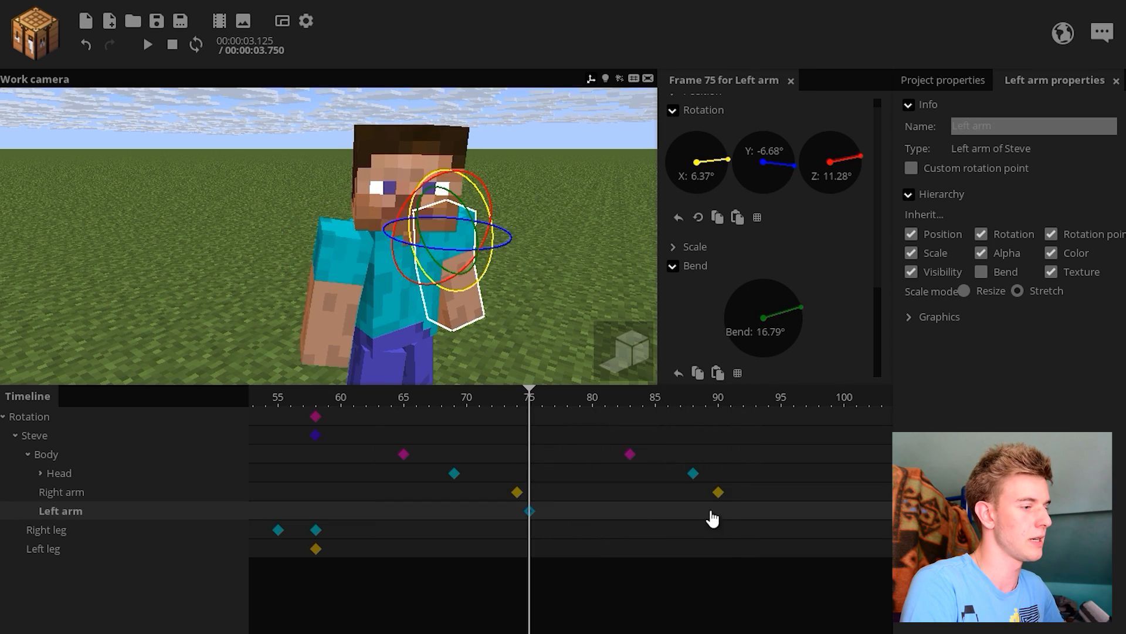
pyautogui.click(731, 516)
pyautogui.hotkey('ctrl', 'v')
pyautogui.moveTo(423, 282); pyautogui.dragTo(482, 289)
pyautogui.moveTo(483, 289); pyautogui.dragTo(485, 288)
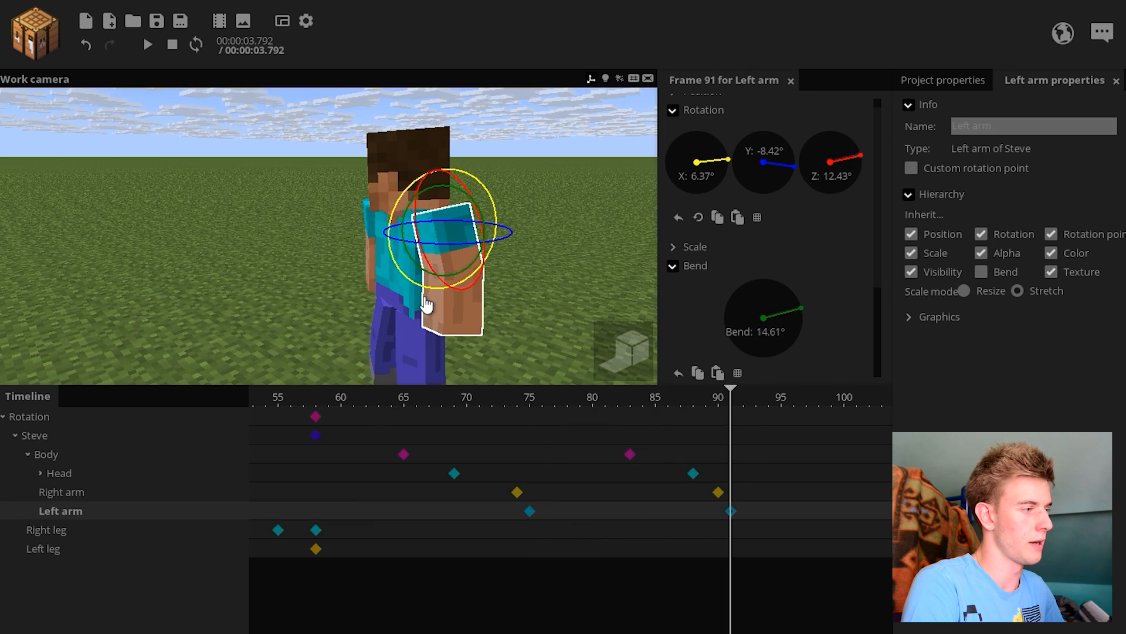
pyautogui.moveTo(389, 311); pyautogui.dragTo(496, 320)
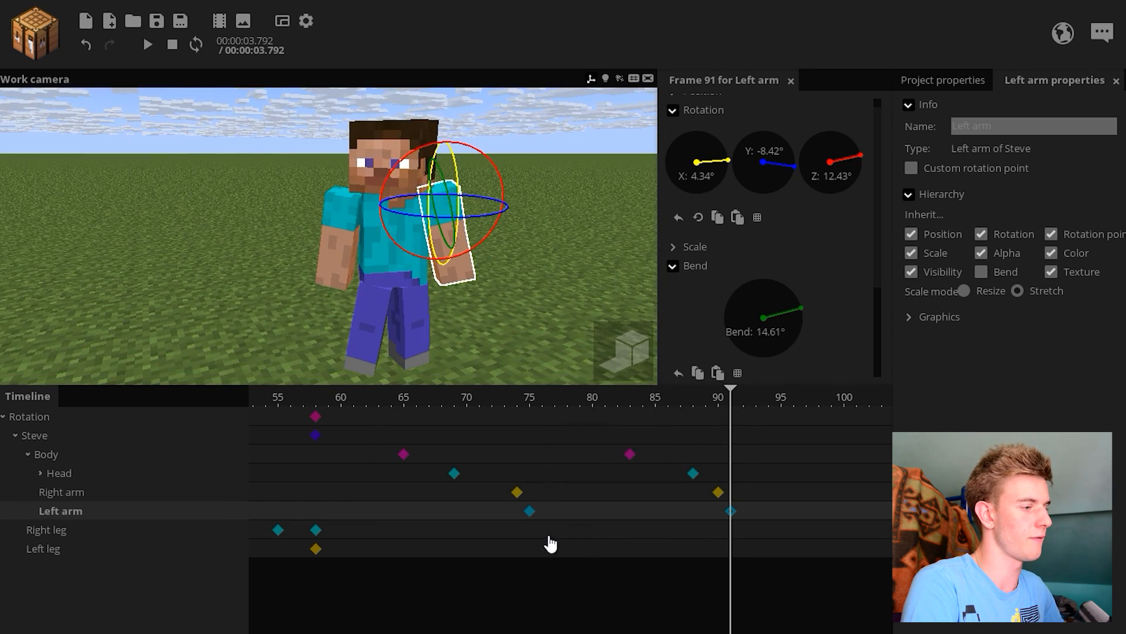
# Step: Apply an ease in and out transition to the arm keyframes at frames 74 and 75 and review the motion
pyautogui.moveTo(548, 533); pyautogui.dragTo(514, 488)
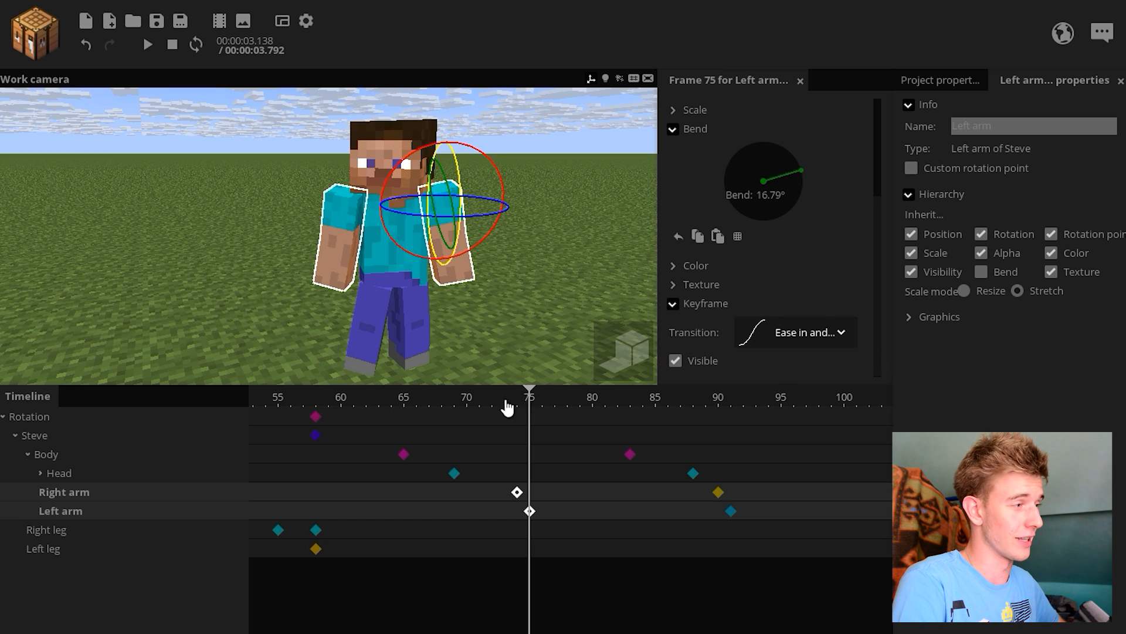
pyautogui.moveTo(506, 402); pyautogui.dragTo(237, 352)
pyautogui.click(237, 319)
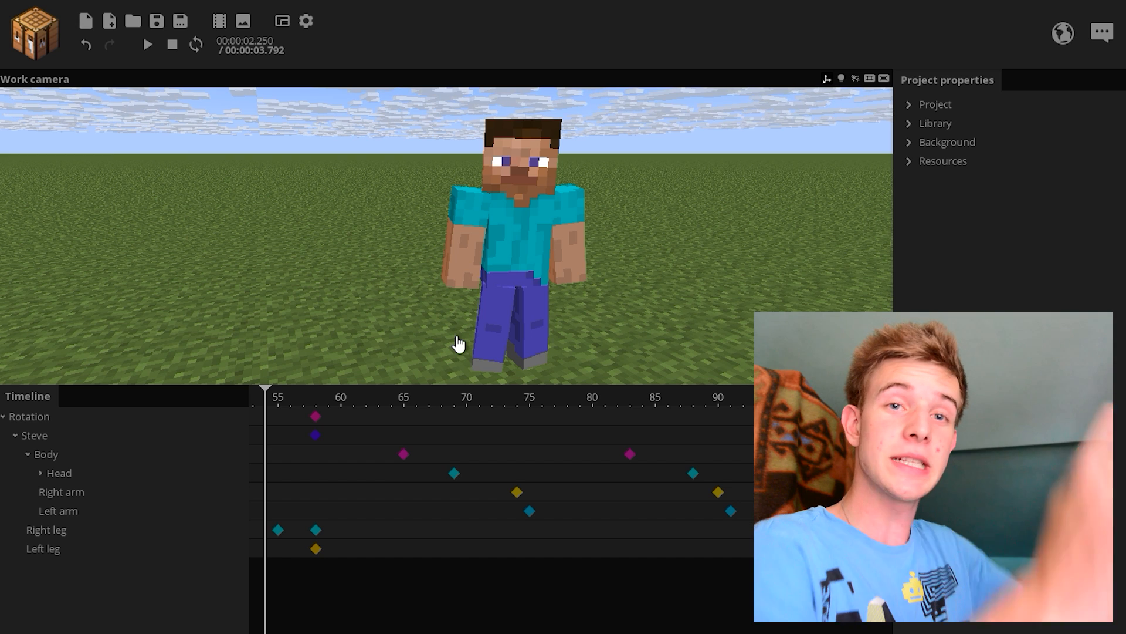
# Step: Copy the body's frame 83 keyframe to frame 107 and re-pose the body there with a bend of about -2.93°
pyautogui.click(630, 455)
pyautogui.moveTo(602, 631); pyautogui.dragTo(659, 630)
pyautogui.press('space')
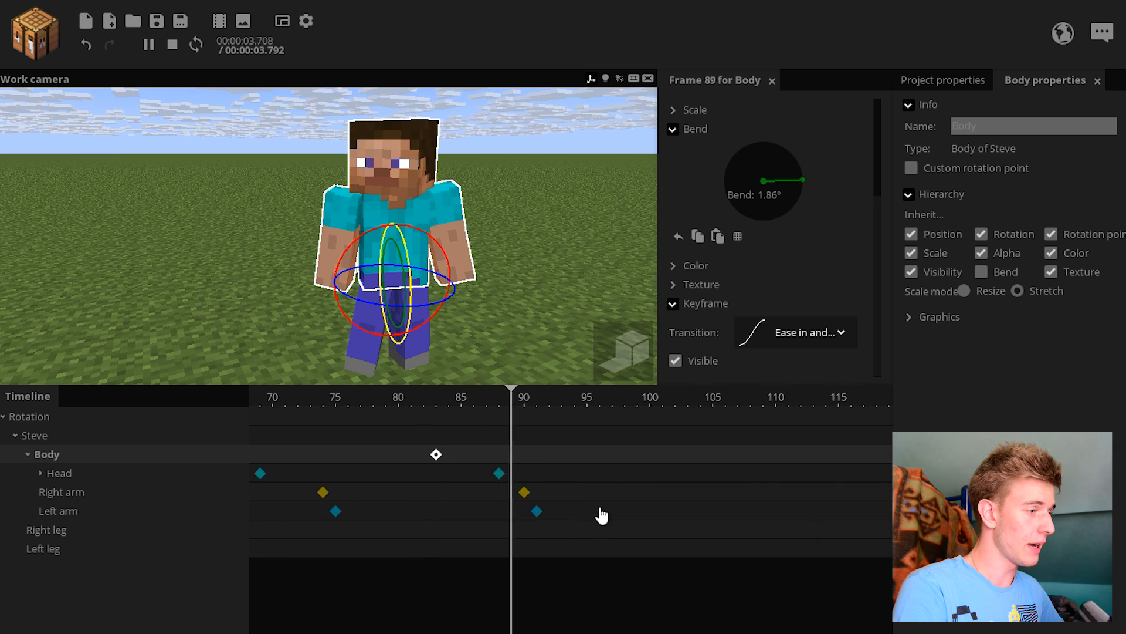
pyautogui.press('space')
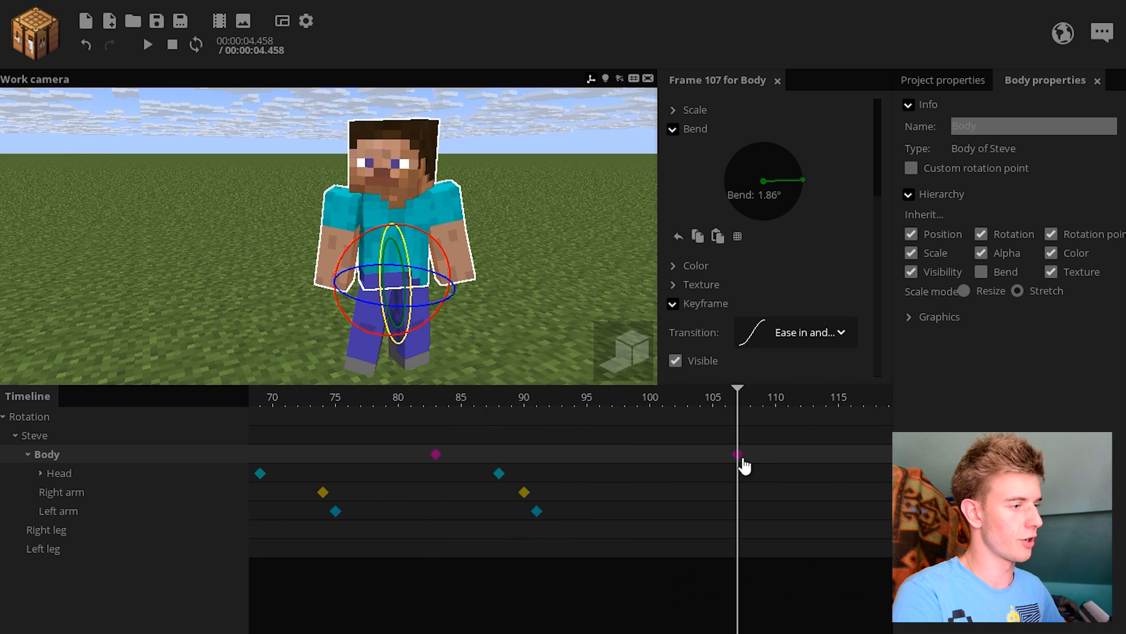
pyautogui.scroll(3, 528, 314)
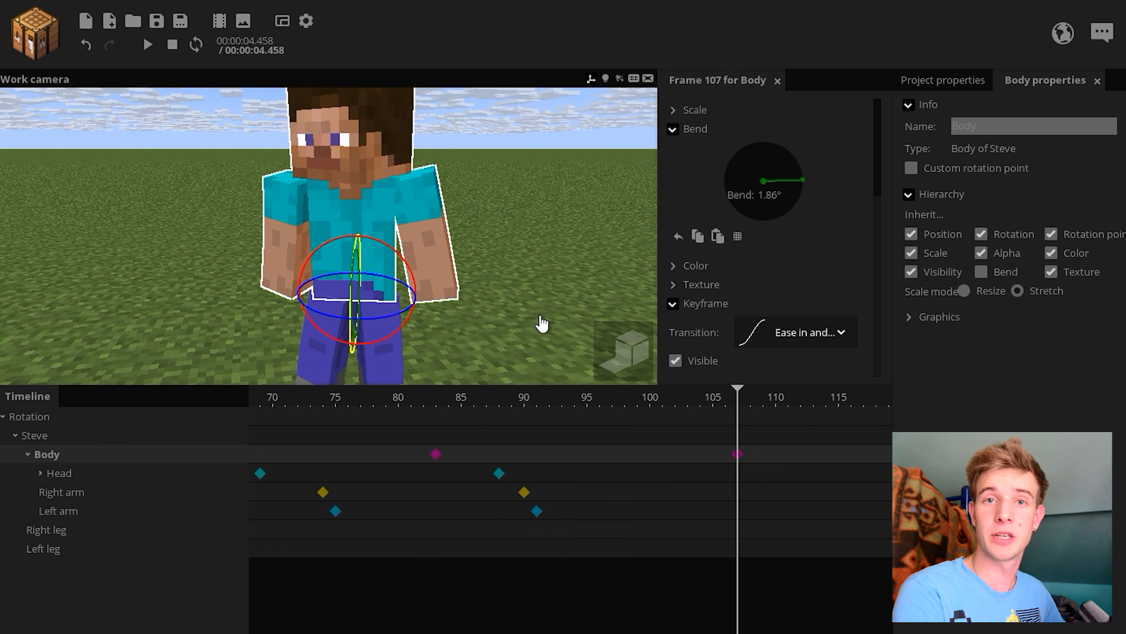
pyautogui.moveTo(397, 314); pyautogui.dragTo(409, 255)
pyautogui.moveTo(409, 267); pyautogui.dragTo(402, 264)
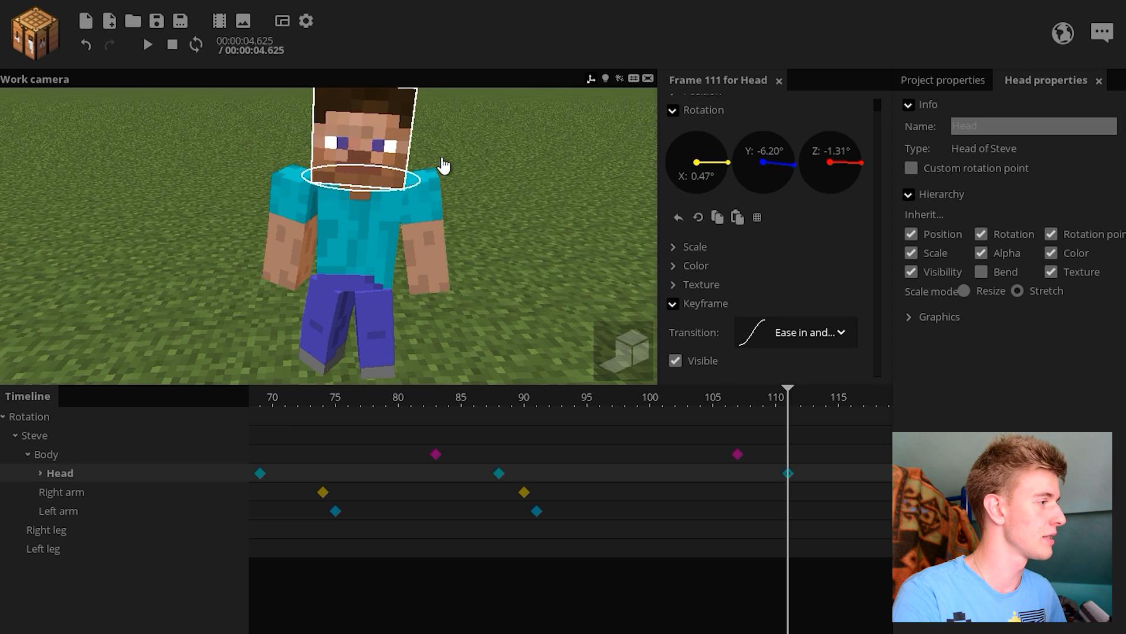
# Step: Rotate the head at frame 111 to about Y 37° and Z 2.28°
pyautogui.moveTo(442, 160); pyautogui.dragTo(396, 97)
pyautogui.moveTo(410, 215); pyautogui.dragTo(455, 264)
pyautogui.moveTo(397, 194); pyautogui.dragTo(440, 209)
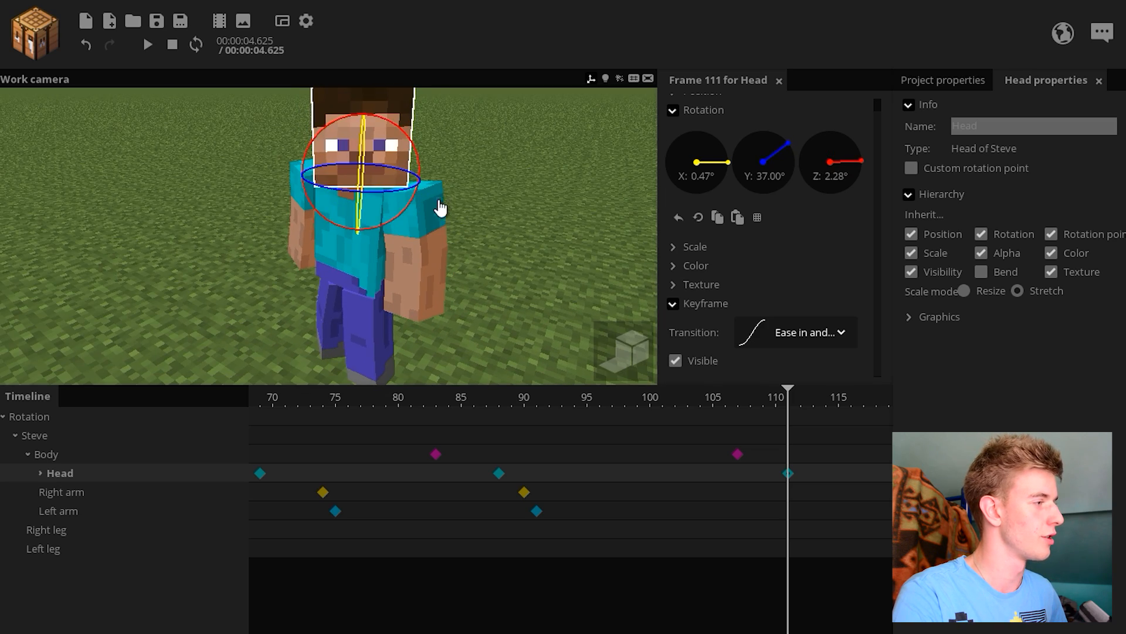
pyautogui.moveTo(378, 271)
pyautogui.mouseDown()
pyautogui.moveTo(385, 235)
pyautogui.moveTo(442, 259)
pyautogui.mouseUp()
# Step: Set an ease in and out curve on the body's frame 83 and head's frame 88 keyframes and play back the turn
pyautogui.moveTo(417, 397); pyautogui.dragTo(372, 398)
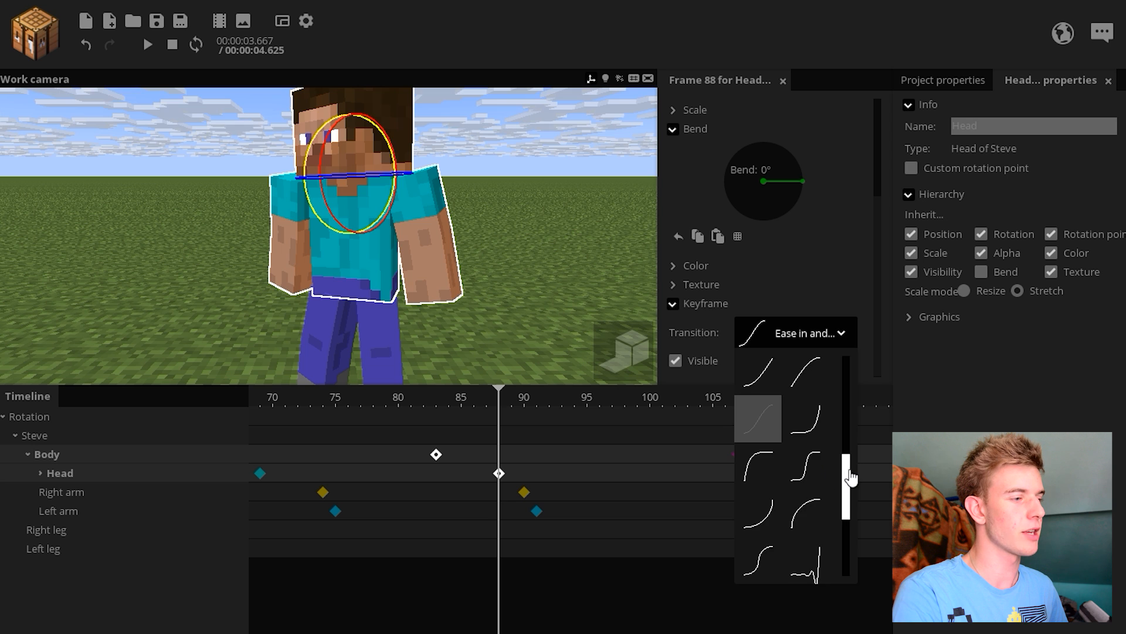
pyautogui.moveTo(850, 478); pyautogui.dragTo(843, 360)
pyautogui.click(805, 518)
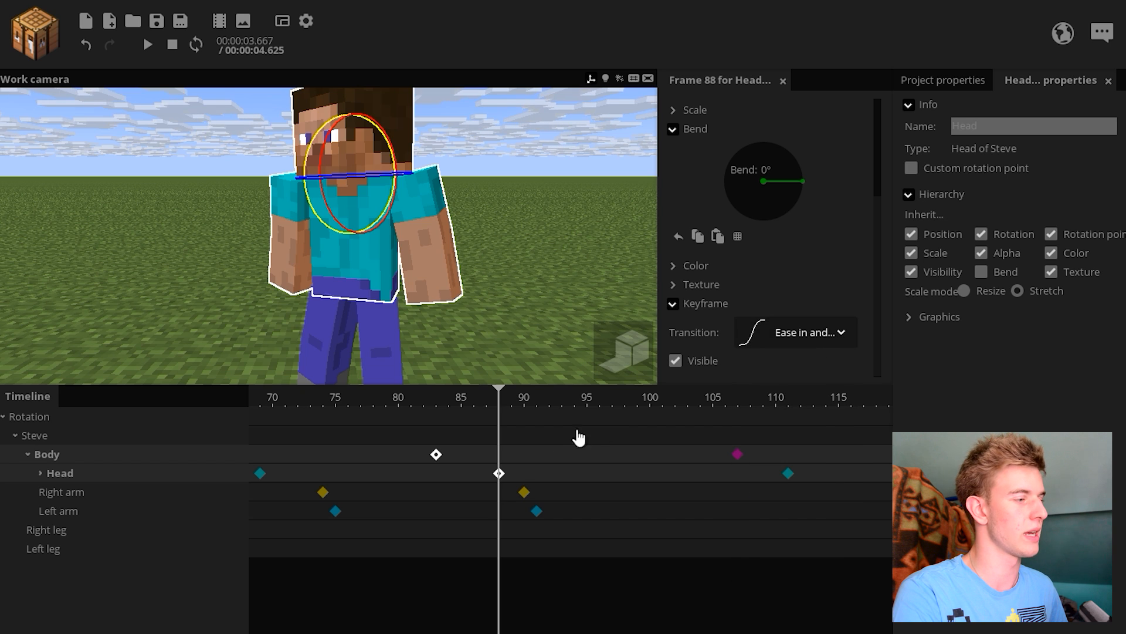
pyautogui.moveTo(500, 402); pyautogui.dragTo(373, 409)
pyautogui.press('space')
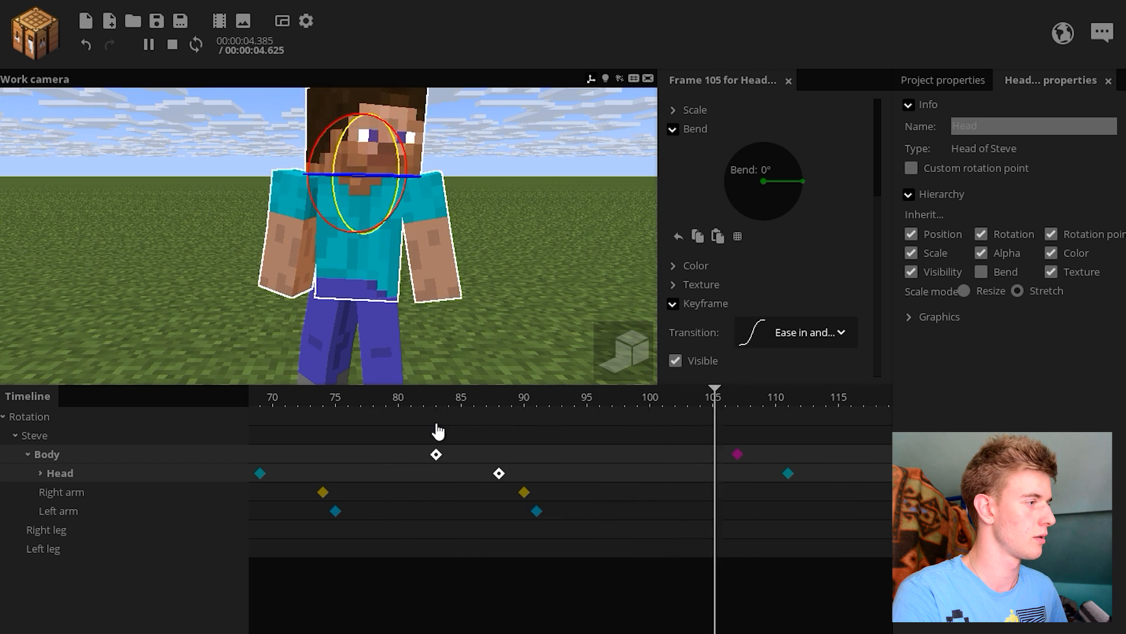
pyautogui.click(524, 347)
pyautogui.press('space')
pyautogui.press('space')
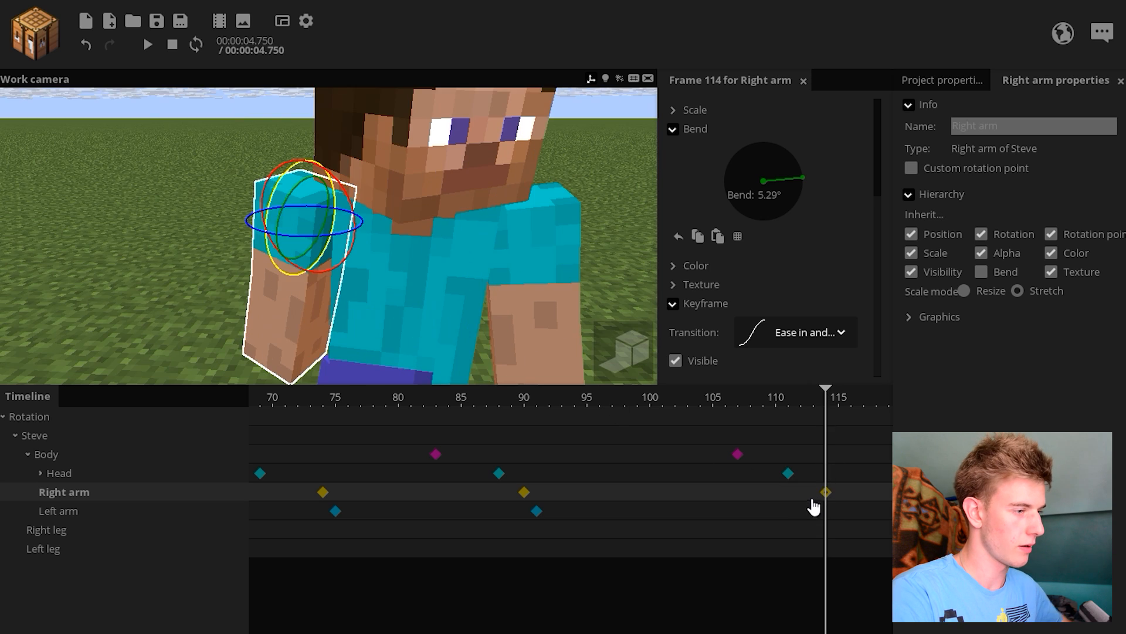
# Step: Add a left arm keyframe at frame 114, reset its rotation and bend, and re-pose it at about X 4.54°, Y 22.55°, Z 12.15°
pyautogui.click(812, 508)
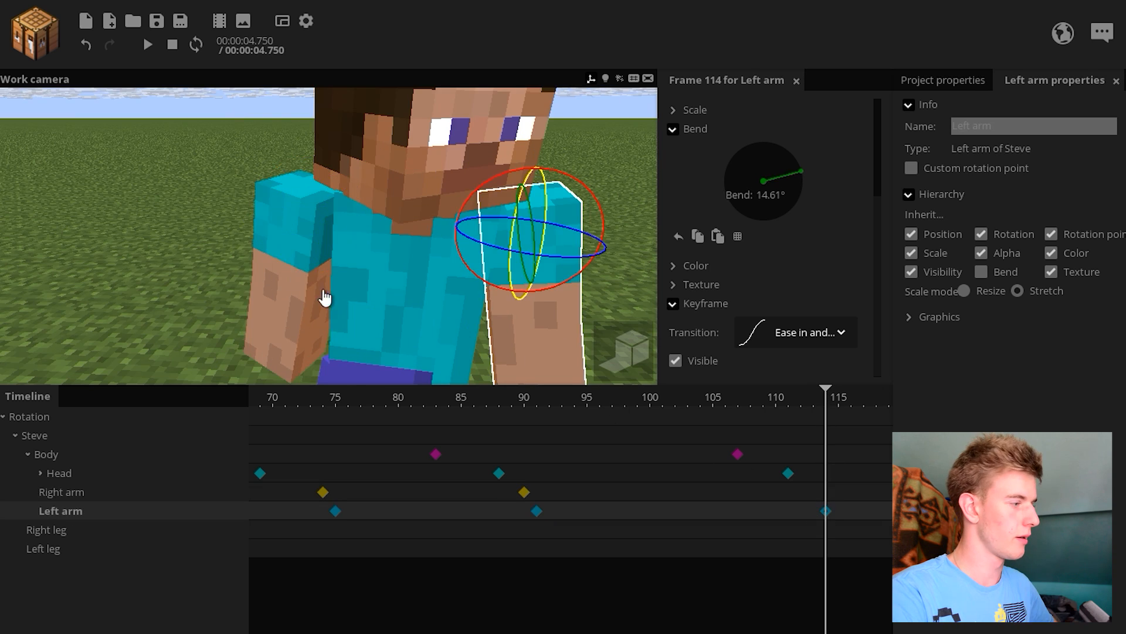
pyautogui.moveTo(313, 296); pyautogui.dragTo(205, 323)
pyautogui.moveTo(430, 282)
pyautogui.mouseDown()
pyautogui.moveTo(475, 204)
pyautogui.moveTo(477, 250)
pyautogui.moveTo(456, 276)
pyautogui.moveTo(418, 259)
pyautogui.moveTo(447, 270)
pyautogui.mouseUp()
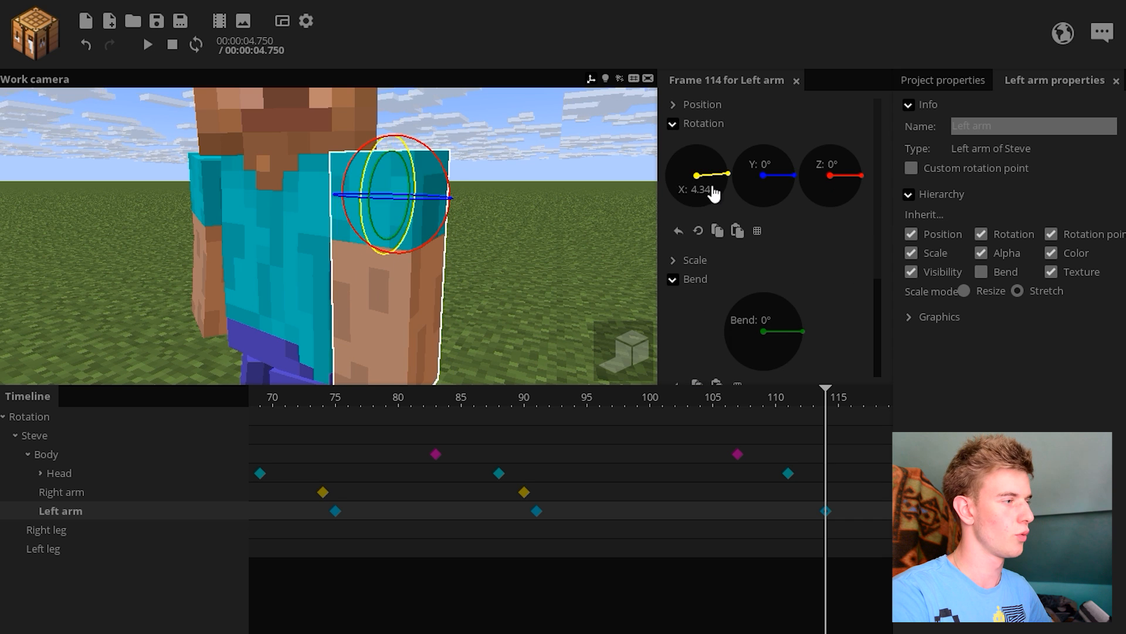
pyautogui.moveTo(710, 186); pyautogui.dragTo(854, 441)
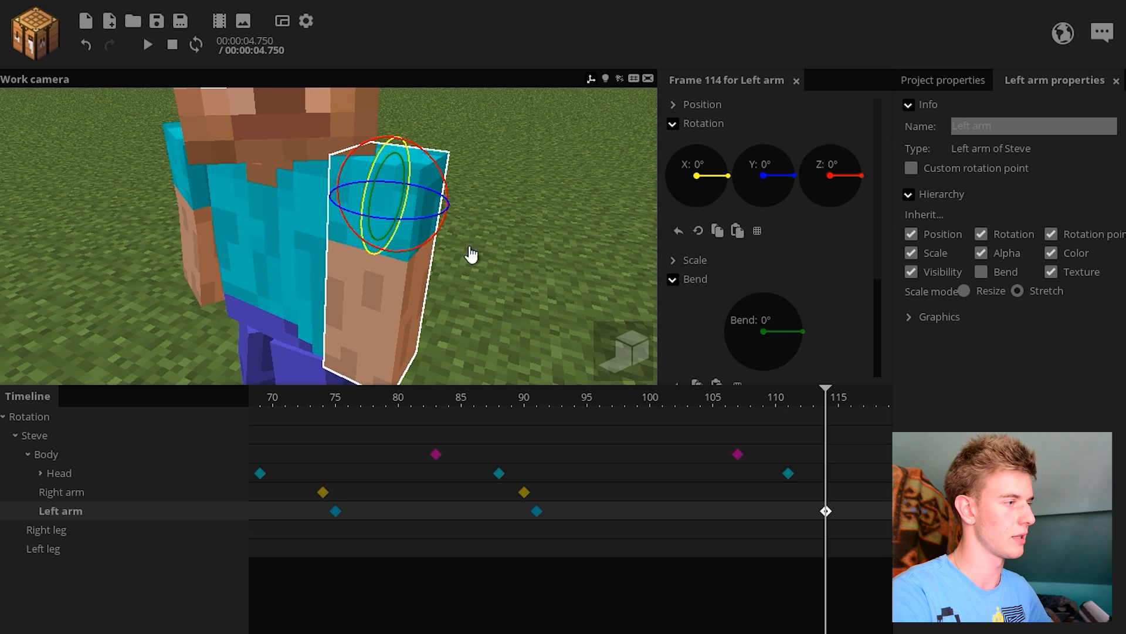
pyautogui.moveTo(442, 226); pyautogui.dragTo(430, 242)
# Step: Pose the right arm at frame 115 at about X 3.59°, Y 11.91°, Z -12.28° and offset its position to Y 0.20, Z 0.36
pyautogui.moveTo(470, 287); pyautogui.dragTo(371, 257)
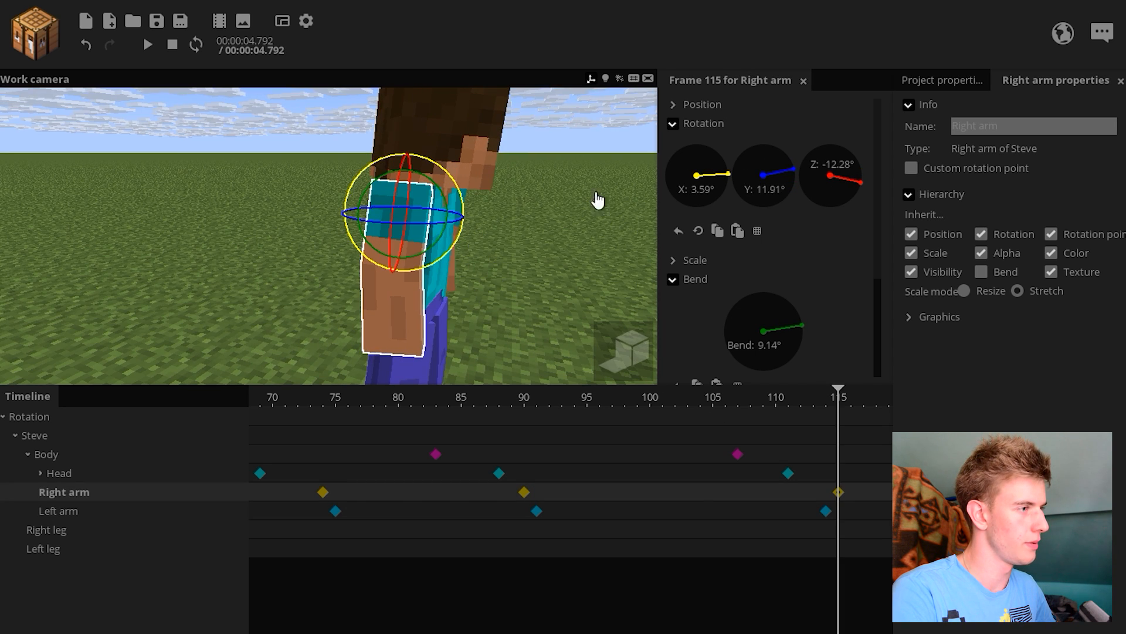
pyautogui.click(702, 105)
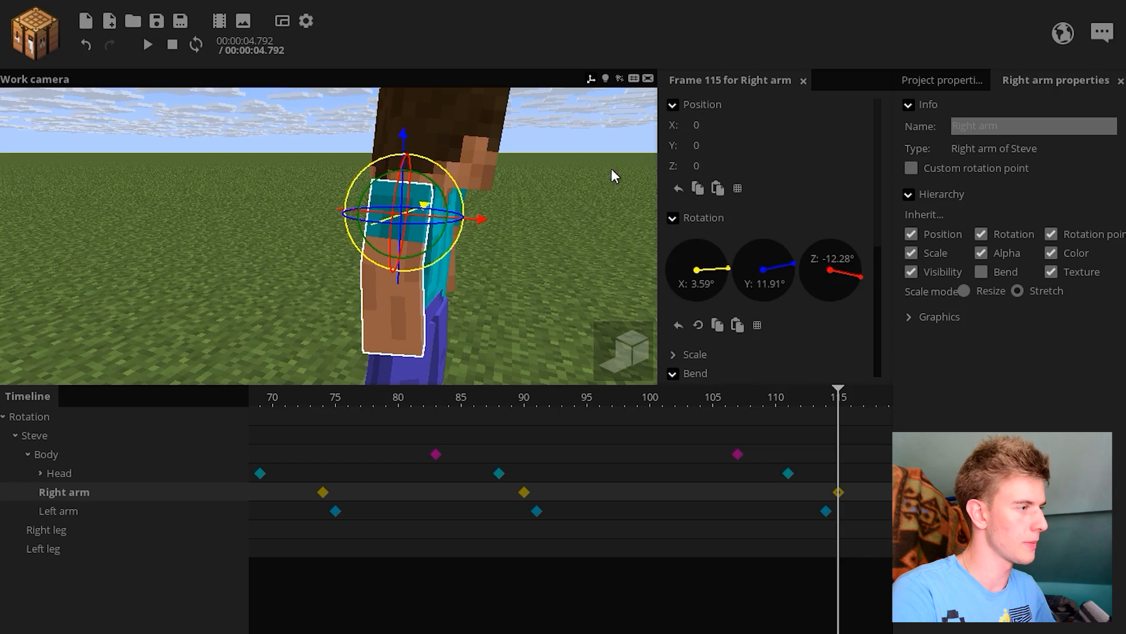
pyautogui.click(536, 240)
pyautogui.moveTo(536, 240); pyautogui.dragTo(499, 216)
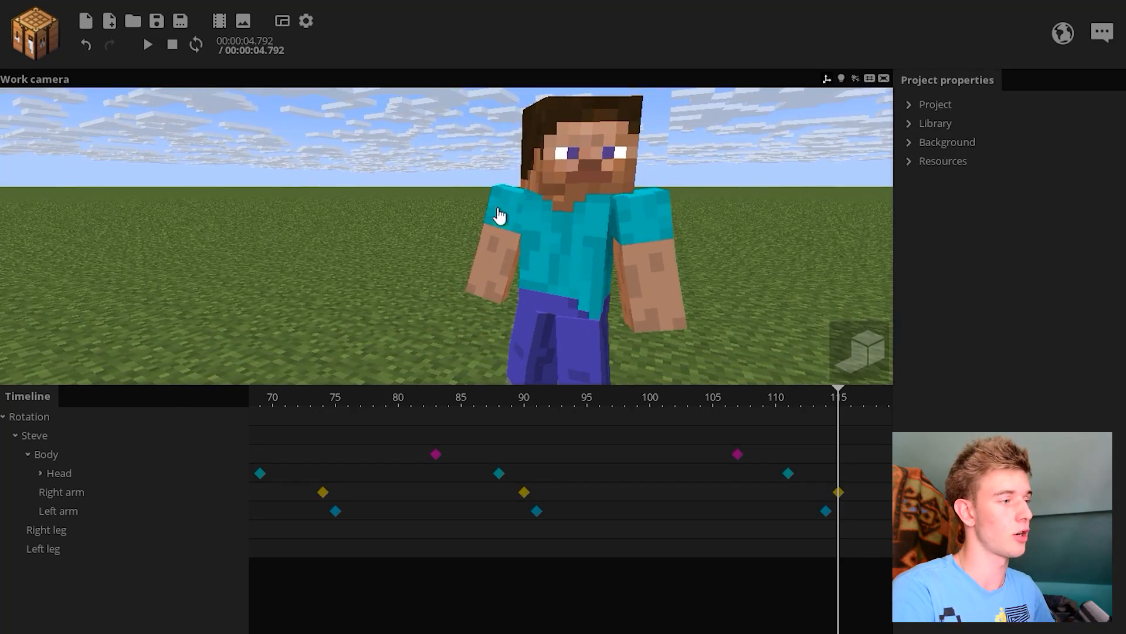
pyautogui.moveTo(499, 215); pyautogui.dragTo(595, 297, button='right')
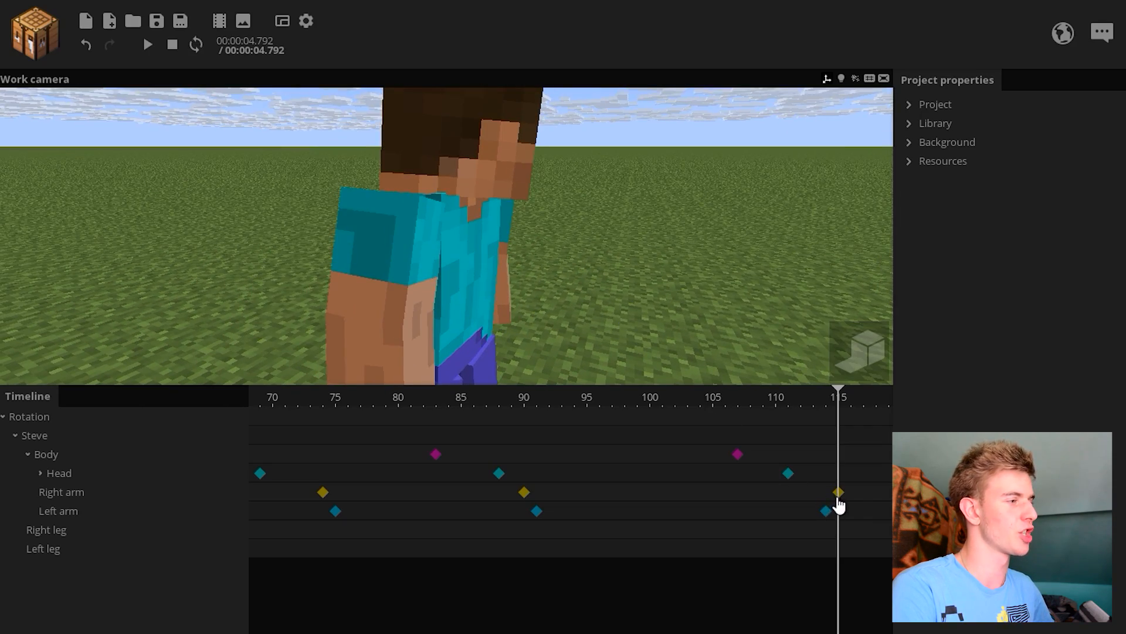
pyautogui.click(838, 494)
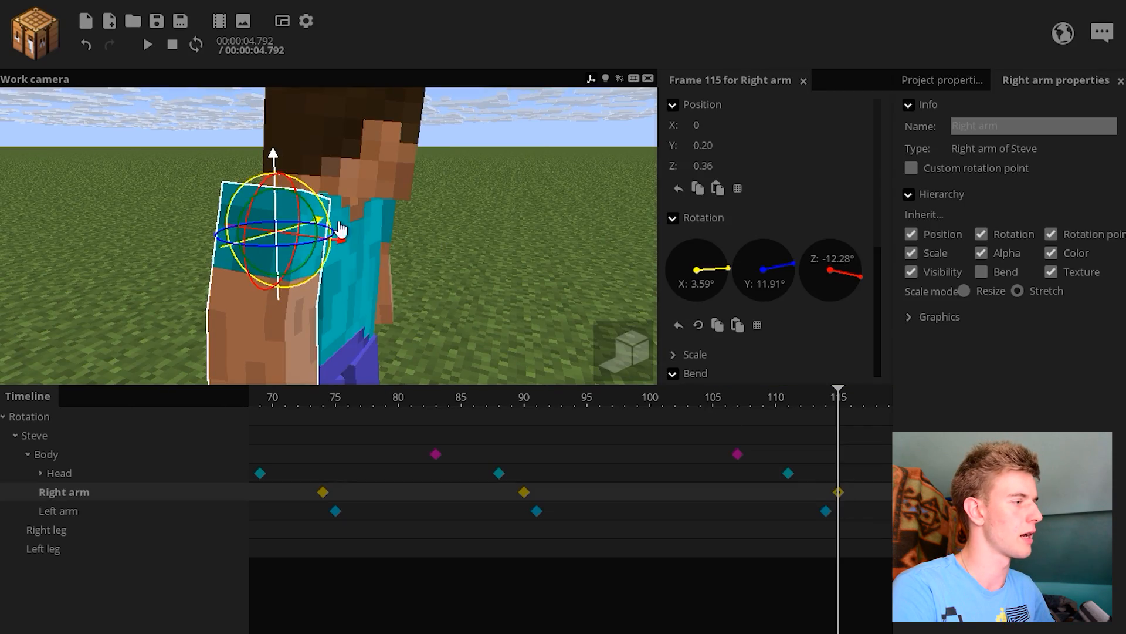
pyautogui.press('Escape')
# Step: Play back the turn and compare the right arm's poses at frames 90 and 115
pyautogui.moveTo(341, 230); pyautogui.dragTo(364, 240, button='right')
pyautogui.press('space')
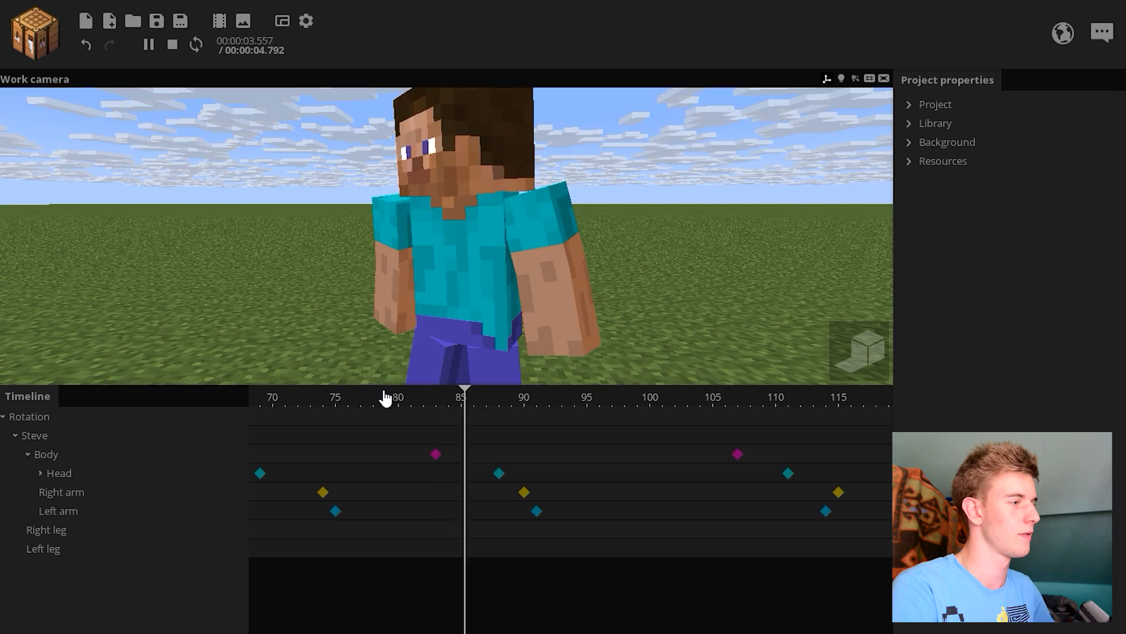
pyautogui.moveTo(446, 234); pyautogui.dragTo(457, 241, button='right')
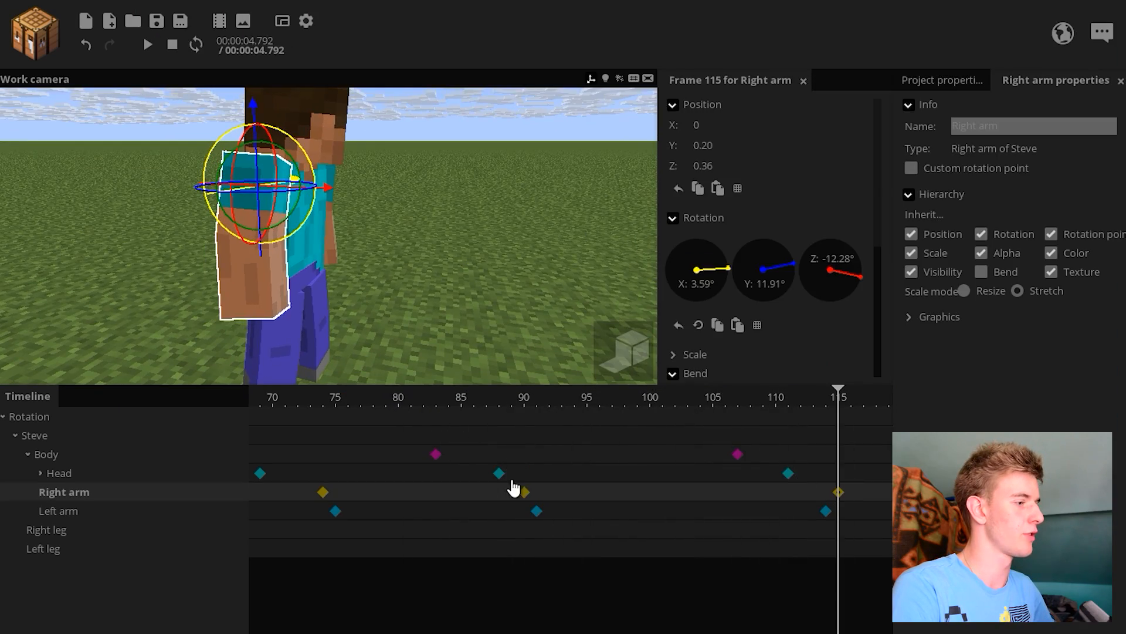
pyautogui.click(524, 493)
pyautogui.press('space')
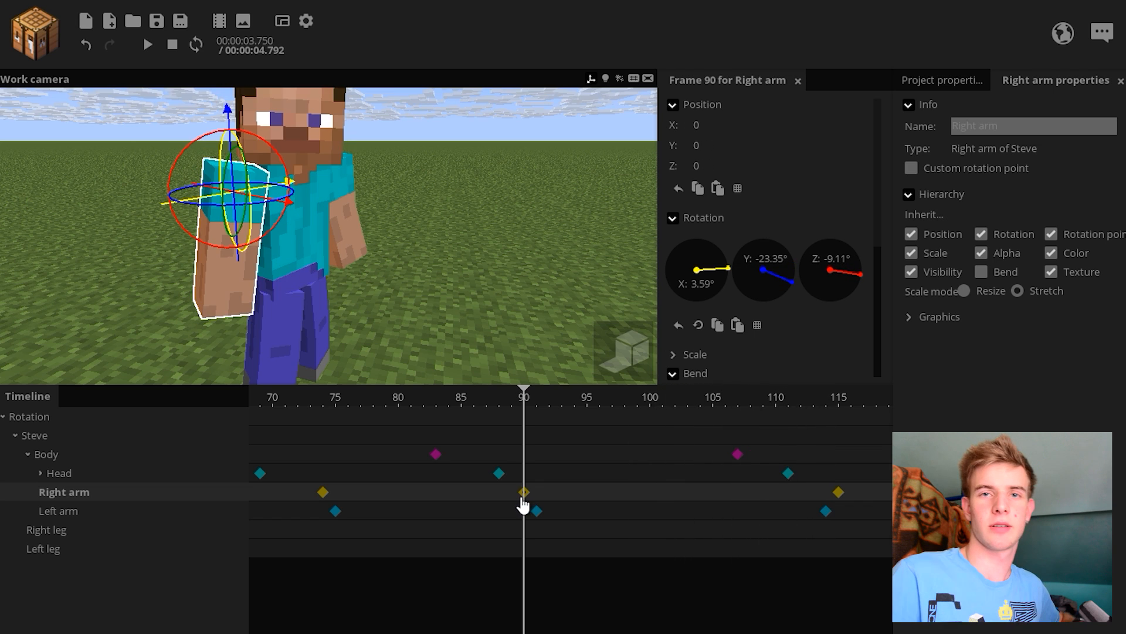
pyautogui.click(837, 492)
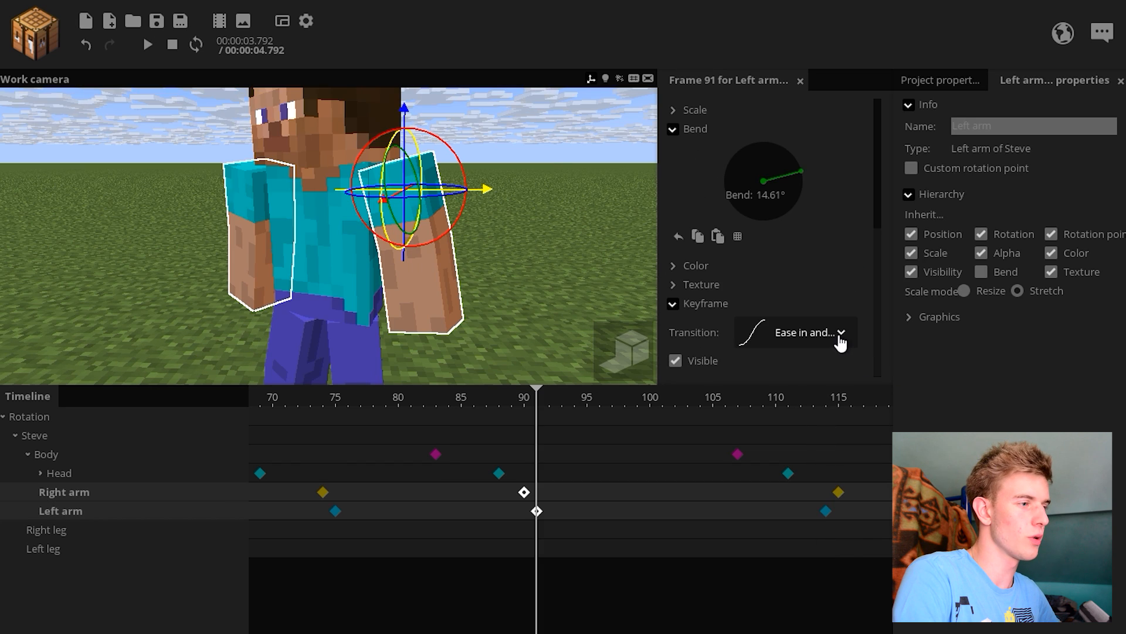
# Step: Change the transition of the arm keyframes at frames 90 and 91 to another ease in and out curve and play the result
pyautogui.click(839, 338)
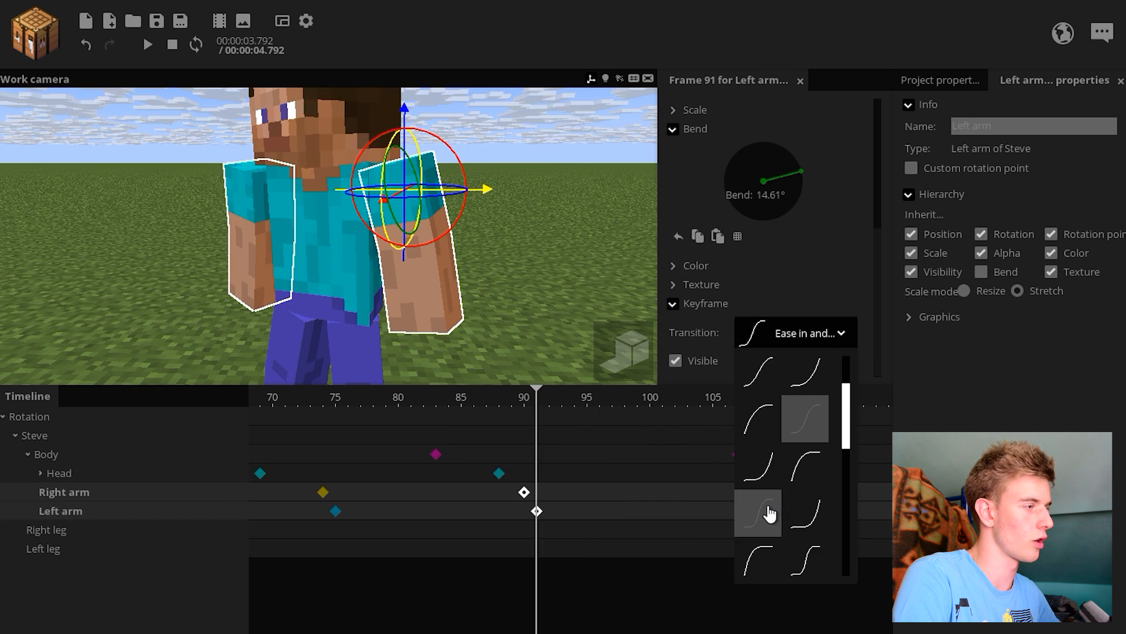
pyautogui.click(769, 514)
pyautogui.press('space')
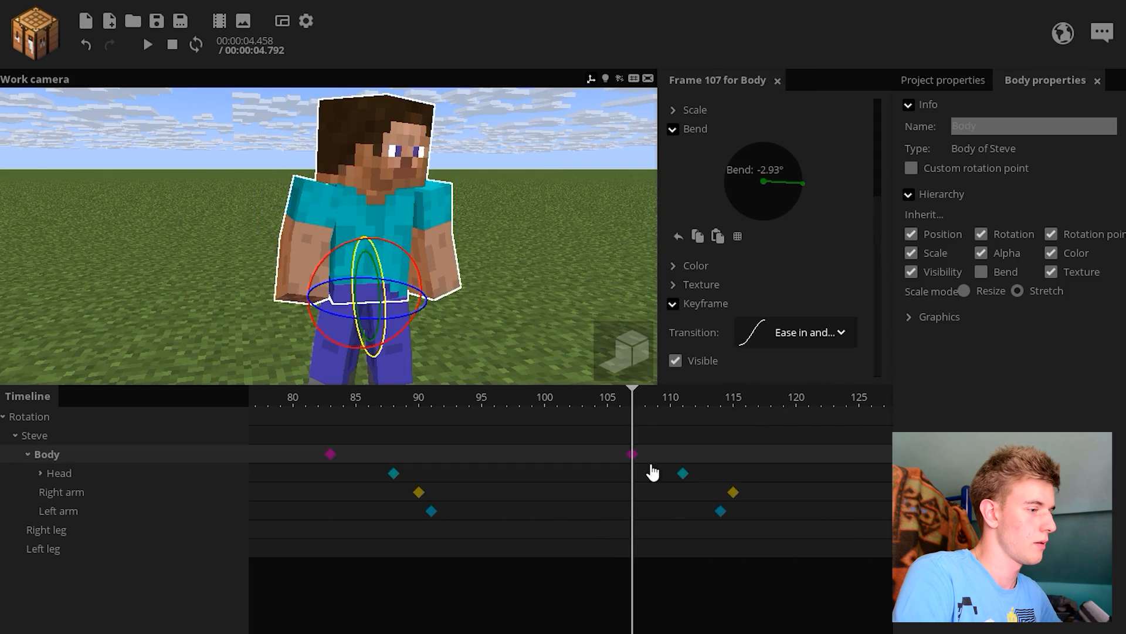
# Step: Move the second right and left arm keyframes earlier to frames 110 and 109 and play back the result
pyautogui.moveTo(702, 482); pyautogui.dragTo(749, 523)
pyautogui.moveTo(721, 511); pyautogui.dragTo(680, 490)
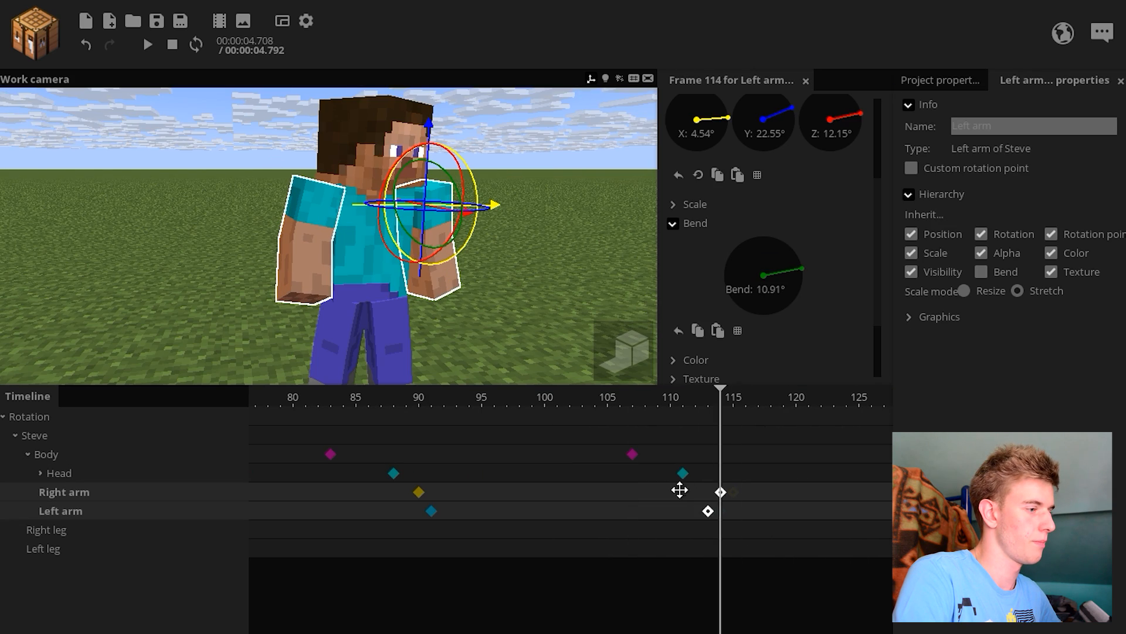
pyautogui.press('space')
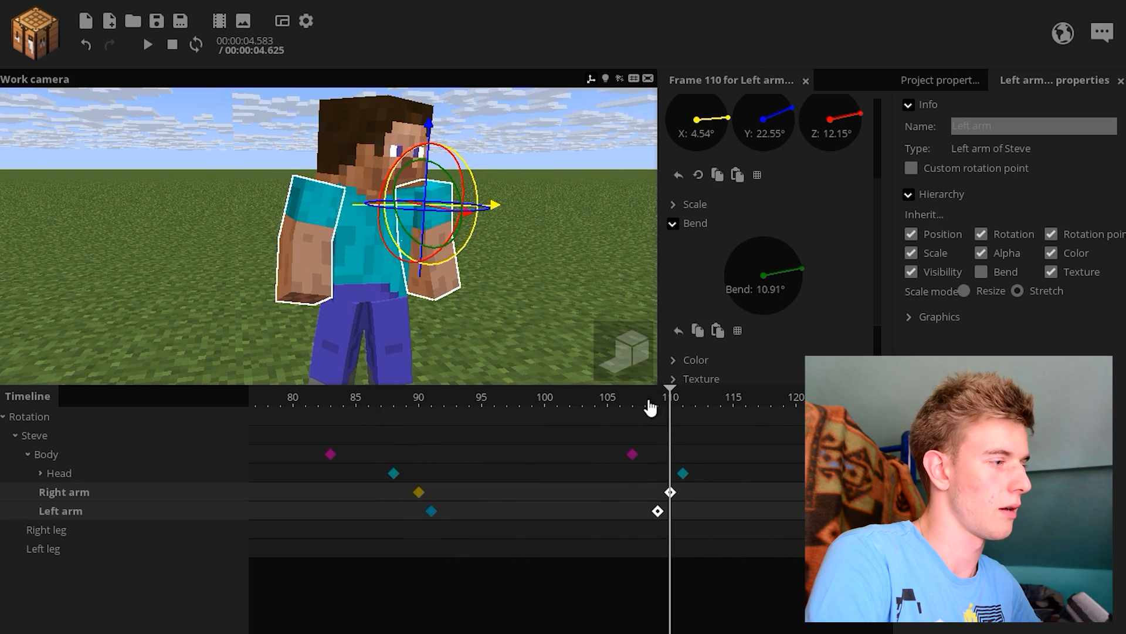
pyautogui.press('space')
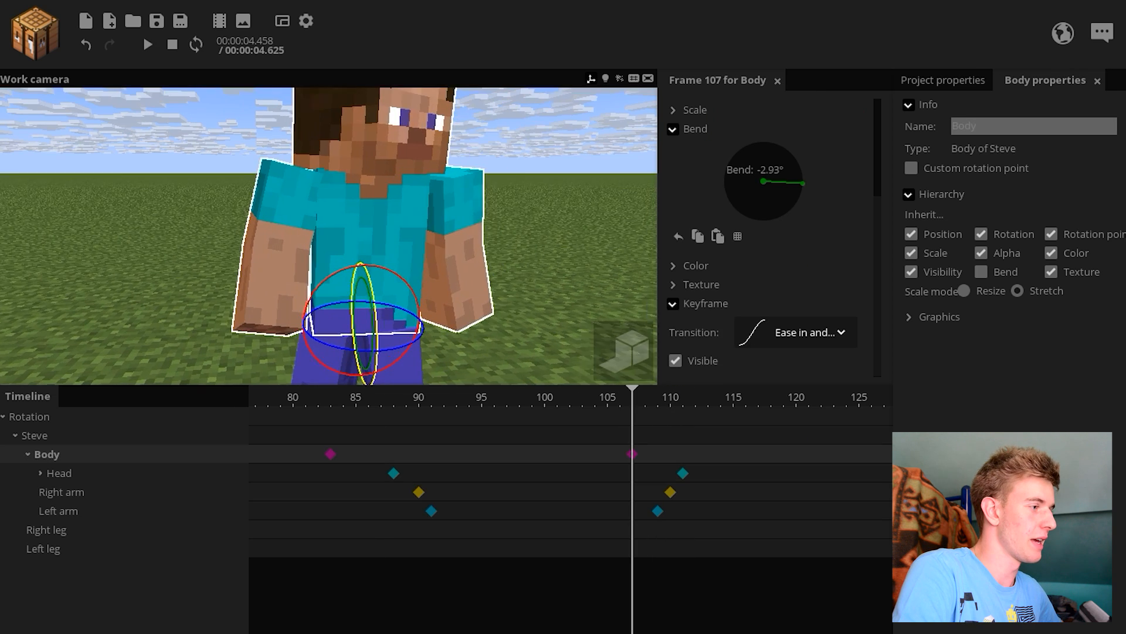
# Step: Add a body keyframe at frame 125 and adjust the body's bend to about -0.43°
pyautogui.moveTo(563, 357); pyautogui.dragTo(563, 322, button='middle')
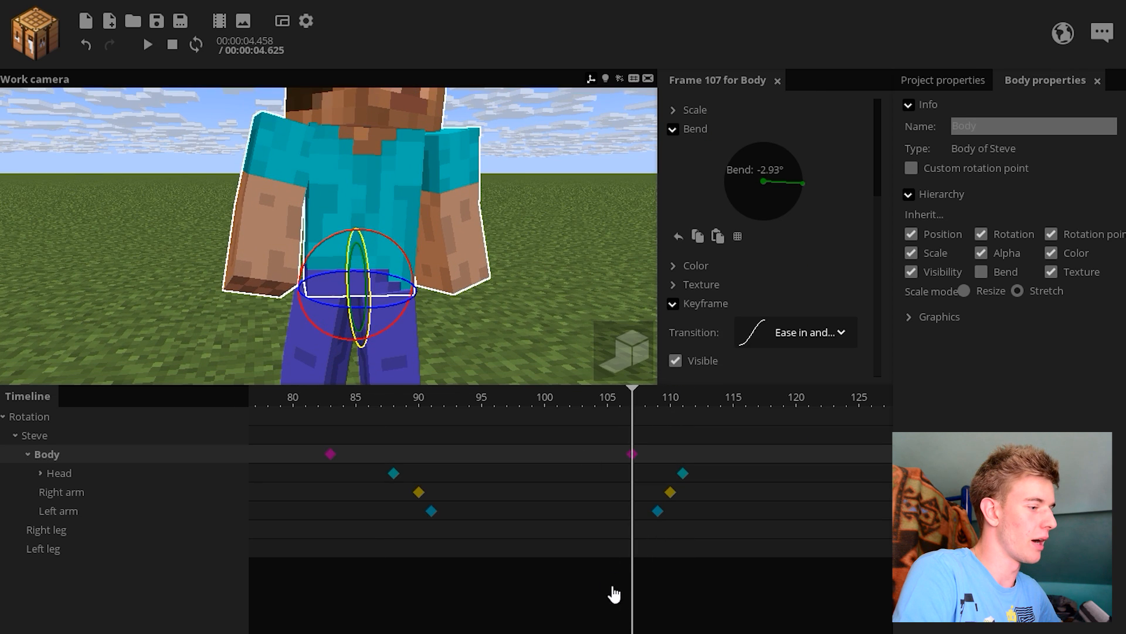
pyautogui.moveTo(614, 594); pyautogui.dragTo(599, 594, button='middle')
pyautogui.moveTo(636, 475); pyautogui.dragTo(596, 474, button='middle')
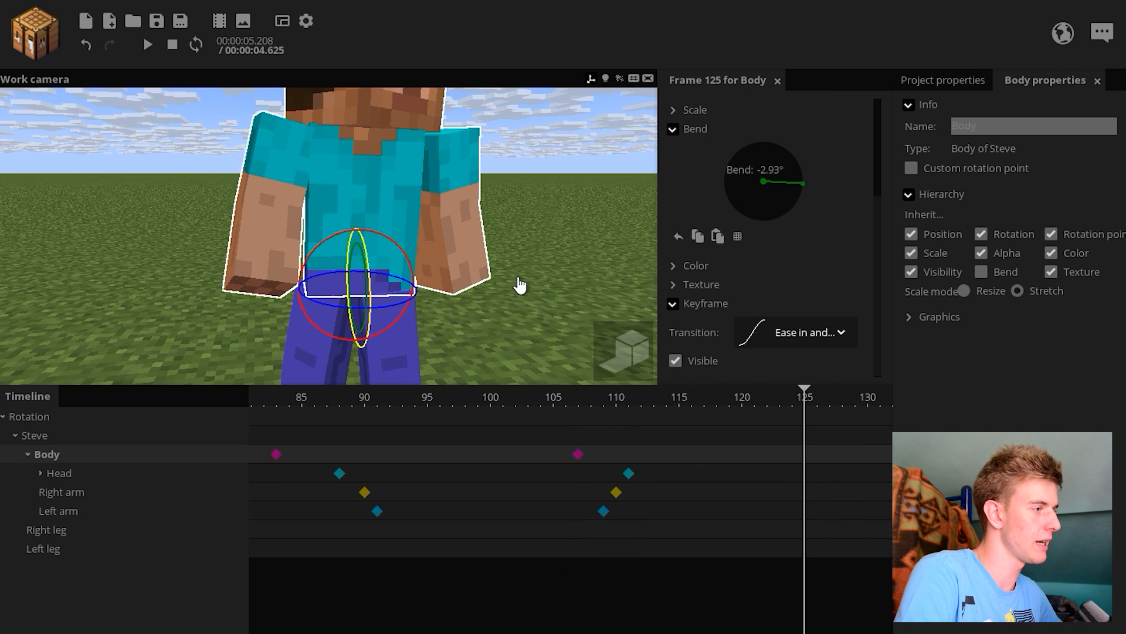
pyautogui.moveTo(519, 279); pyautogui.dragTo(506, 289, button='right')
pyautogui.moveTo(431, 297); pyautogui.dragTo(425, 300)
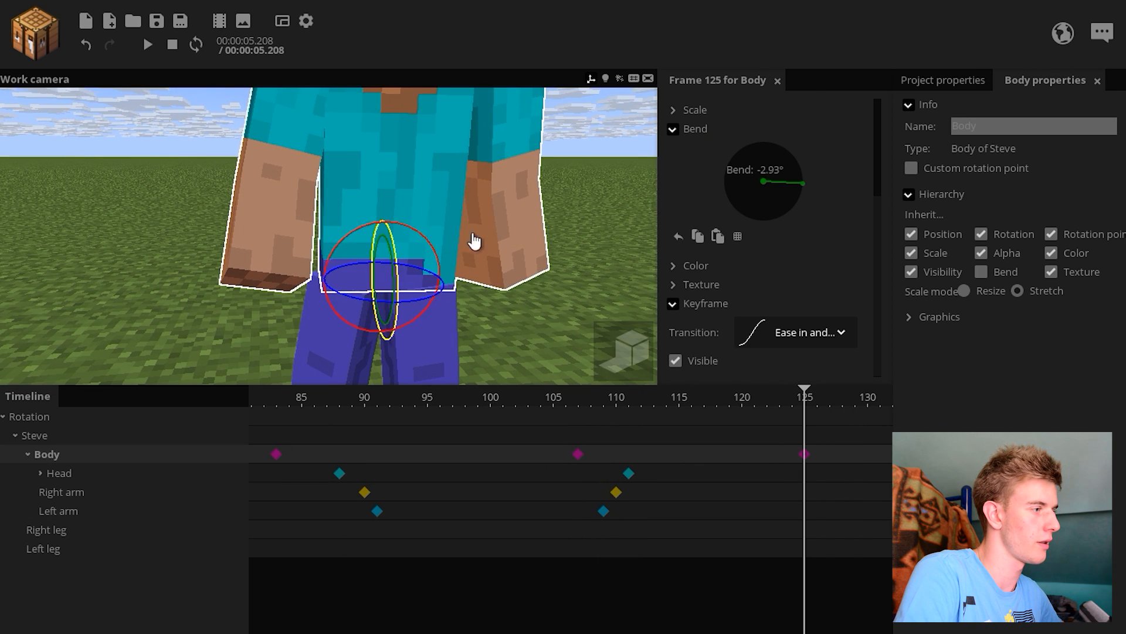
pyautogui.moveTo(474, 241); pyautogui.dragTo(436, 268, button='right')
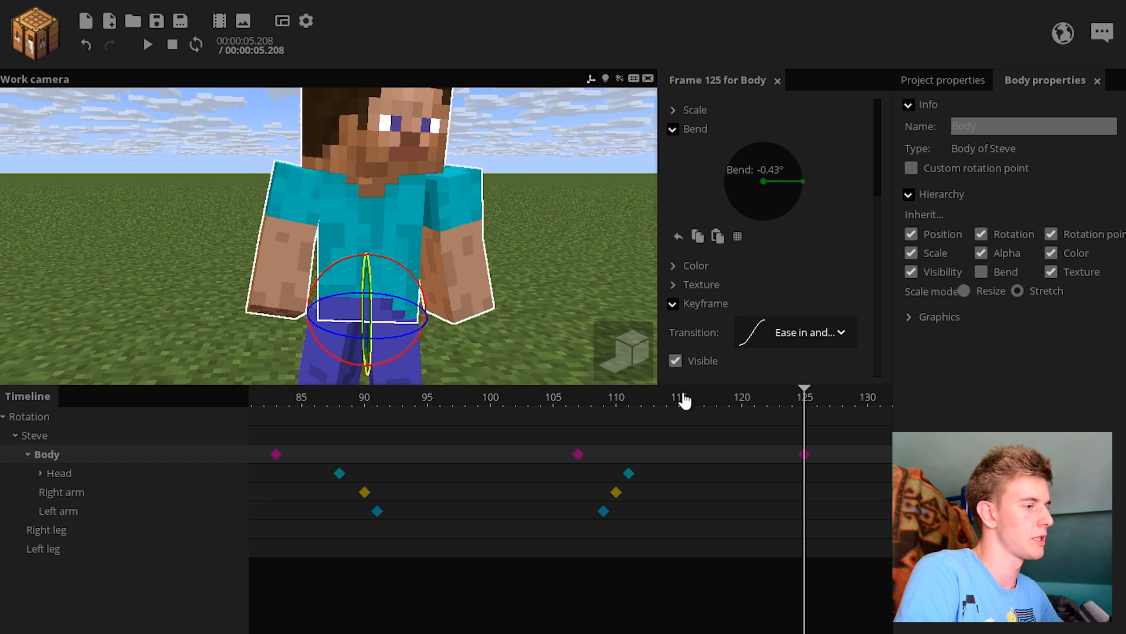
# Step: Delay the head keyframe at frame 111 to frame 113 and play back the turn
pyautogui.click(699, 399)
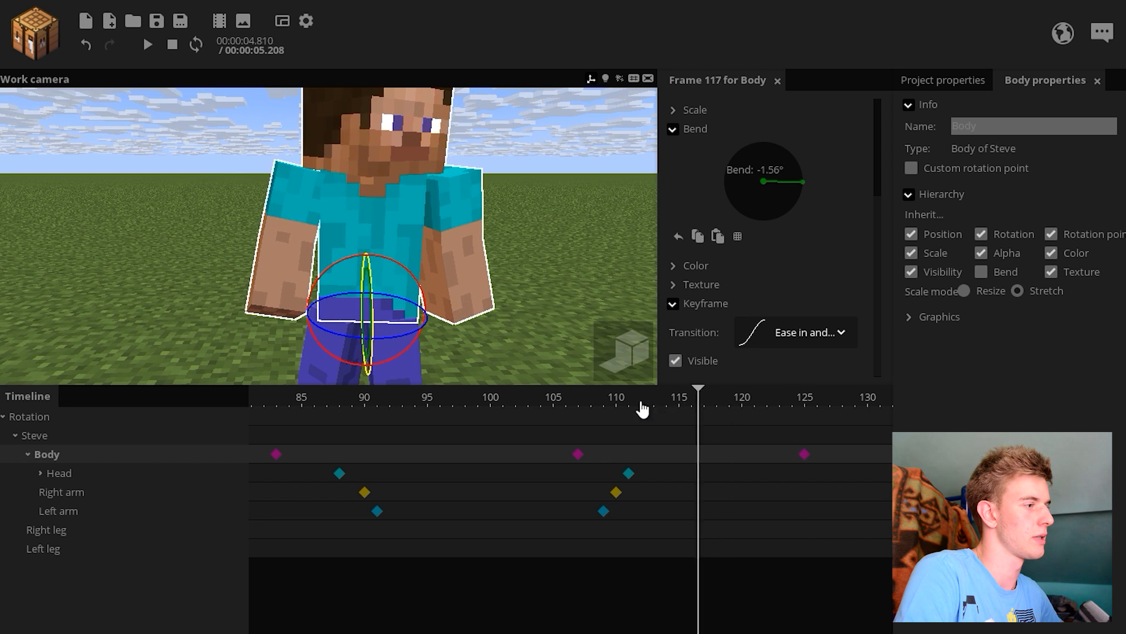
pyautogui.press('space')
pyautogui.click(464, 408)
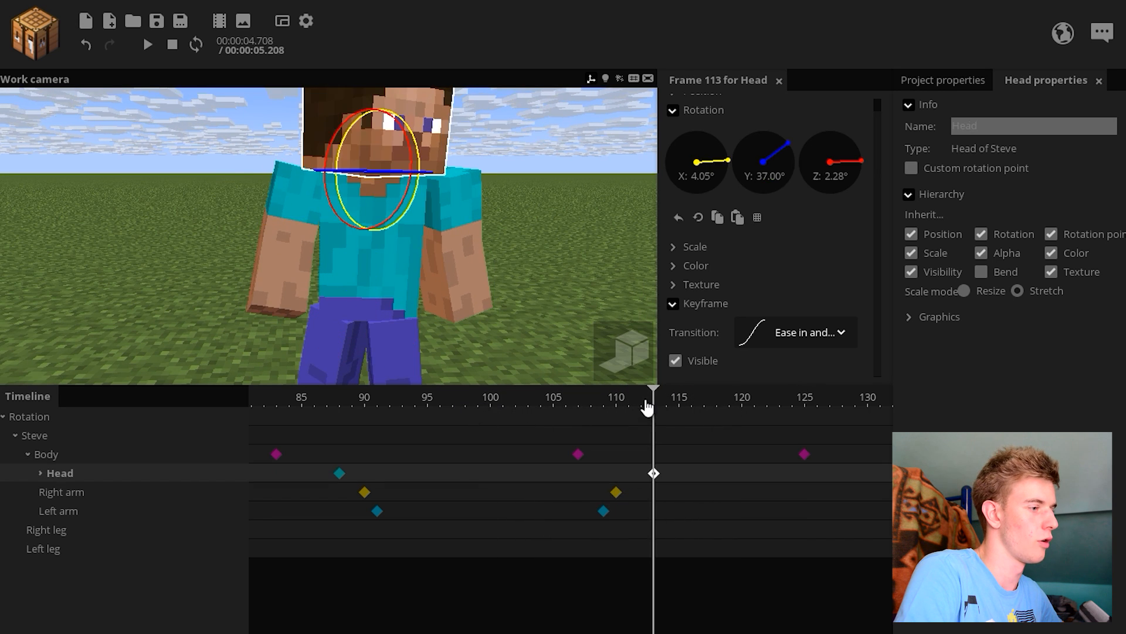
pyautogui.moveTo(644, 402); pyautogui.dragTo(453, 402)
pyautogui.press('space')
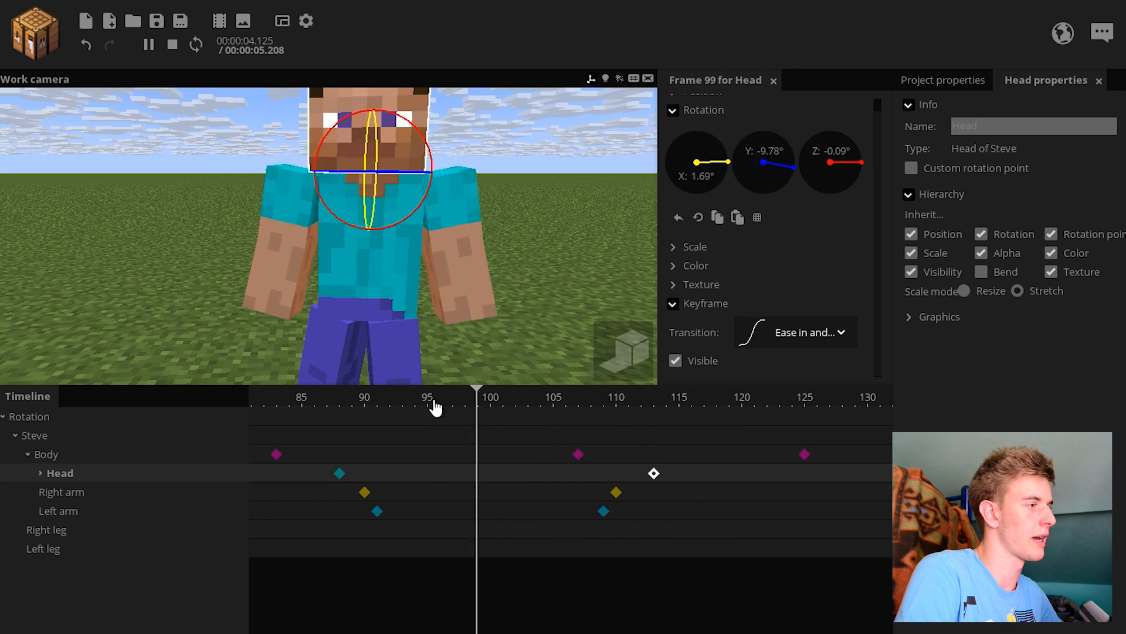
pyautogui.press('space')
# Step: Add a head keyframe at frame 130, set its Y rotation to about 38.5°, and play back the animation
pyautogui.click(654, 472)
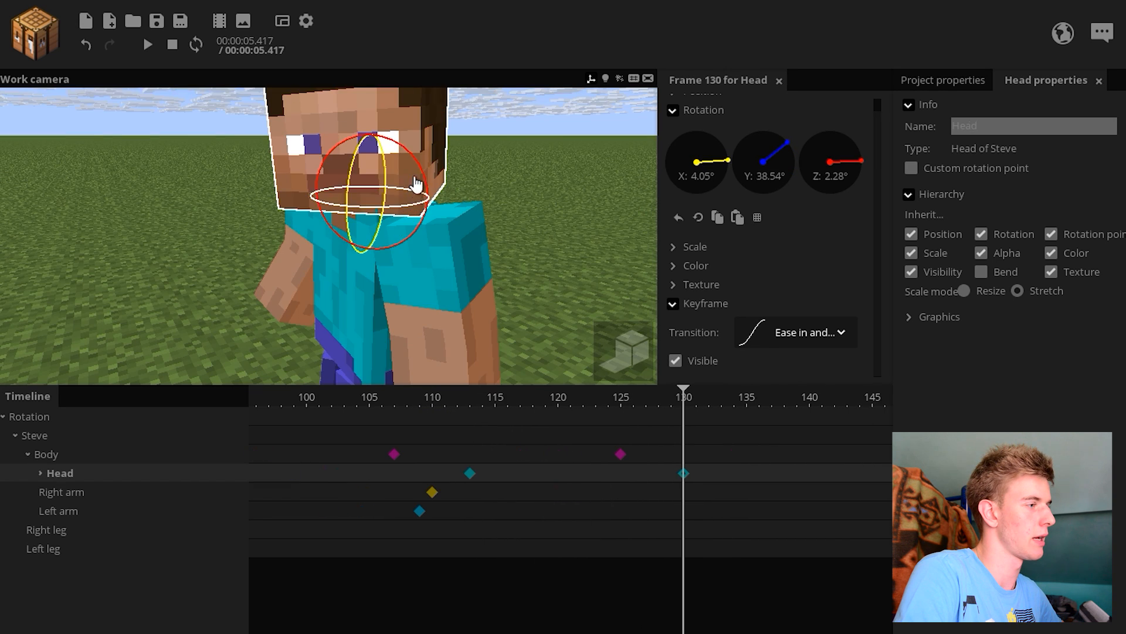
pyautogui.press('space')
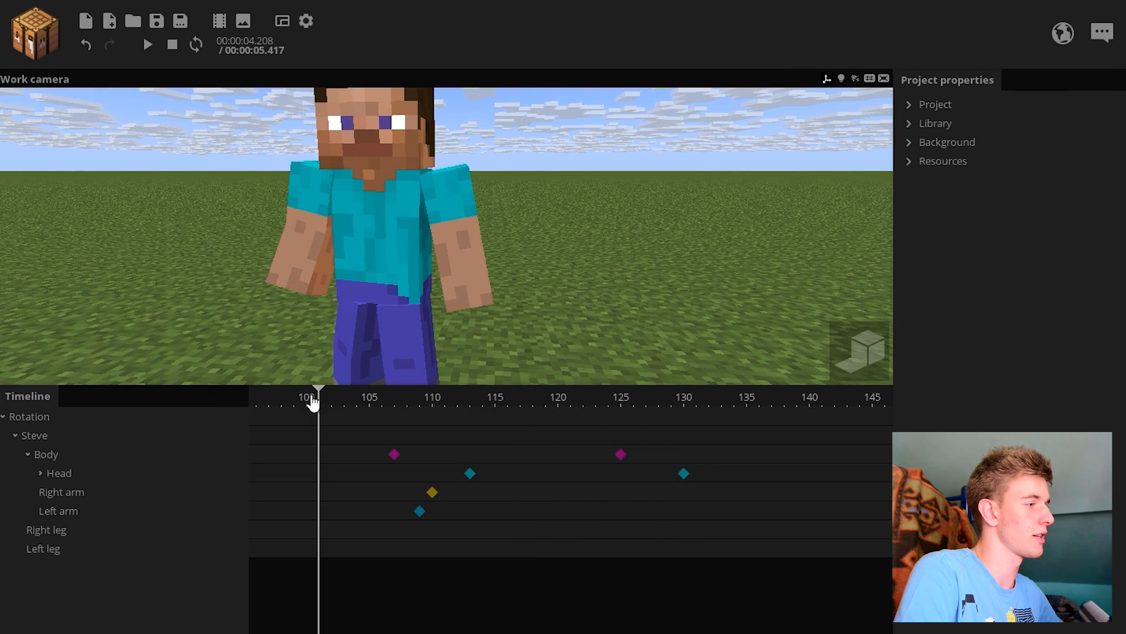
pyautogui.moveTo(314, 402); pyautogui.dragTo(20, 377)
pyautogui.press('space')
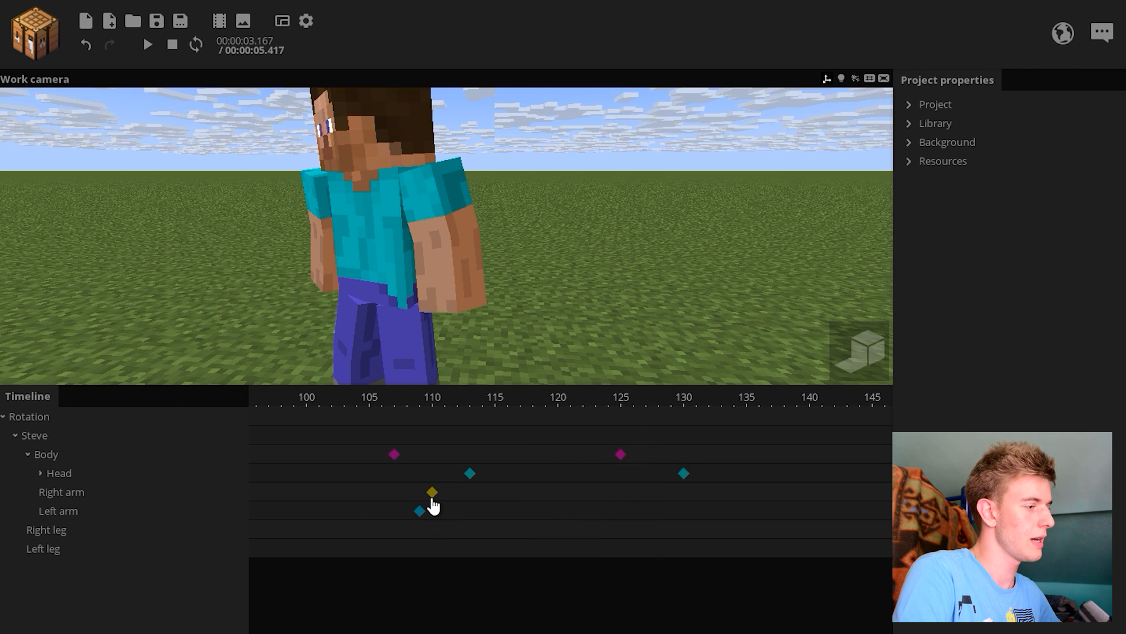
# Step: Review the right arm's pose at frame 110, add a keyframe at frame 129, and pose it at about X 3.59°, Y 23.64°, Z -15.50°
pyautogui.click(432, 493)
pyautogui.scroll(3, 423, 346)
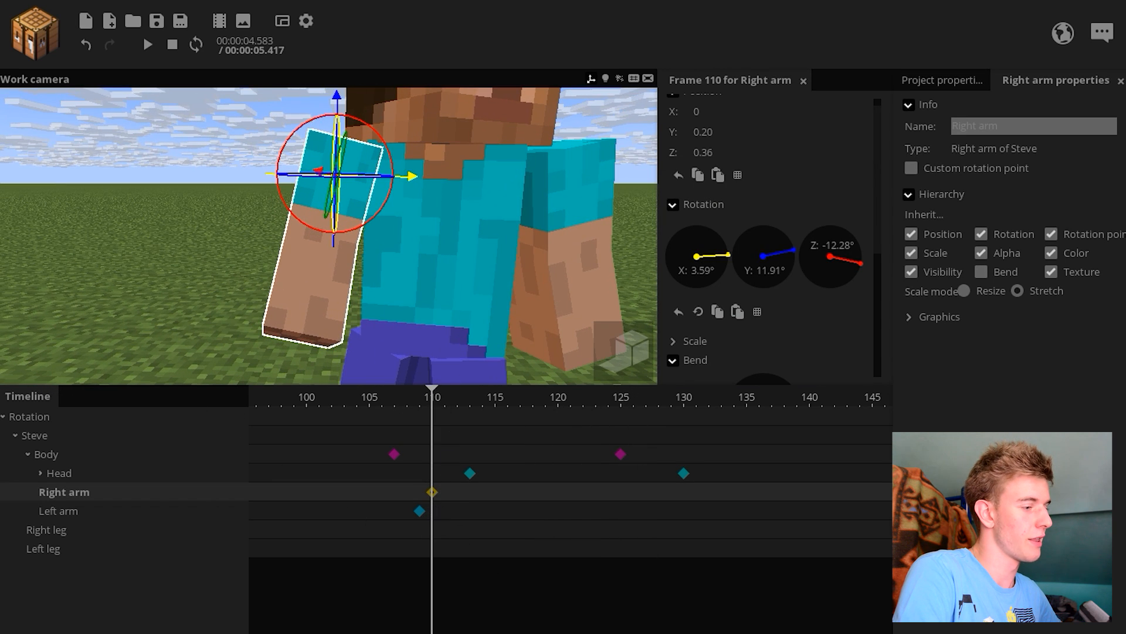
pyautogui.moveTo(577, 631); pyautogui.dragTo(532, 631)
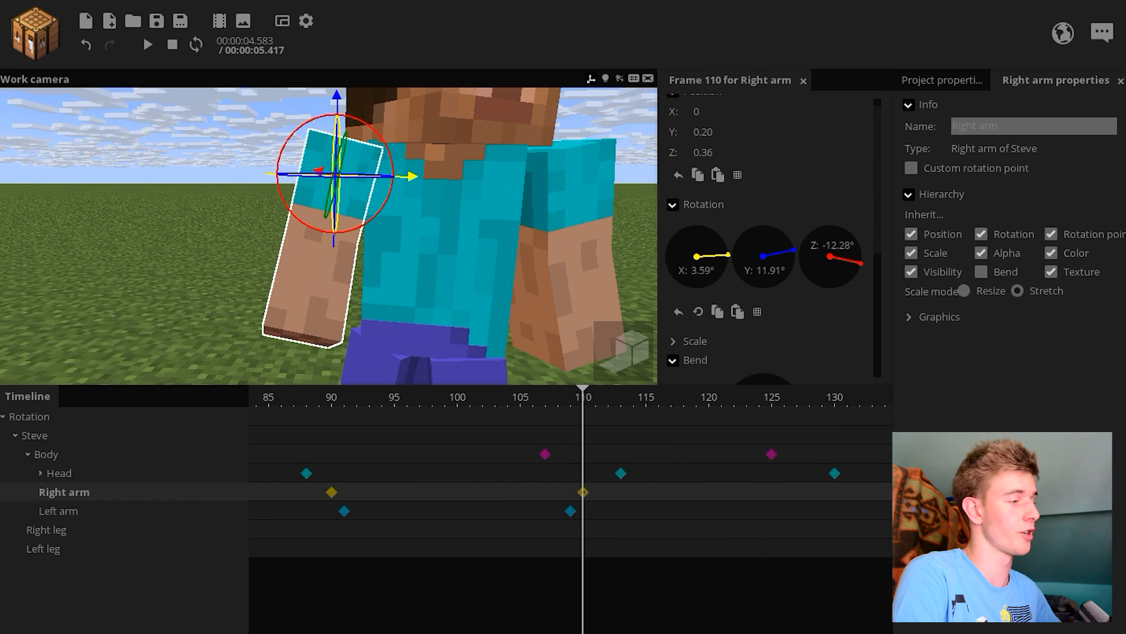
pyautogui.press('space')
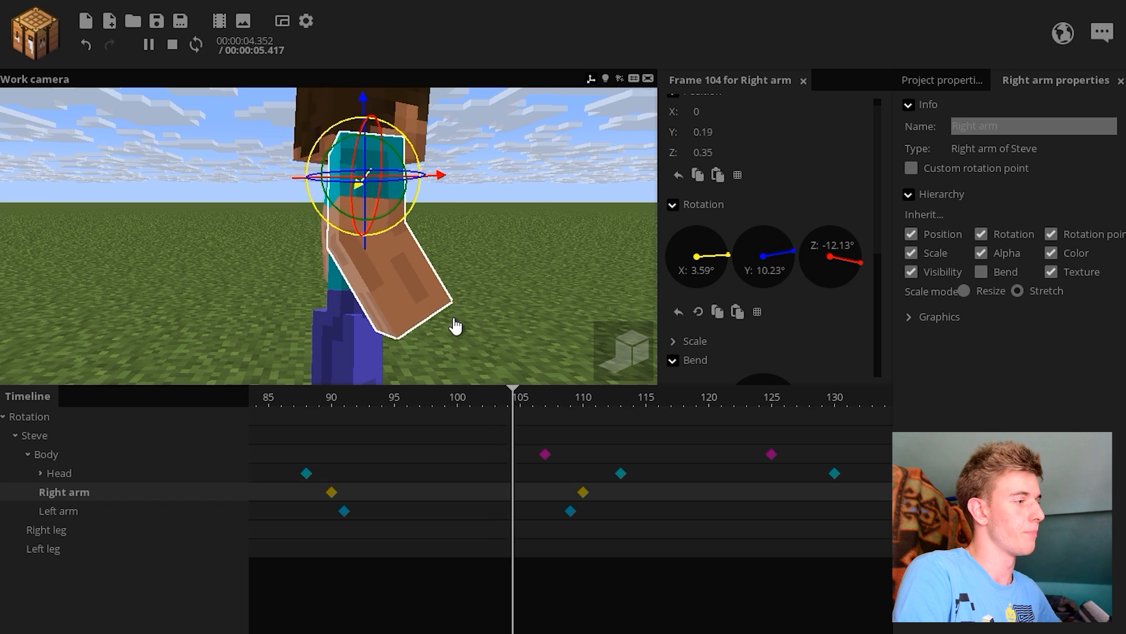
pyautogui.press('space')
pyautogui.click(583, 493)
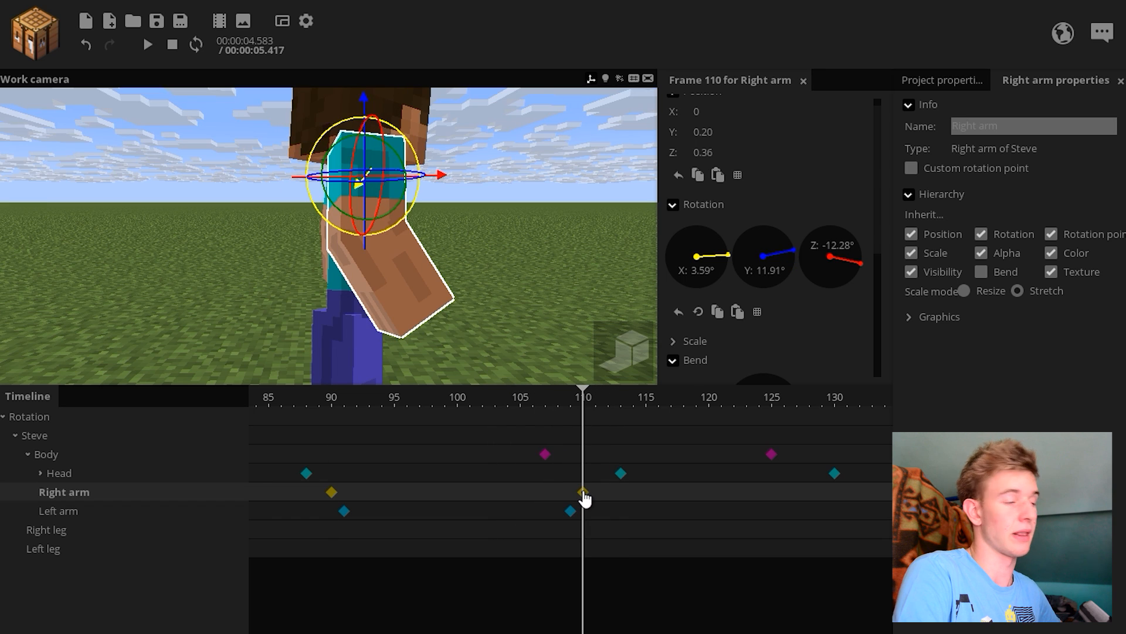
pyautogui.press('space')
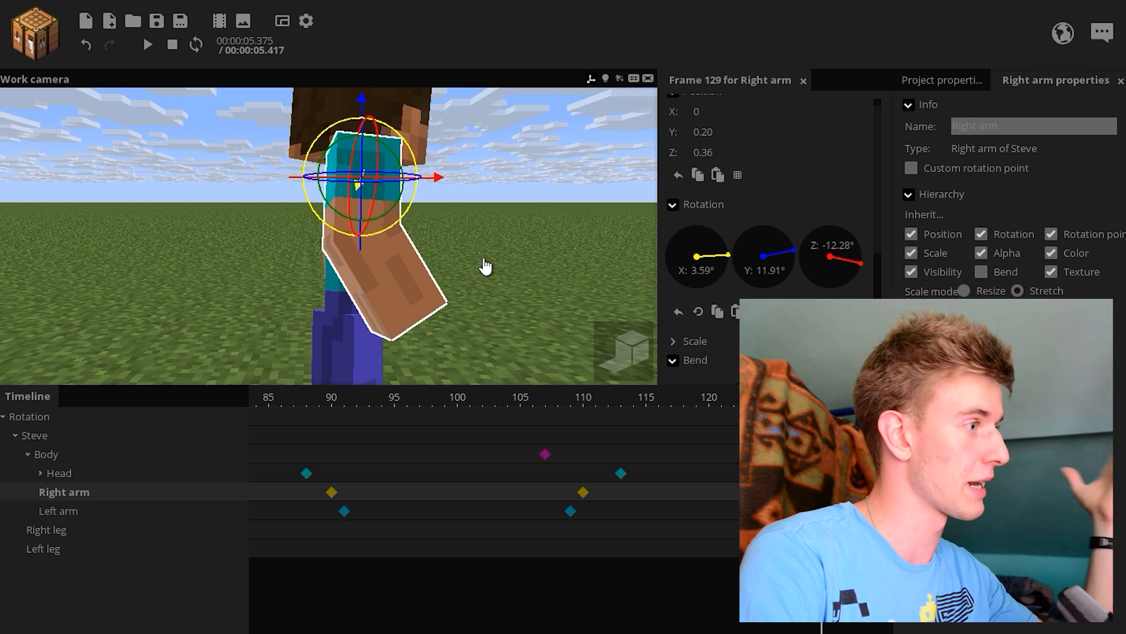
pyautogui.moveTo(482, 262); pyautogui.dragTo(448, 271)
pyautogui.moveTo(389, 213); pyautogui.dragTo(370, 230)
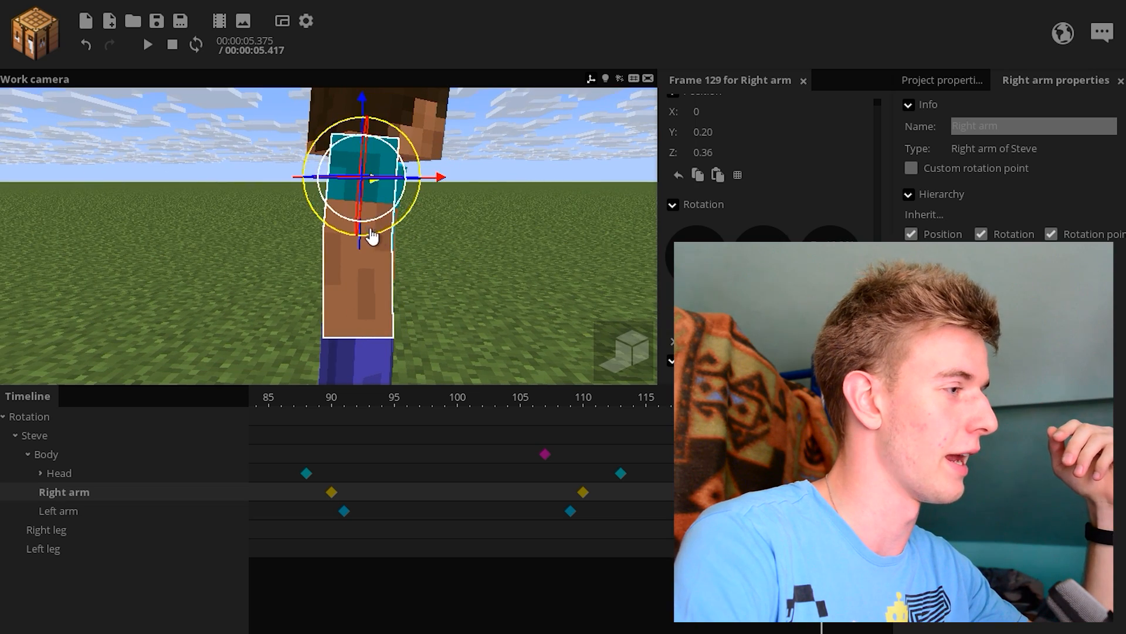
pyautogui.moveTo(381, 190); pyautogui.dragTo(389, 195)
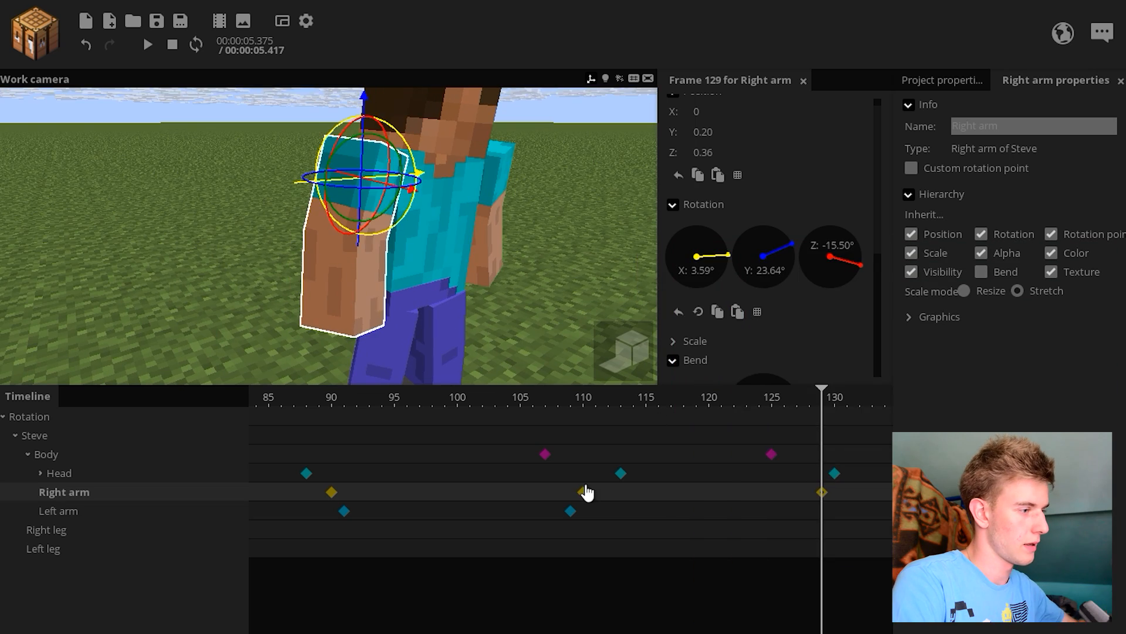
# Step: Compare the right arm's poses at frames 110 and 129 and play back the turn
pyautogui.click(585, 491)
pyautogui.scroll(-4, 852, 358)
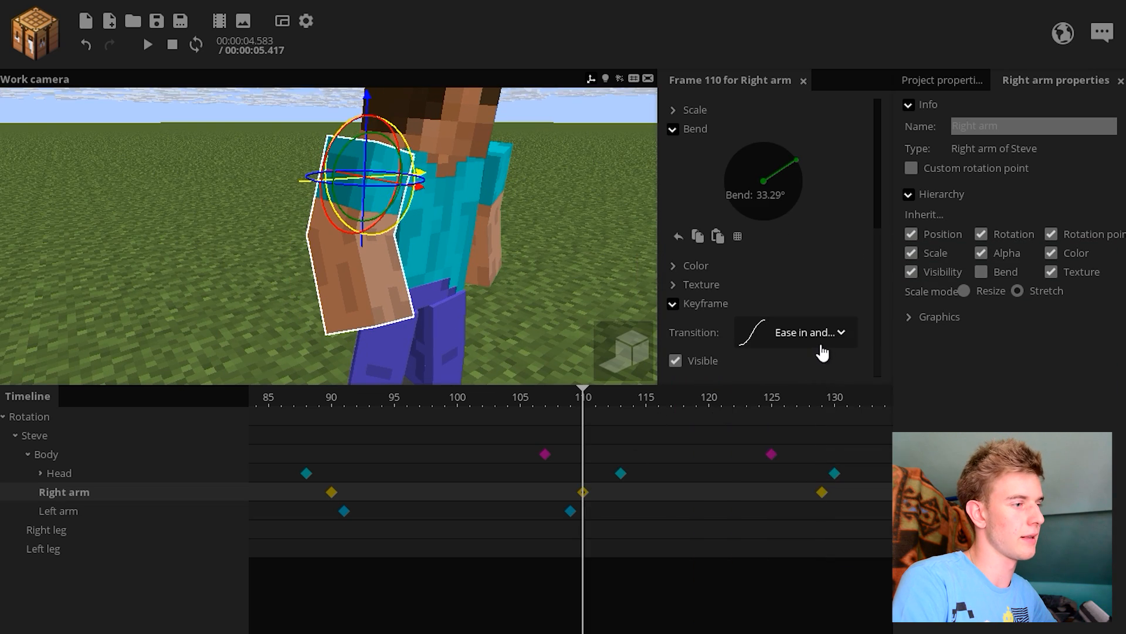
pyautogui.click(822, 492)
pyautogui.click(585, 493)
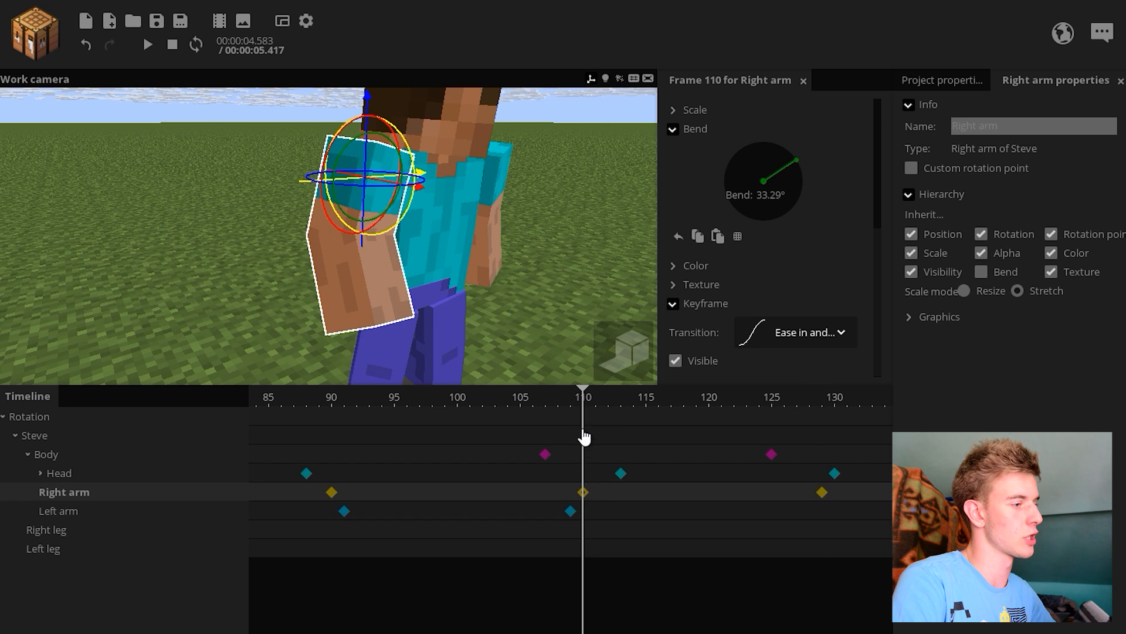
pyautogui.moveTo(581, 404); pyautogui.dragTo(311, 424)
pyautogui.press('space')
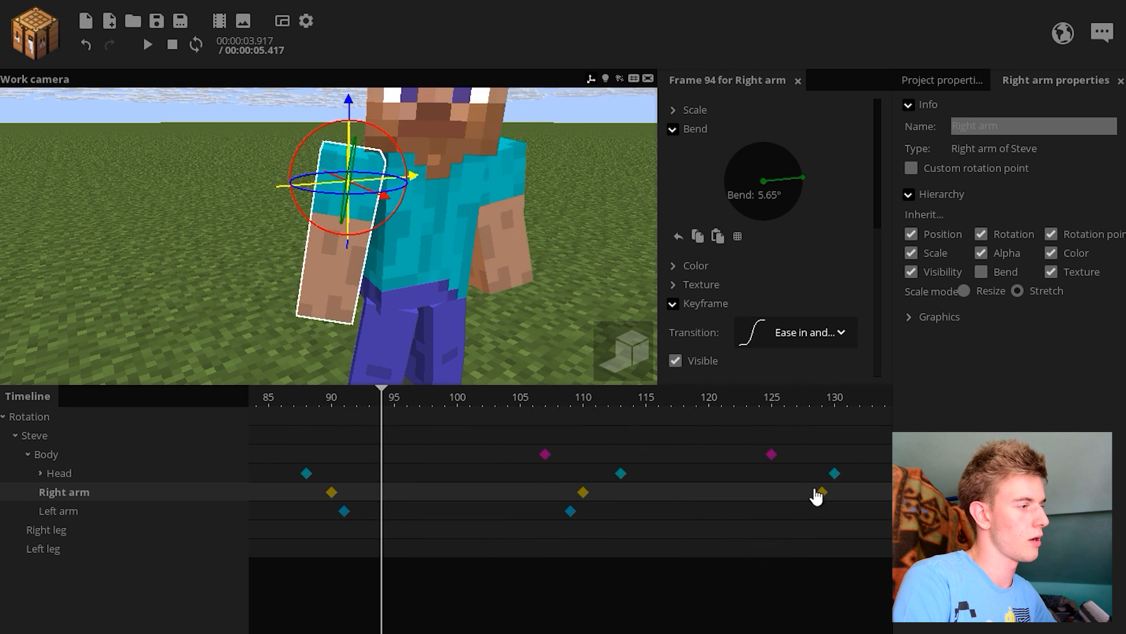
# Step: Refine the right arm's pose at frame 129, deselect it, and play back the animation
pyautogui.click(822, 492)
pyautogui.moveTo(414, 206); pyautogui.dragTo(352, 254)
pyautogui.click(236, 348)
pyautogui.moveTo(581, 405); pyautogui.dragTo(305, 396)
pyautogui.press('space')
pyautogui.press('space')
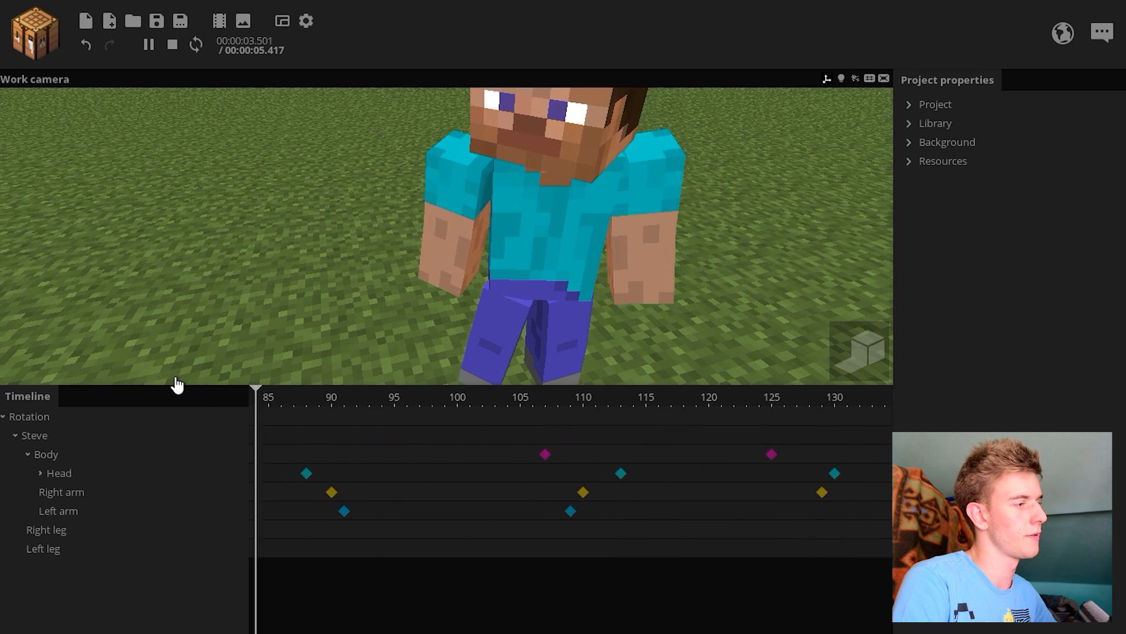
pyautogui.press('space')
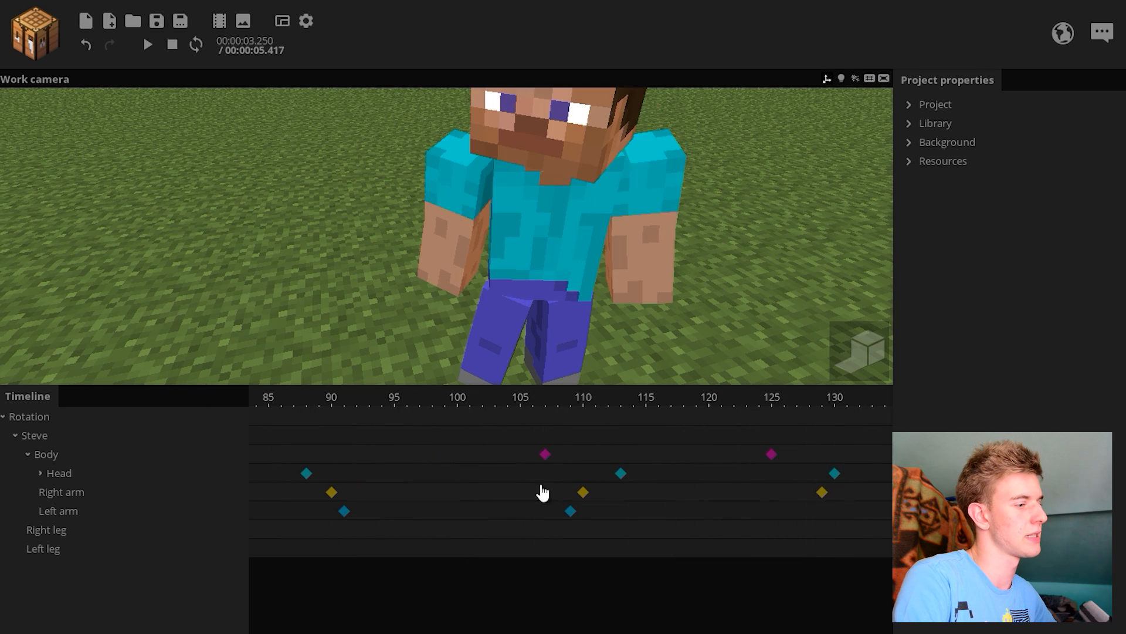
# Step: Delay the right arm keyframe at frame 129 to frame 132 and play back the movement
pyautogui.click(583, 492)
pyautogui.click(822, 492)
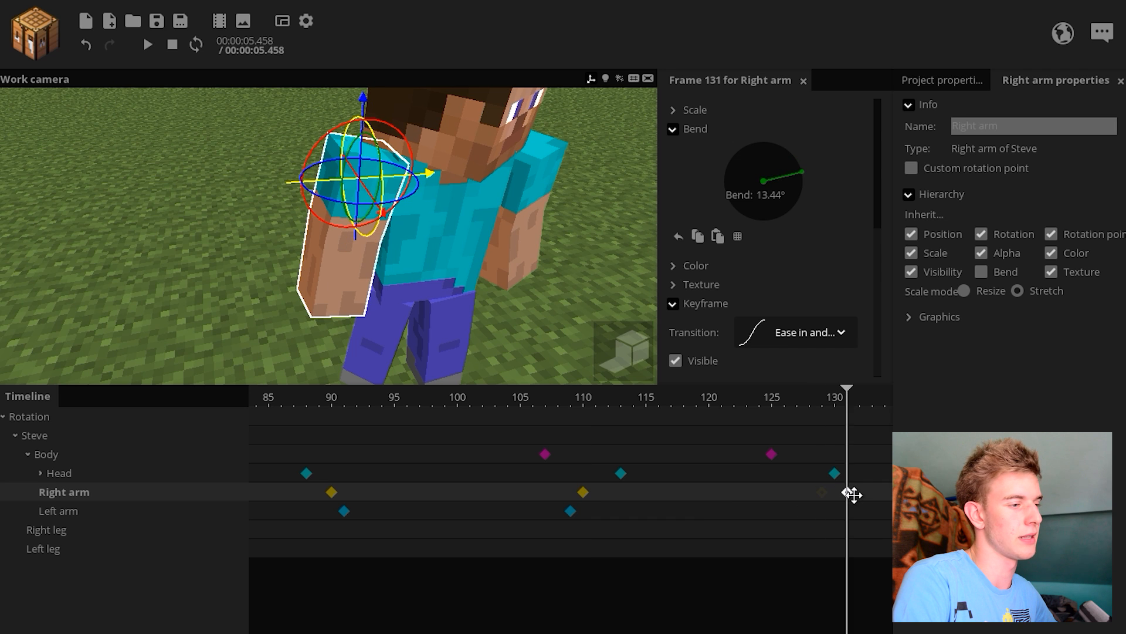
pyautogui.moveTo(829, 398); pyautogui.dragTo(582, 411)
pyautogui.press('space')
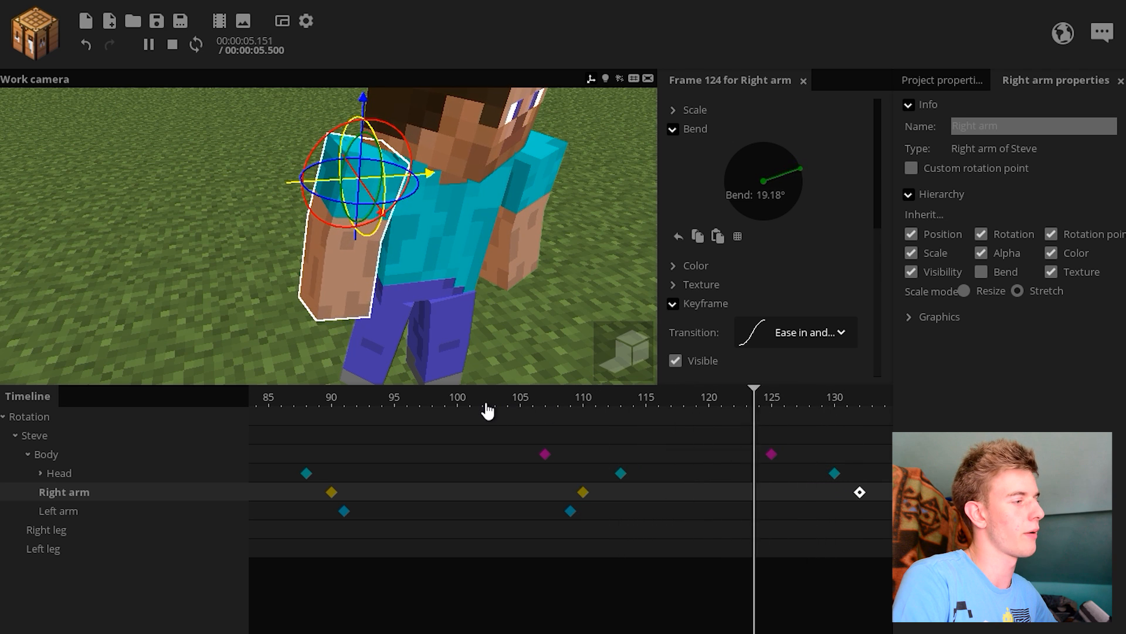
pyautogui.press('space')
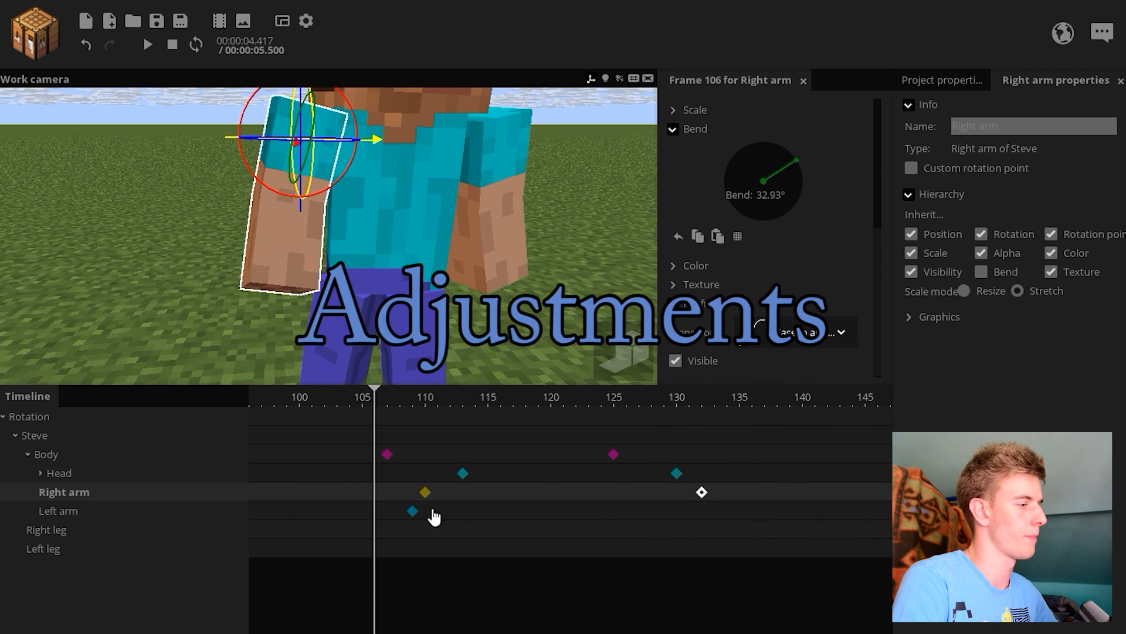
# Step: Review the left arm's motion after frame 109, add a left arm keyframe at frame 129, bend it to about 15.44°, and start rotating it
pyautogui.click(413, 510)
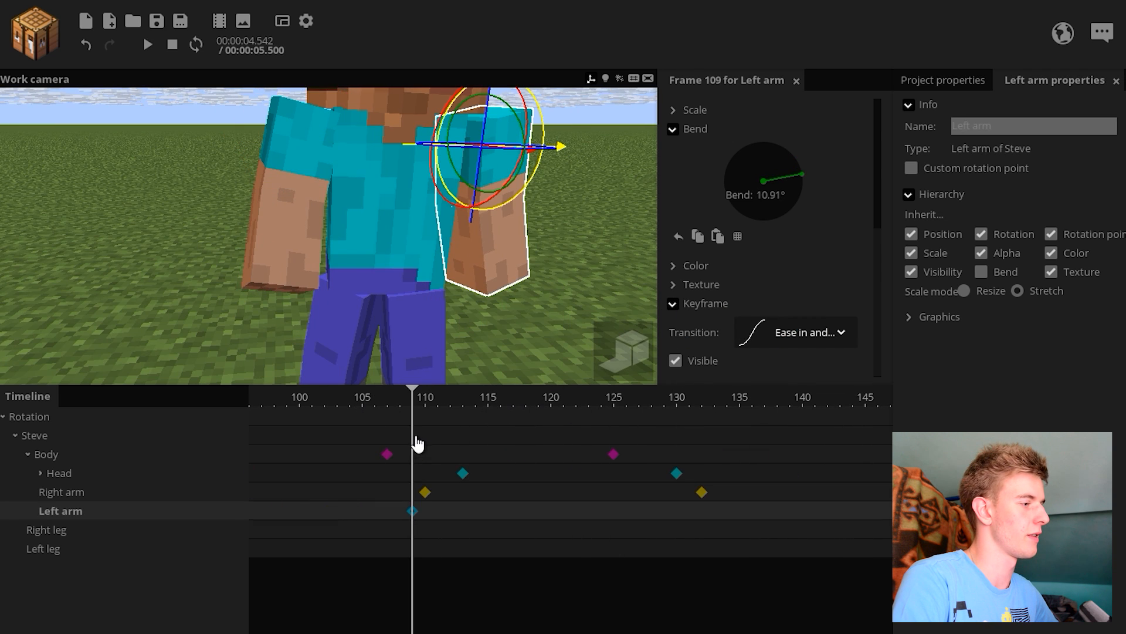
pyautogui.moveTo(429, 402); pyautogui.dragTo(298, 442)
pyautogui.press('space')
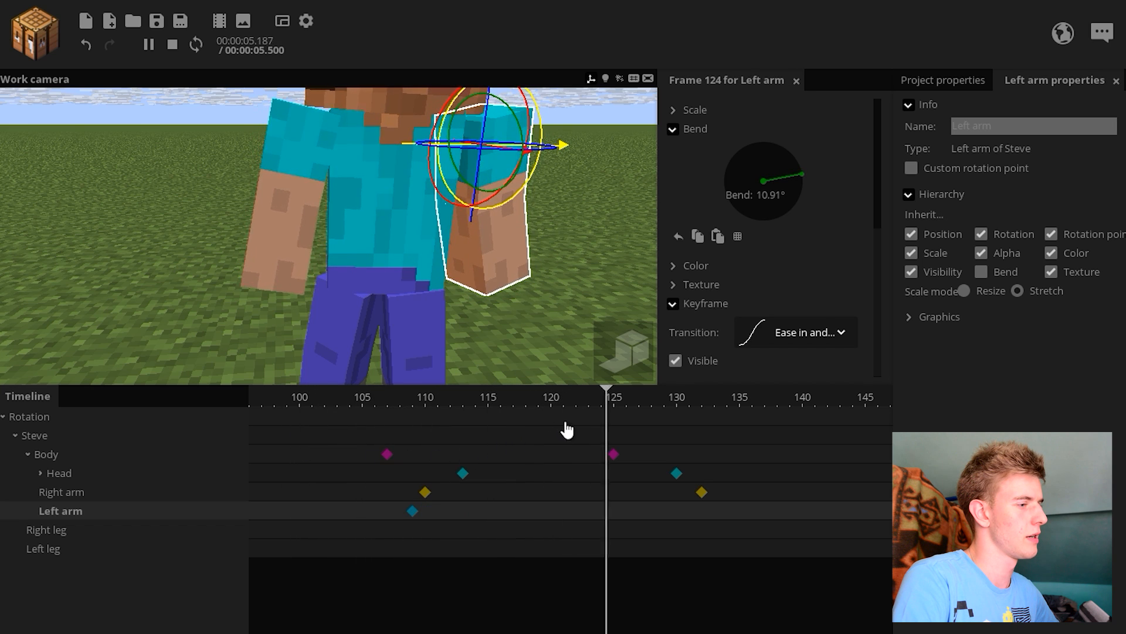
pyautogui.press('space')
pyautogui.moveTo(650, 406); pyautogui.dragTo(660, 406)
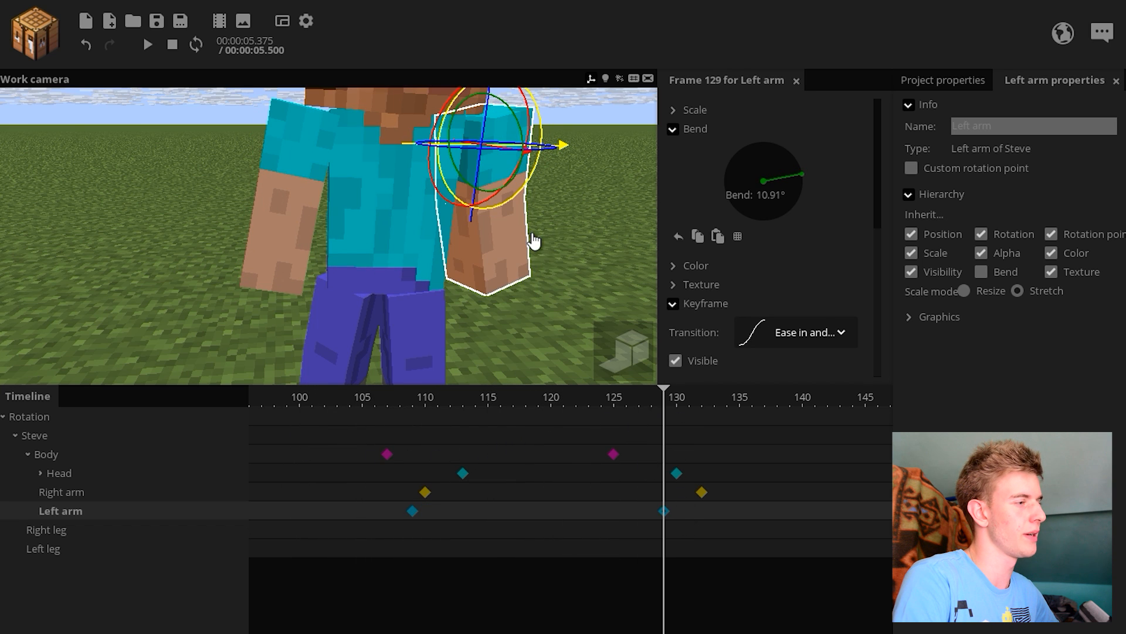
pyautogui.moveTo(534, 242); pyautogui.dragTo(509, 212)
pyautogui.moveTo(509, 213); pyautogui.dragTo(508, 207)
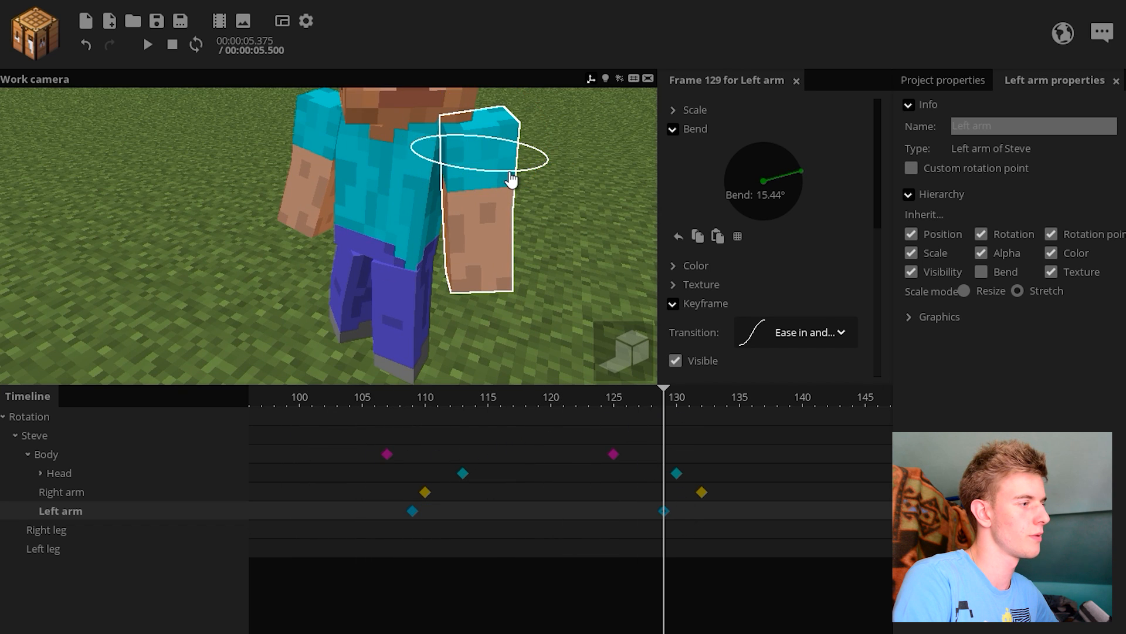
# Step: Move the left arm's keyframe at frame 129 to frame 136, playing back the motion to judge its timing
pyautogui.moveTo(535, 247); pyautogui.dragTo(598, 378, button='middle')
pyautogui.press('space')
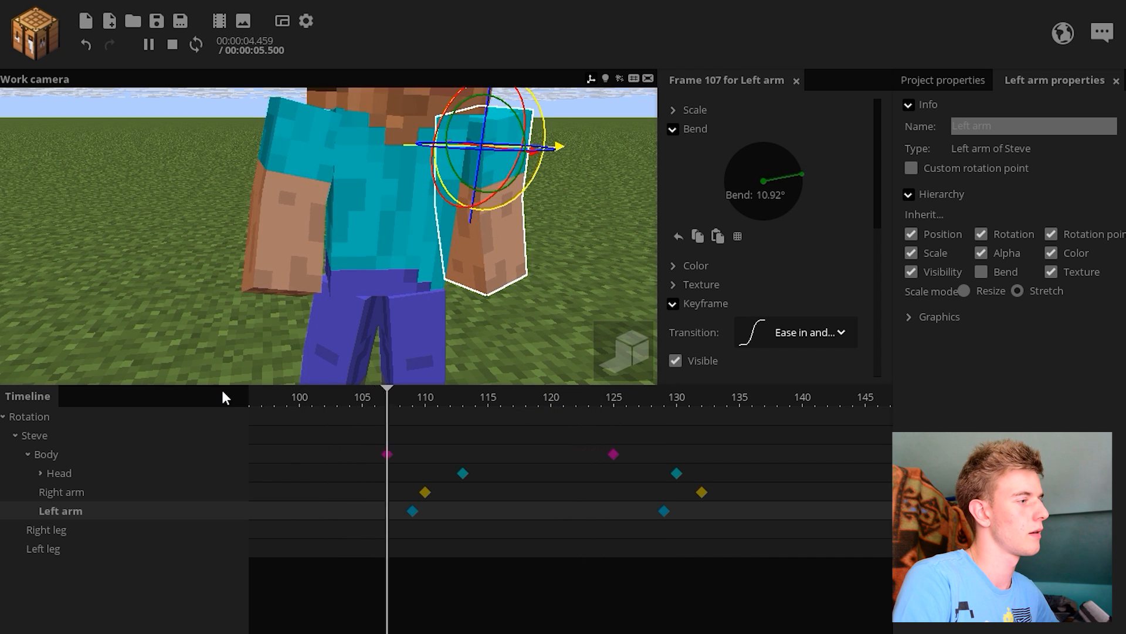
pyautogui.moveTo(662, 511)
pyautogui.mouseDown()
pyautogui.moveTo(630, 510)
pyautogui.moveTo(655, 514)
pyautogui.mouseUp()
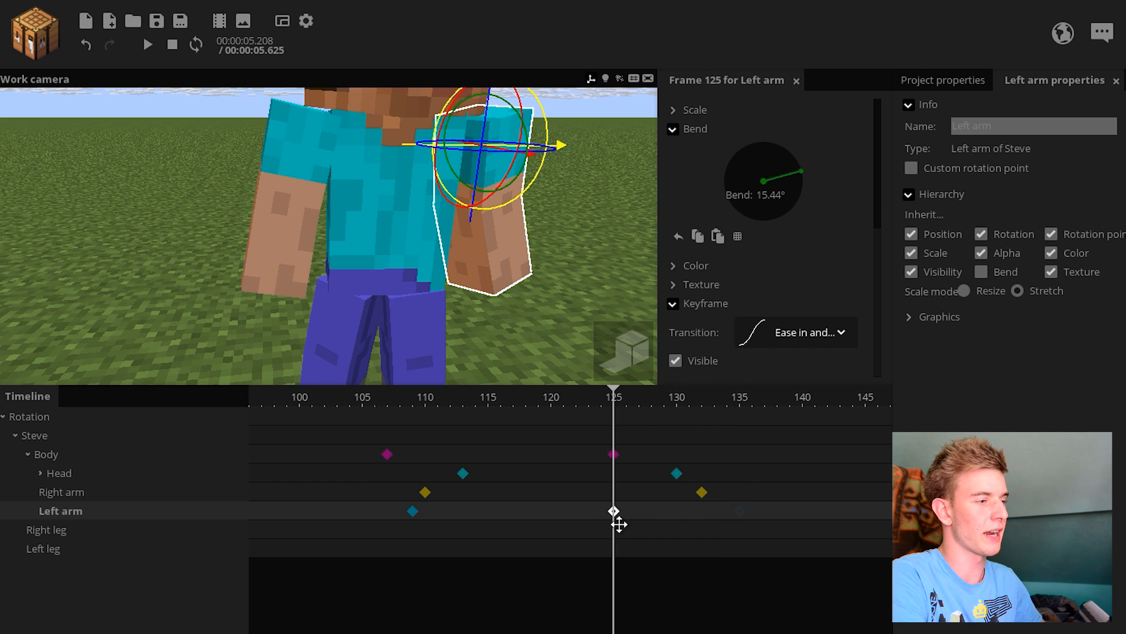
pyautogui.moveTo(563, 409); pyautogui.dragTo(290, 419)
pyautogui.press('space')
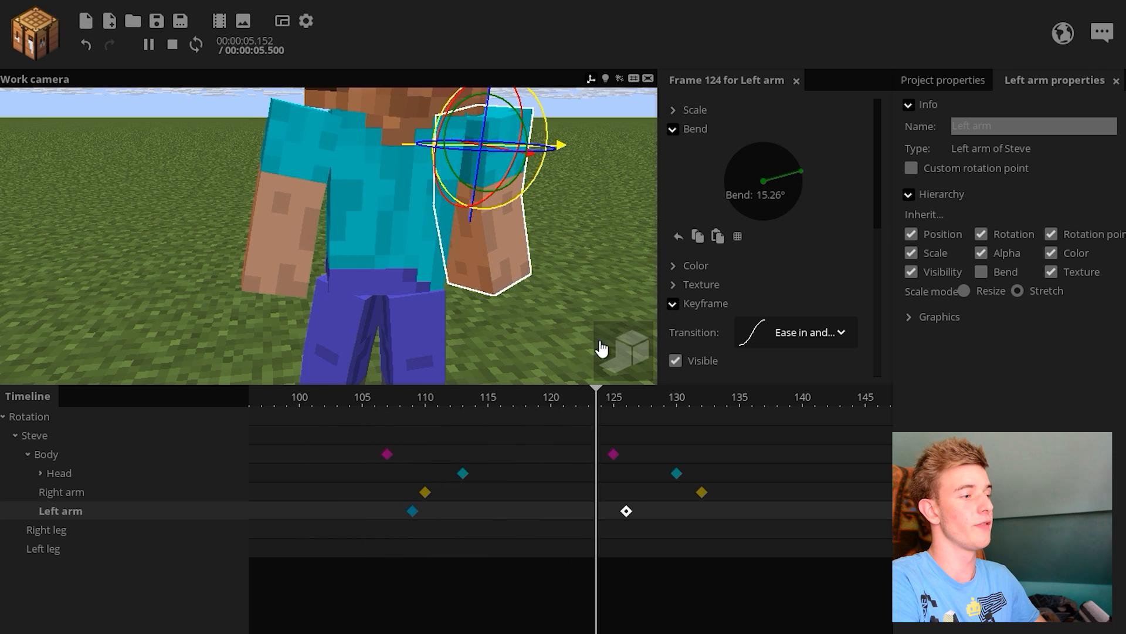
pyautogui.press('space')
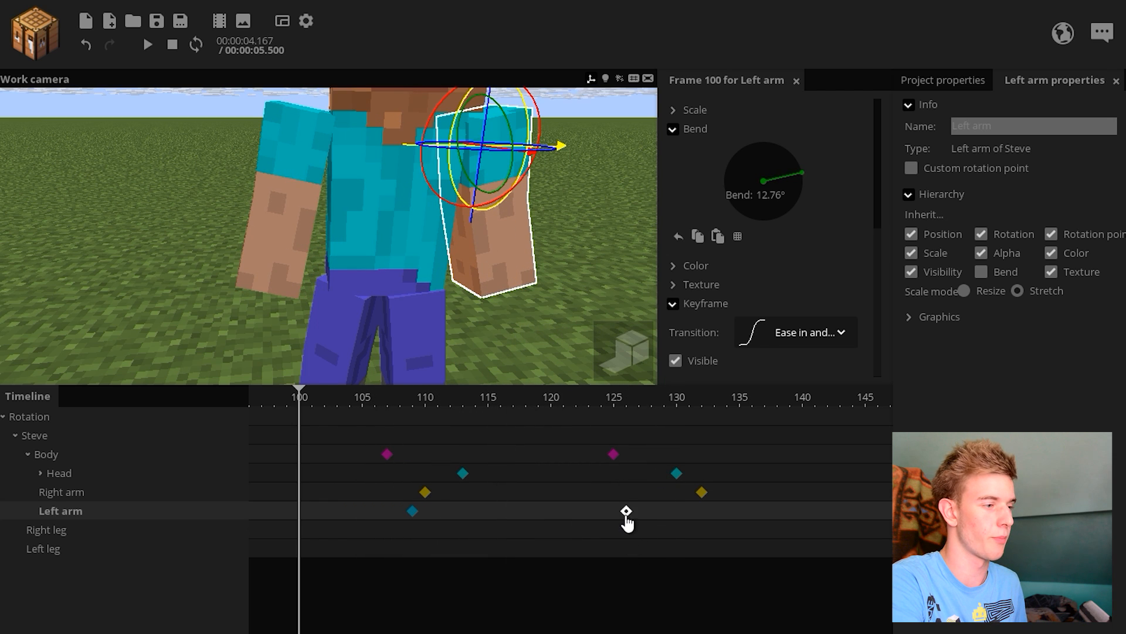
pyautogui.moveTo(626, 516); pyautogui.dragTo(704, 513)
pyautogui.press('space')
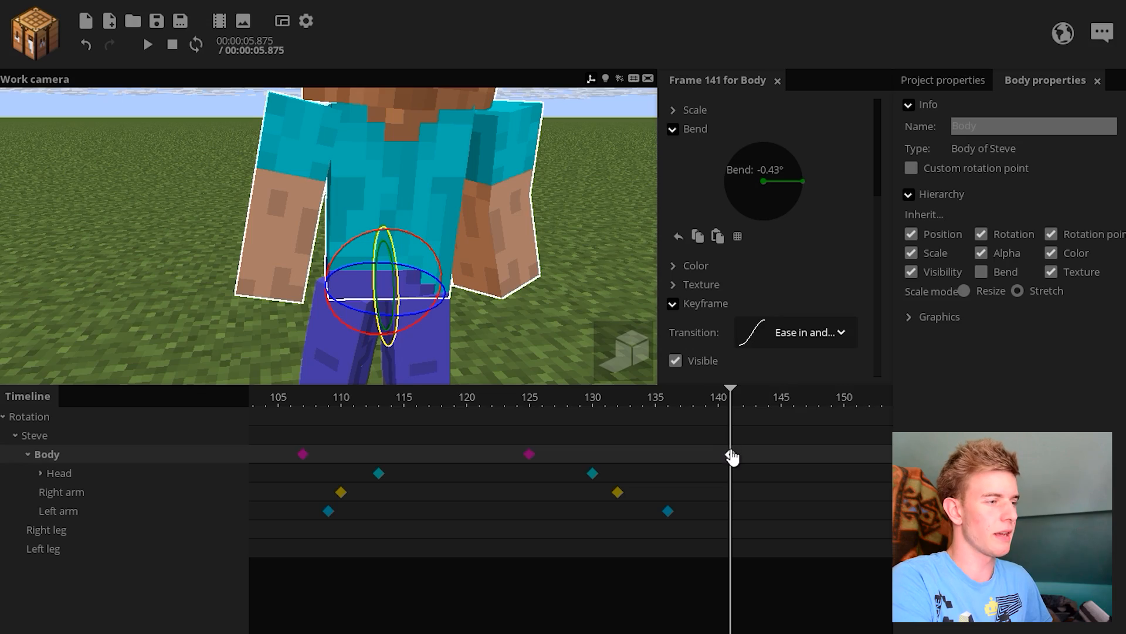
# Step: Place the body's newest keyframe at frame 140 and select it for posing
pyautogui.moveTo(620, 409); pyautogui.dragTo(505, 431)
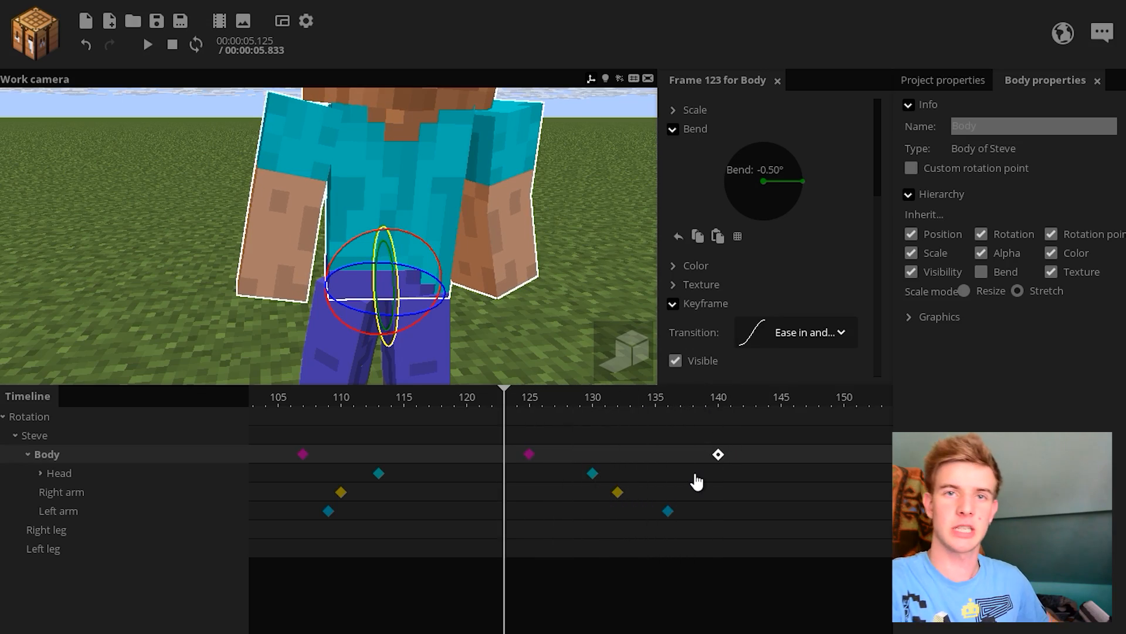
pyautogui.click(718, 455)
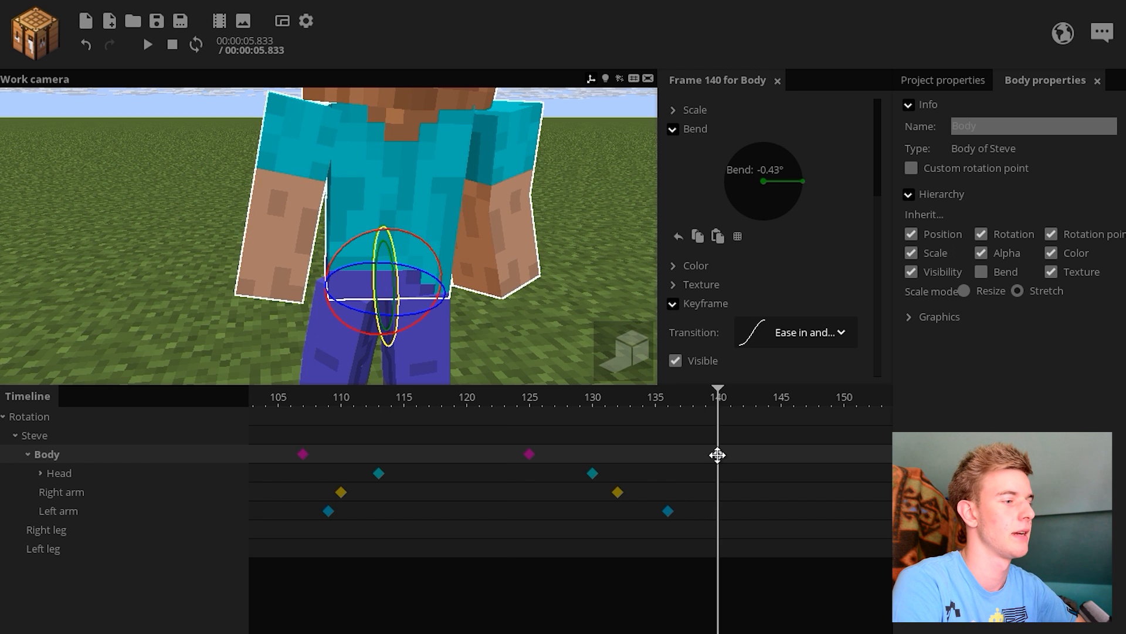
pyautogui.press('w')
pyautogui.moveTo(496, 315); pyautogui.dragTo(394, 268, button='right')
pyautogui.moveTo(394, 254); pyautogui.dragTo(420, 215)
pyautogui.moveTo(449, 215); pyautogui.dragTo(529, 318)
pyautogui.click(720, 460)
pyautogui.click(719, 460)
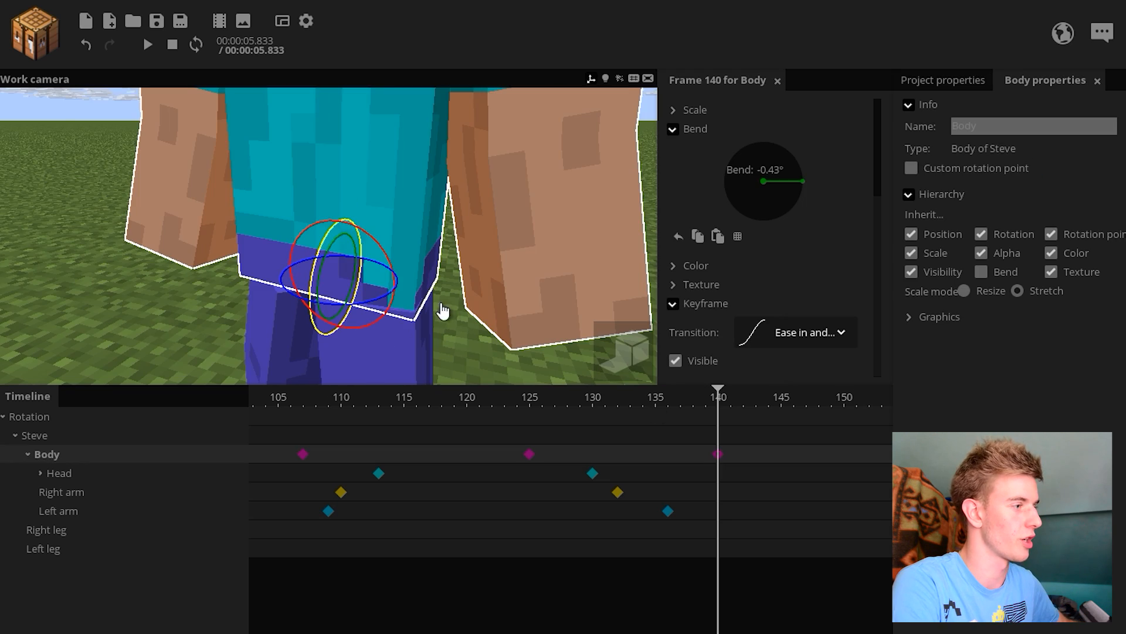
# Step: Tilt the body slightly at frame 140 and bend it to about -1.87°
pyautogui.press('w')
pyautogui.moveTo(441, 305); pyautogui.dragTo(445, 320, button='right')
pyautogui.moveTo(436, 264); pyautogui.dragTo(434, 260, button='right')
pyautogui.moveTo(374, 232); pyautogui.dragTo(370, 233)
pyautogui.moveTo(432, 176); pyautogui.dragTo(432, 175)
pyautogui.scroll(-5, 368, 181)
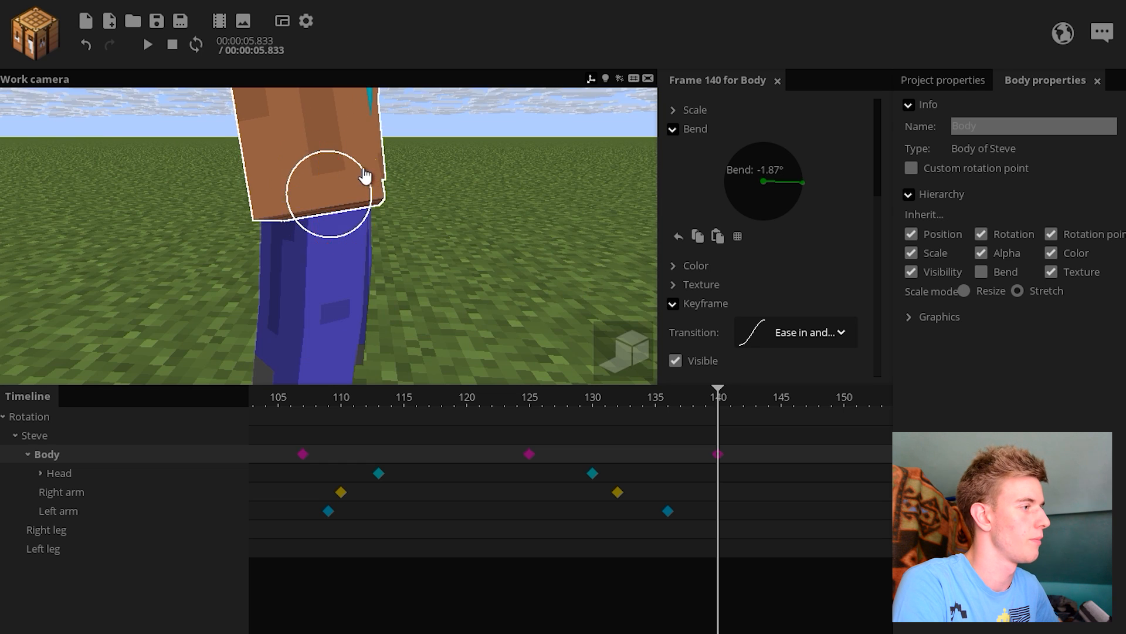
# Step: Compare the body poses at frames 125 and 140 and play back the movement between them
pyautogui.click(537, 469)
pyautogui.click(723, 461)
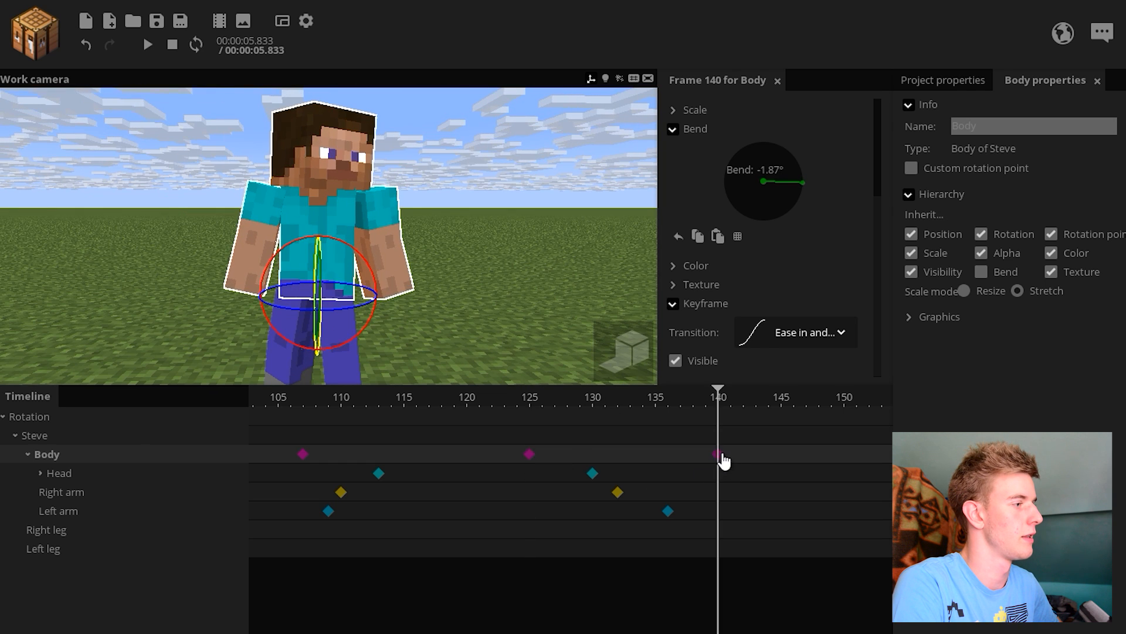
pyautogui.scroll(3, 517, 280)
pyautogui.click(537, 462)
pyautogui.click(715, 456)
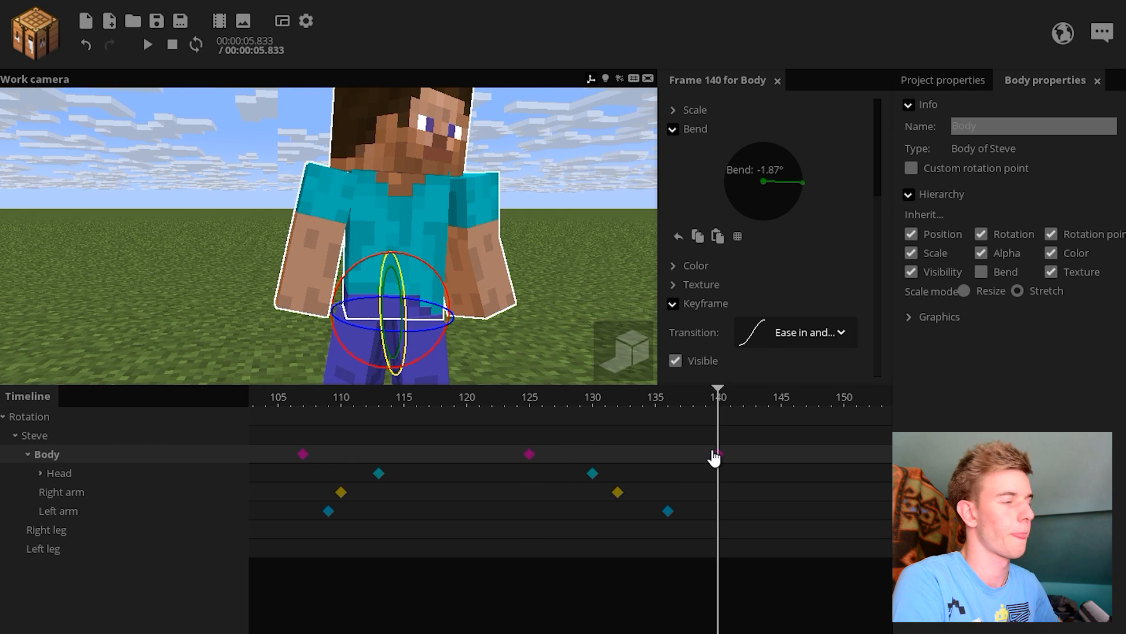
pyautogui.press('space')
pyautogui.moveTo(642, 402); pyautogui.dragTo(307, 395)
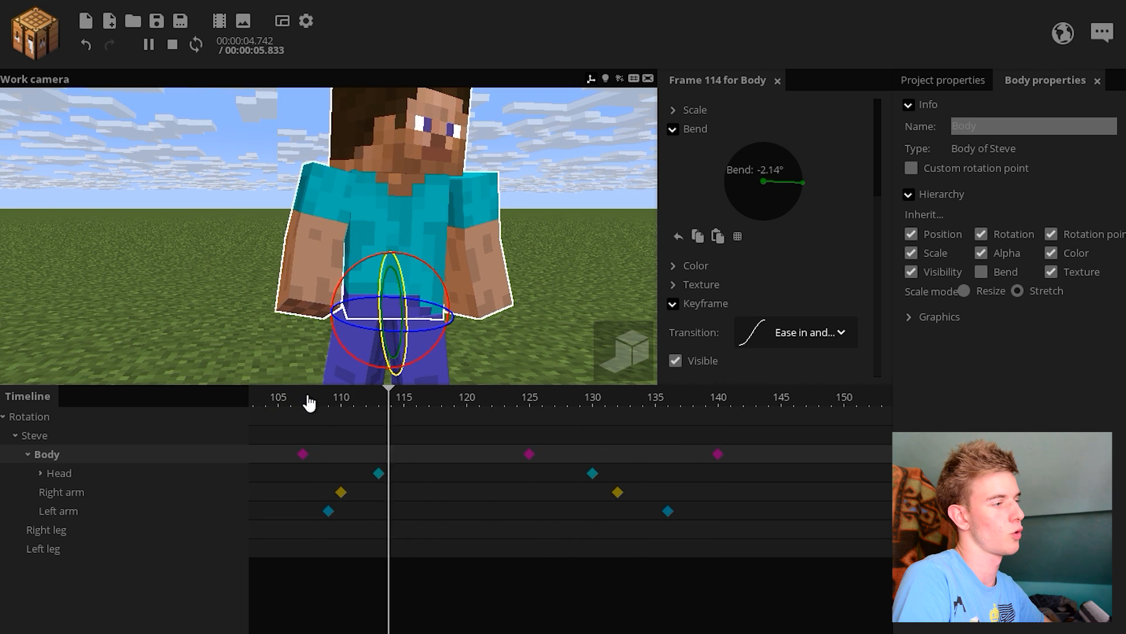
pyautogui.click(722, 460)
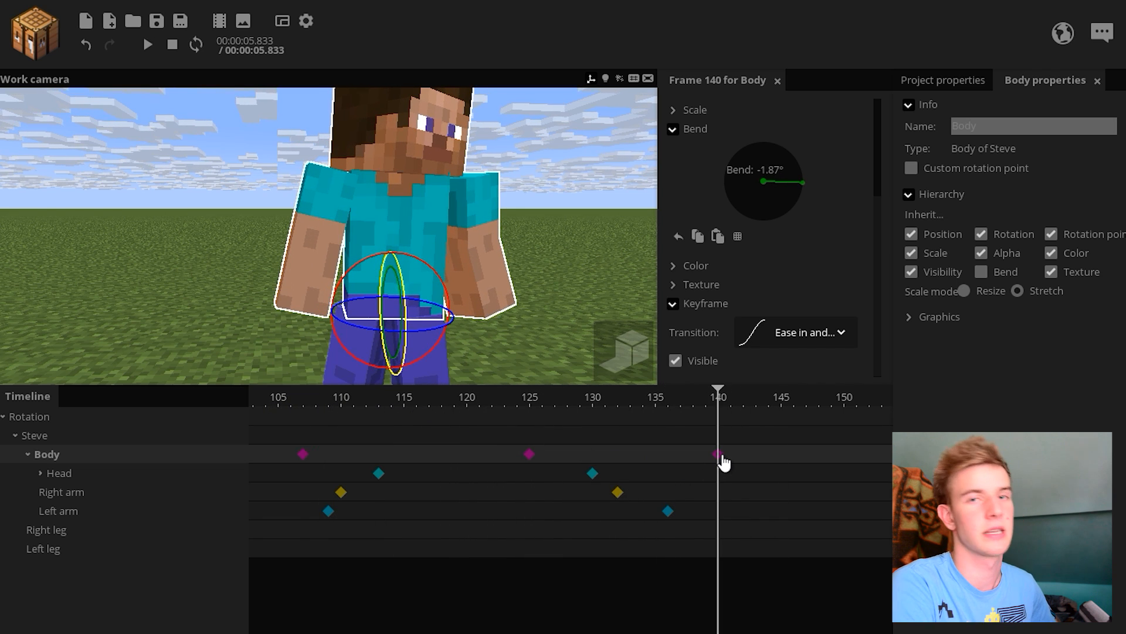
# Step: Add a head keyframe at frame 143, slightly after the body's, and play back the head motion
pyautogui.moveTo(749, 477); pyautogui.dragTo(759, 475)
pyautogui.moveTo(573, 289); pyautogui.dragTo(573, 290, button='right')
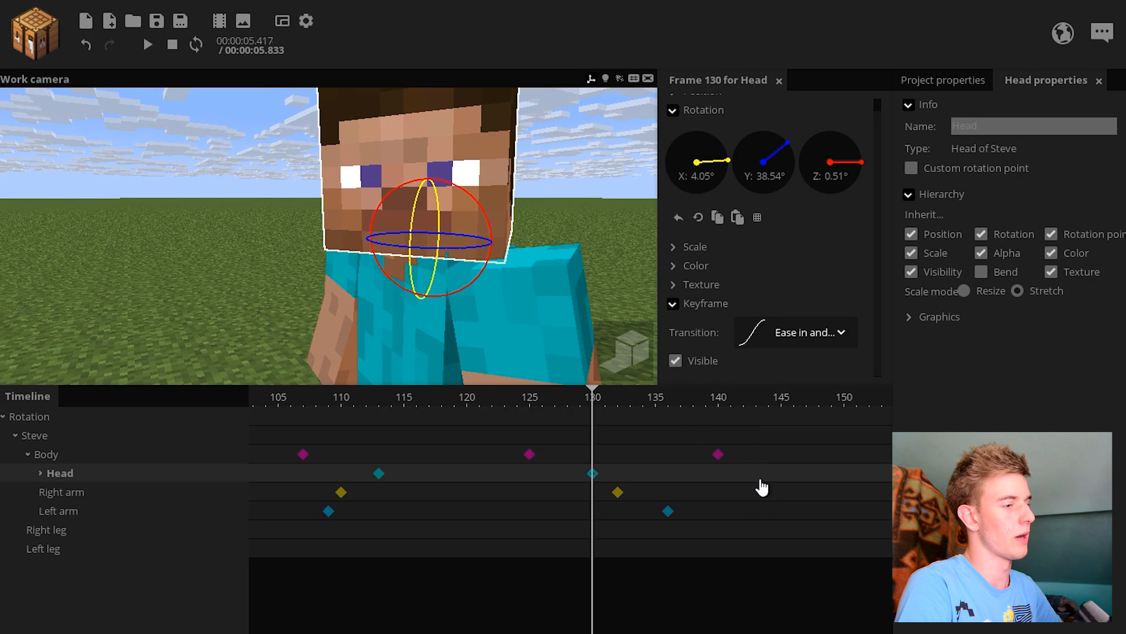
pyautogui.click(760, 487)
pyautogui.press('space')
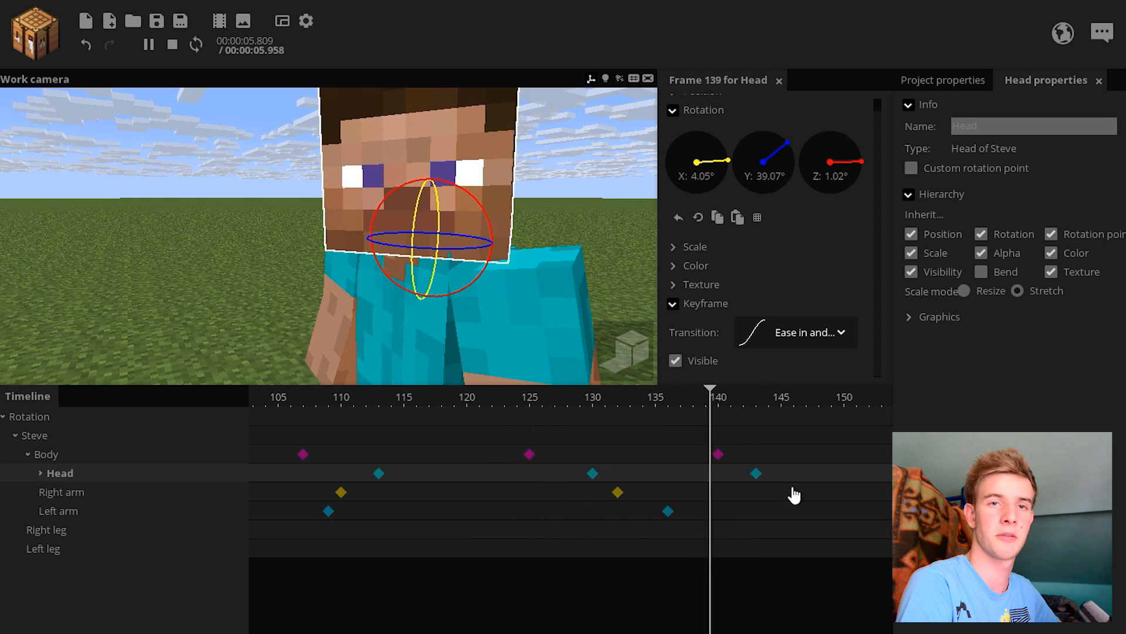
pyautogui.press('space')
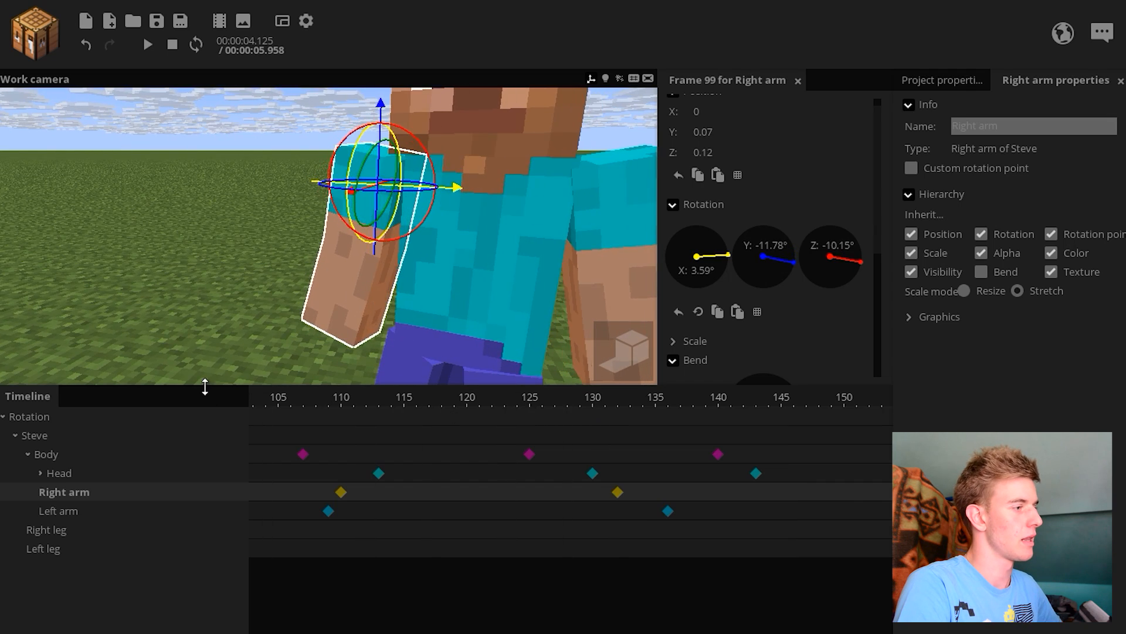
# Step: Add a right arm keyframe at frame 146 with rotation about X 4.29°, Y 6.14°, Z -11.43°, and play back the result
pyautogui.press('space')
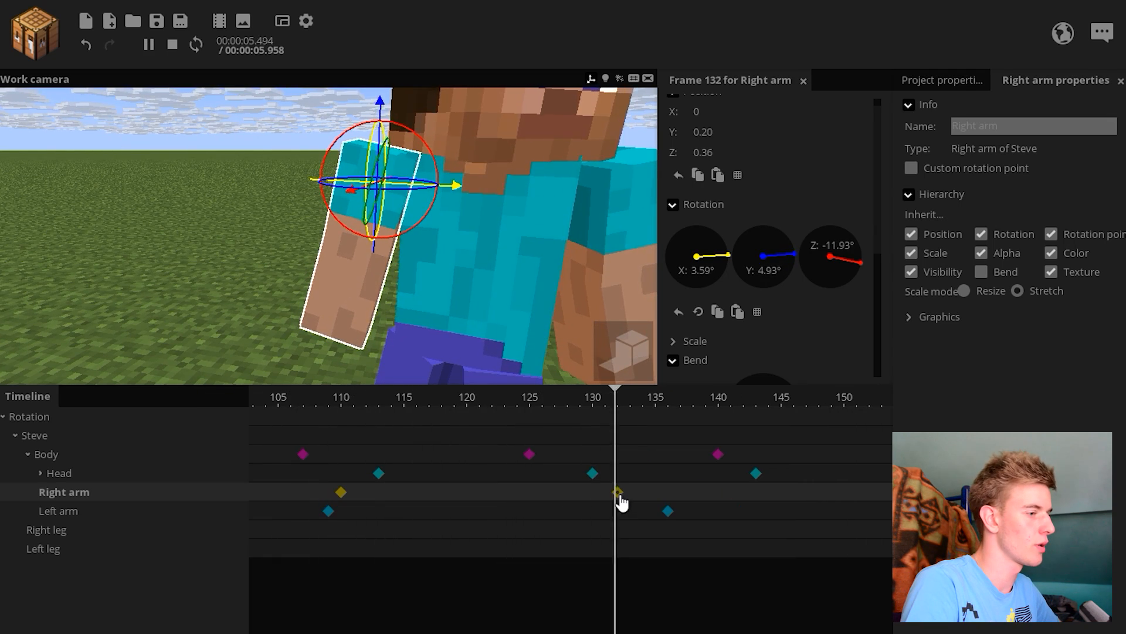
pyautogui.click(796, 499)
pyautogui.scroll(3, 411, 205)
pyautogui.moveTo(376, 162); pyautogui.dragTo(440, 232)
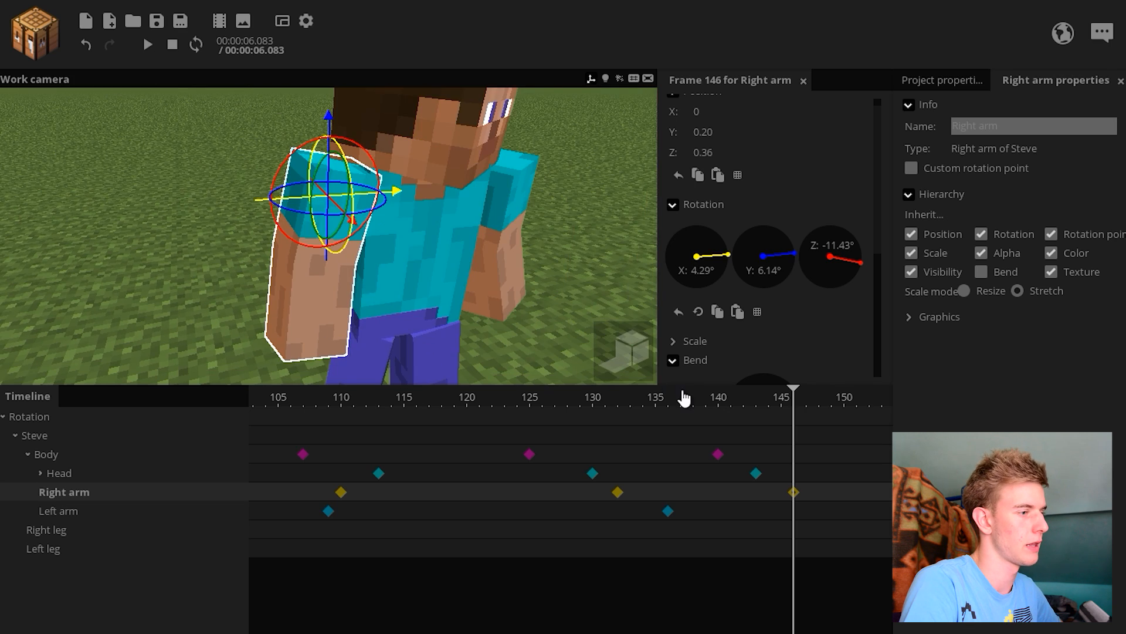
pyautogui.moveTo(683, 397); pyautogui.dragTo(241, 381)
pyautogui.press('space')
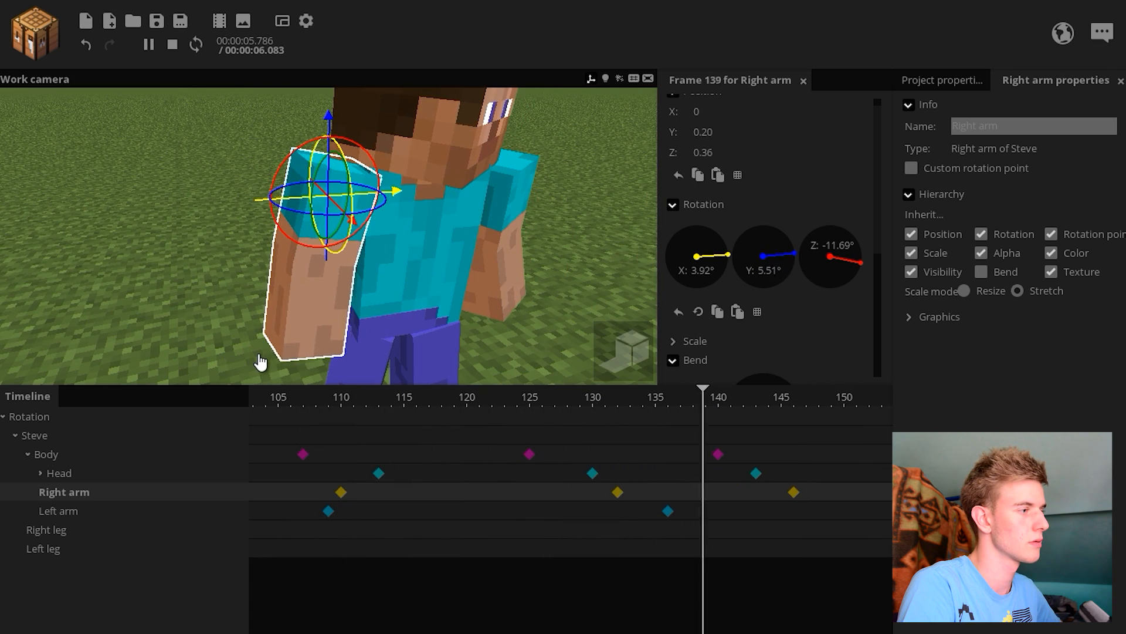
pyautogui.press('space')
pyautogui.press('space')
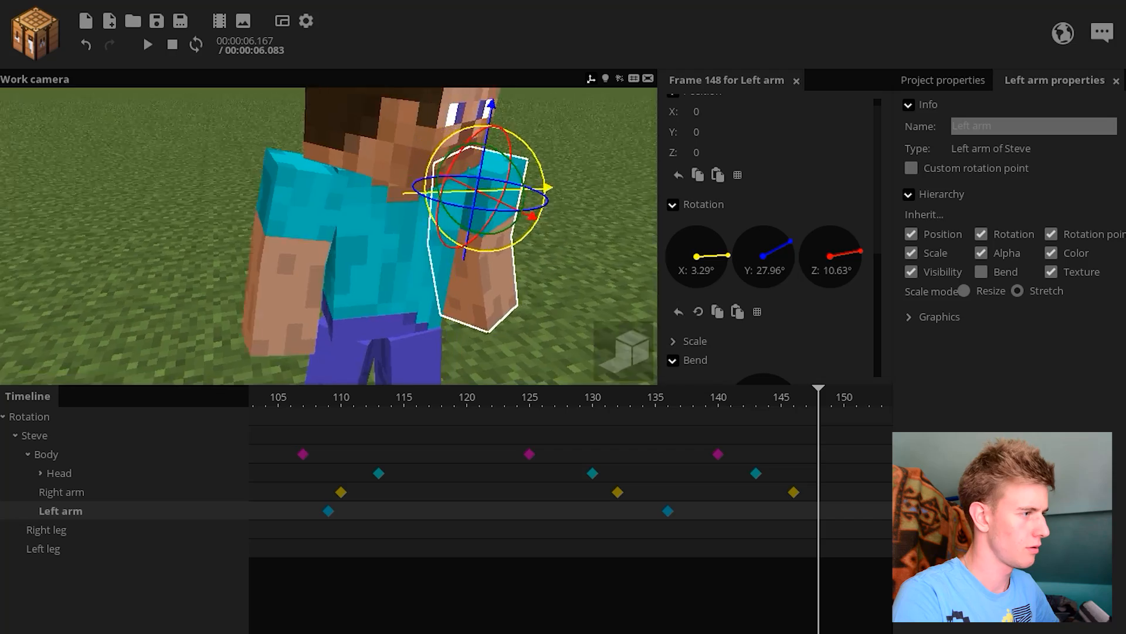
# Step: Refine the left arm's rotation at its frame 149 keyframe against its earlier keyframes and play back the whole animation
pyautogui.click(327, 511)
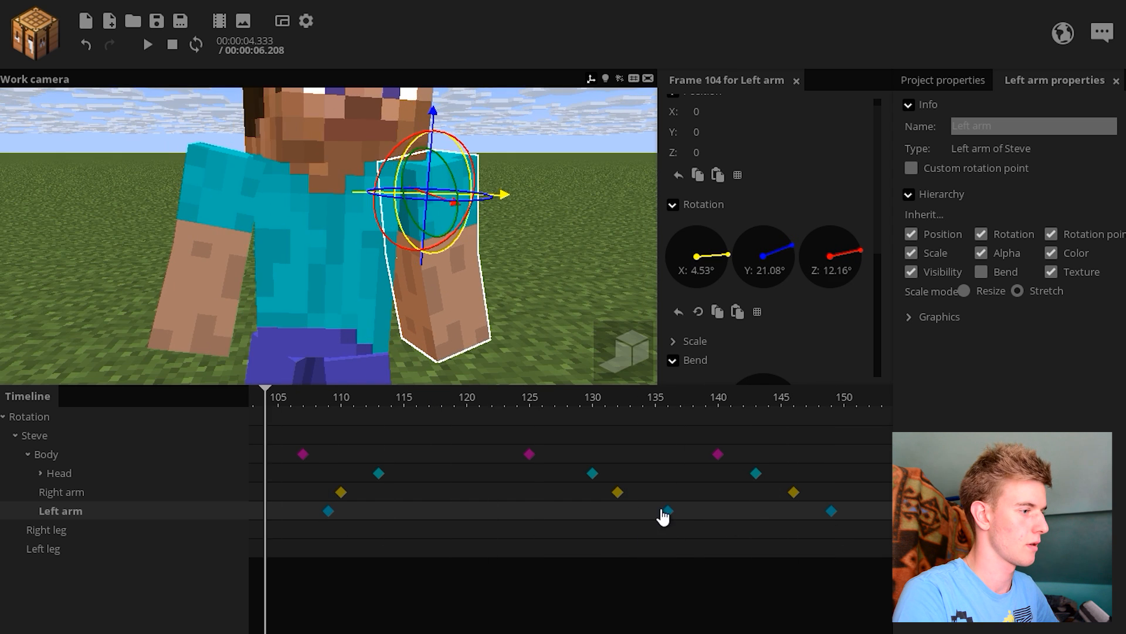
pyautogui.click(668, 511)
pyautogui.click(832, 513)
pyautogui.click(691, 515)
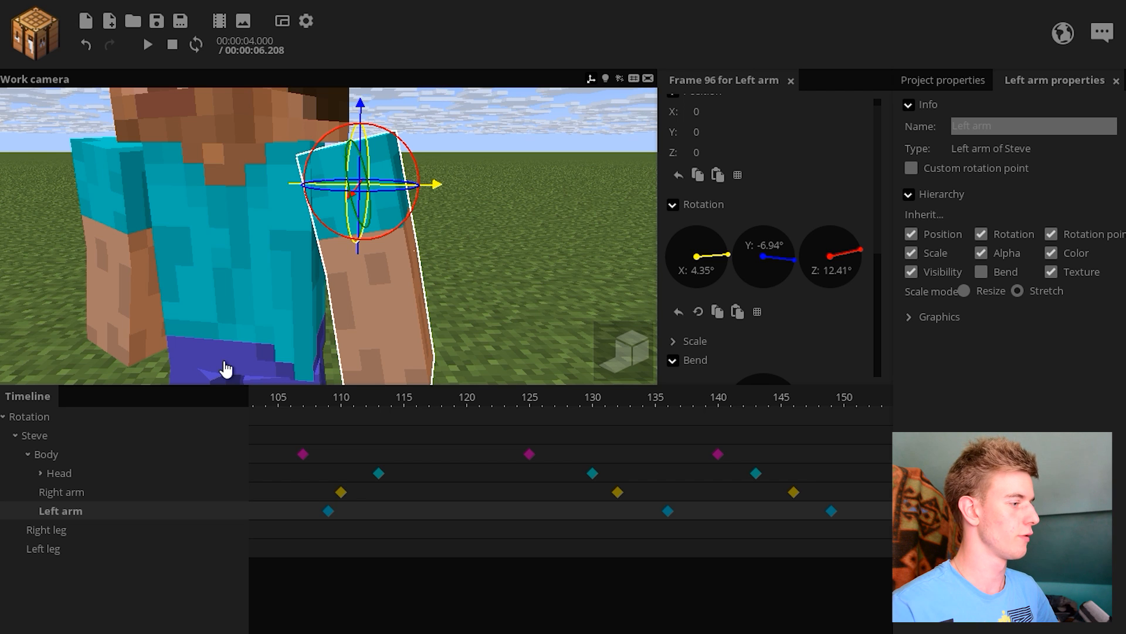
pyautogui.press('space')
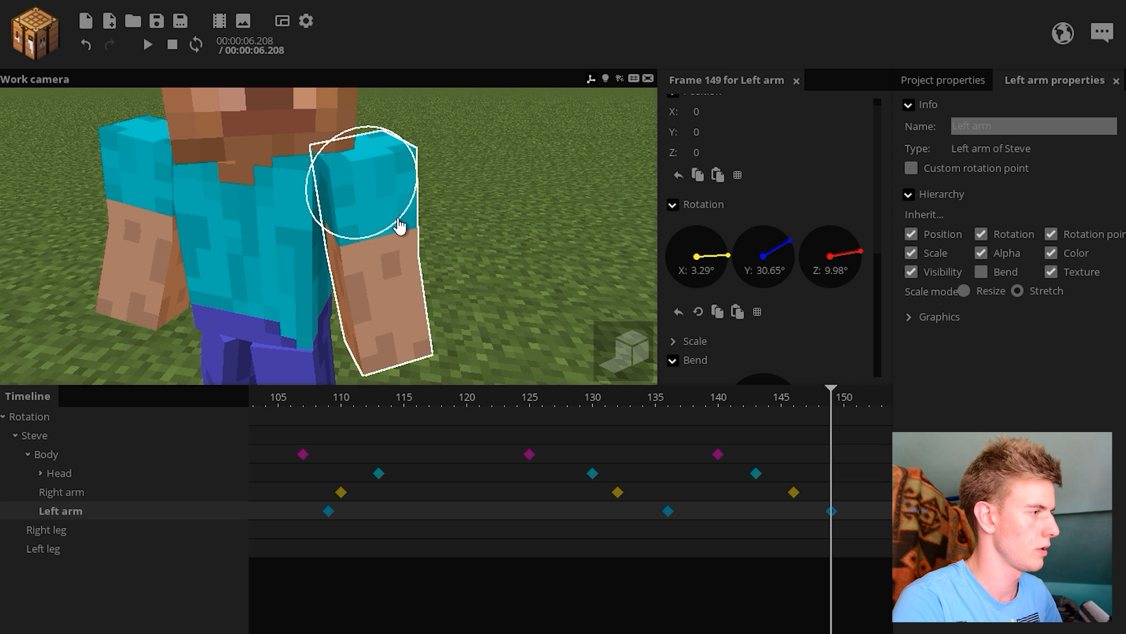
pyautogui.moveTo(346, 270); pyautogui.dragTo(385, 236)
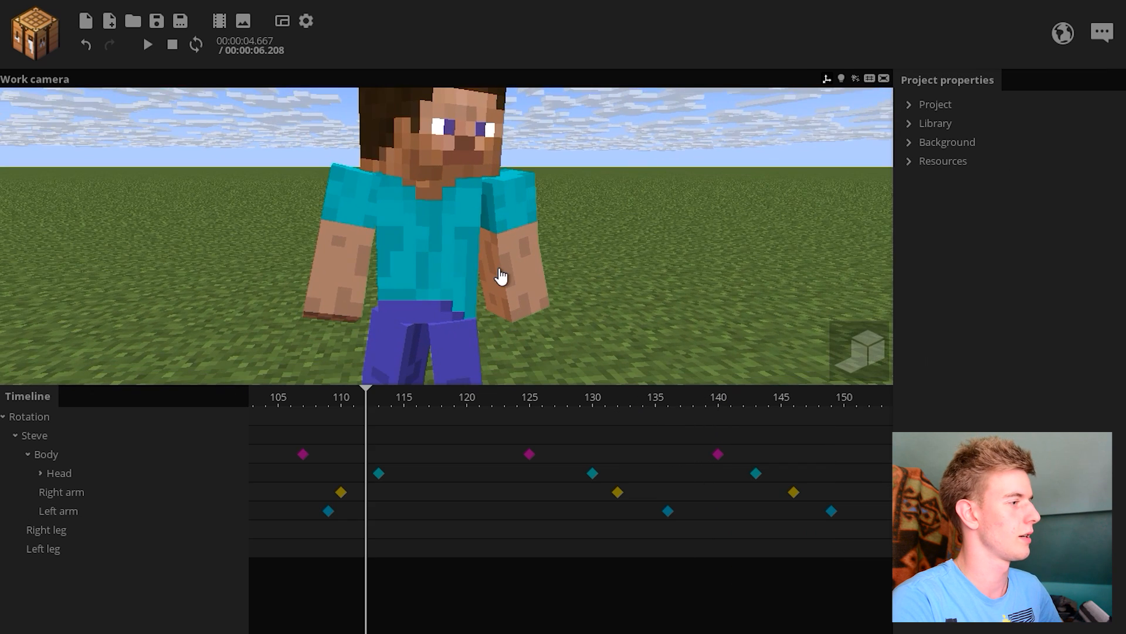
pyautogui.press('space')
pyautogui.press('space')
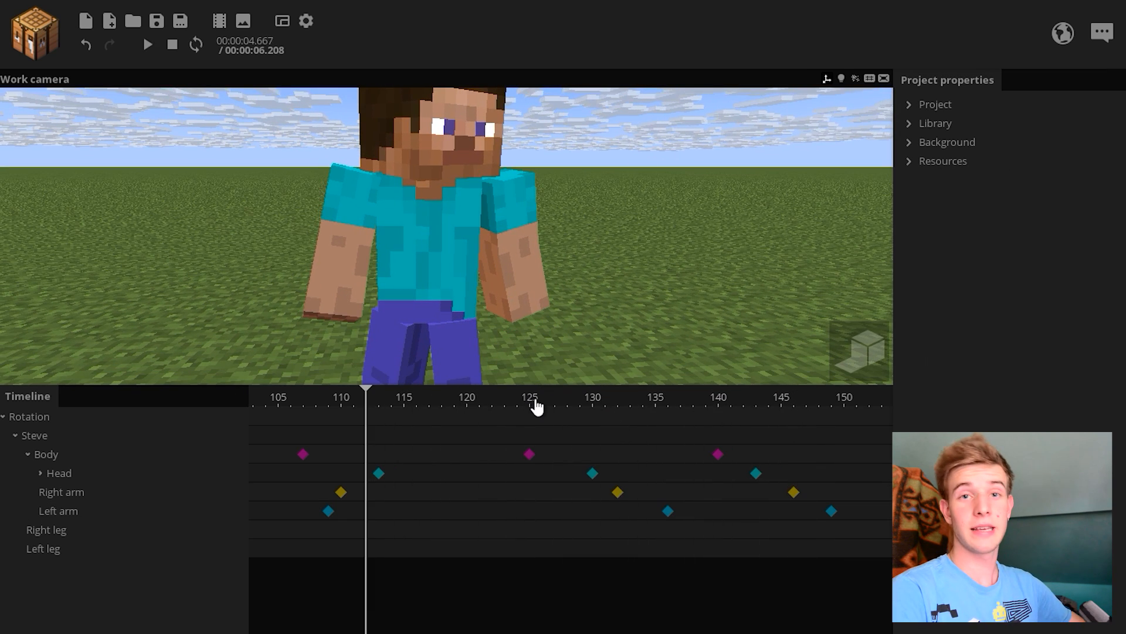
pyautogui.hotkey('shift', 'space')
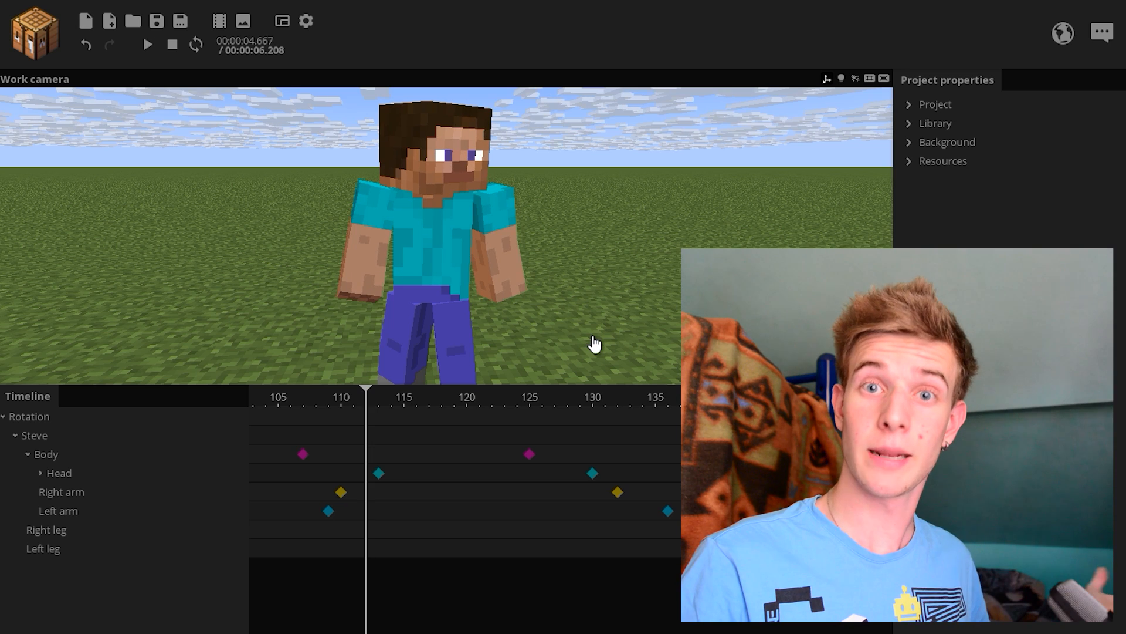
pyautogui.click(724, 424)
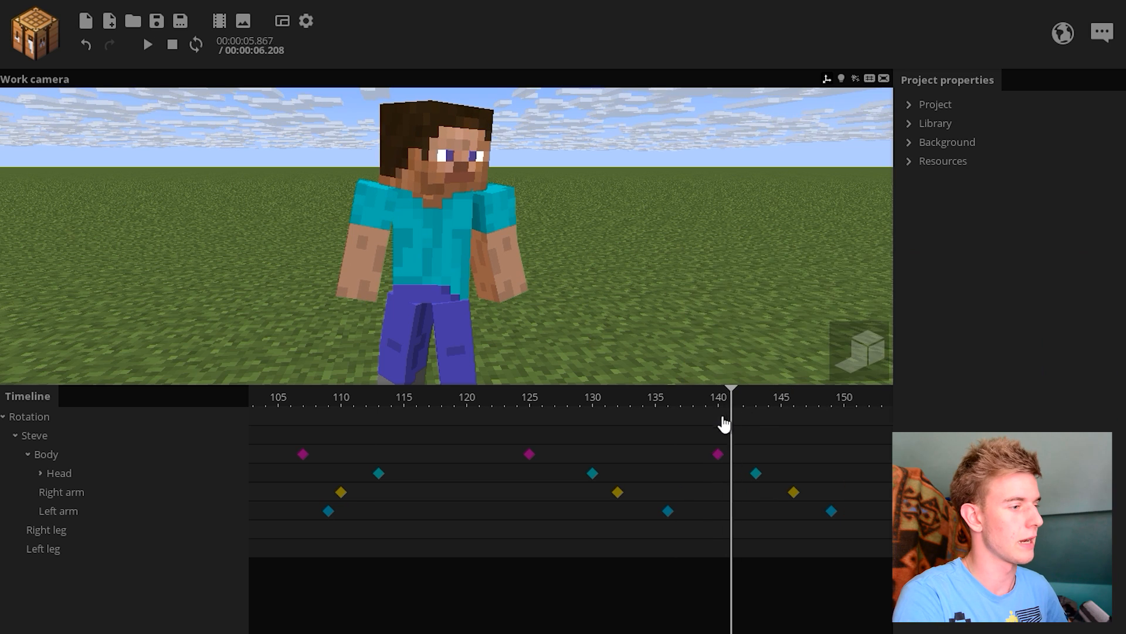
# Step: Add a body keyframe at frame 161 and reset its X, Y and Z rotation and its bend to 0°
pyautogui.hscroll(5, 639, 471)
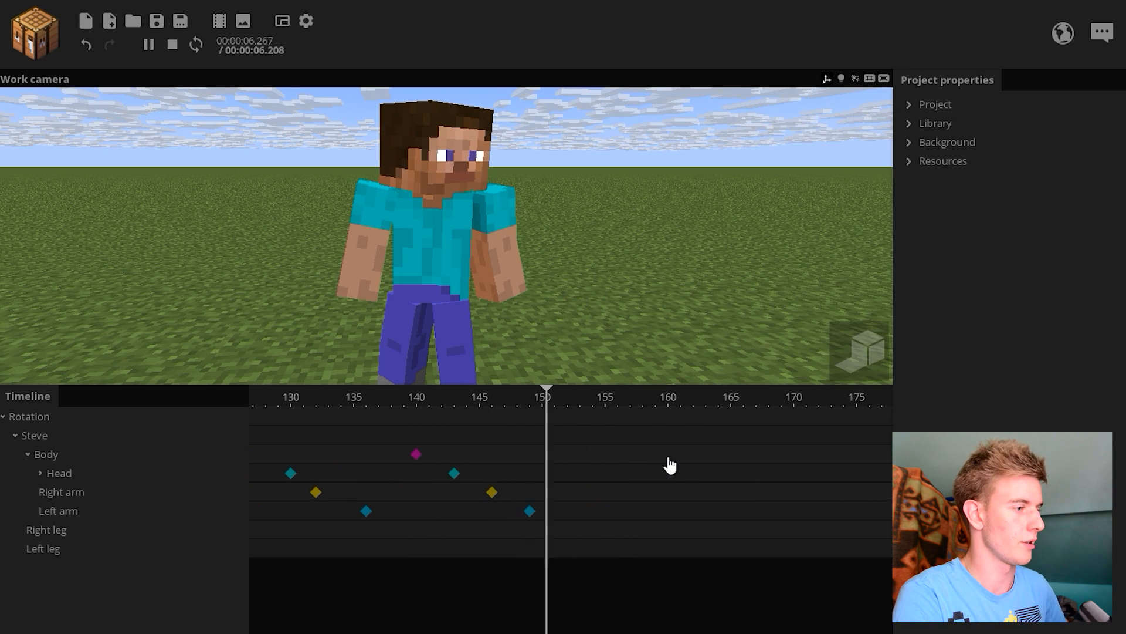
pyautogui.click(671, 458)
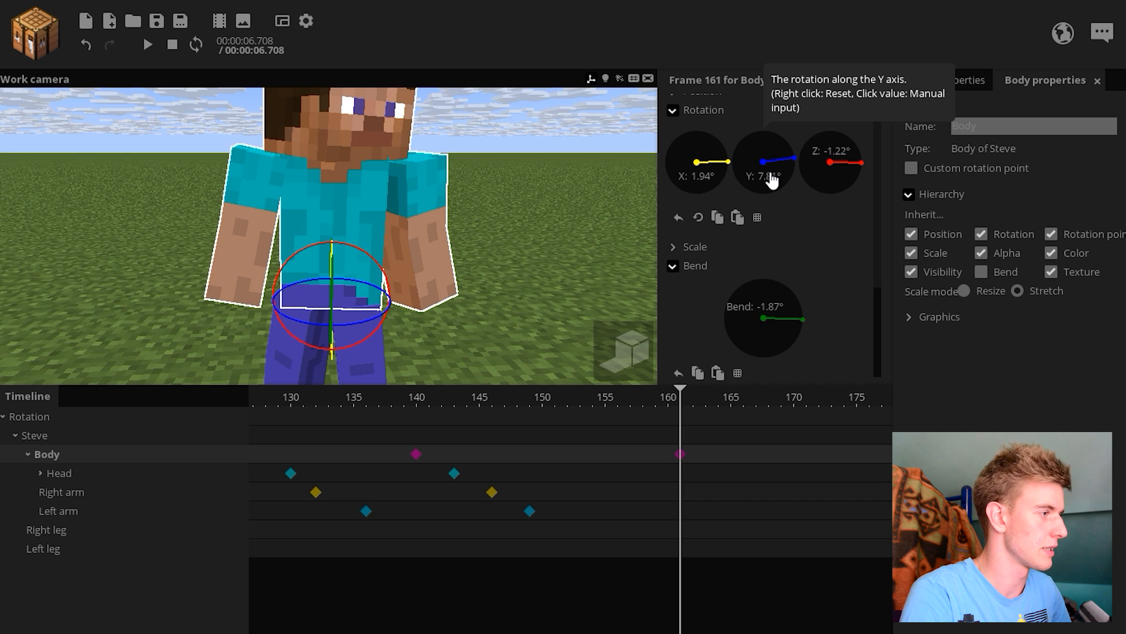
pyautogui.rightClick(772, 181)
pyautogui.rightClick(830, 169)
pyautogui.rightClick(698, 169)
pyautogui.rightClick(766, 321)
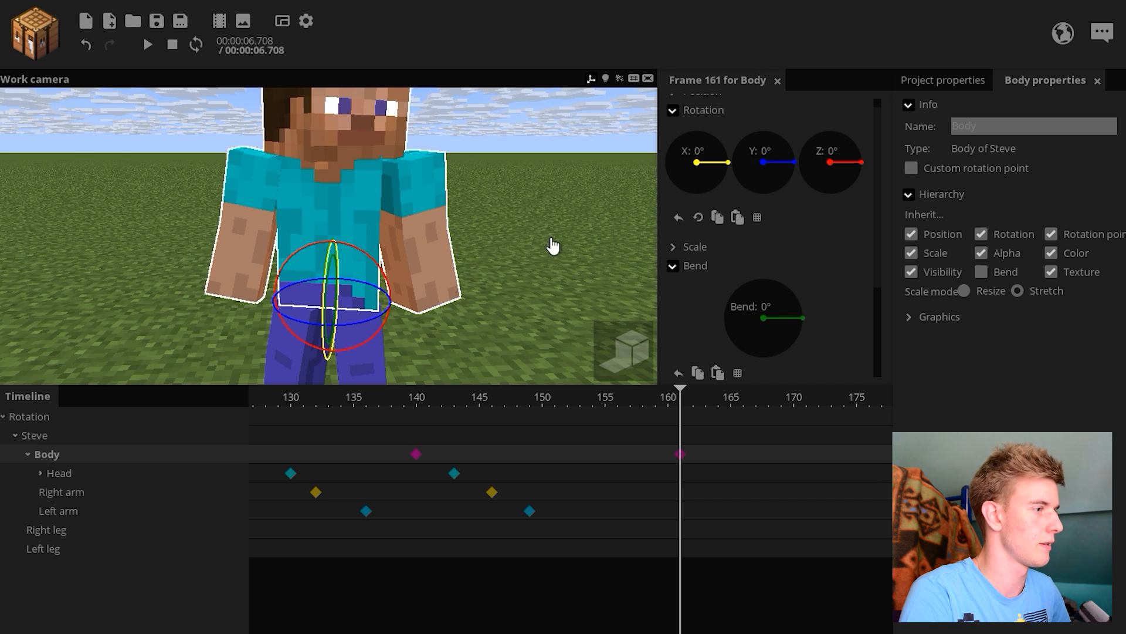
pyautogui.moveTo(549, 185); pyautogui.dragTo(641, 150)
pyautogui.moveTo(395, 247); pyautogui.dragTo(460, 221)
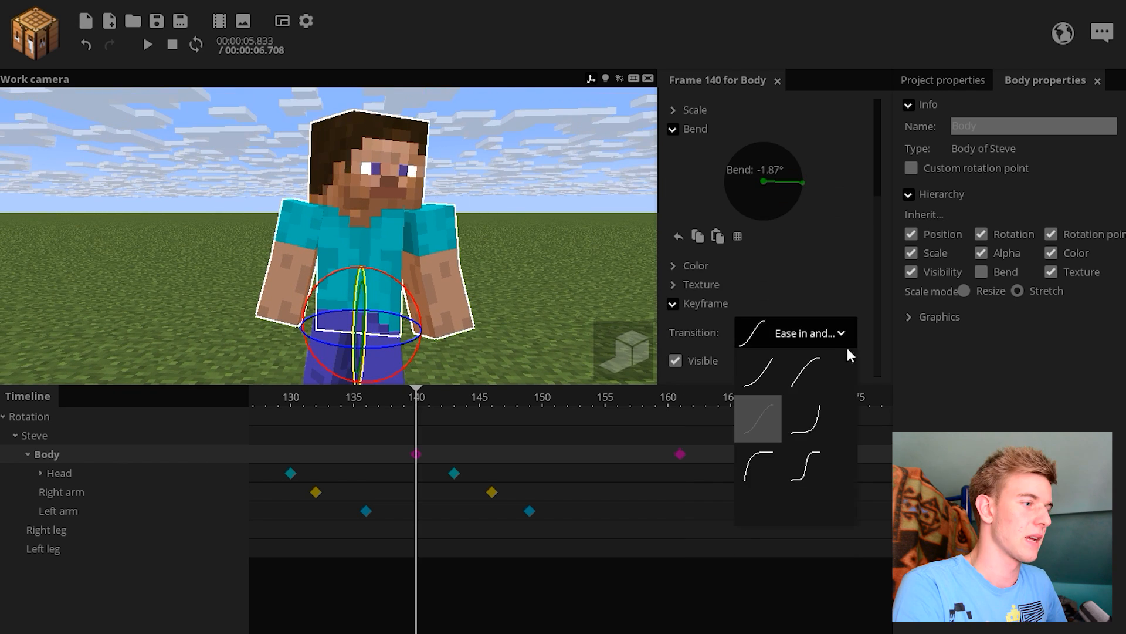
# Step: Look through the transition types for the body keyframe at frame 140, keep the current one, and play back the animation
pyautogui.scroll(2, 839, 404)
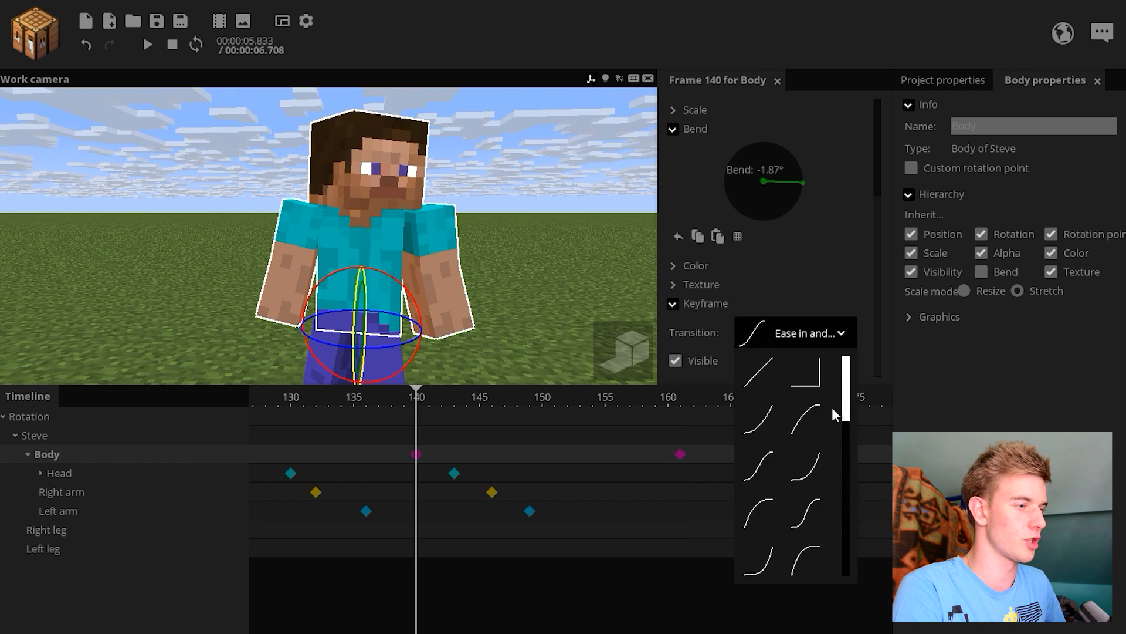
pyautogui.click(630, 469)
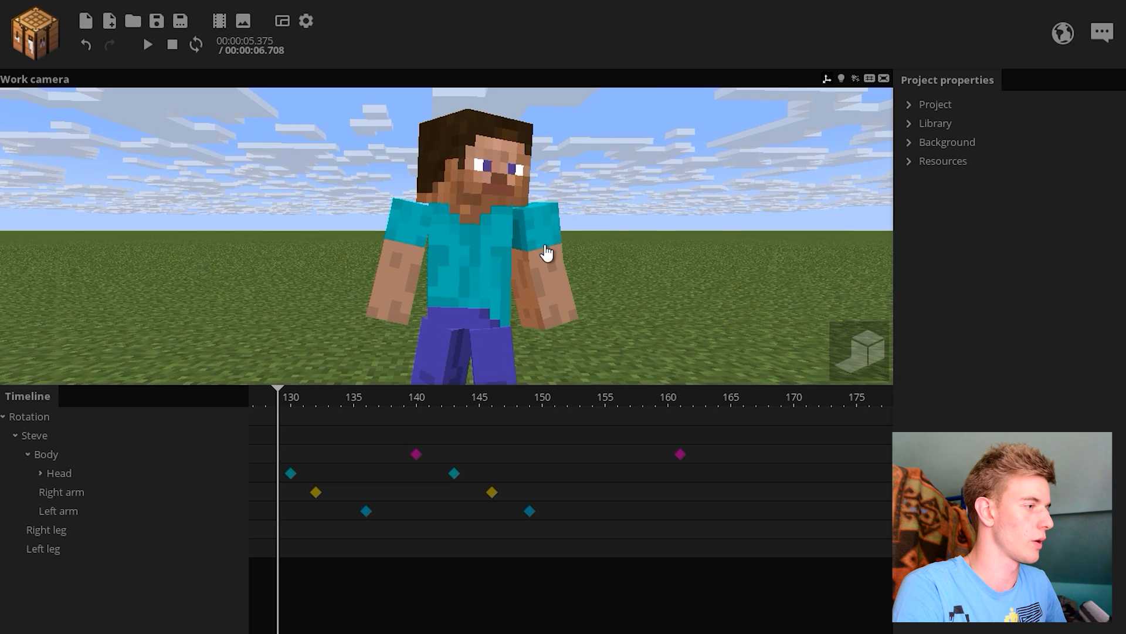
pyautogui.press('space')
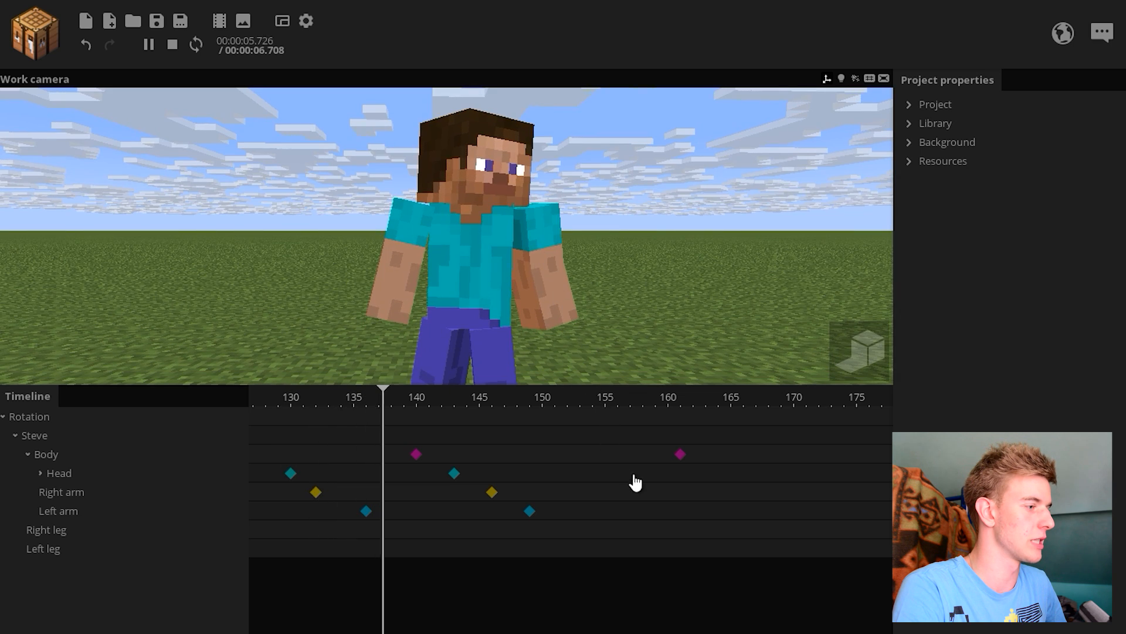
pyautogui.press('space')
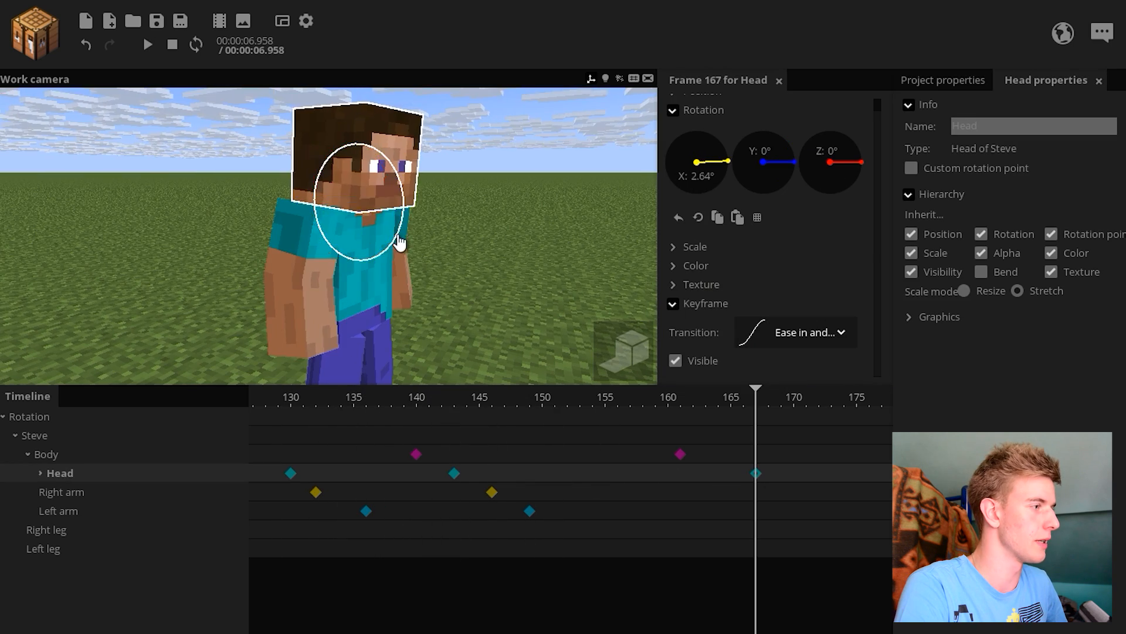
# Step: Review the transition types for the head keyframe at frame 167 and play back the animation
pyautogui.click(795, 332)
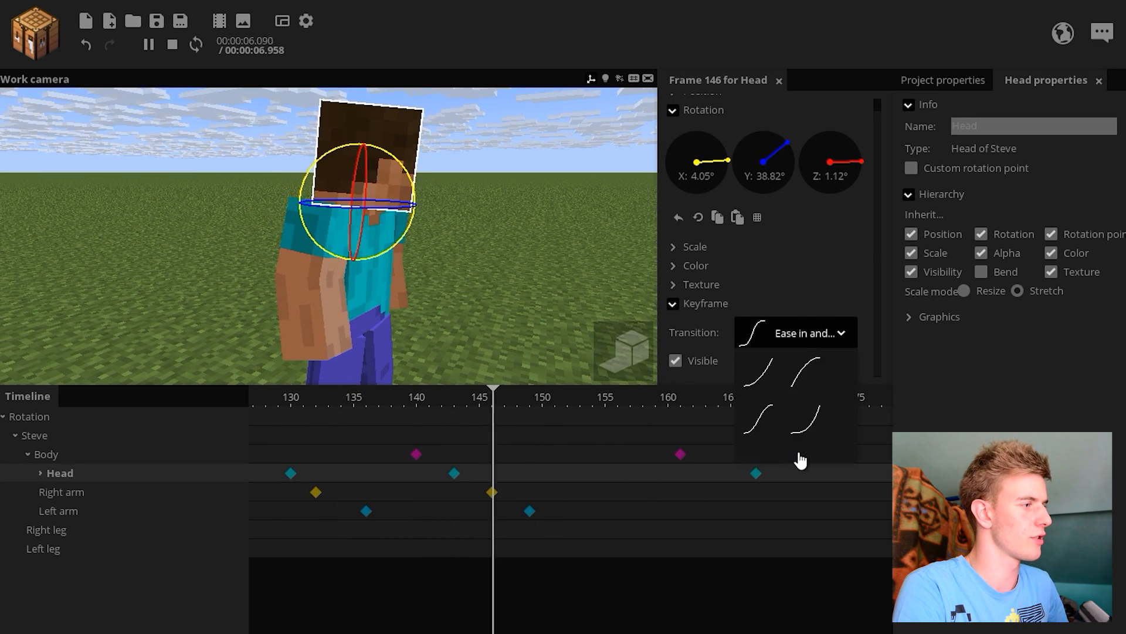
pyautogui.click(800, 460)
pyautogui.click(573, 360)
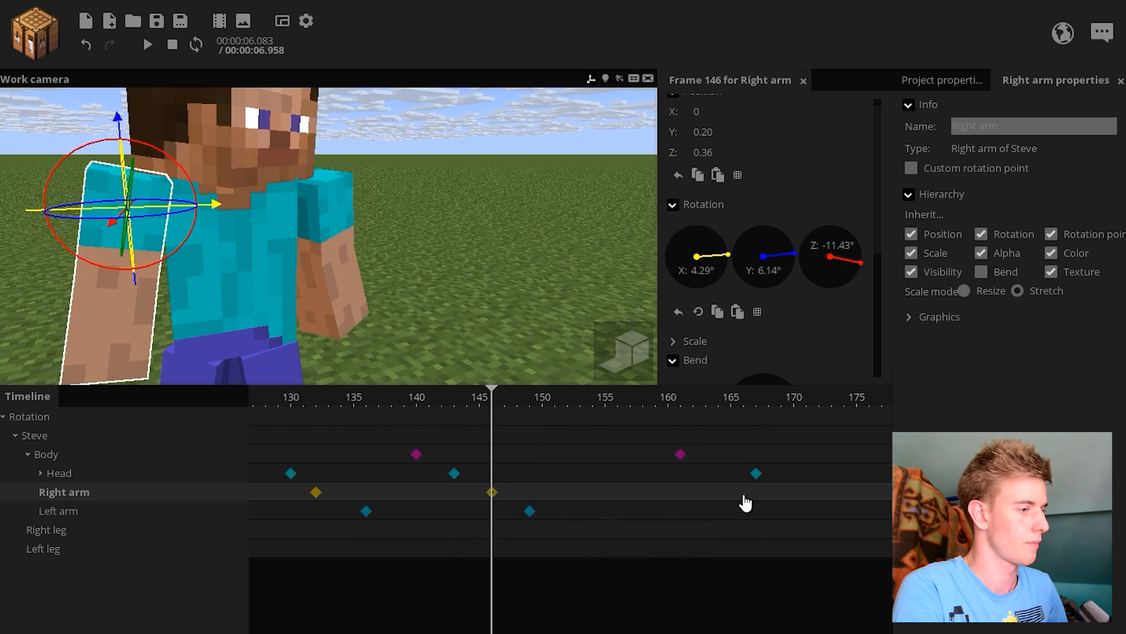
# Step: Add a right arm keyframe at frame 166 and reset its X, Y and Z rotation and its bend to 0°
pyautogui.click(743, 491)
pyautogui.moveTo(848, 258); pyautogui.dragTo(841, 266)
pyautogui.rightClick(840, 266)
pyautogui.rightClick(698, 261)
pyautogui.rightClick(761, 378)
# Step: Rotate the right arm slightly at its frame 166 keyframe to Y -7.27° and Z -1.79°, and fine-tune its X rotation
pyautogui.moveTo(377, 214); pyautogui.dragTo(376, 214, button='right')
pyautogui.scroll(-3, 676, 219)
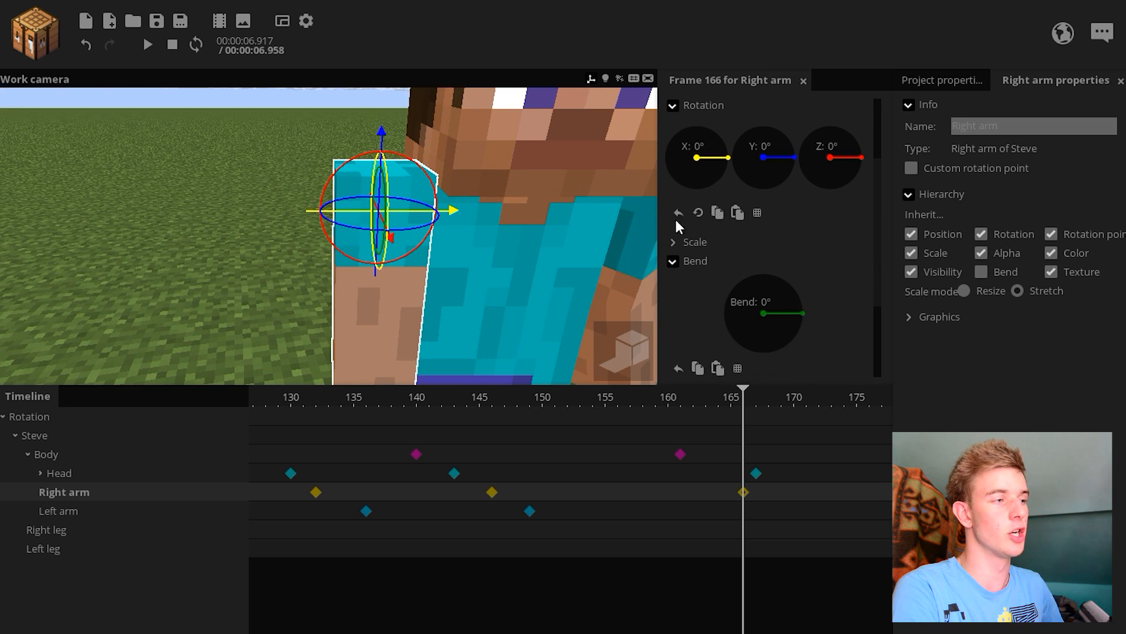
pyautogui.moveTo(561, 213); pyautogui.dragTo(561, 213, button='right')
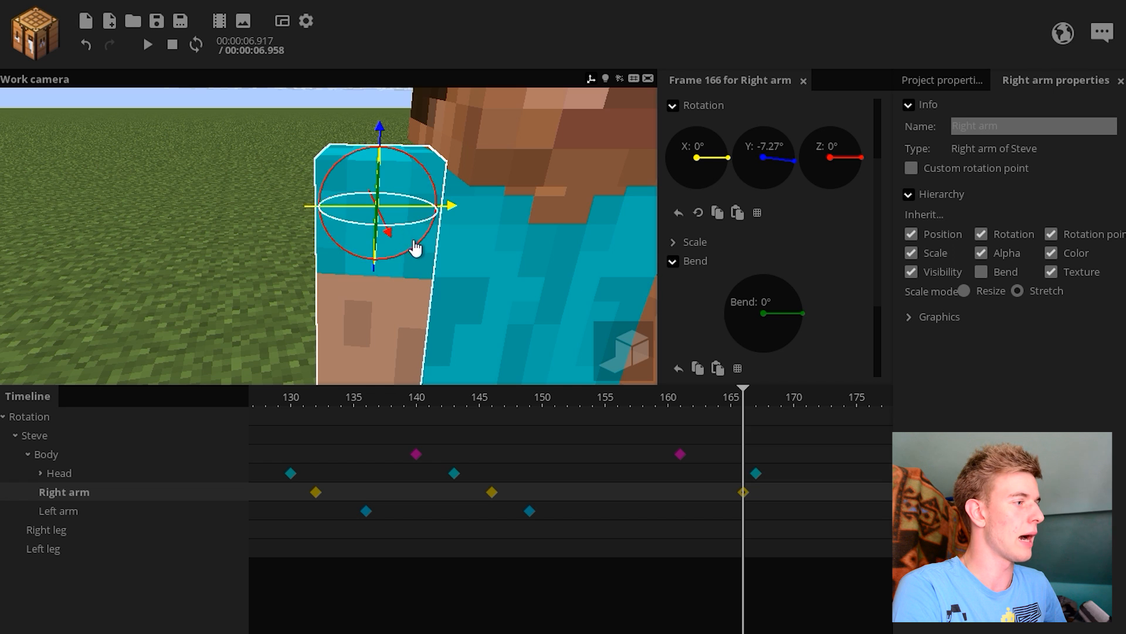
pyautogui.moveTo(449, 281); pyautogui.dragTo(448, 281, button='right')
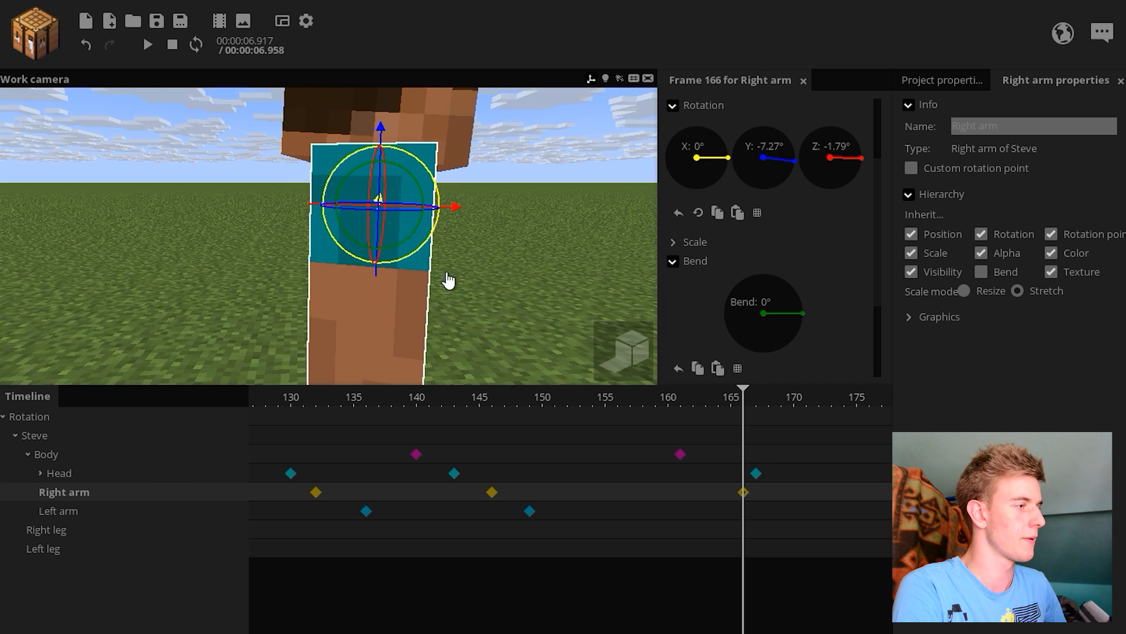
pyautogui.moveTo(407, 267); pyautogui.dragTo(409, 259)
pyautogui.click(486, 276)
pyautogui.moveTo(485, 277); pyautogui.dragTo(486, 277, button='right')
# Step: Move the right arm's frame 166 keyframe to frame 172 and add a left arm keyframe at frame 170
pyautogui.click(530, 511)
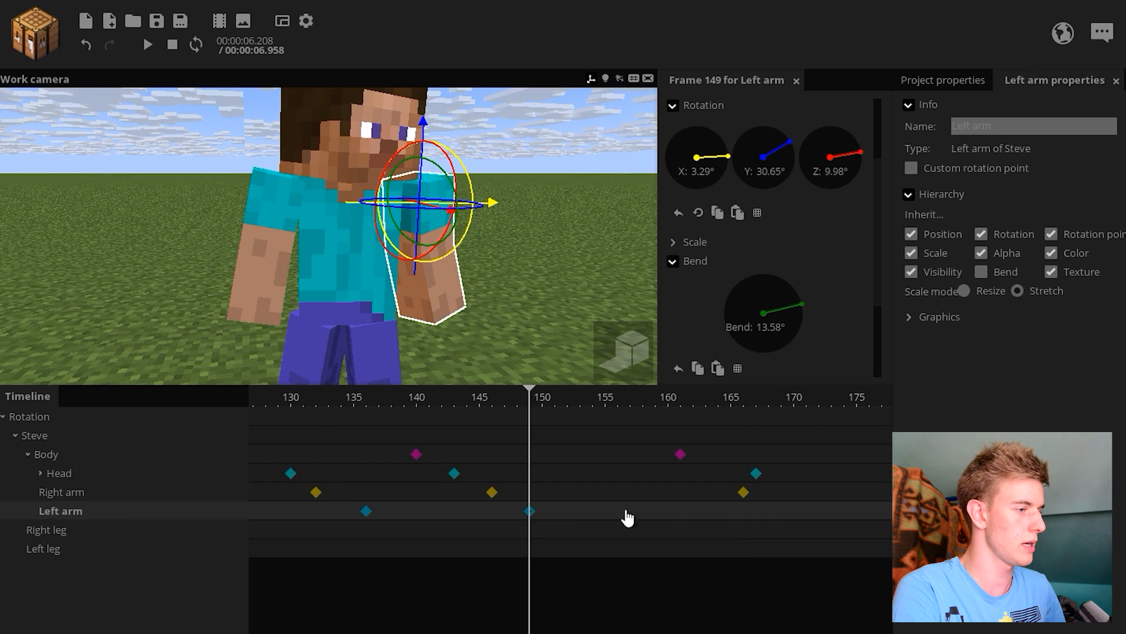
pyautogui.click(744, 493)
pyautogui.click(793, 511)
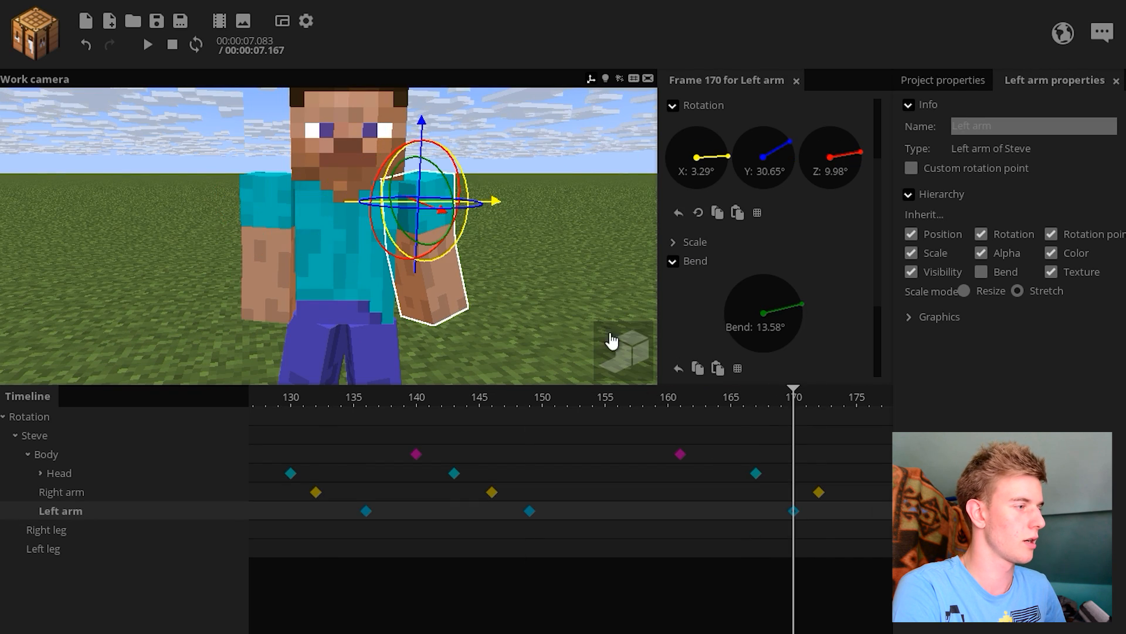
# Step: Straighten the left arm at its frame 170 keyframe and rotate it to hang relaxed beside the body
pyautogui.rightClick(795, 292)
pyautogui.moveTo(540, 265); pyautogui.dragTo(539, 266, button='right')
pyautogui.moveTo(415, 251); pyautogui.dragTo(395, 266)
pyautogui.moveTo(395, 265); pyautogui.dragTo(395, 265, button='right')
pyautogui.click(604, 264)
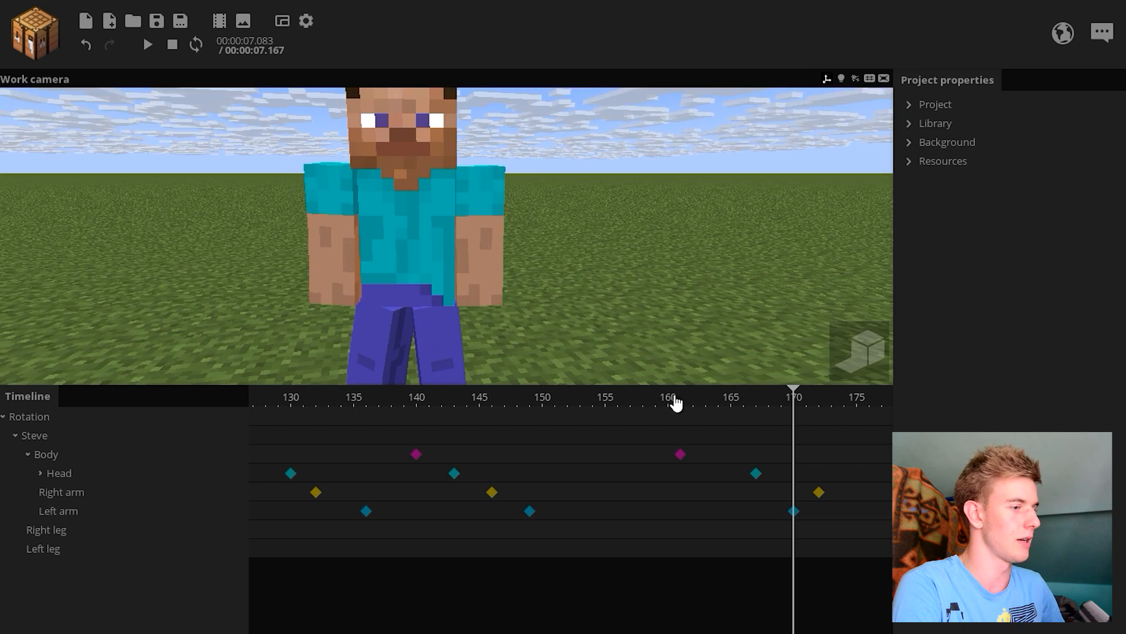
# Step: Play back the animation up to its last keyframes and from several earlier frames to check the return to the neutral pose
pyautogui.click(252, 396)
pyautogui.press('space')
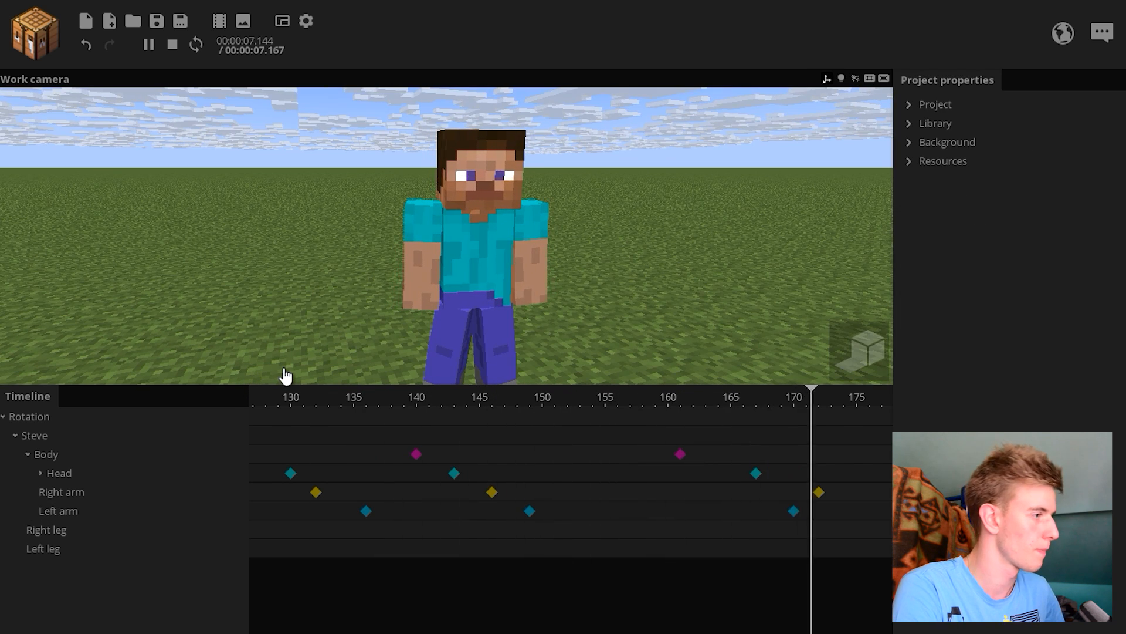
pyautogui.click(670, 399)
pyautogui.press('space')
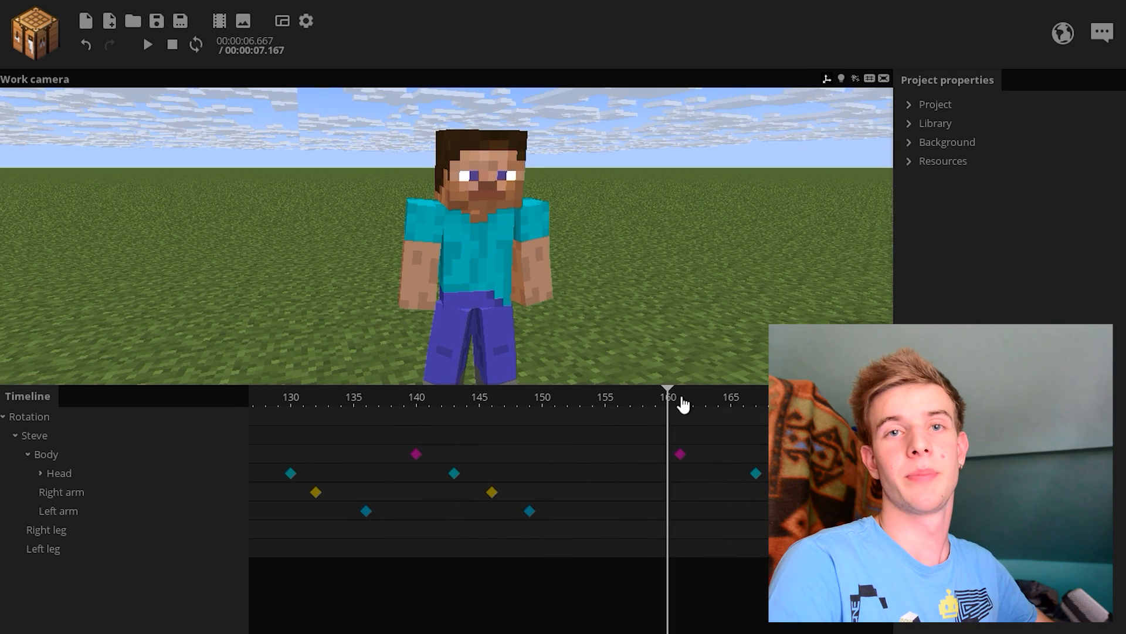
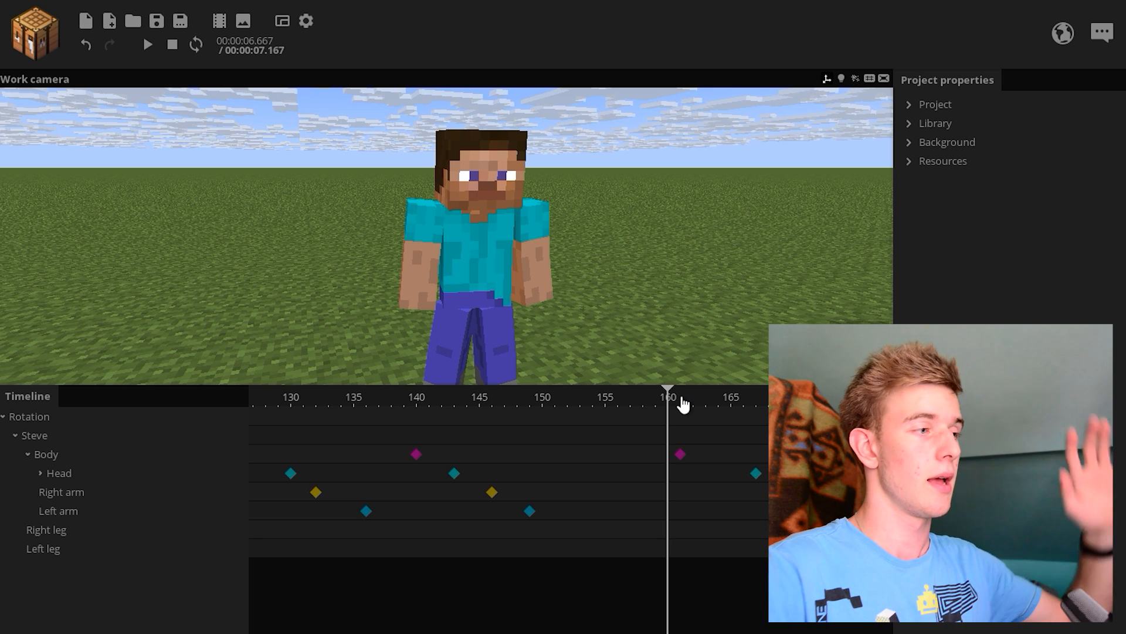
pyautogui.moveTo(530, 410); pyautogui.dragTo(1, 360)
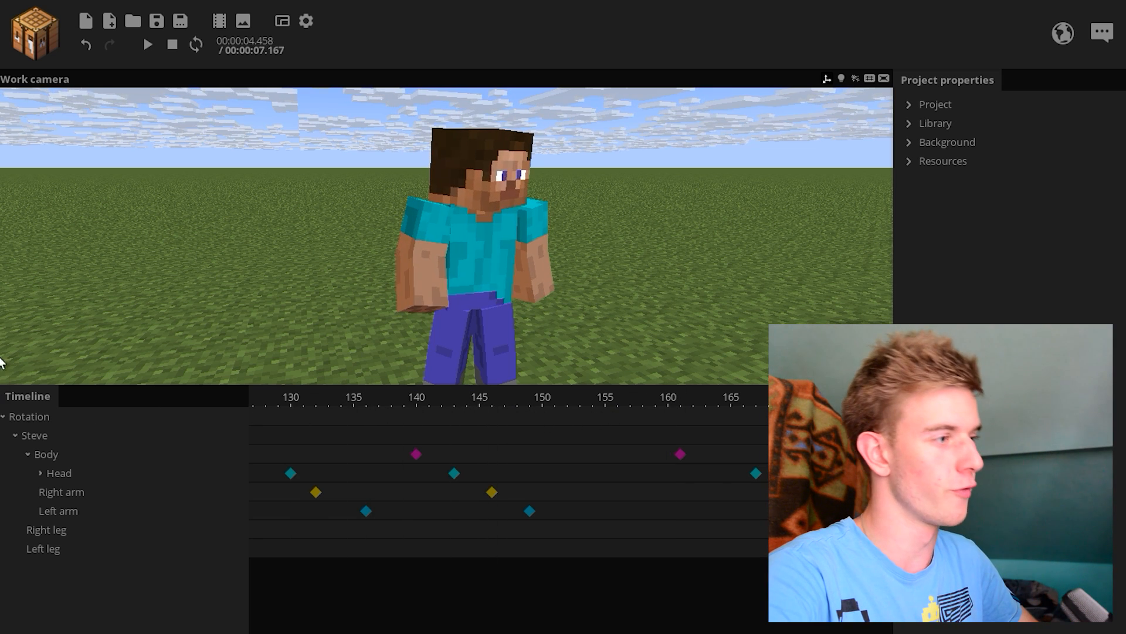
pyautogui.press('space')
pyautogui.press('space')
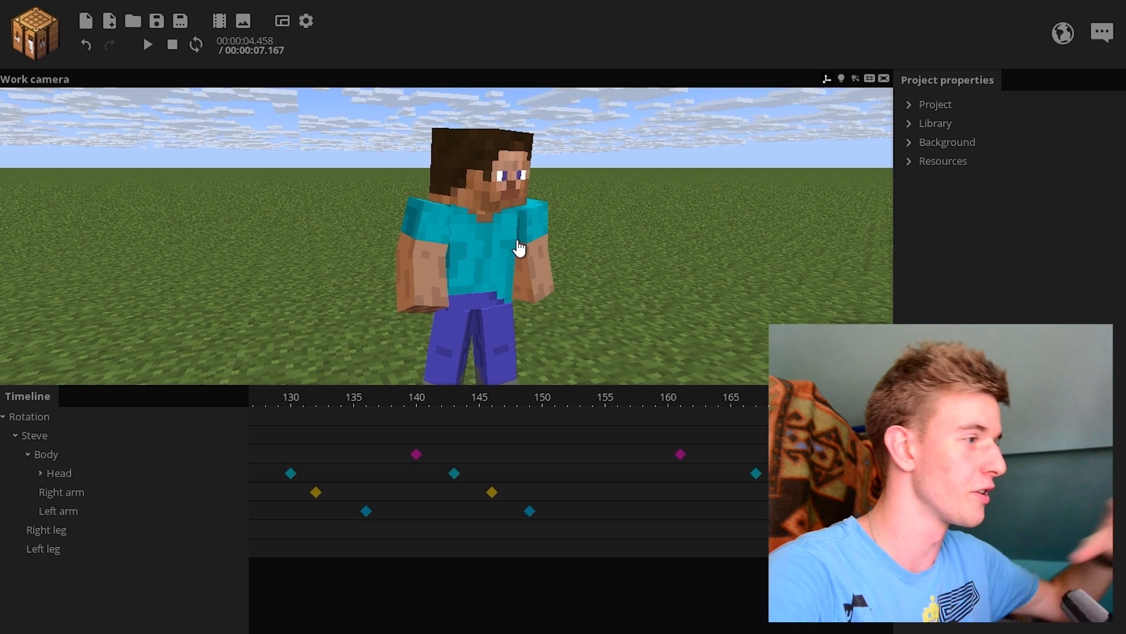
# Step: Add keyframes for the Rotation folder and Steve at frame 87 and tilt the Rotation folder about Z by about 1.62°
pyautogui.hscroll(-15, 508, 481)
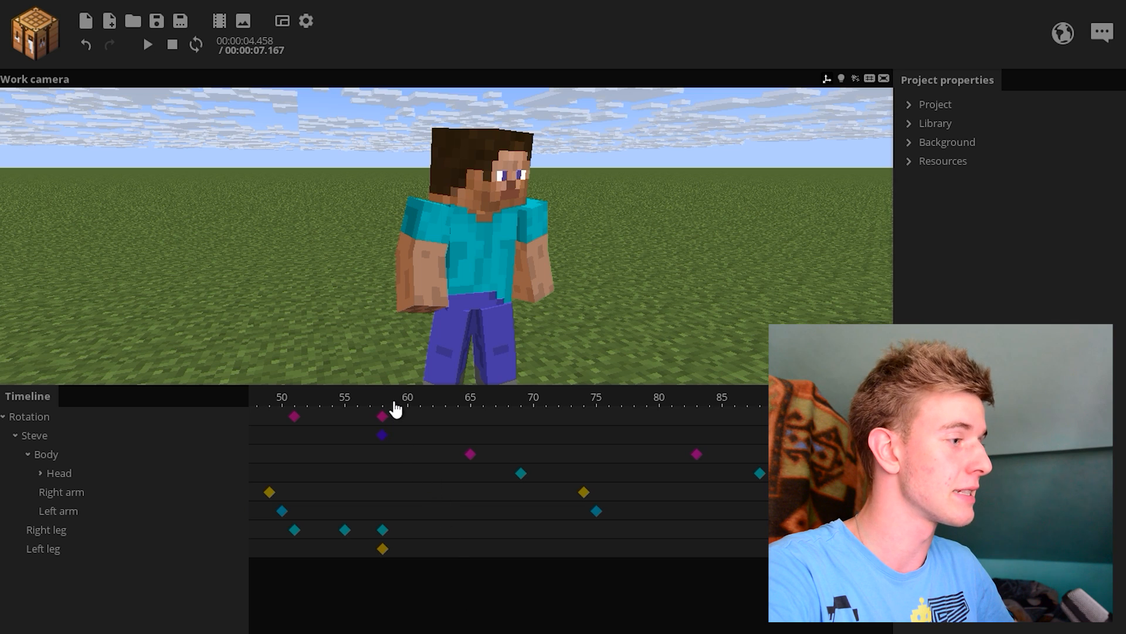
pyautogui.click(382, 416)
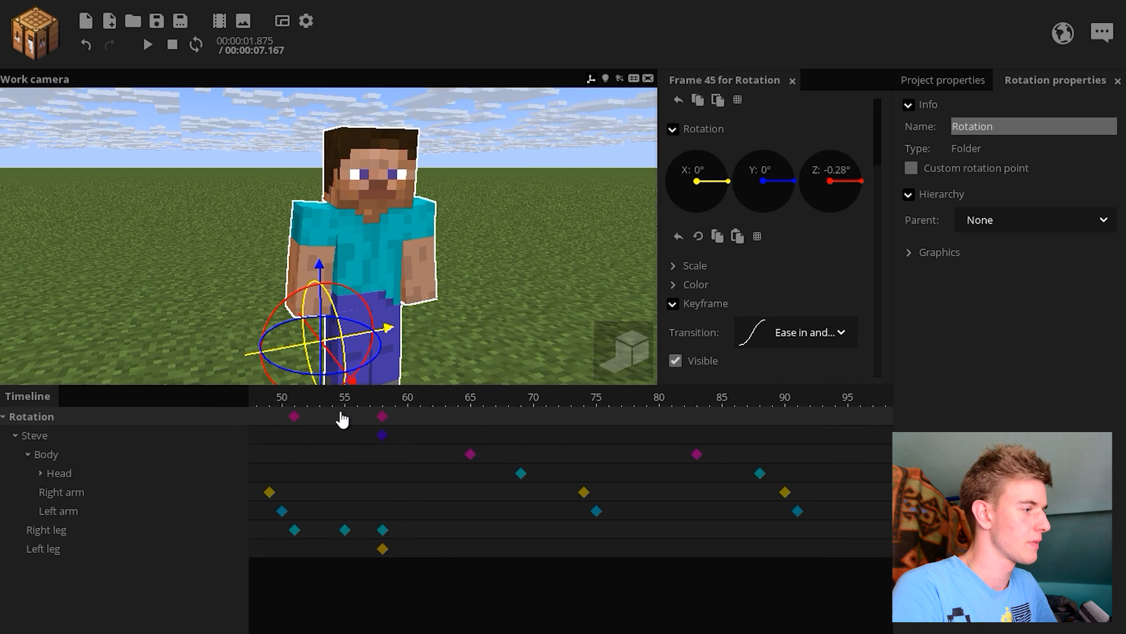
pyautogui.click(382, 418)
pyautogui.moveTo(375, 398); pyautogui.dragTo(386, 398)
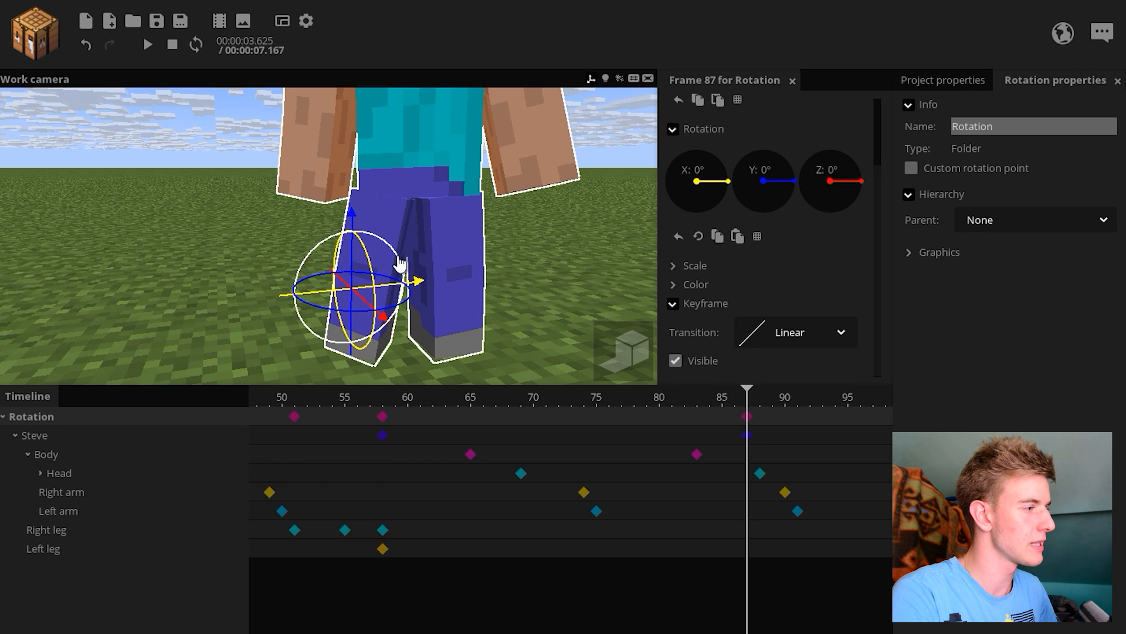
pyautogui.moveTo(401, 264); pyautogui.dragTo(398, 263)
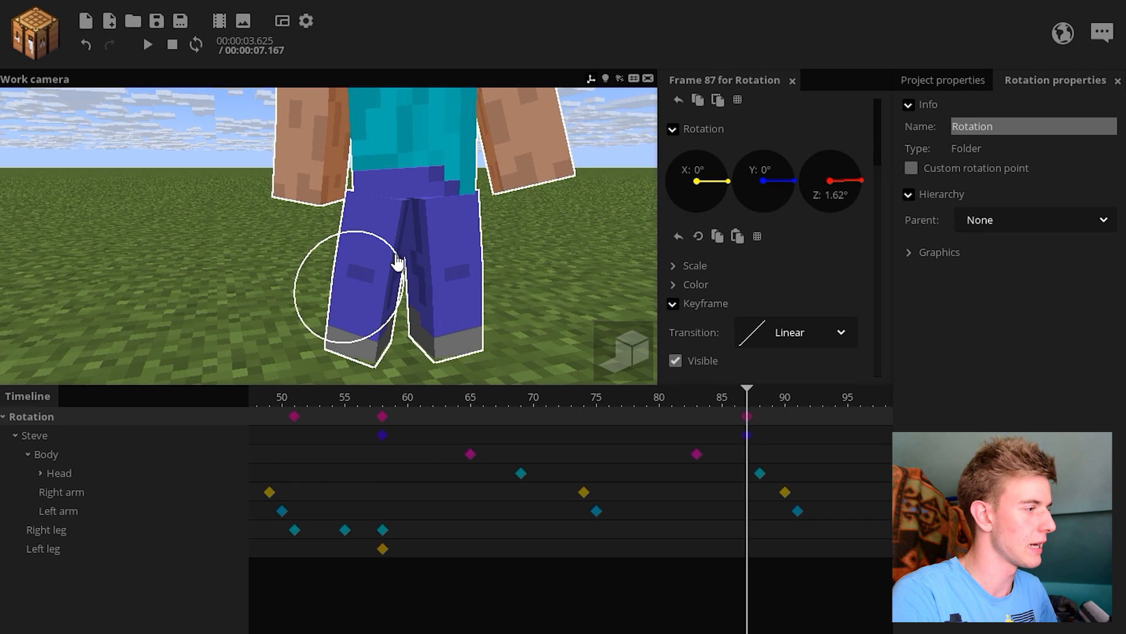
# Step: Compare the Rotation folder's keyframes at frames 58 and 87 and adjust Steve's vertical position at frame 87
pyautogui.click(382, 416)
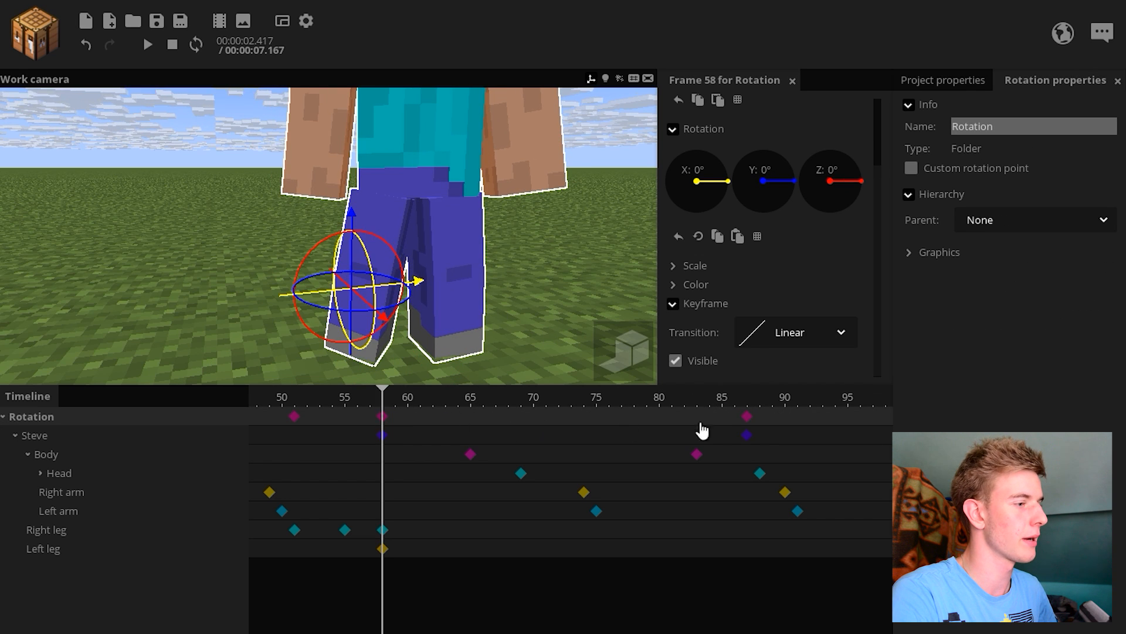
pyautogui.click(746, 416)
pyautogui.click(747, 435)
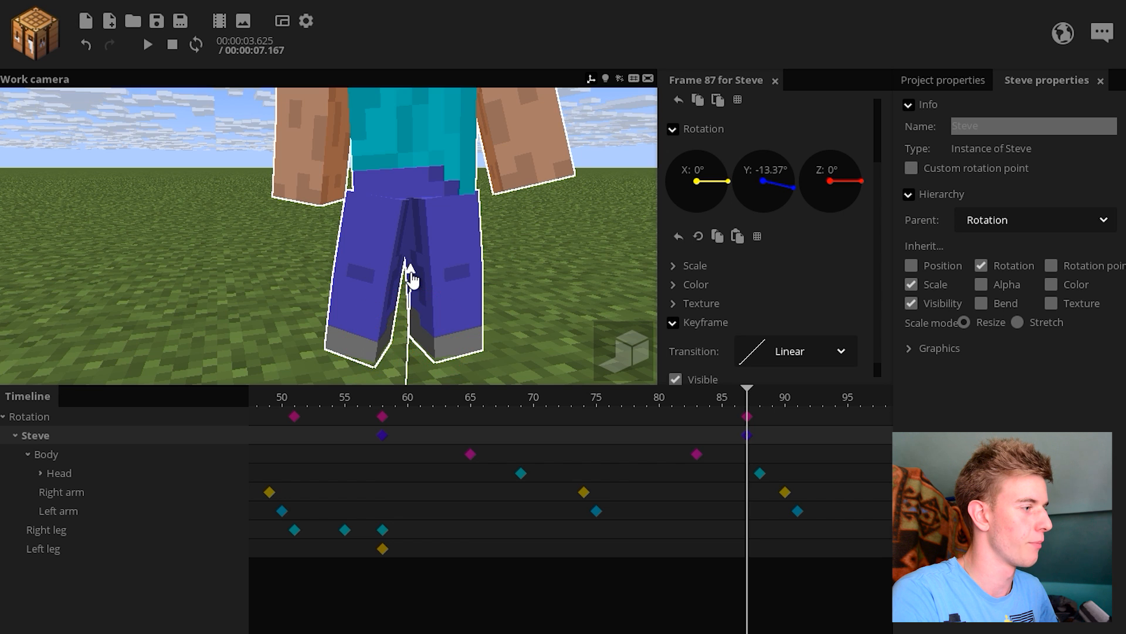
# Step: Add keyframes for both legs at frame 87, adjusting the right leg and reusing the left leg's frame 58 pose
pyautogui.click(739, 535)
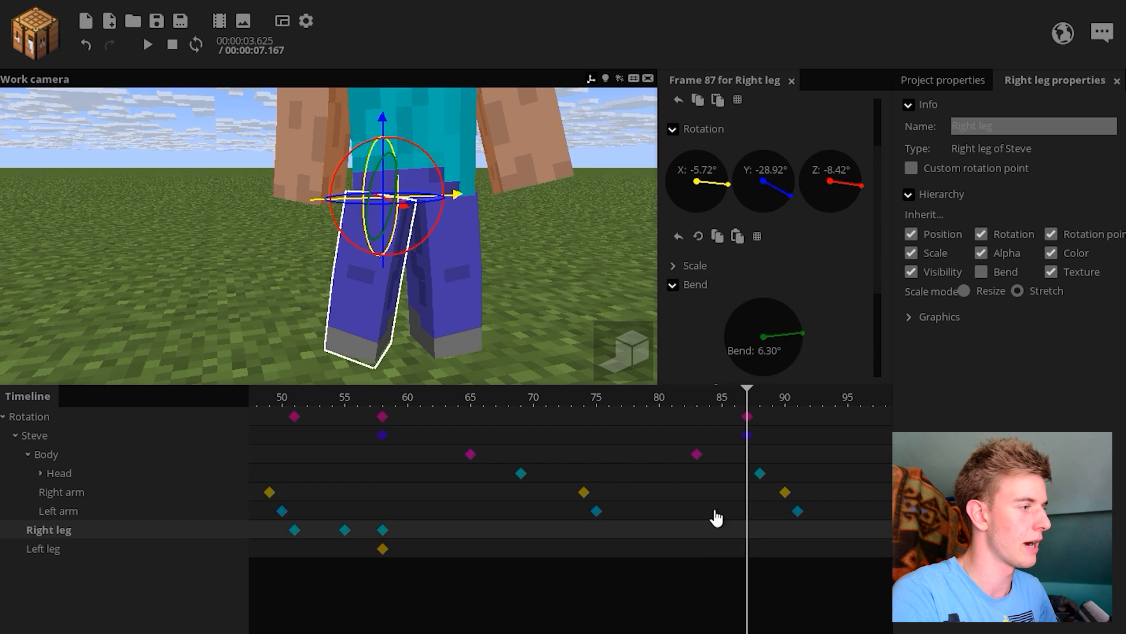
pyautogui.moveTo(519, 314); pyautogui.dragTo(422, 308)
pyautogui.moveTo(353, 244)
pyautogui.mouseDown()
pyautogui.moveTo(384, 242)
pyautogui.moveTo(362, 249)
pyautogui.mouseUp()
pyautogui.click(382, 548)
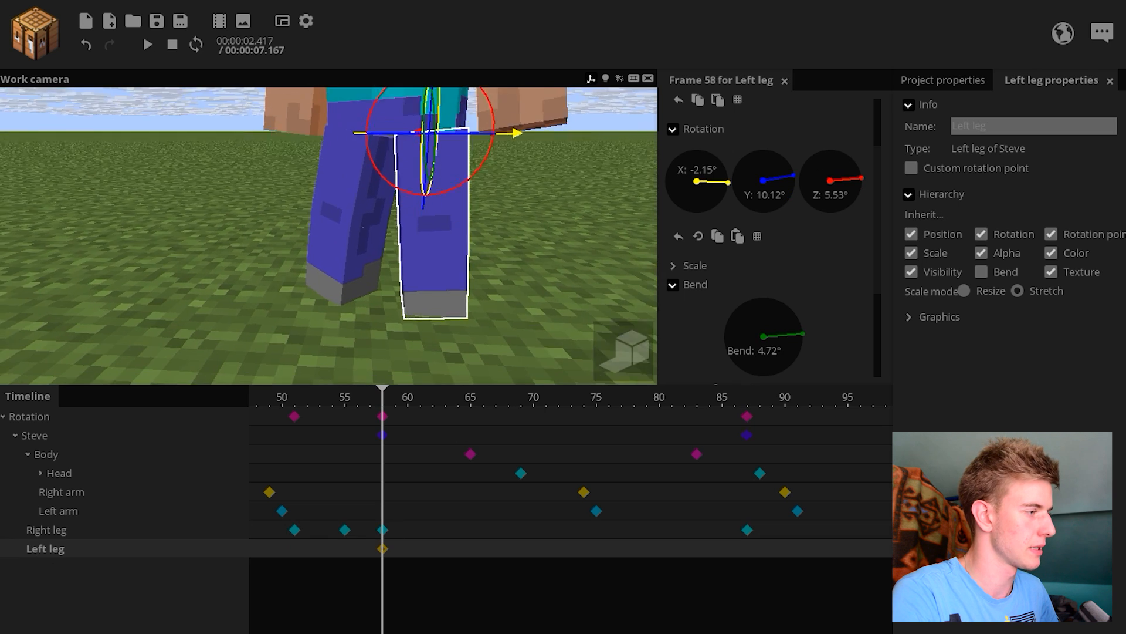
pyautogui.click(750, 551)
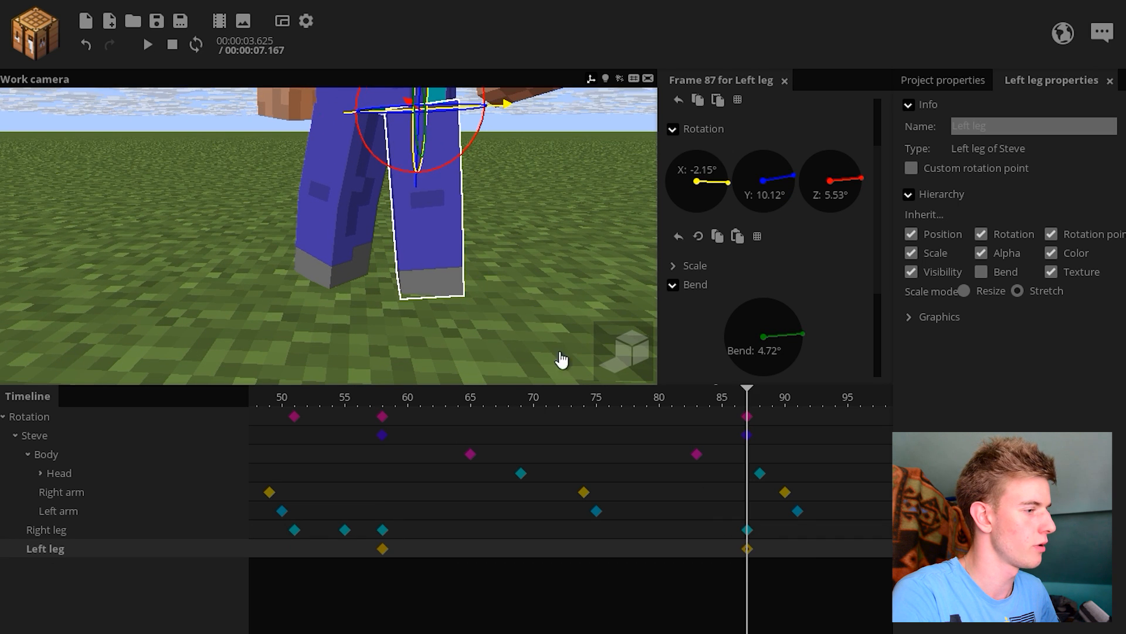
# Step: Compare the right leg's keyframes at frames 58 and 87 and refine the frame 87 pose to X -9.48° and bend 13.92°
pyautogui.moveTo(749, 402); pyautogui.dragTo(345, 399)
pyautogui.click(383, 530)
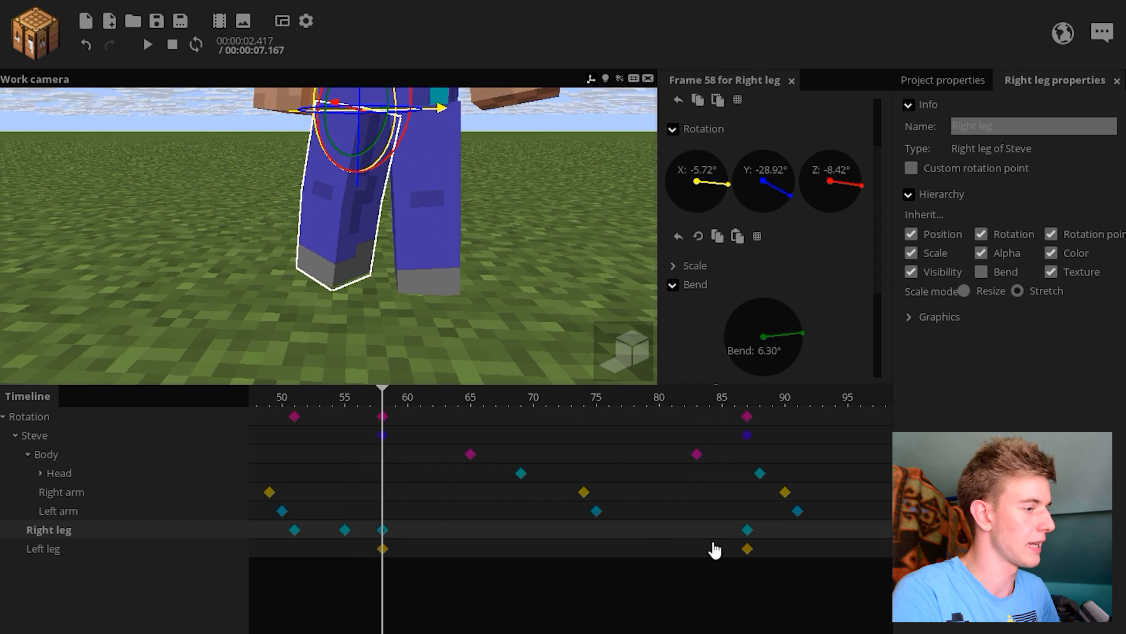
pyautogui.click(747, 529)
pyautogui.moveTo(355, 170); pyautogui.dragTo(361, 194)
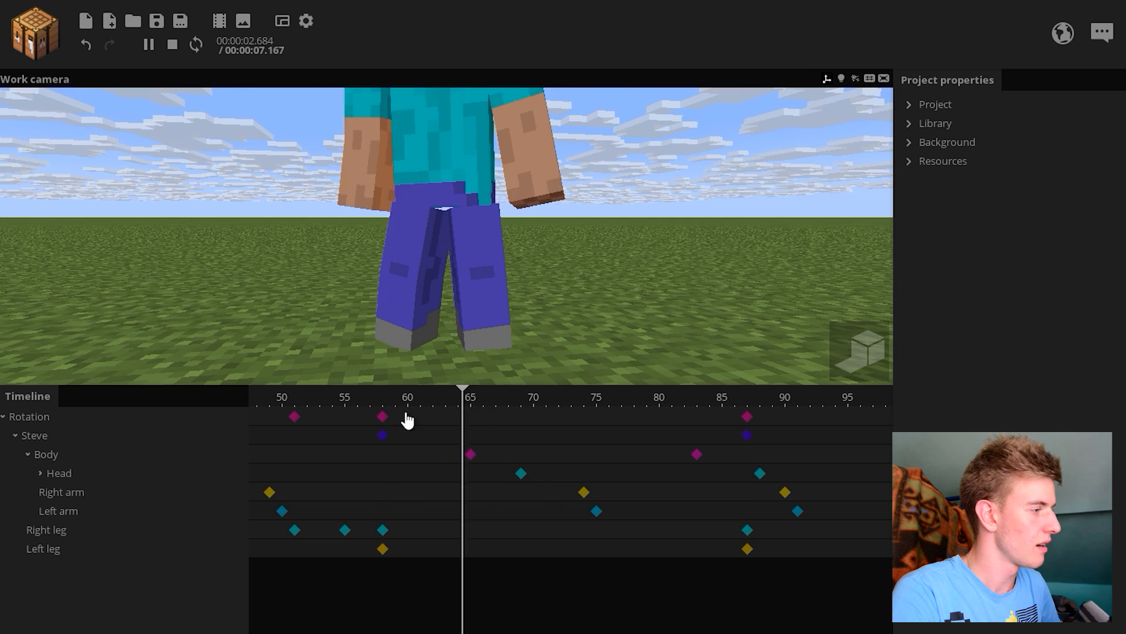
# Step: Play back the stretch between frames 58 and 87 to check the leg and weight shift
pyautogui.press('space')
pyautogui.press('space')
pyautogui.press('space')
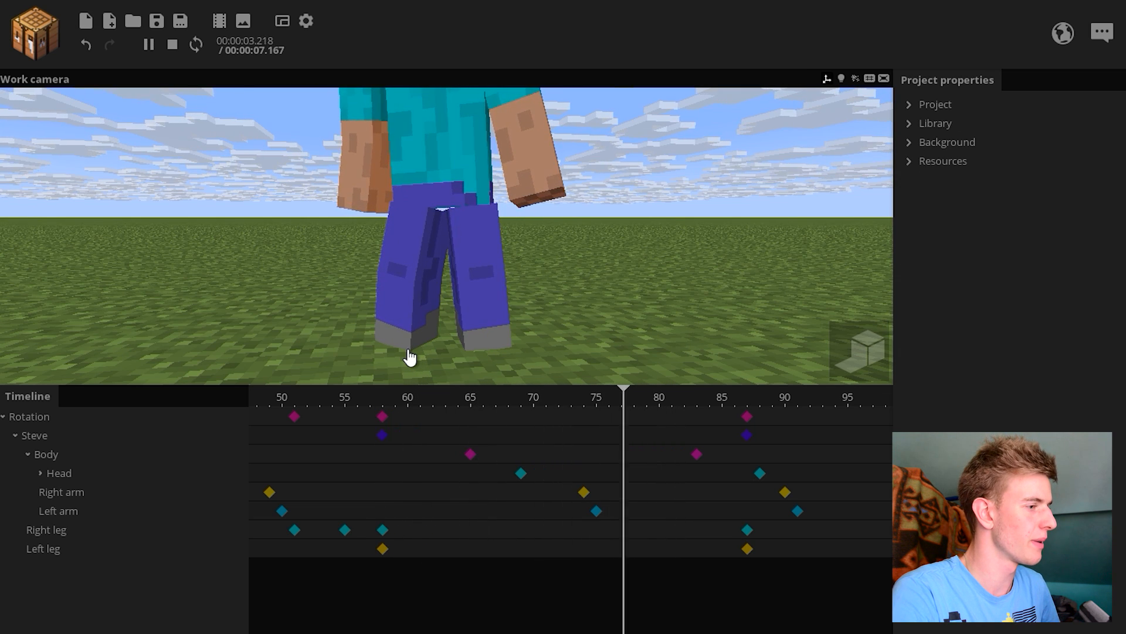
pyautogui.press('space')
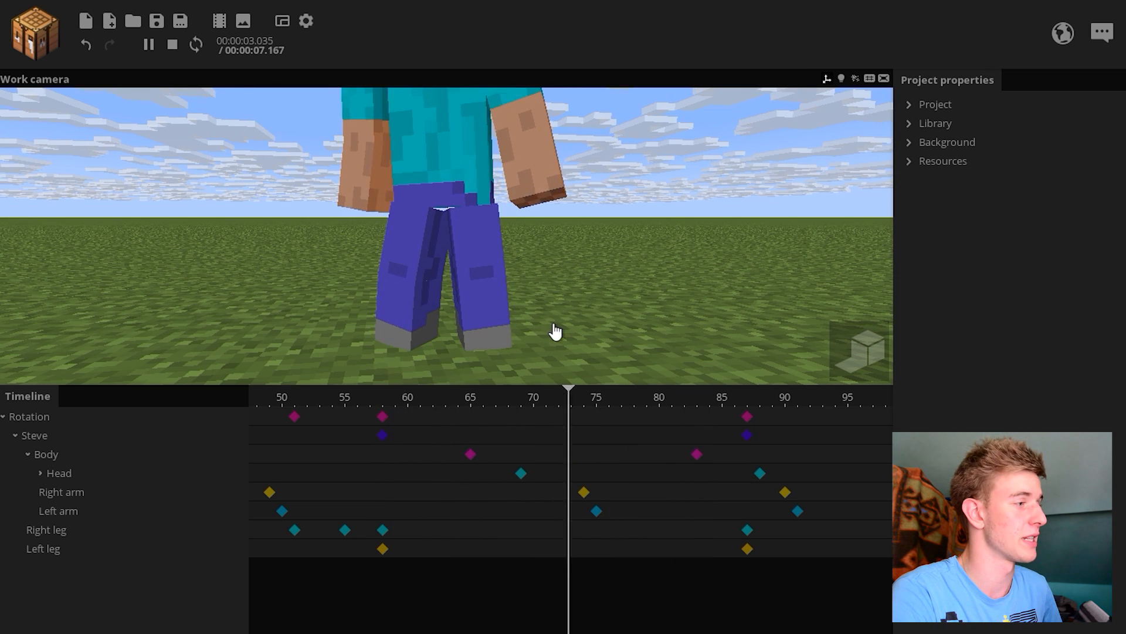
pyautogui.press('space')
# Step: Set an ease-out transition on the frame 58 keyframes of the Rotation folder, Steve and both legs
pyautogui.click(383, 416)
pyautogui.scroll(-3, 868, 370)
pyautogui.click(804, 332)
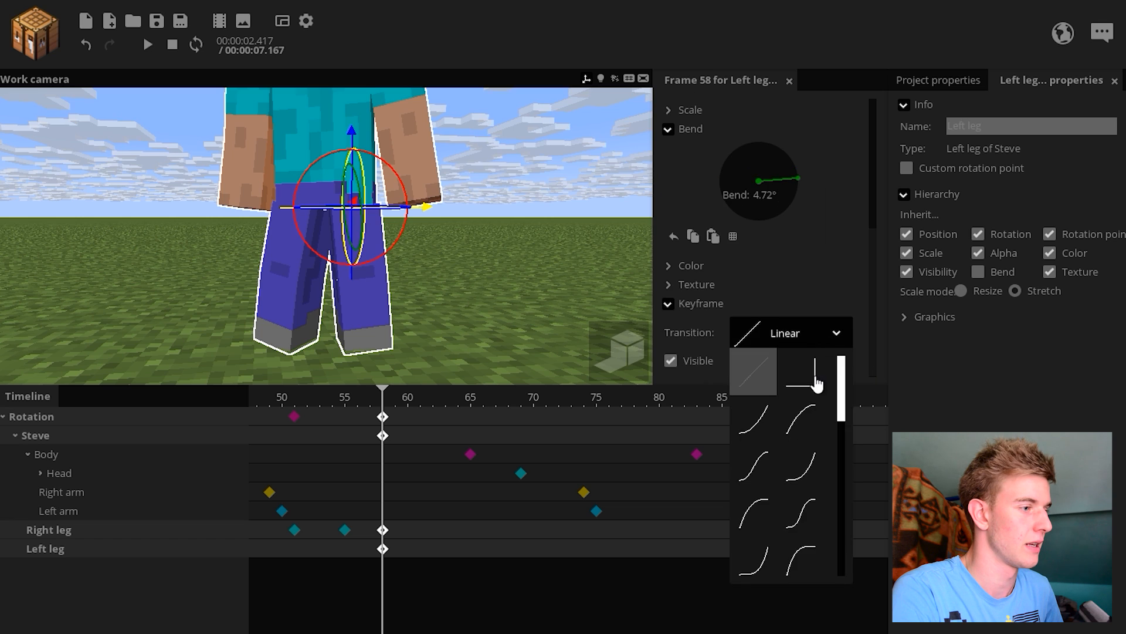
pyautogui.click(799, 415)
# Step: Clear the selection and play back the animation to check the timing of the eased weight shift
pyautogui.click(206, 372)
pyautogui.press('space')
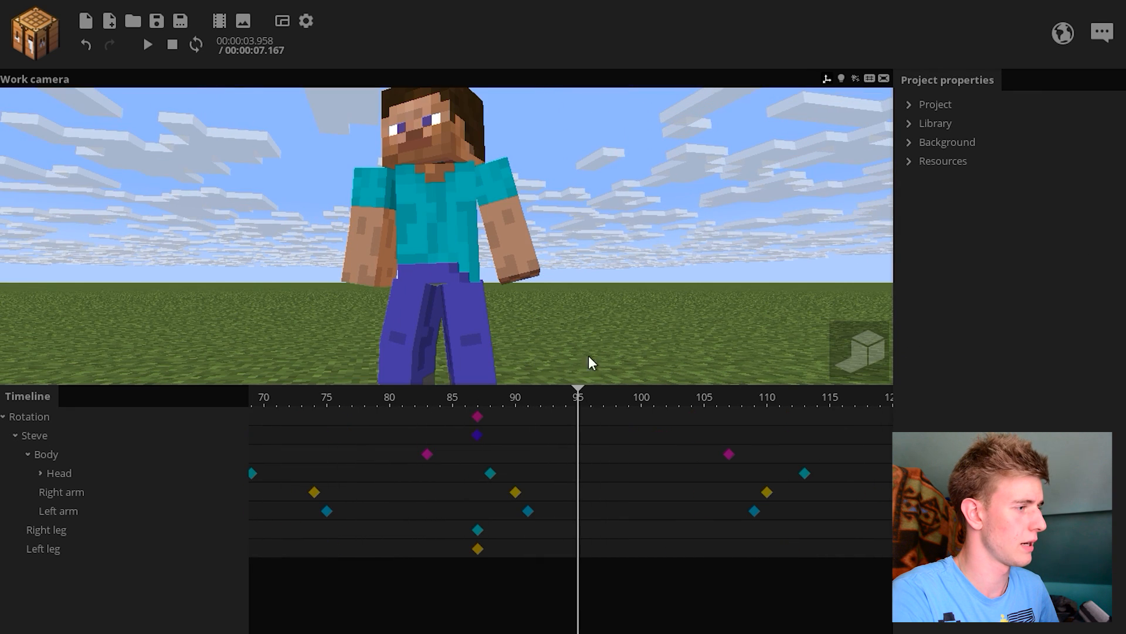
pyautogui.moveTo(568, 415); pyautogui.dragTo(330, 414)
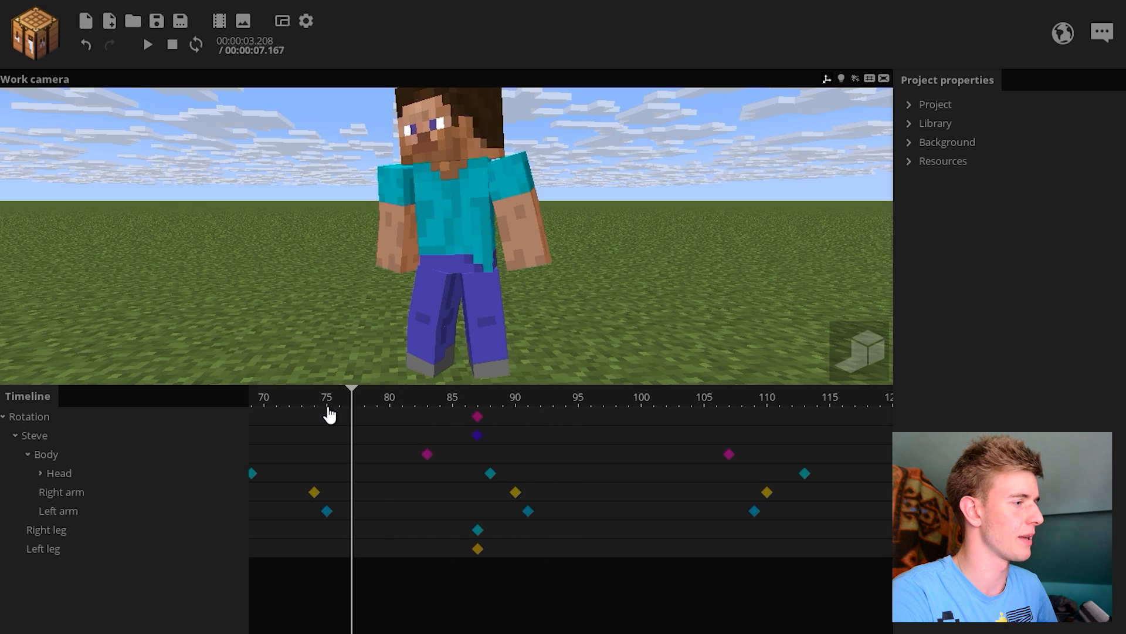
pyautogui.press('space')
pyautogui.press('space')
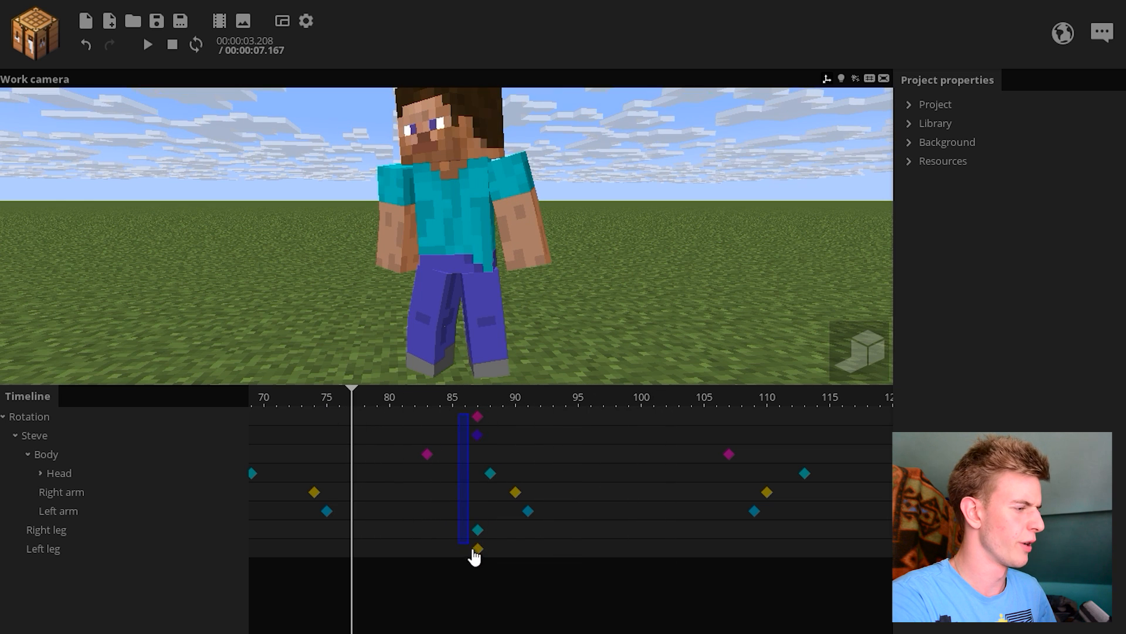
# Step: Move the frame 87 keyframes of the Rotation folder, Steve and both legs to frame 79
pyautogui.moveTo(475, 555); pyautogui.dragTo(476, 555)
pyautogui.click(477, 418)
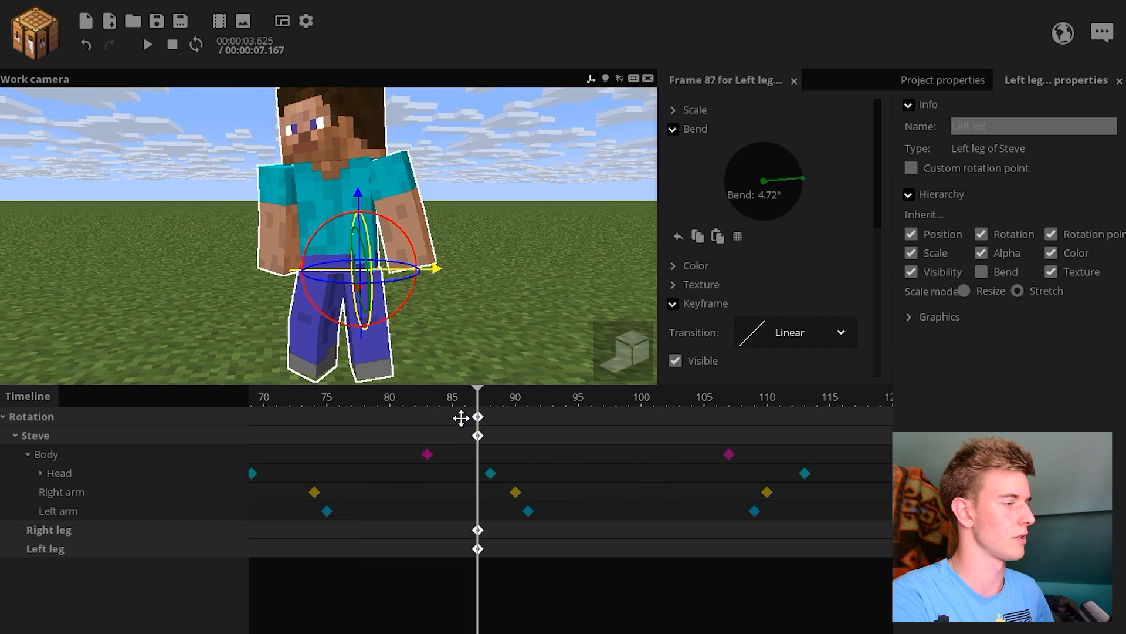
pyautogui.moveTo(461, 418); pyautogui.dragTo(378, 421)
# Step: Play back the animation with the retimed weight-shift keyframes
pyautogui.press('space')
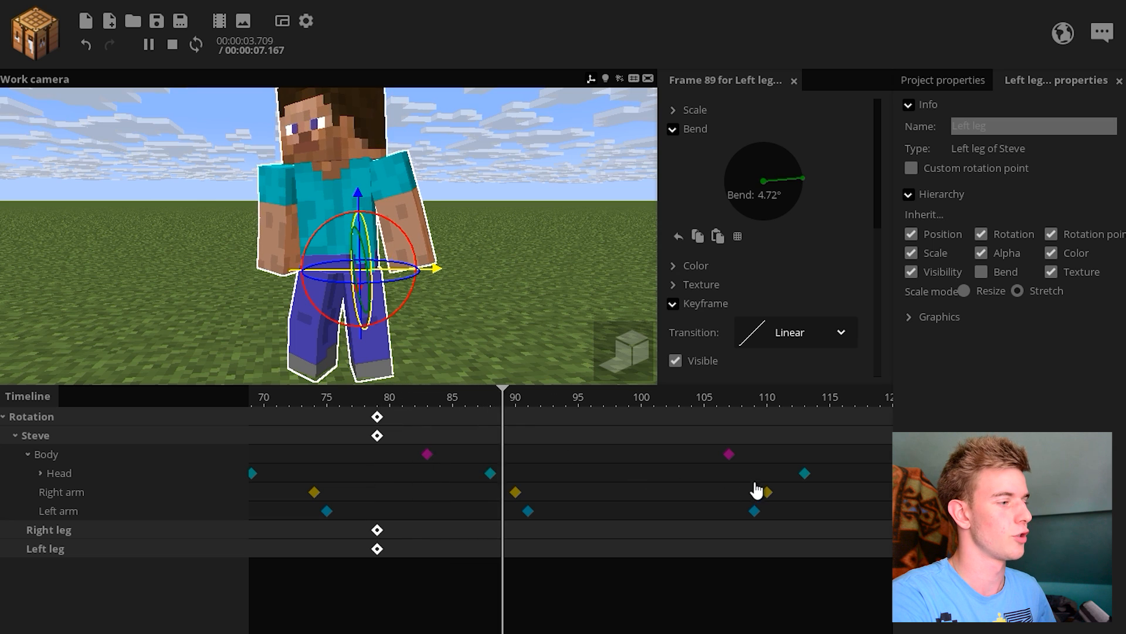
pyautogui.press('space')
pyautogui.press('space')
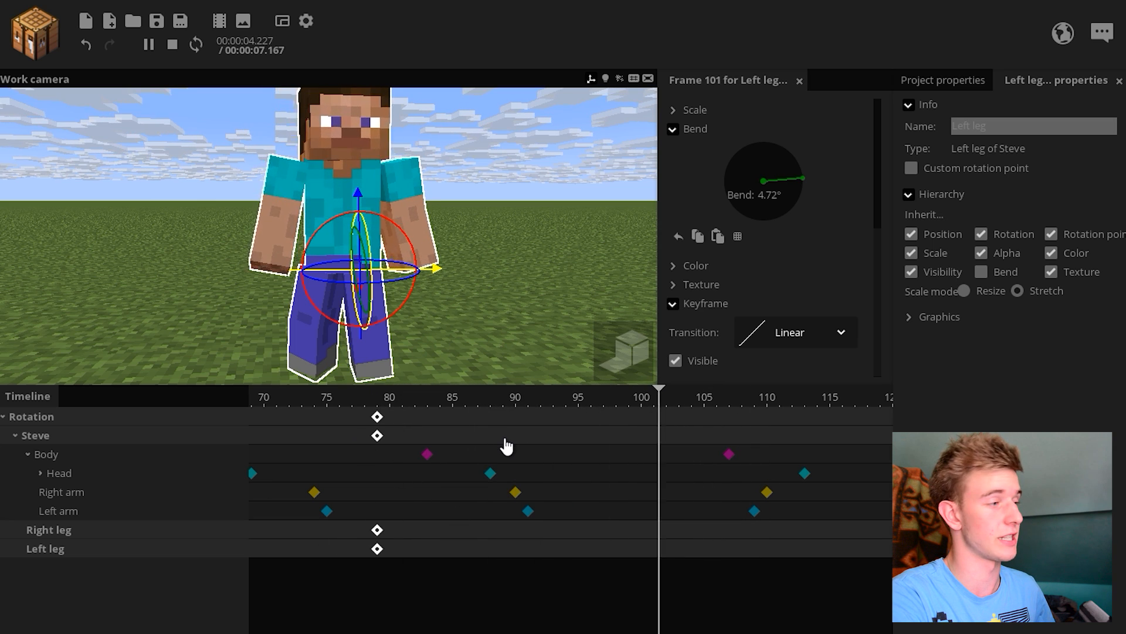
pyautogui.press('space')
# Step: Add frame 86 keyframes for Steve and the Rotation folder, checking the folder's pose against frame 79
pyautogui.click(463, 435)
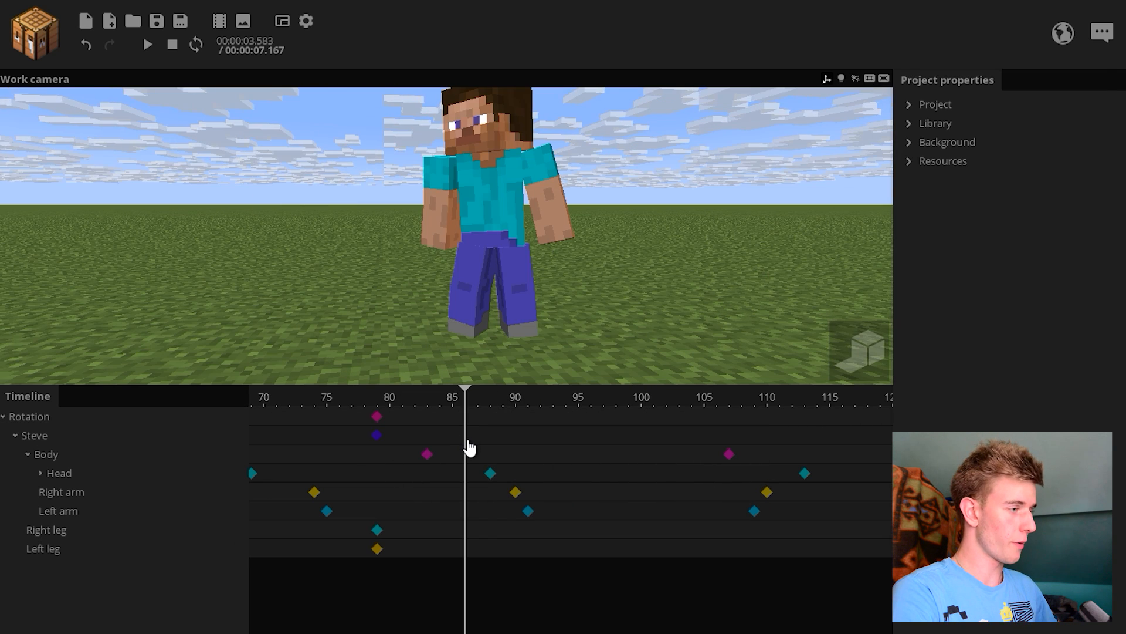
pyautogui.hotkey('ctrl', 'v')
pyautogui.scroll(3, 461, 293)
pyautogui.click(458, 536)
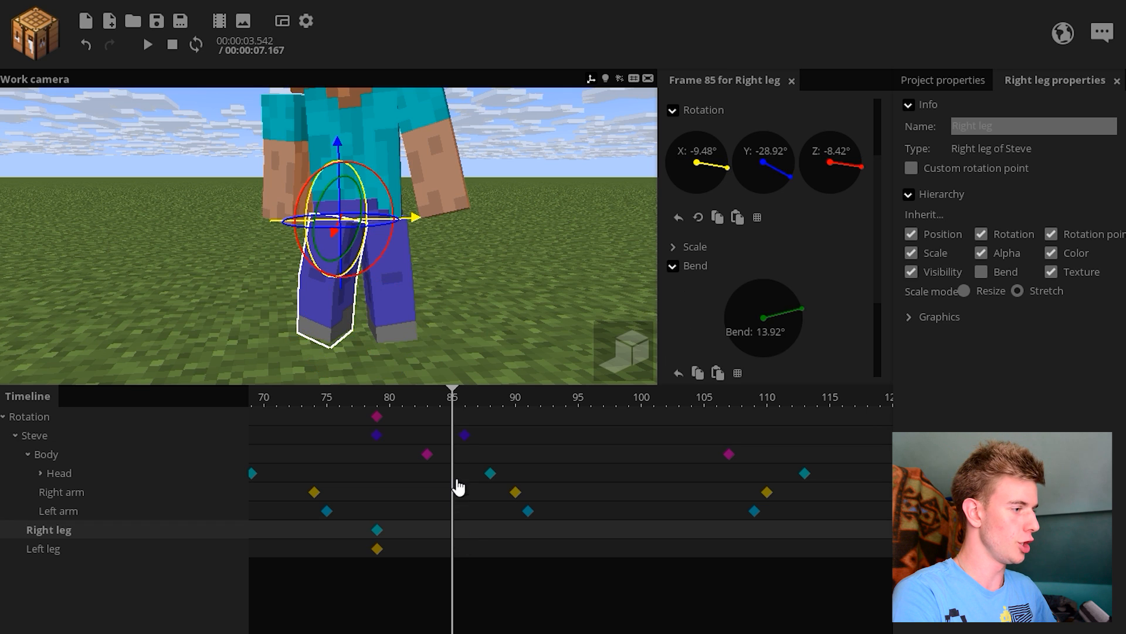
pyautogui.click(465, 416)
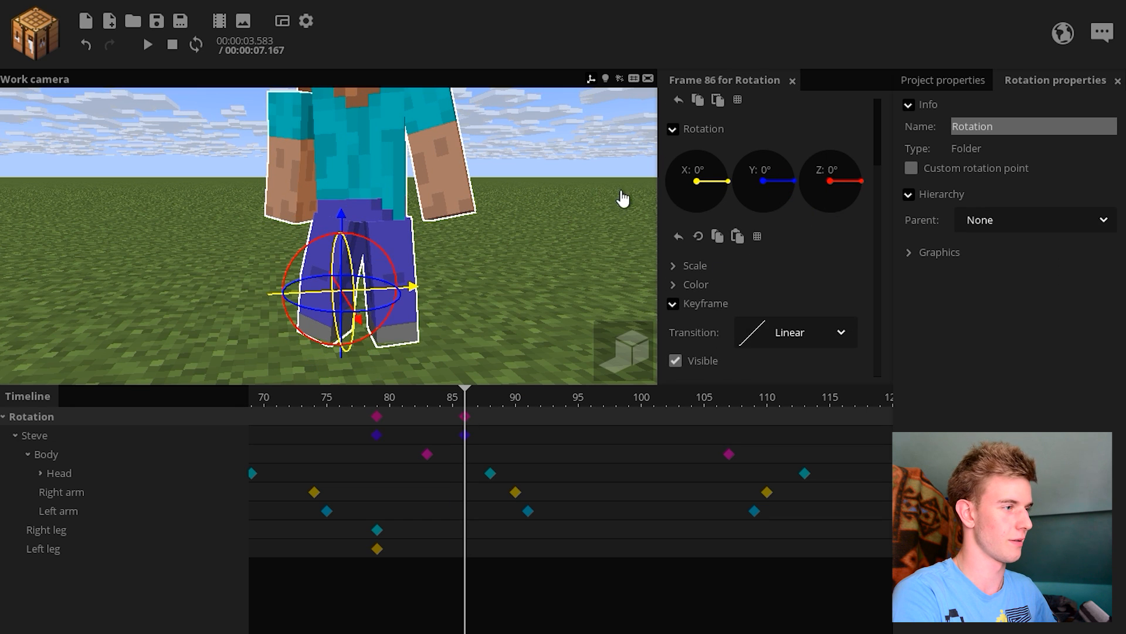
pyautogui.click(376, 419)
pyautogui.click(464, 418)
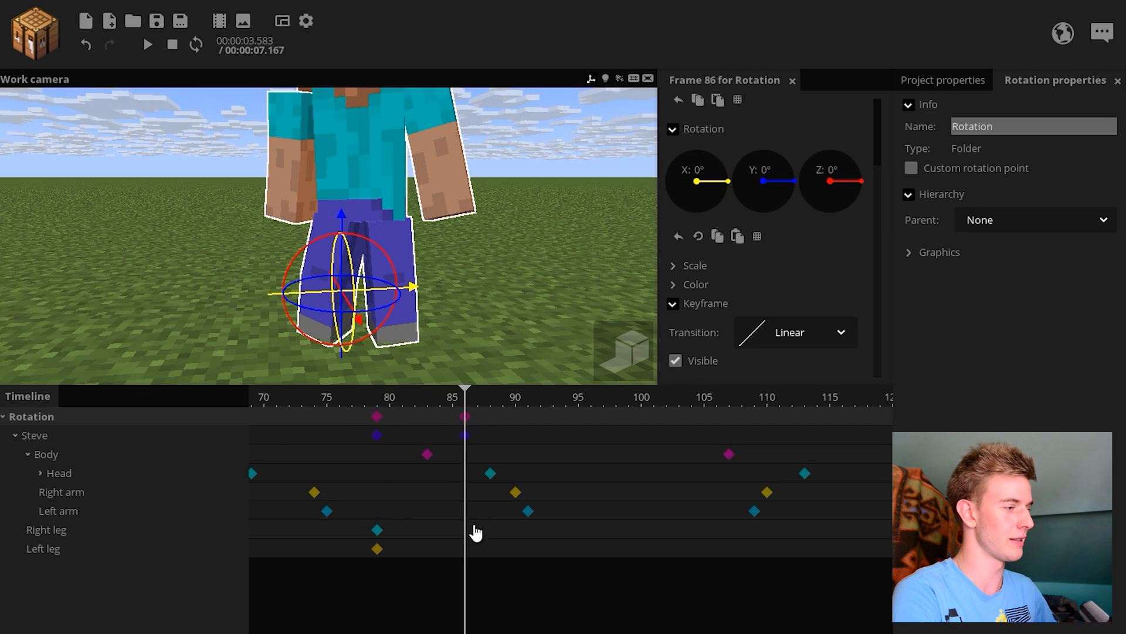
# Step: Pose the right leg at frame 86 with rotation X -6.42°, Y -20.97°, Z -7.15° and bend 4.02°, comparing it with frame 79
pyautogui.click(466, 530)
pyautogui.moveTo(378, 267); pyautogui.dragTo(368, 263)
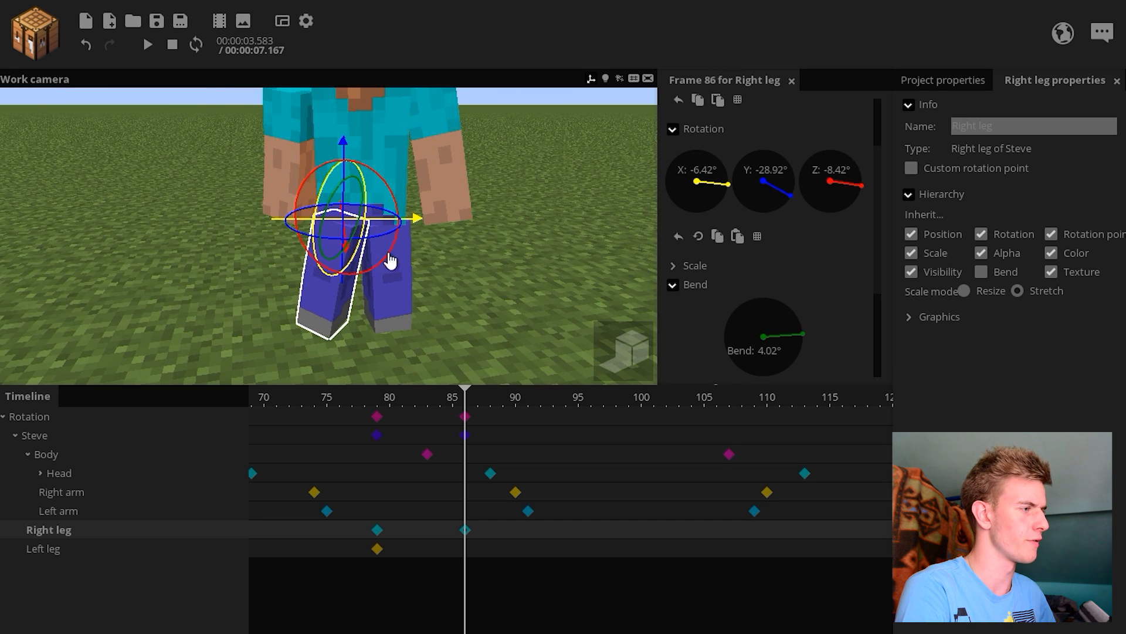
pyautogui.moveTo(389, 233); pyautogui.dragTo(381, 272)
pyautogui.click(377, 436)
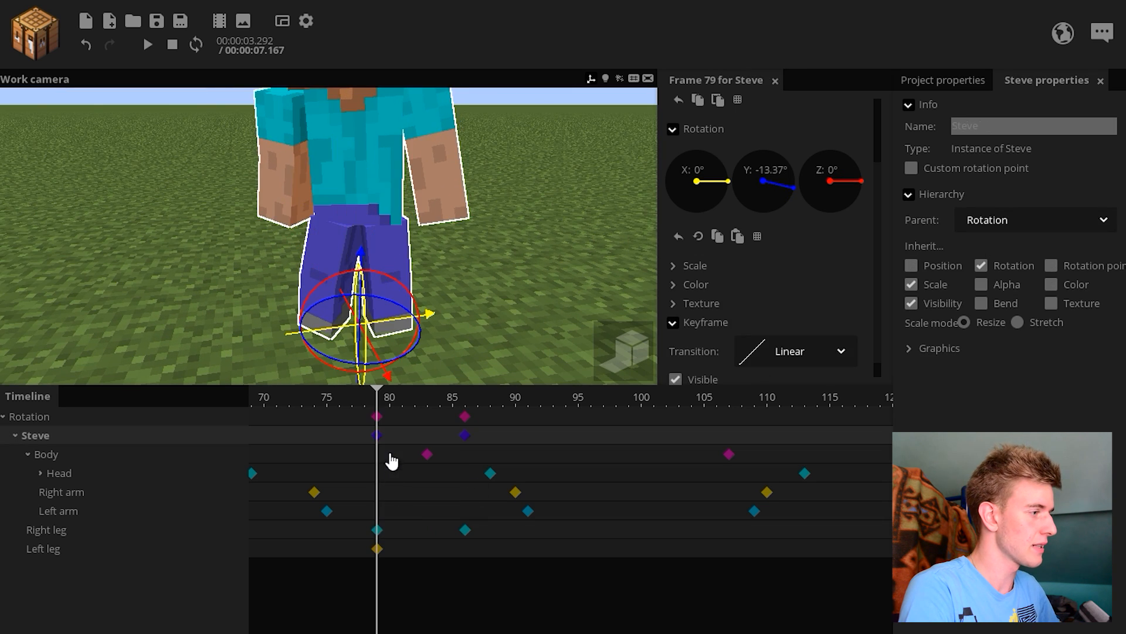
pyautogui.press('space')
pyautogui.press('space')
pyautogui.click(378, 531)
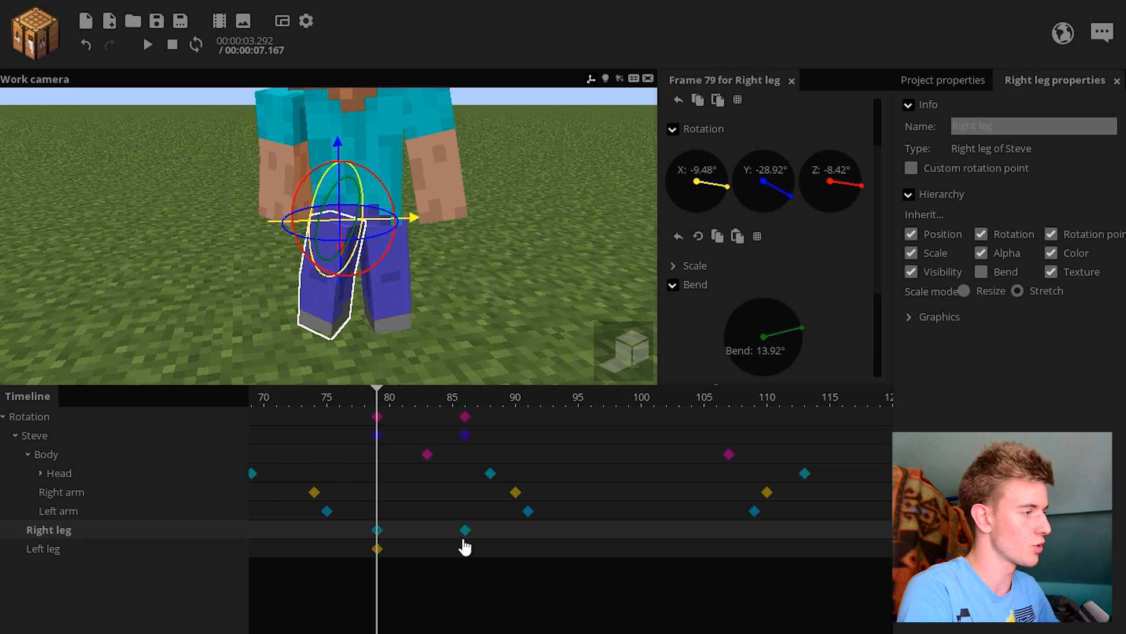
pyautogui.click(465, 531)
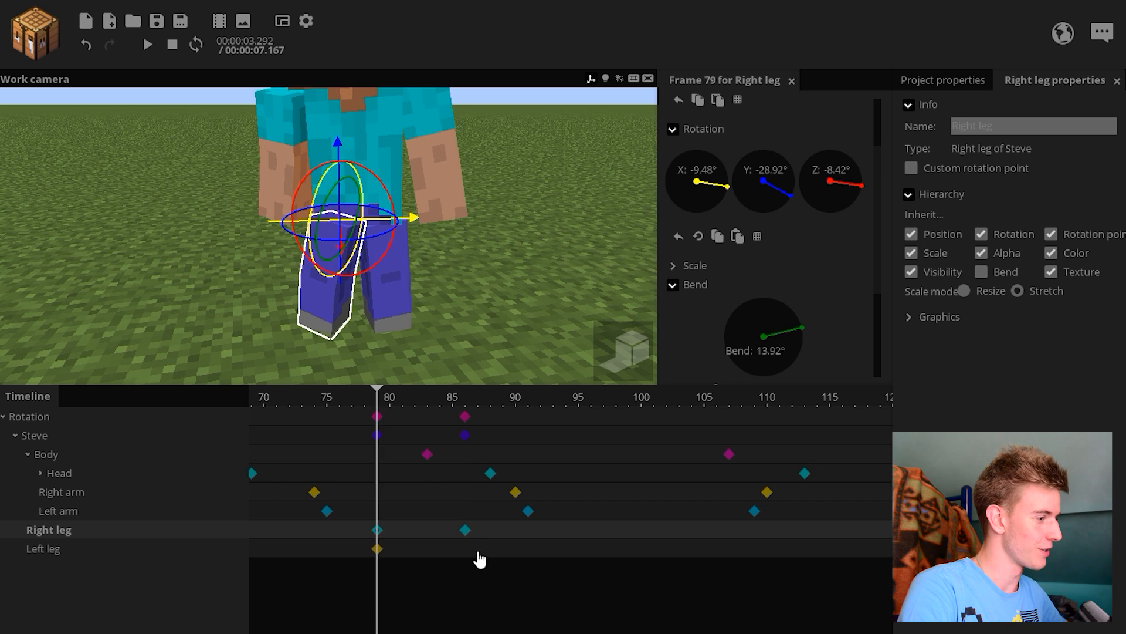
# Step: Turn the right leg at frame 86 to a Y rotation of -35.02° and check the motion from frame 79
pyautogui.click(464, 530)
pyautogui.press('w')
pyautogui.moveTo(410, 333); pyautogui.dragTo(404, 333, button='right')
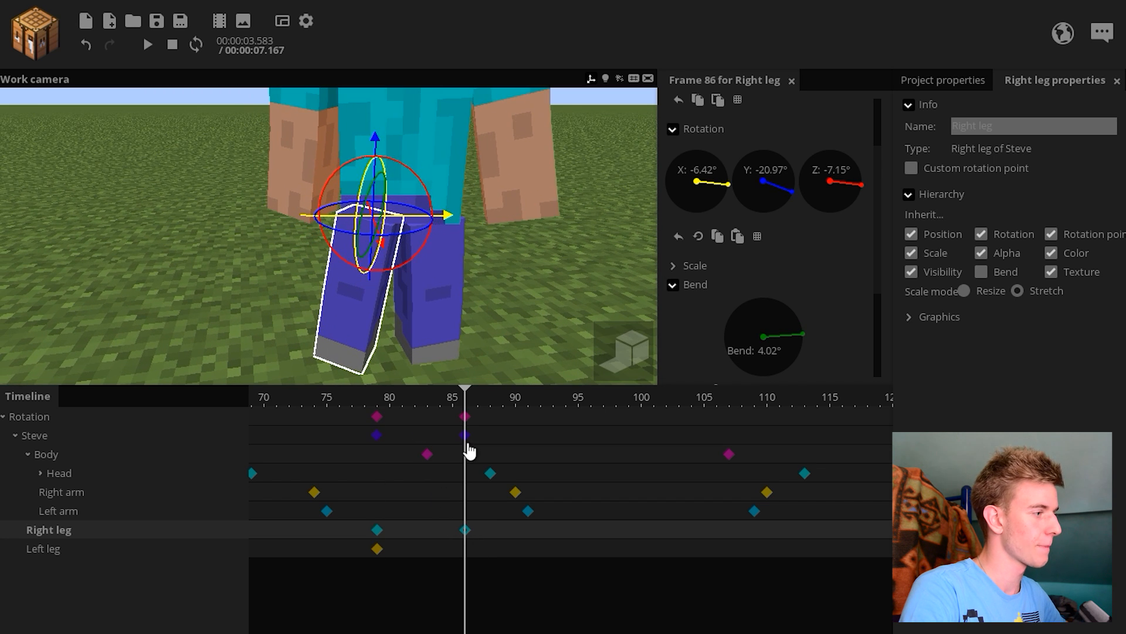
pyautogui.moveTo(396, 236); pyautogui.dragTo(406, 243)
pyautogui.click(381, 403)
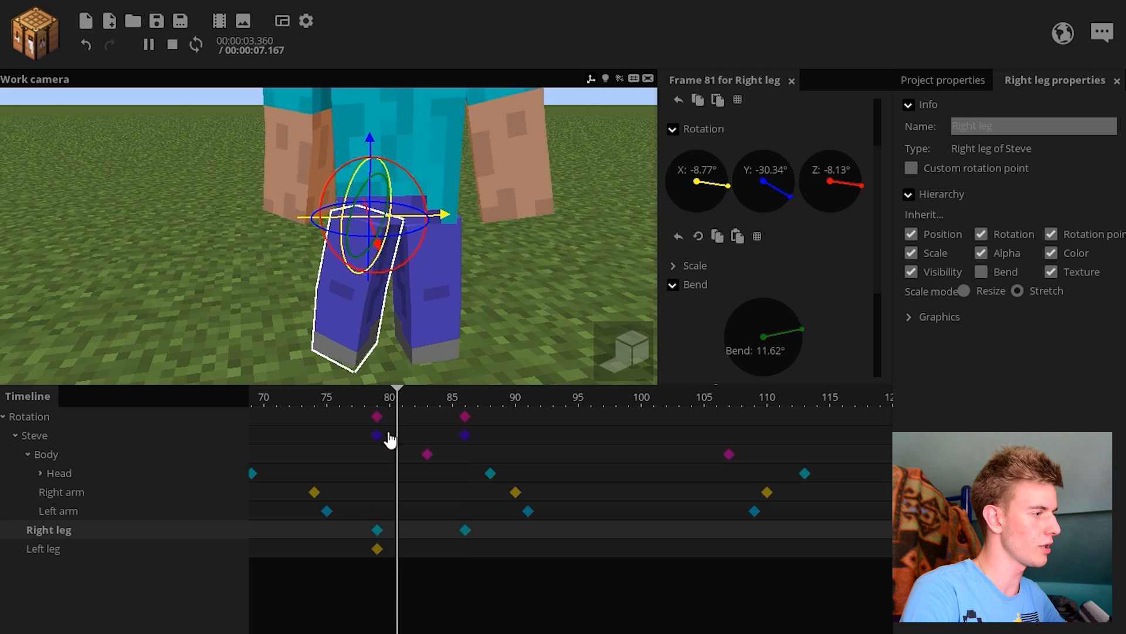
pyautogui.click(377, 531)
pyautogui.click(465, 531)
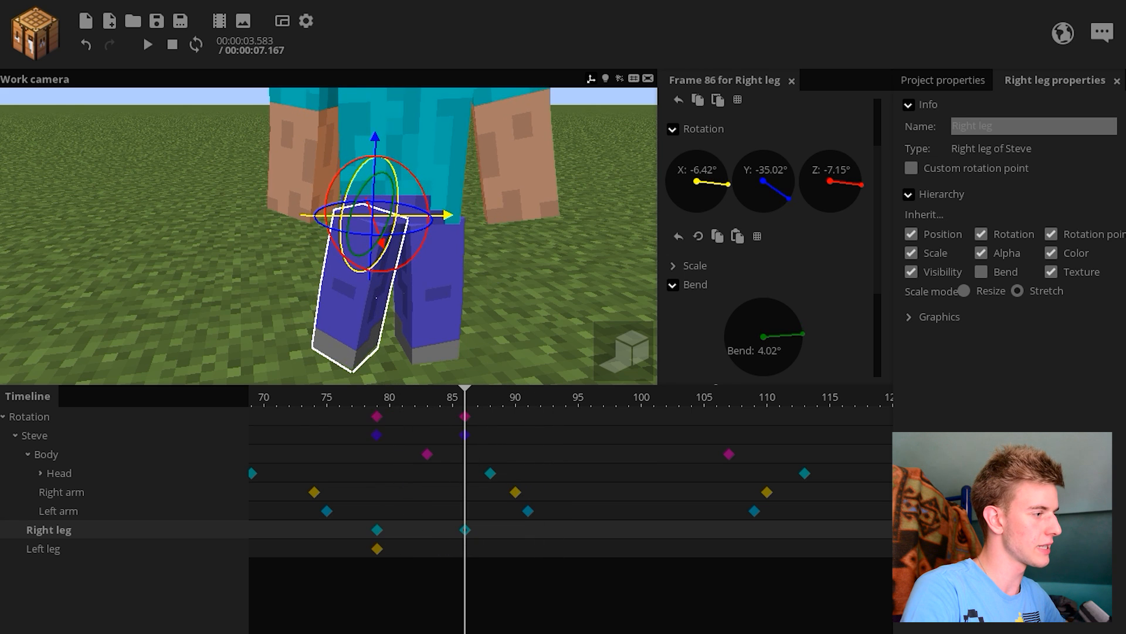
# Step: Shift Steve slightly at frame 86 to line up his feet with frame 79, and play back the movement
pyautogui.moveTo(493, 321); pyautogui.dragTo(494, 323, button='right')
pyautogui.press('w')
pyautogui.click(465, 435)
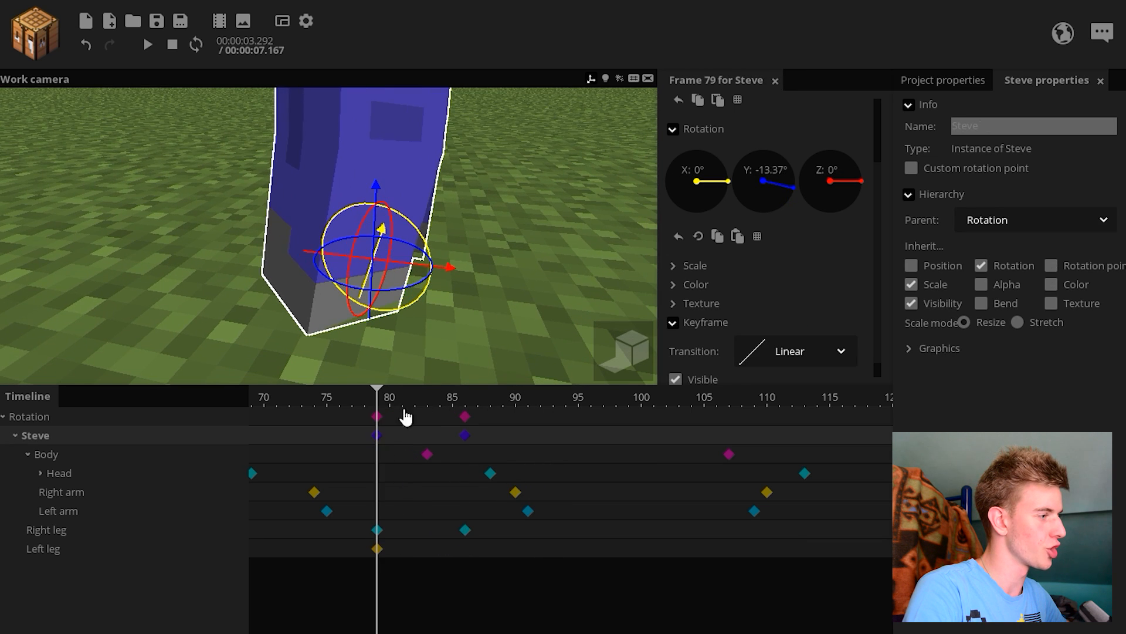
pyautogui.moveTo(434, 280); pyautogui.dragTo(444, 287)
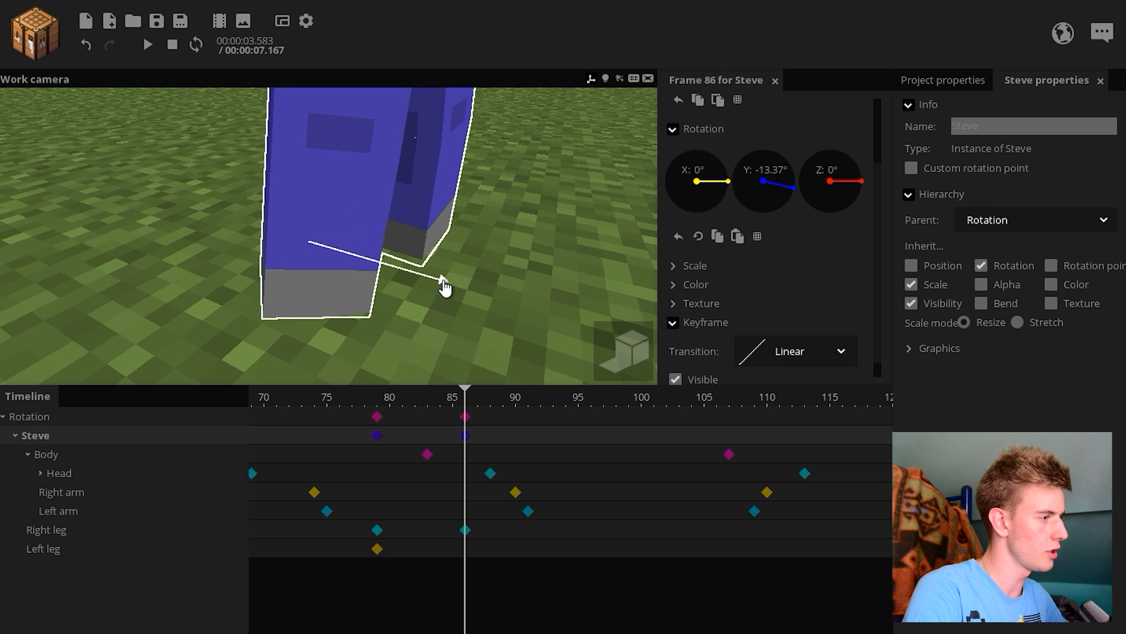
pyautogui.click(377, 435)
pyautogui.click(465, 434)
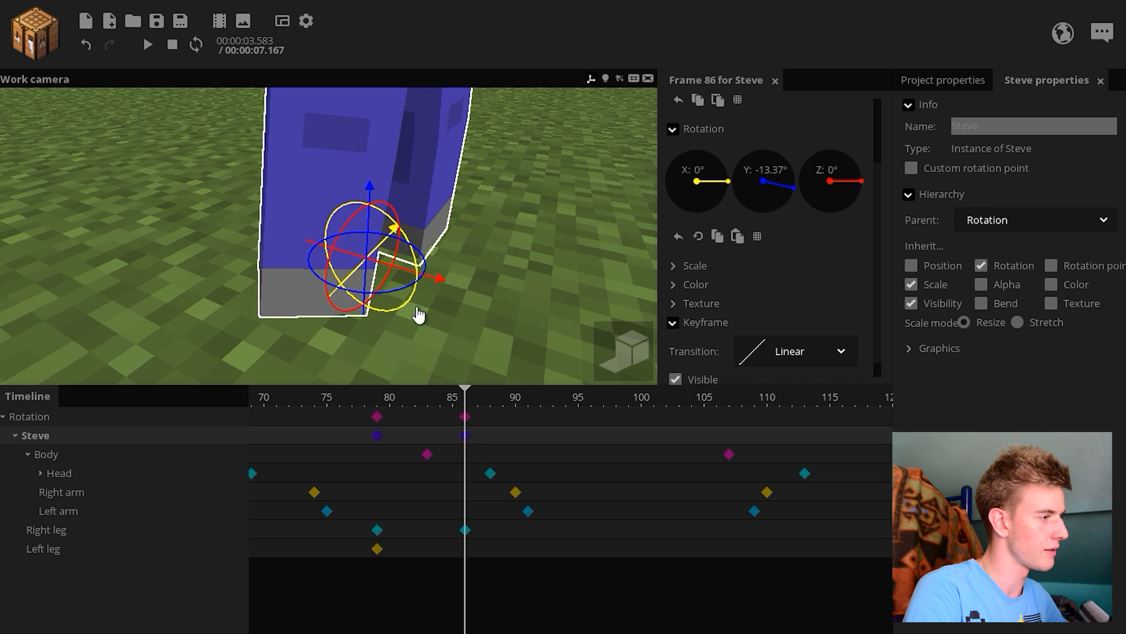
pyautogui.moveTo(440, 288); pyautogui.dragTo(442, 288)
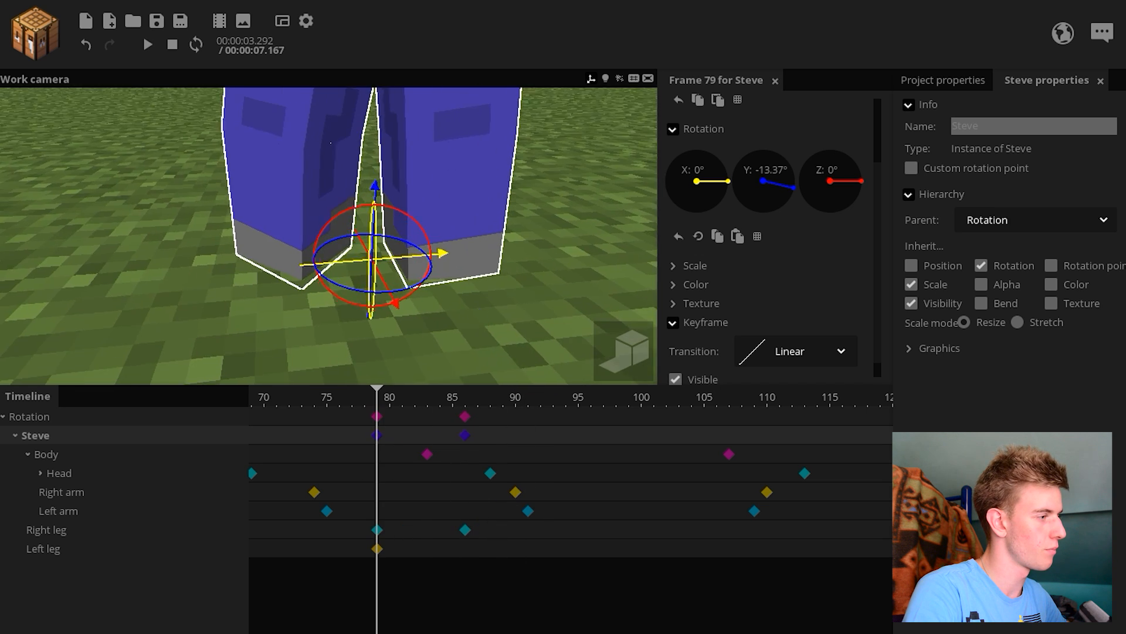
pyautogui.click(503, 307)
pyautogui.press('space')
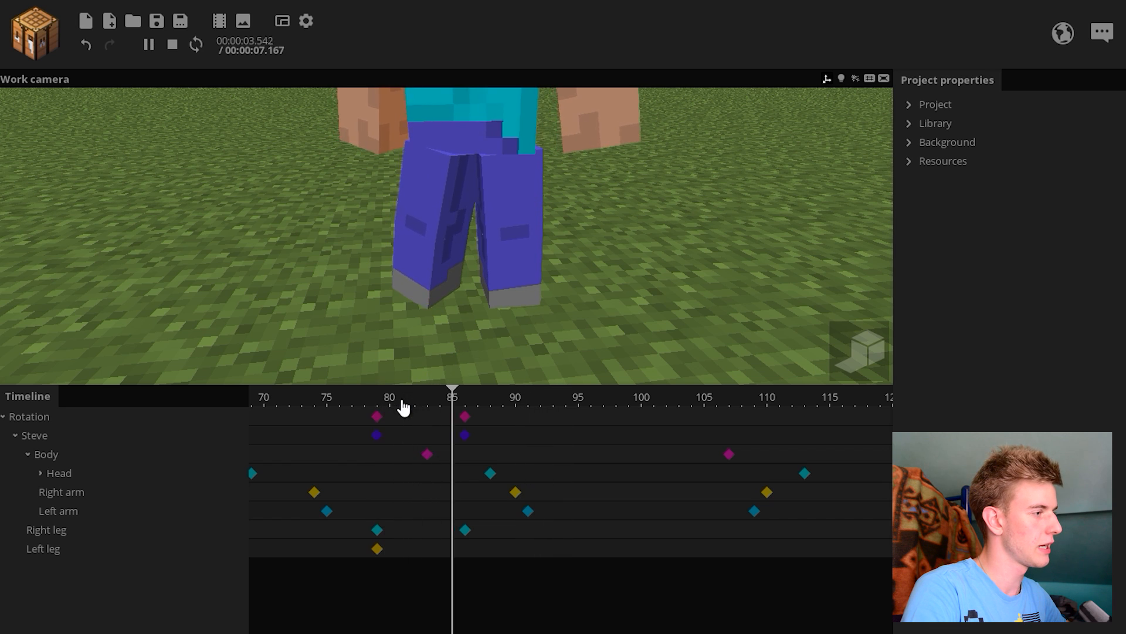
# Step: Add a left leg keyframe at frame 86 that keeps the frame 79 pose
pyautogui.moveTo(359, 432); pyautogui.dragTo(380, 524)
pyautogui.click(377, 552)
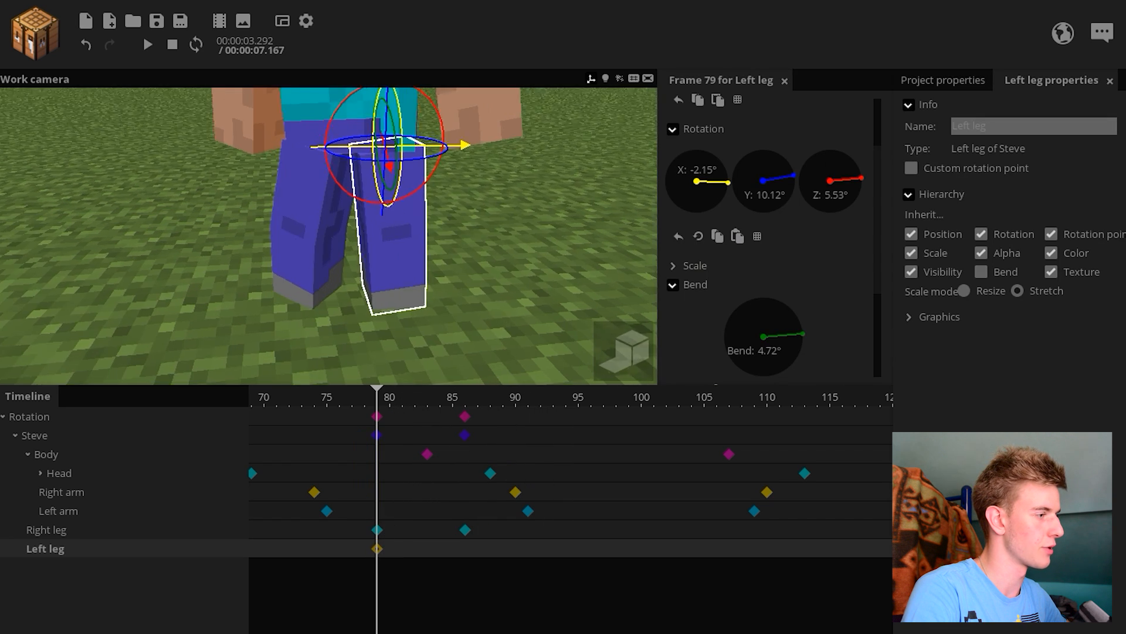
pyautogui.click(466, 416)
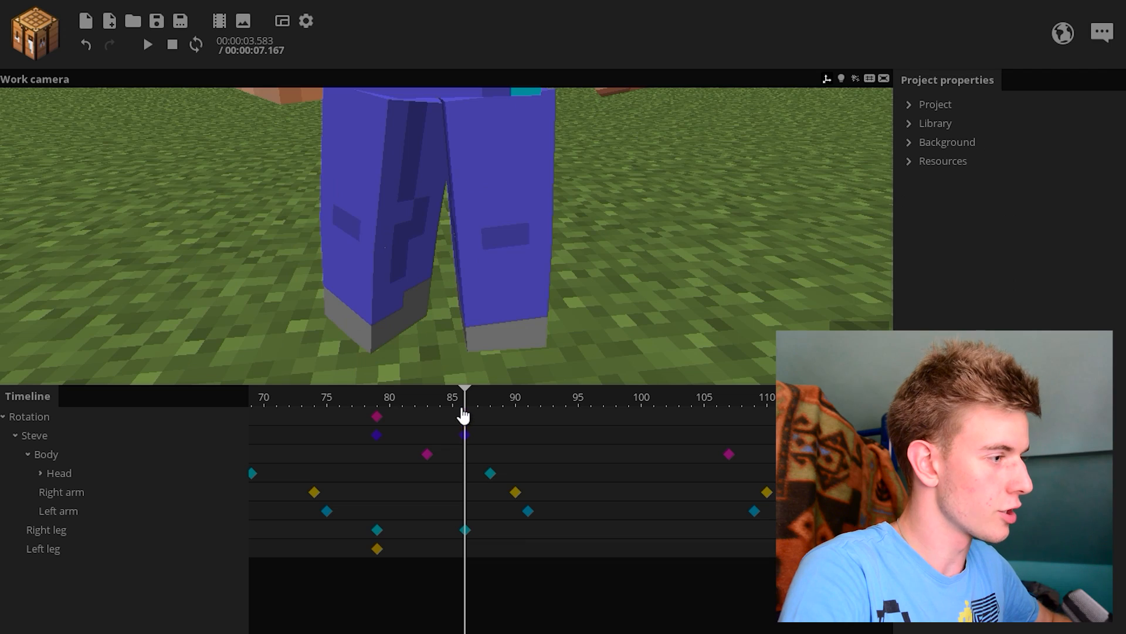
pyautogui.click(344, 417)
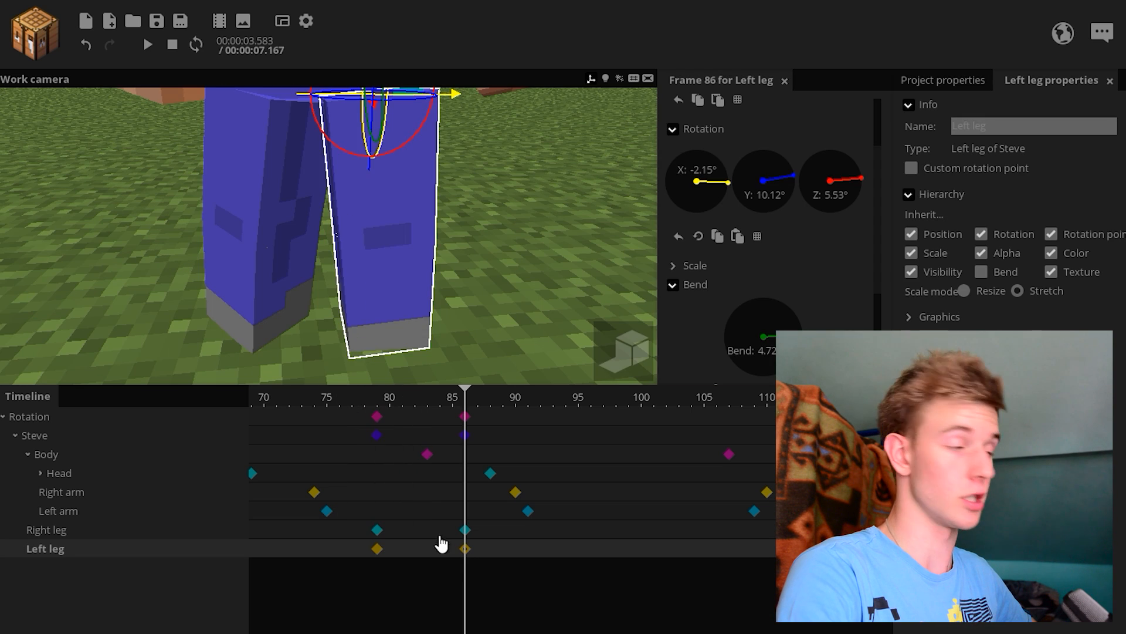
# Step: Try an Ease in (quad) transition on the frame 79 keyframes of the Rotation folder, Steve and both legs, and play it back
pyautogui.click(378, 416)
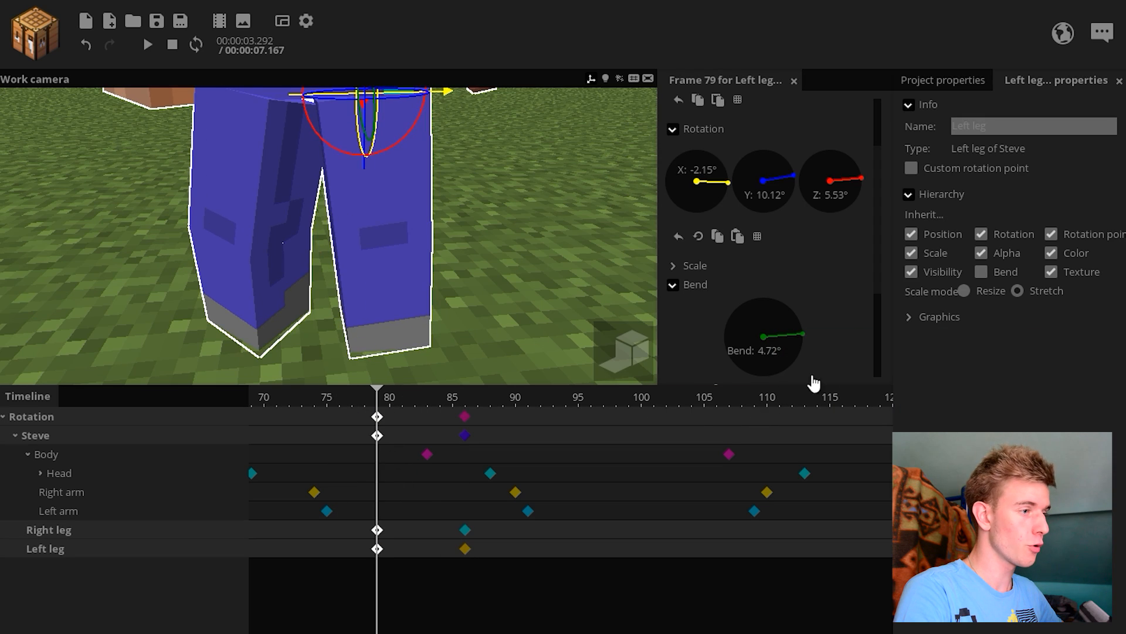
pyautogui.scroll(-3, 874, 376)
pyautogui.click(815, 336)
pyautogui.click(762, 431)
pyautogui.click(578, 240)
pyautogui.scroll(-5, 578, 241)
pyautogui.press('space')
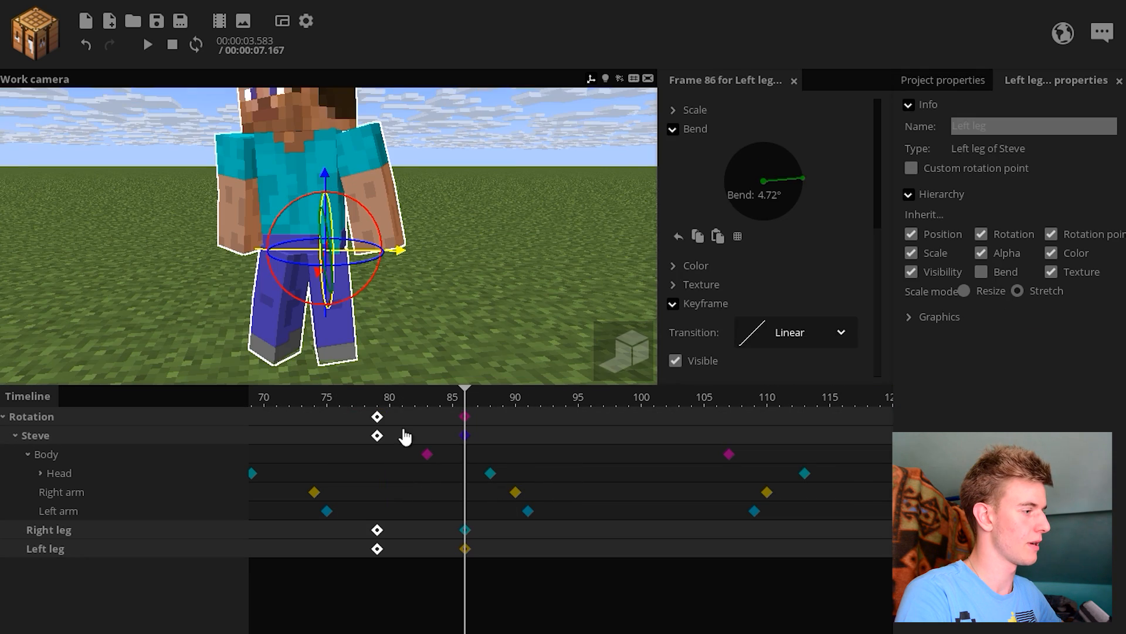
# Step: Change the transition of the selected frame 79 keyframes to a different easing curve
pyautogui.click(377, 435)
pyautogui.click(842, 333)
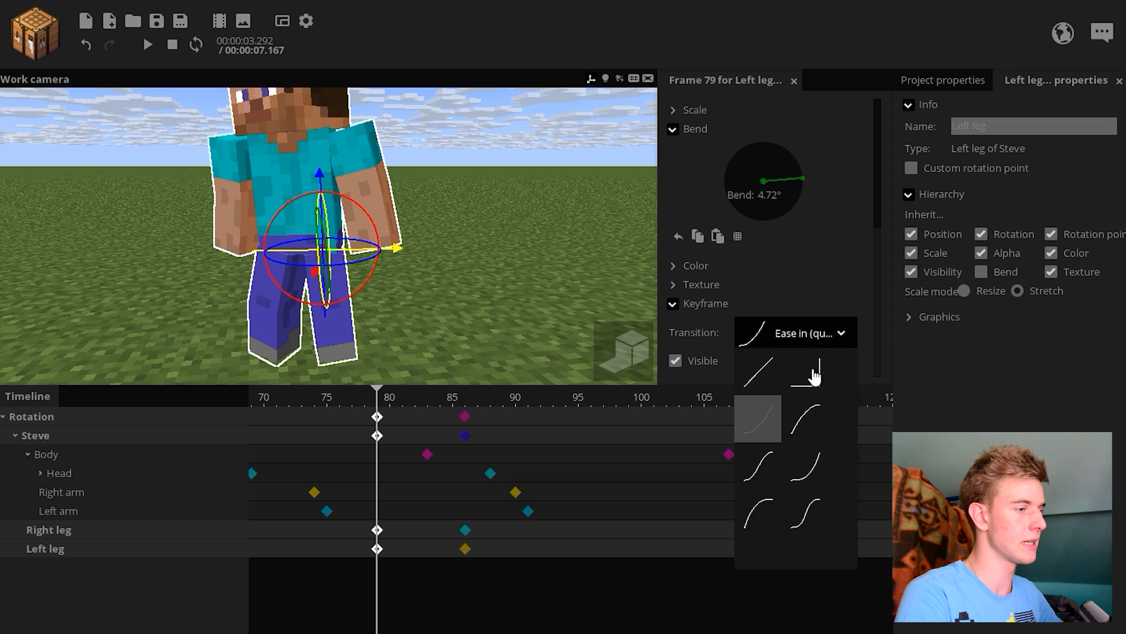
pyautogui.click(794, 476)
# Step: Add frame 95 keyframes for Steve and his right leg
pyautogui.click(604, 413)
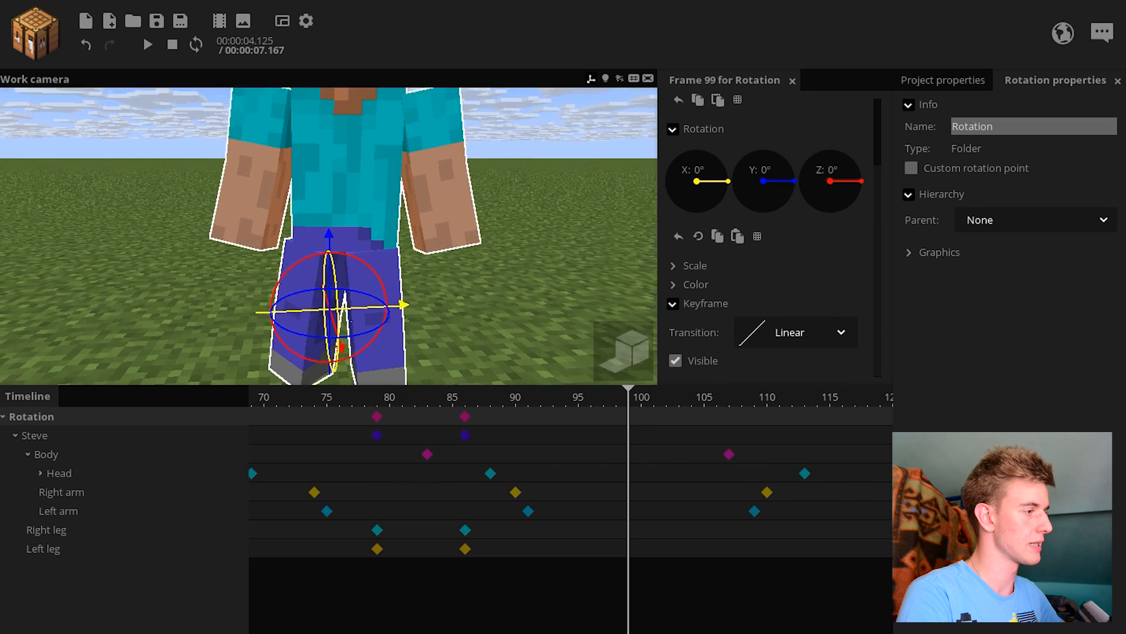
pyautogui.click(583, 441)
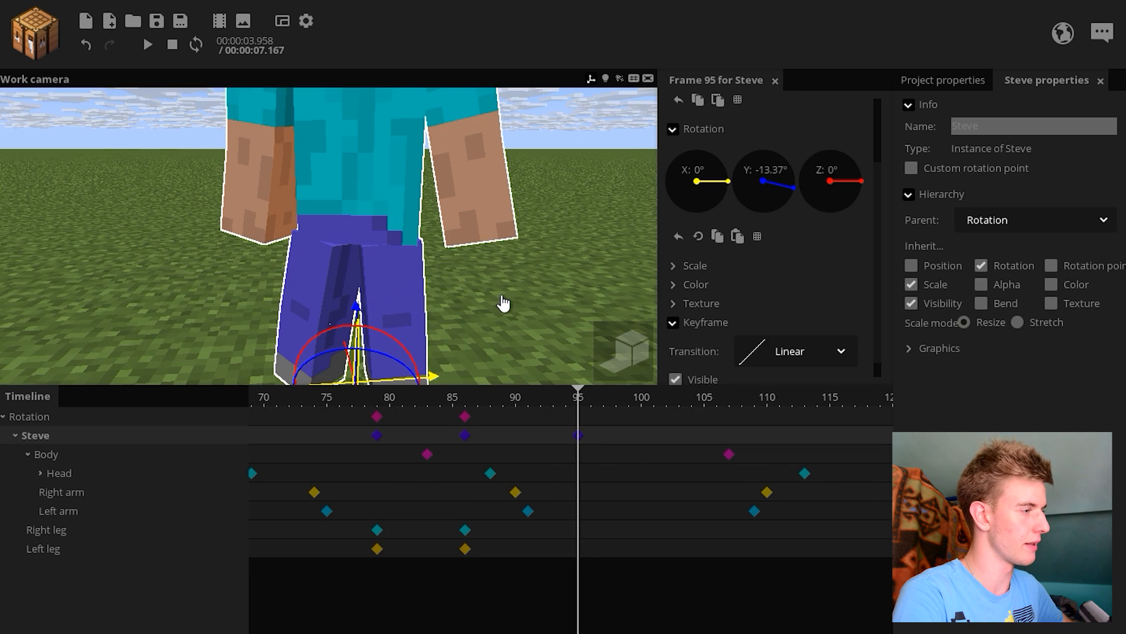
pyautogui.scroll(2, 504, 304)
pyautogui.click(580, 531)
pyautogui.hotkey('ctrl', 'v')
pyautogui.click(583, 549)
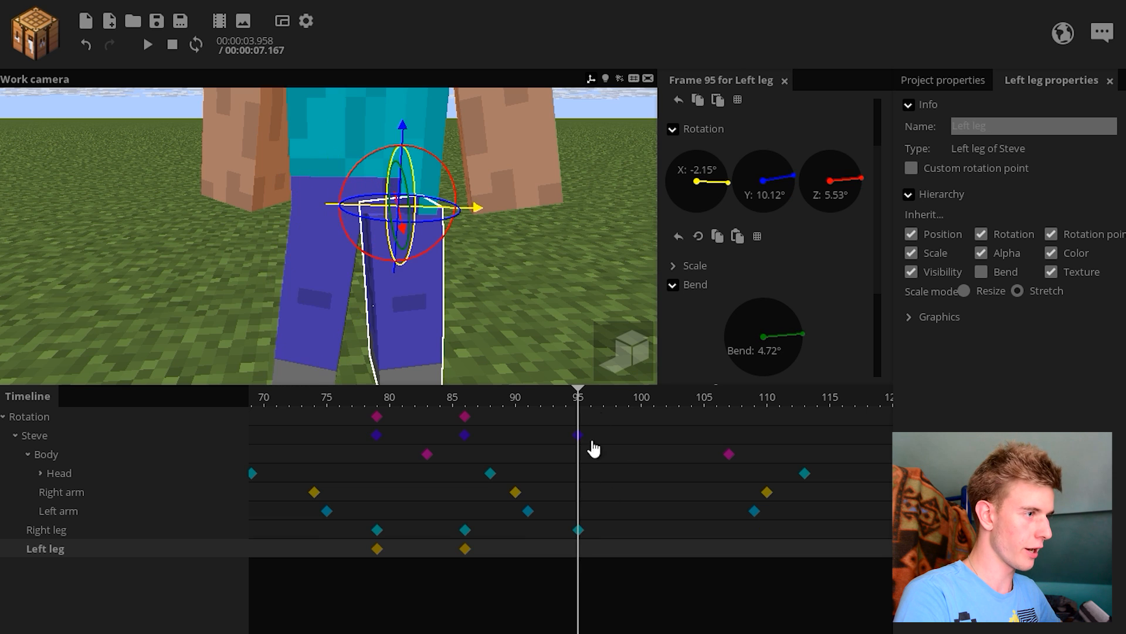
# Step: Rotate the right leg at frame 95 and add a left leg keyframe on the same frame
pyautogui.click(579, 531)
pyautogui.moveTo(365, 252); pyautogui.dragTo(413, 246)
pyautogui.click(579, 435)
pyautogui.click(466, 435)
pyautogui.click(579, 435)
pyautogui.click(578, 550)
# Step: Compare the poses of both legs between frames 86 and 95
pyautogui.click(409, 416)
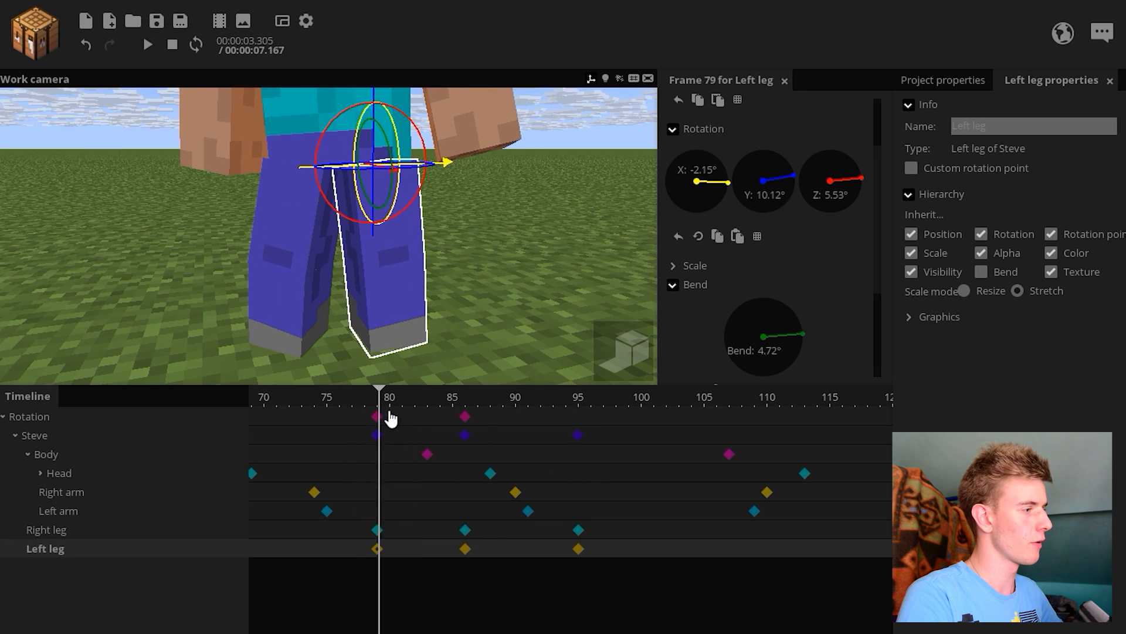
pyautogui.click(465, 418)
pyautogui.moveTo(488, 418); pyautogui.dragTo(573, 424)
pyautogui.click(465, 530)
pyautogui.click(578, 530)
pyautogui.click(465, 549)
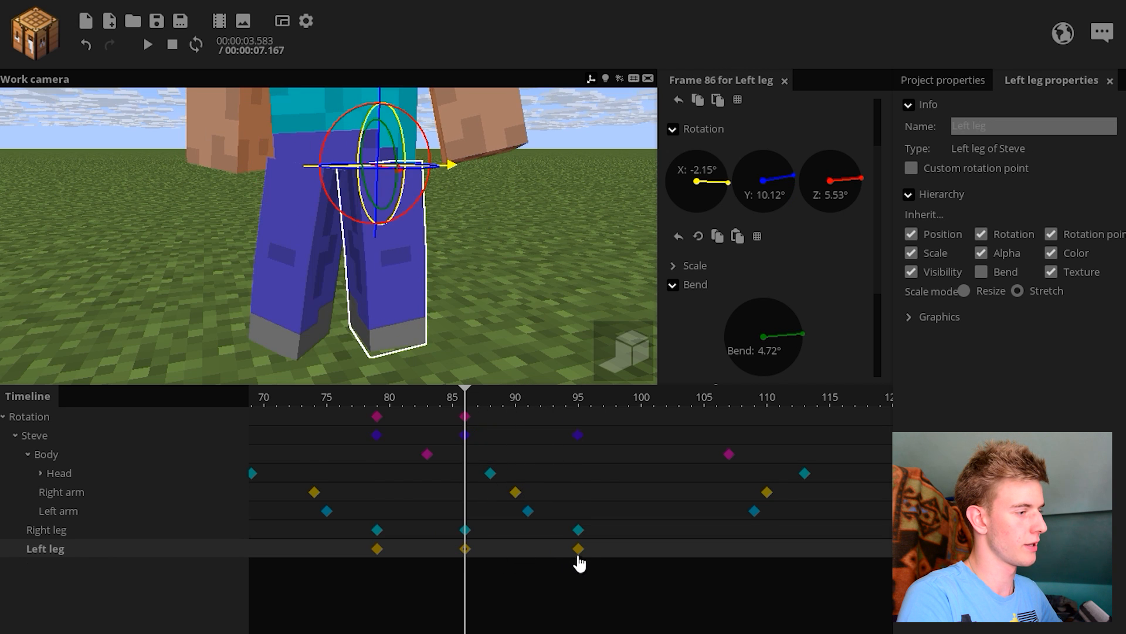
pyautogui.click(579, 548)
# Step: Rotate Steve at frame 95 to -7.30° on the Y axis, checking his feet against frame 86
pyautogui.click(578, 435)
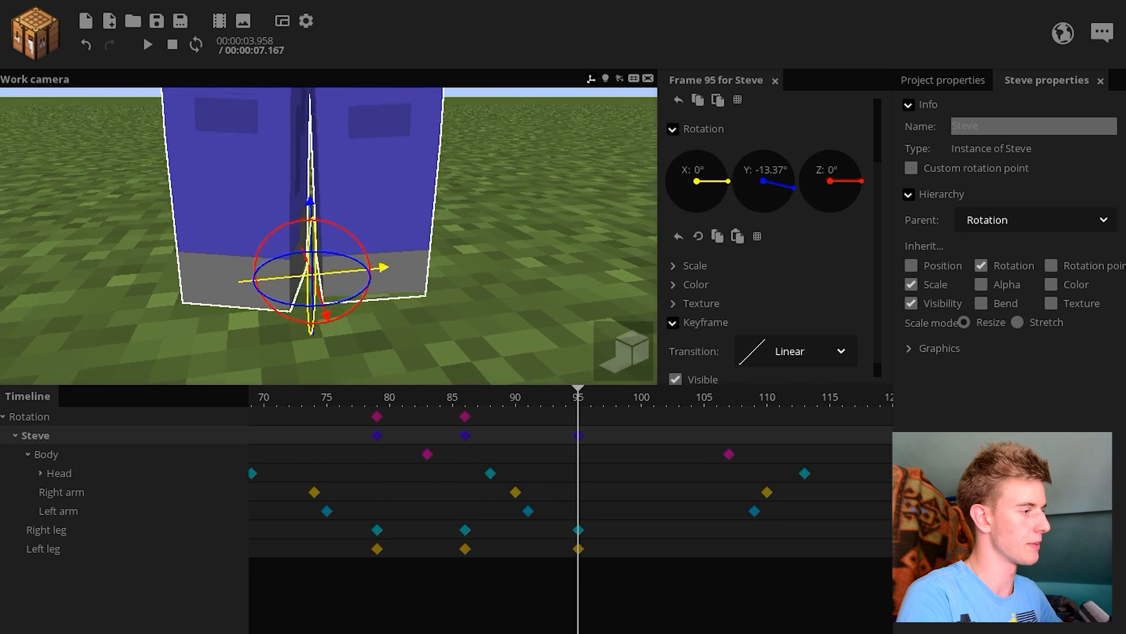
pyautogui.scroll(-3, 324, 174)
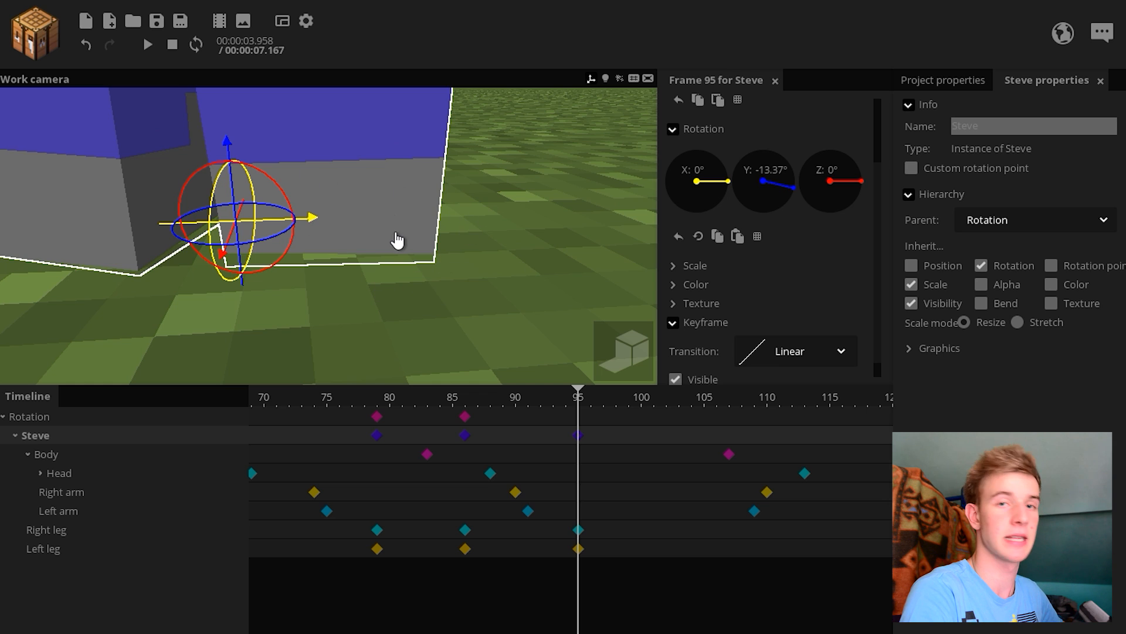
pyautogui.scroll(-2, 497, 201)
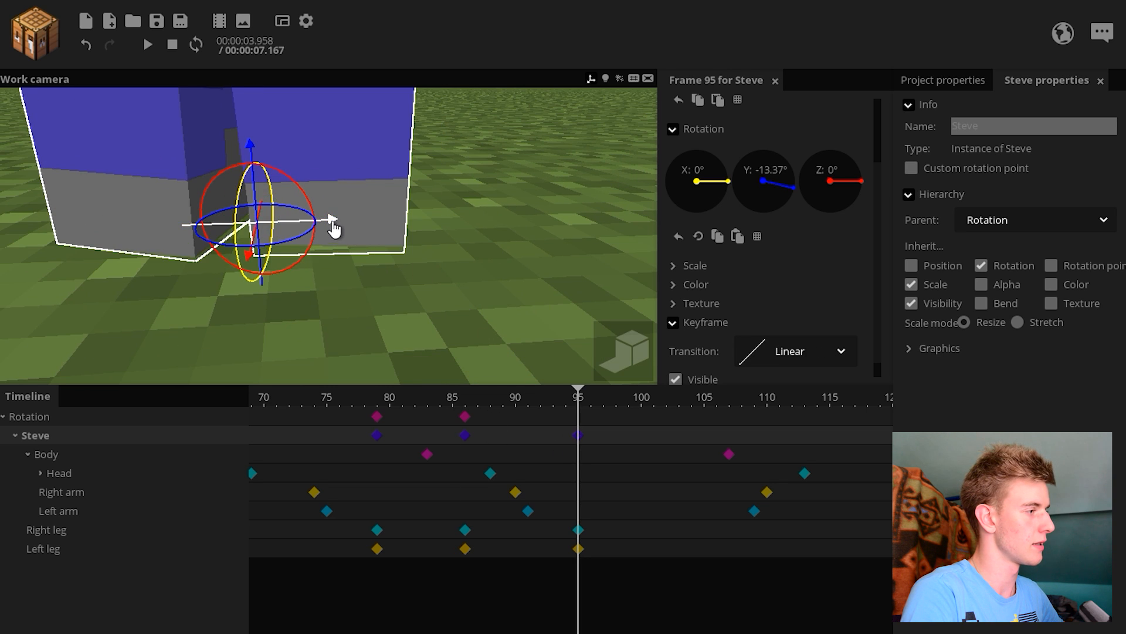
pyautogui.click(464, 435)
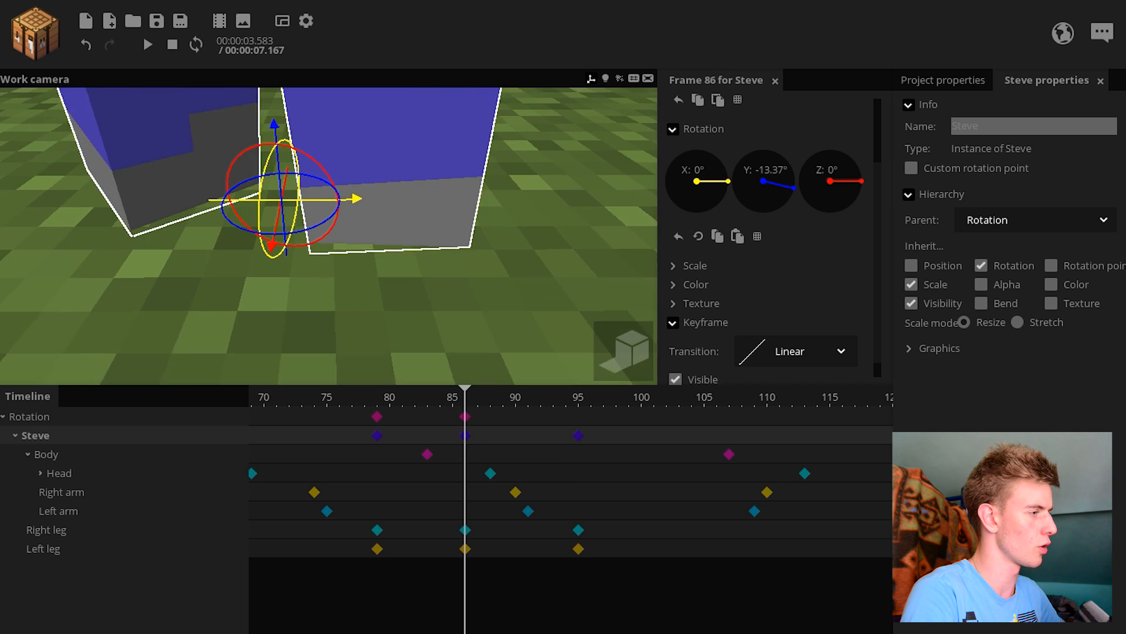
pyautogui.click(581, 435)
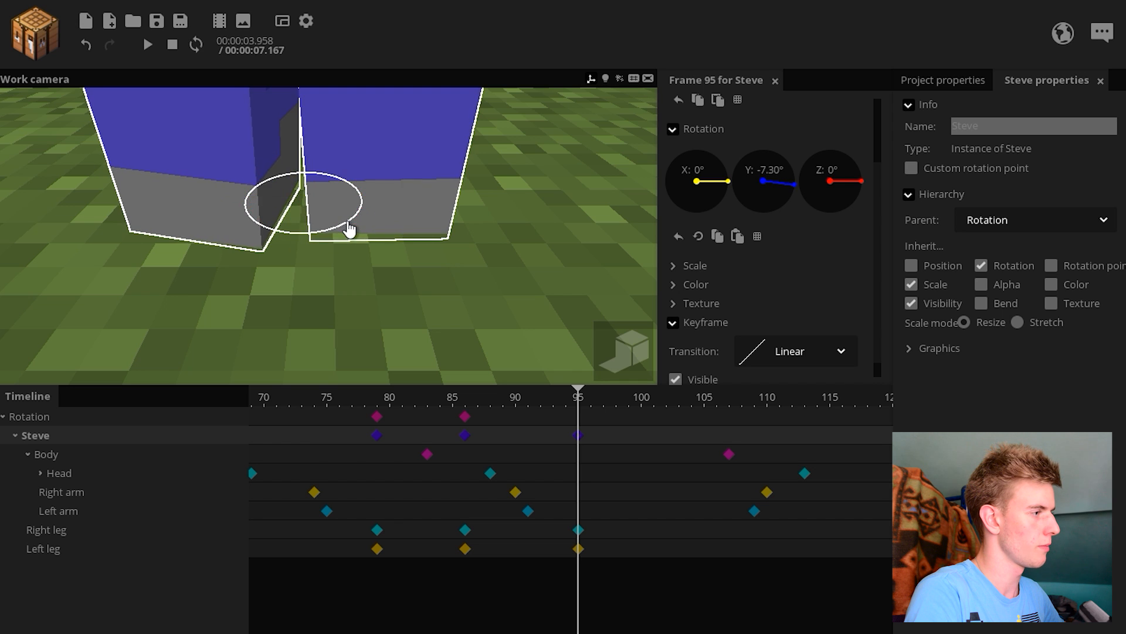
pyautogui.moveTo(327, 203); pyautogui.dragTo(322, 203)
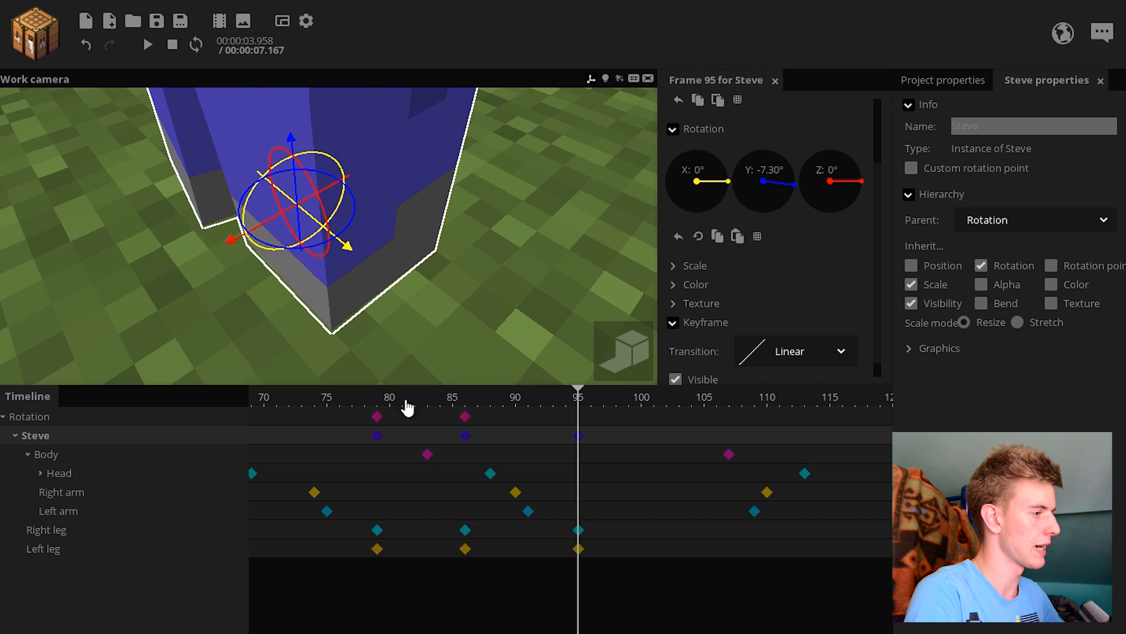
# Step: Shift Steve sideways at frame 95 to match his foot placement at frame 86, and play back the result
pyautogui.click(468, 435)
pyautogui.click(581, 436)
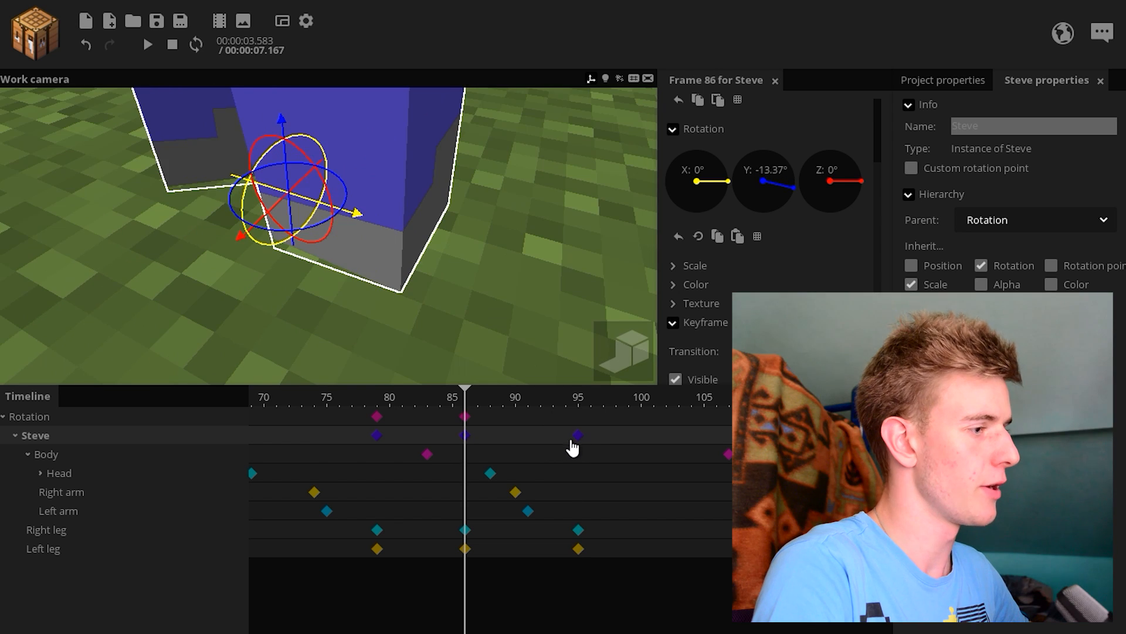
pyautogui.click(576, 439)
pyautogui.moveTo(364, 227); pyautogui.dragTo(373, 227)
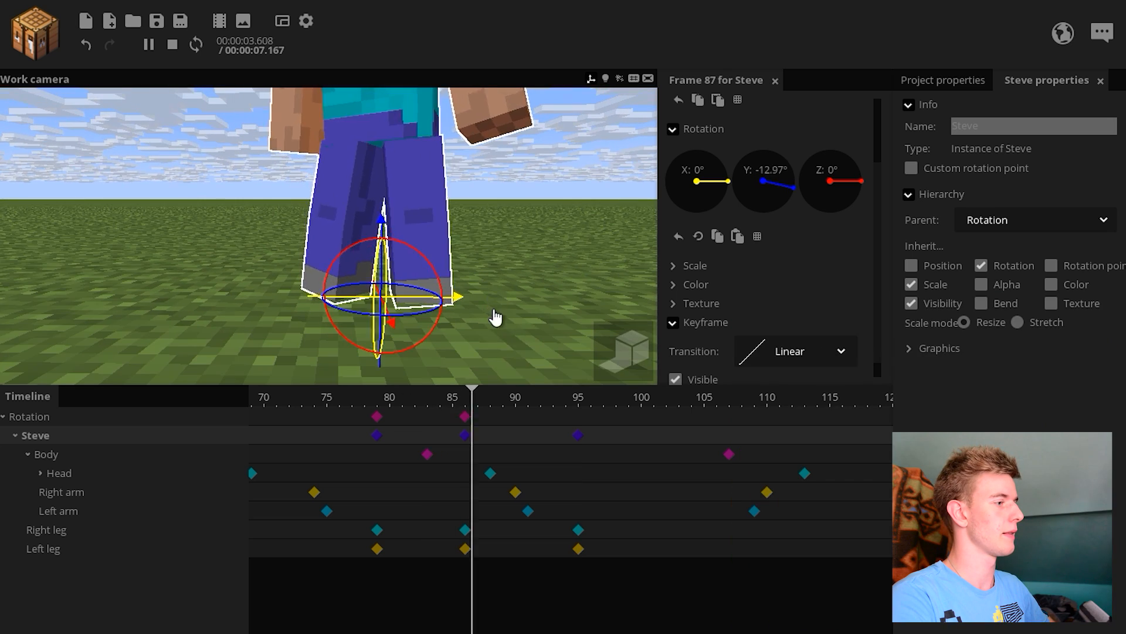
# Step: Add a Rotation folder keyframe at frame 91 with a slight Z tilt and play back the weight shift from frame 86
pyautogui.click(527, 416)
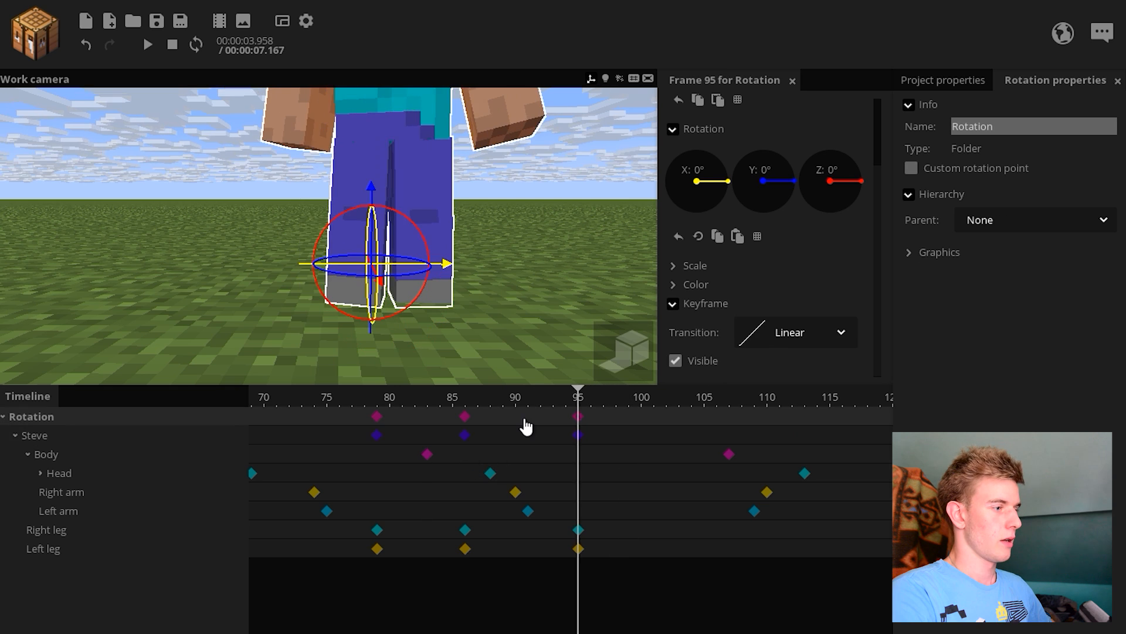
pyautogui.moveTo(413, 230); pyautogui.dragTo(441, 262)
pyautogui.click(465, 416)
pyautogui.press('space')
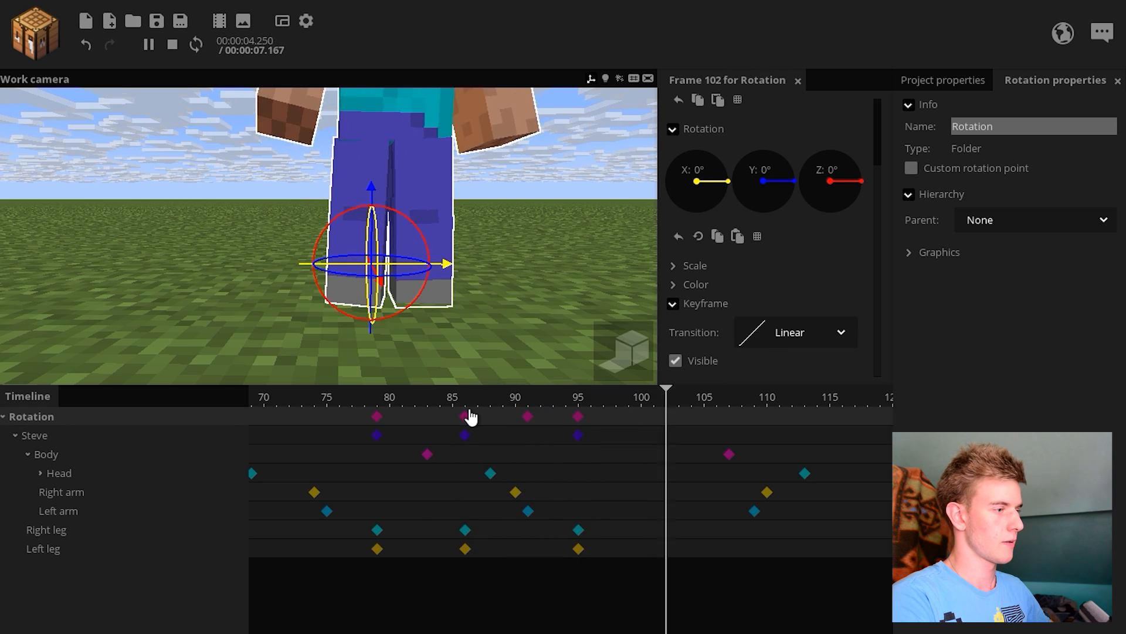
pyautogui.click(465, 416)
pyautogui.keyDown('shift'); pyautogui.click(528, 416); pyautogui.keyUp('shift')
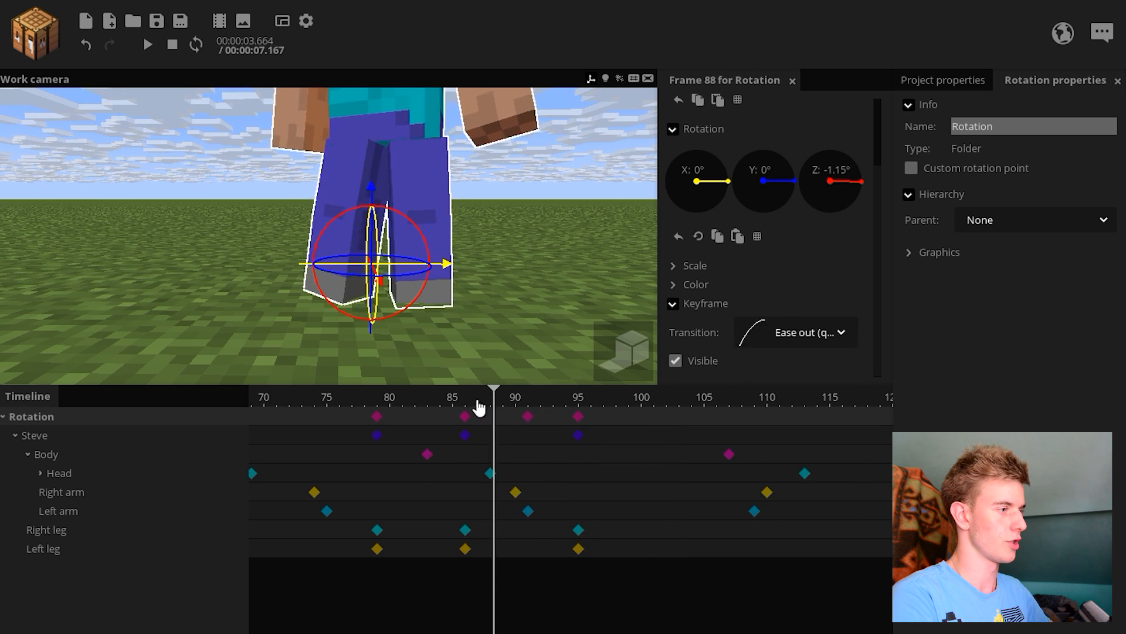
pyautogui.press('space')
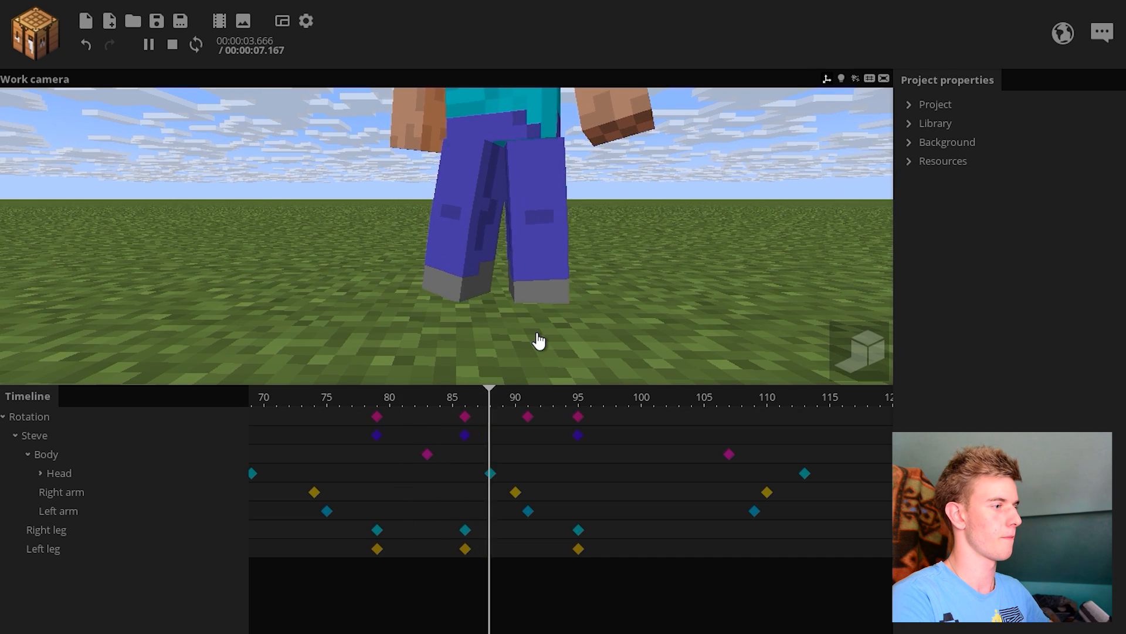
# Step: Move the frame 95 keyframes of Rotation, Steve and both legs to frame 92 and the Rotation keyframe at 91 to 89, checking playback
pyautogui.click(516, 549)
pyautogui.click(524, 537)
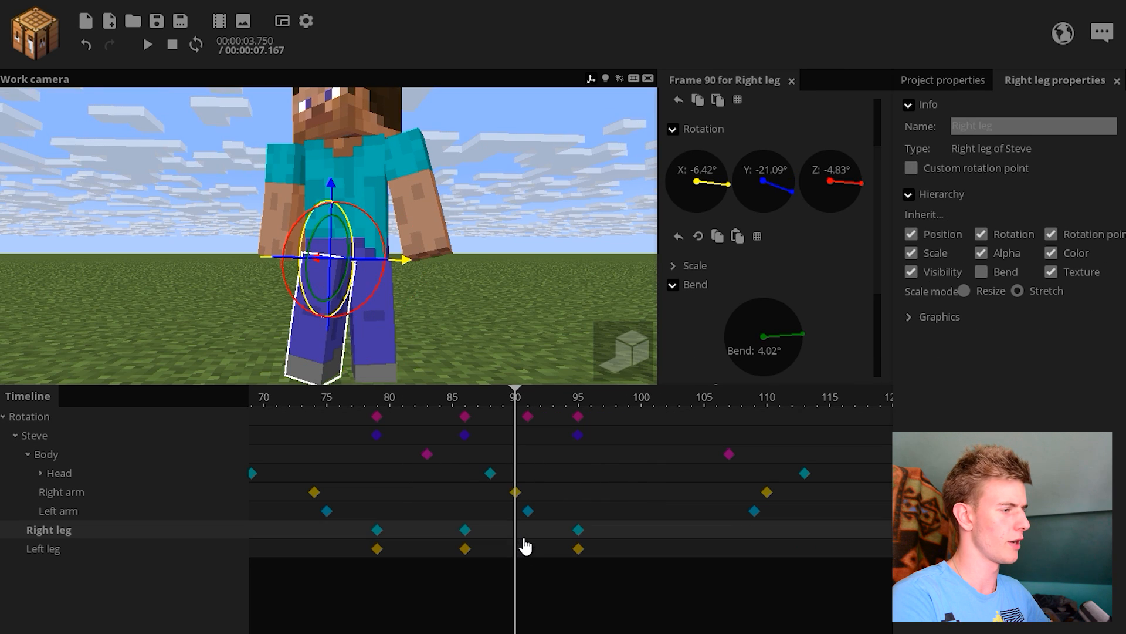
pyautogui.moveTo(589, 558); pyautogui.dragTo(550, 557)
pyautogui.moveTo(554, 420); pyautogui.dragTo(540, 412)
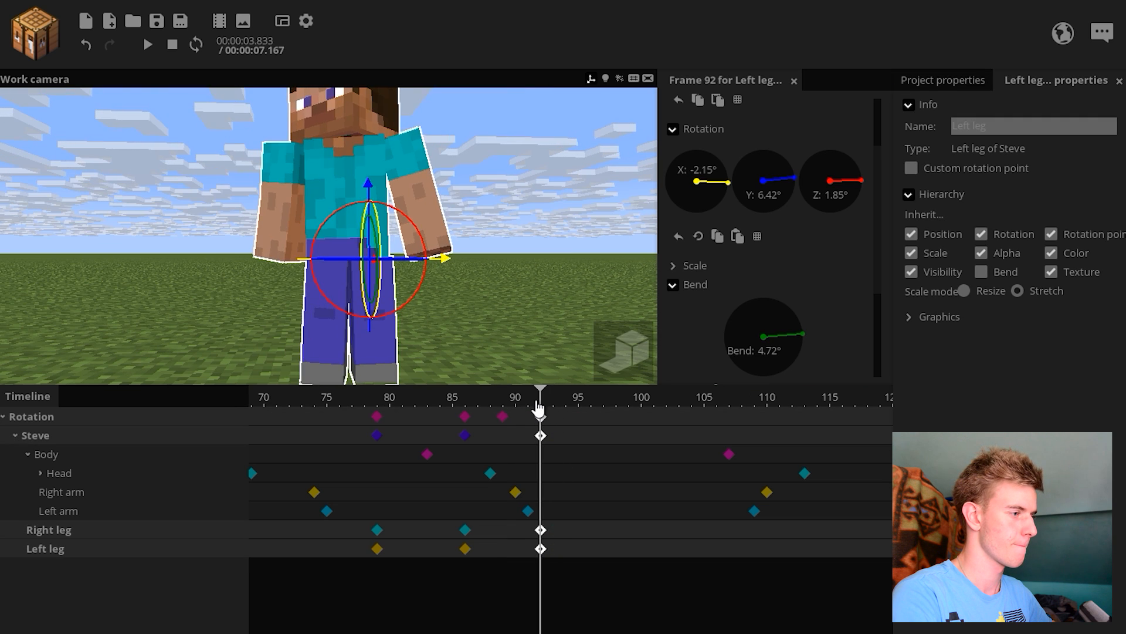
pyautogui.click(396, 402)
pyautogui.press('space')
# Step: Shift the Rotation, Steve and leg keyframes between frames 86 and 92 one frame earlier and play back the animation
pyautogui.click(510, 420)
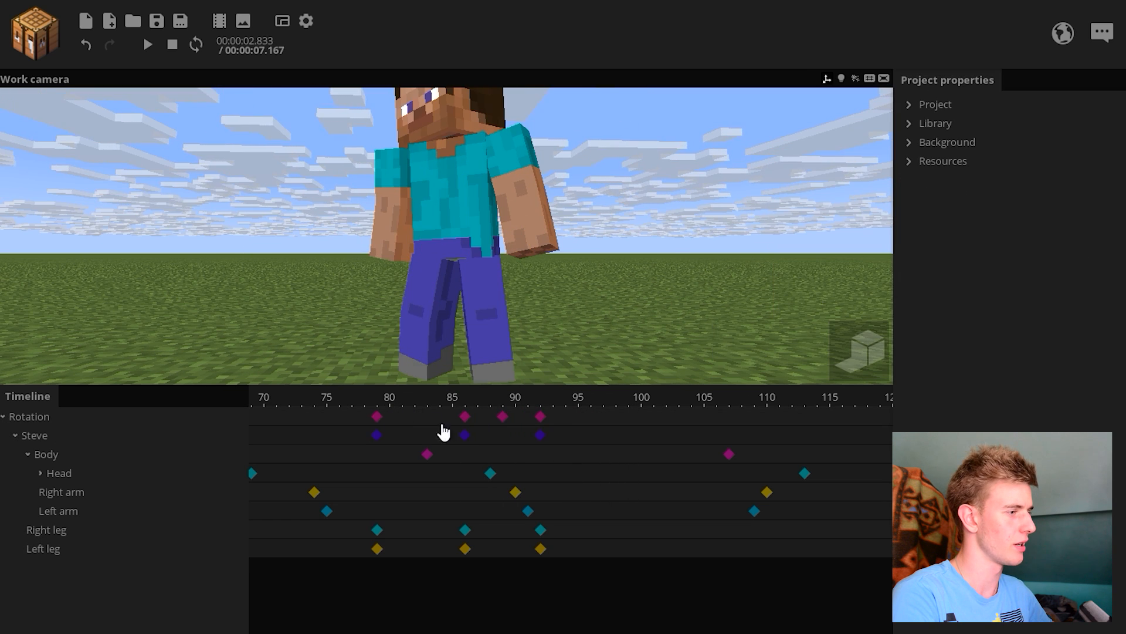
pyautogui.moveTo(467, 448); pyautogui.dragTo(464, 556)
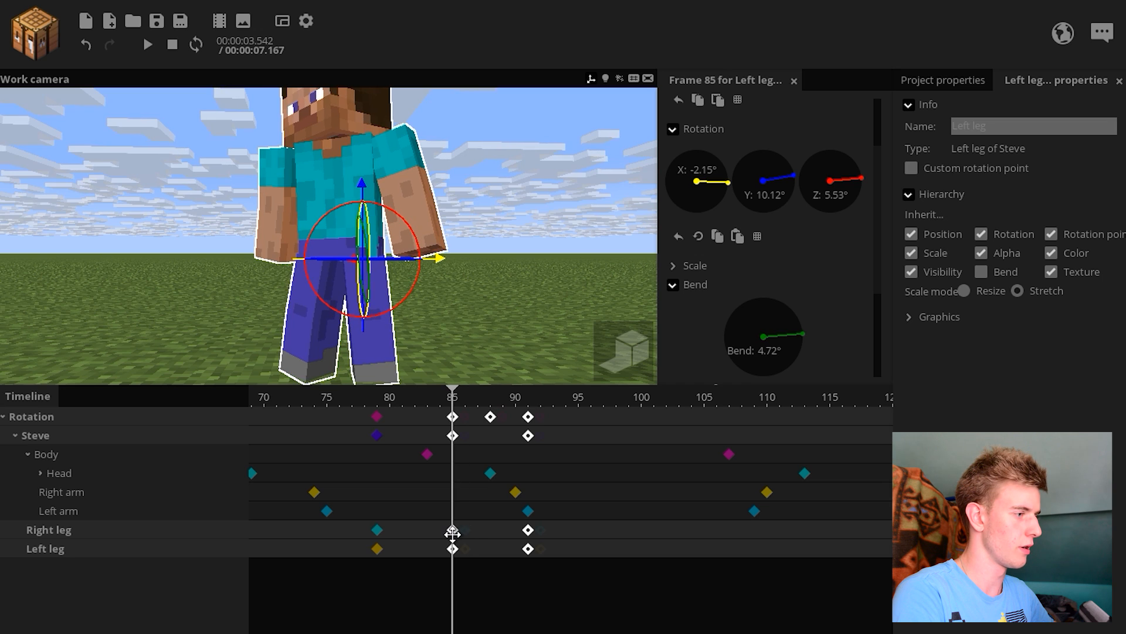
pyautogui.moveTo(332, 389); pyautogui.dragTo(331, 411)
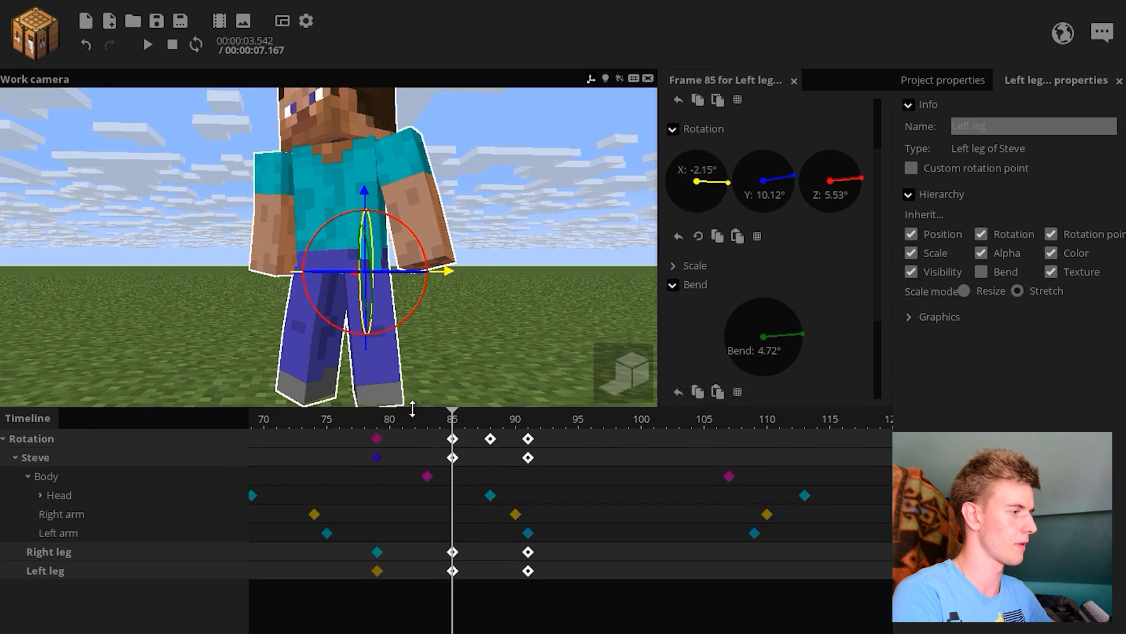
pyautogui.moveTo(412, 409); pyautogui.dragTo(361, 396)
pyautogui.press('space')
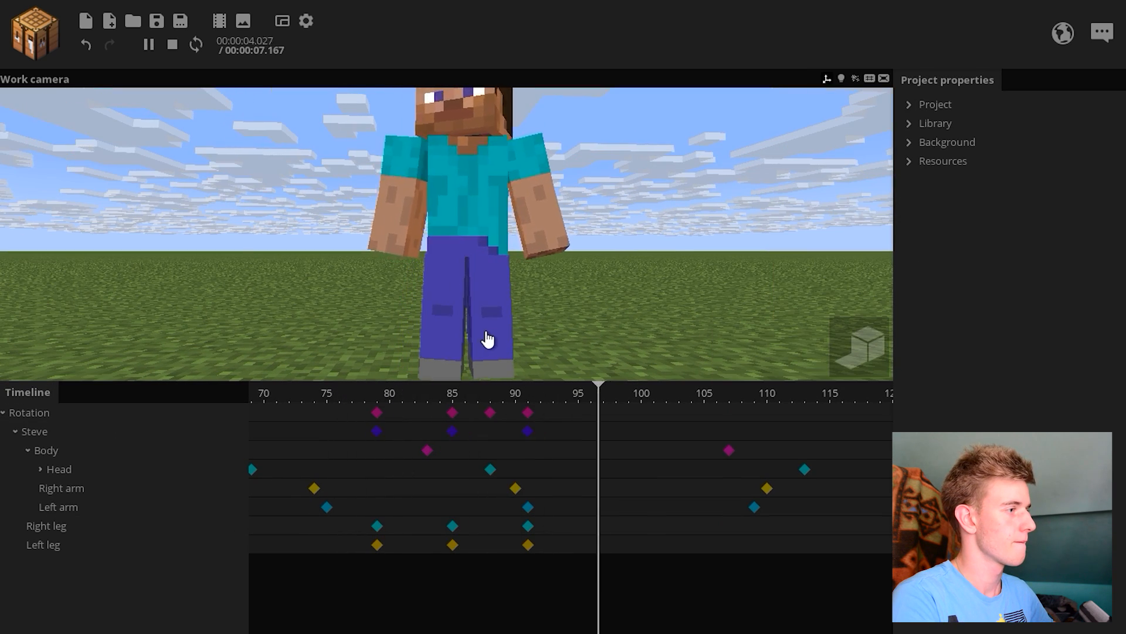
# Step: Add a right leg keyframe at frame 88 with the knee bent to 22.73° and play back the step
pyautogui.moveTo(467, 394); pyautogui.dragTo(491, 427)
pyautogui.click(441, 329)
pyautogui.moveTo(447, 258); pyautogui.dragTo(568, 285)
pyautogui.moveTo(488, 393); pyautogui.dragTo(403, 409)
pyautogui.press('space')
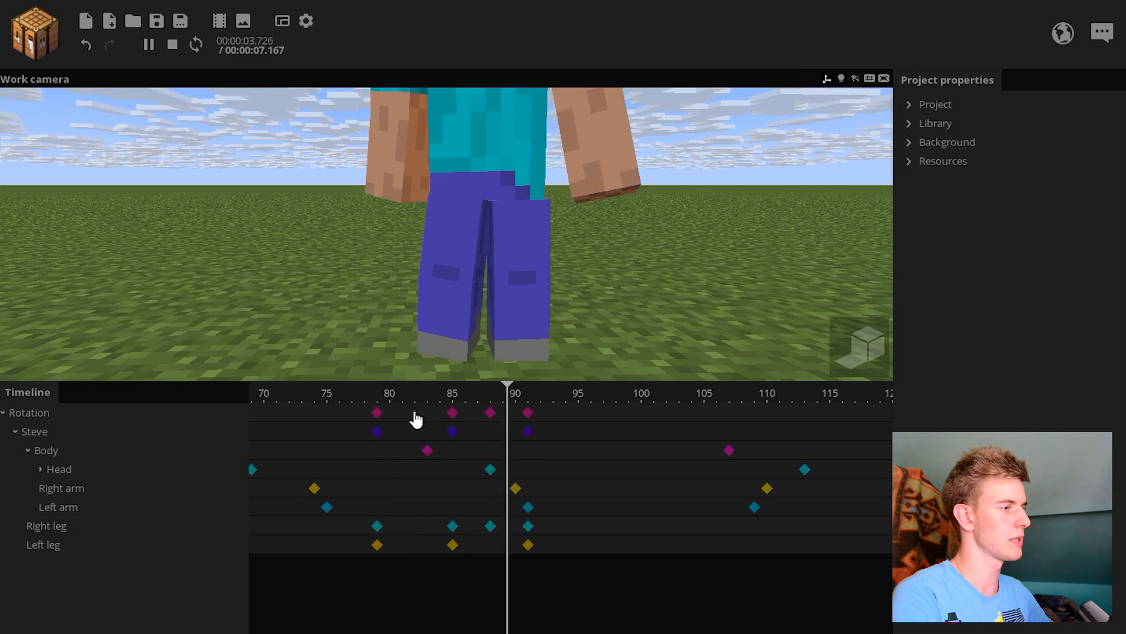
pyautogui.press('space')
# Step: Change the transition of the right leg keyframes around frames 85 and 88 and play back the animation
pyautogui.click(454, 527)
pyautogui.click(490, 526)
pyautogui.click(789, 329)
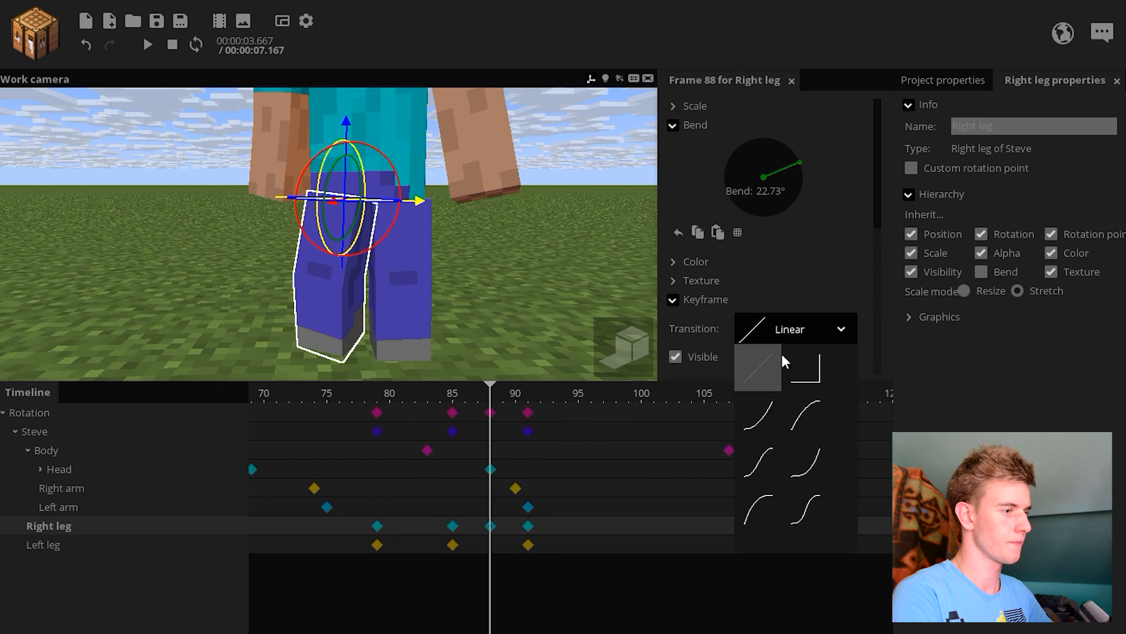
pyautogui.moveTo(494, 397); pyautogui.dragTo(315, 410)
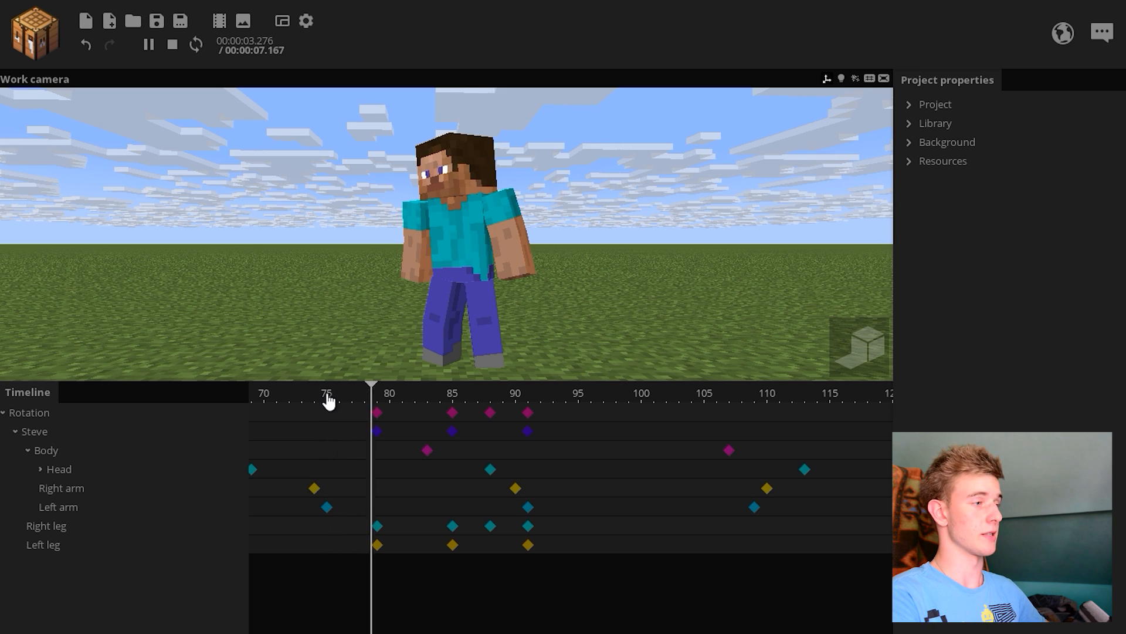
pyautogui.click(381, 398)
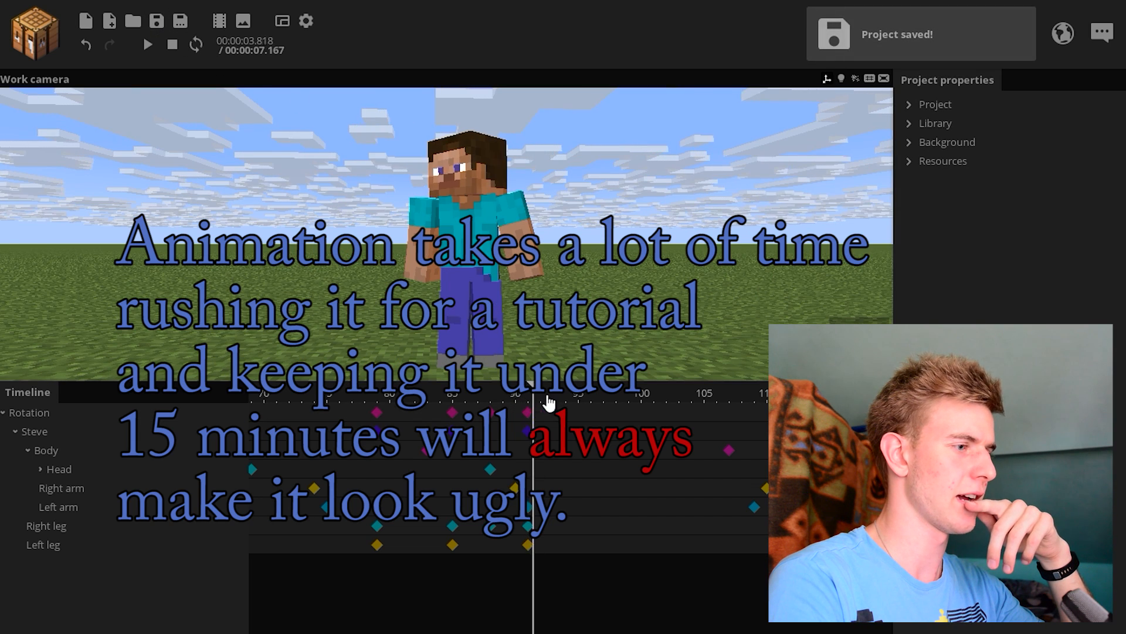
# Step: Tilt the Rotation folder to about 0.84° on the Z axis at frame 97
pyautogui.click(528, 432)
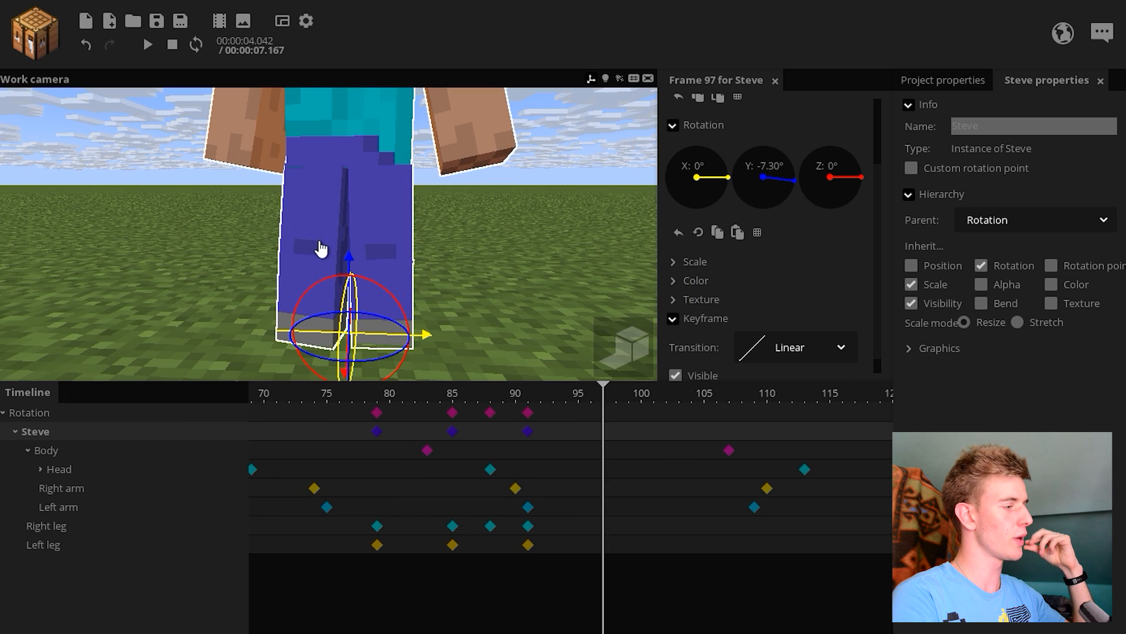
pyautogui.click(321, 249)
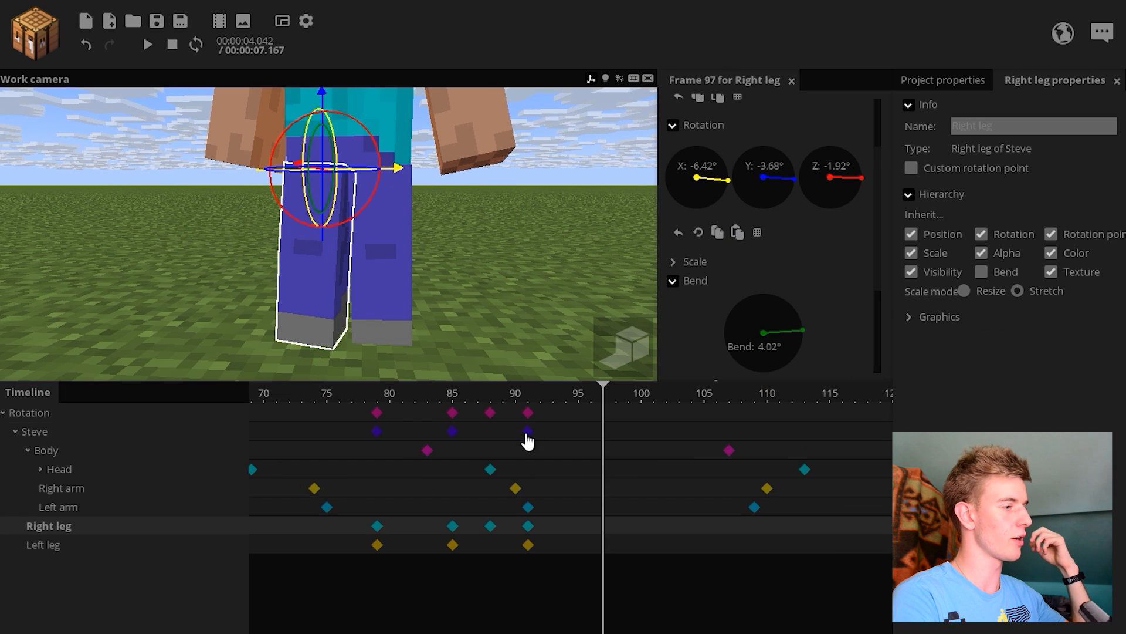
pyautogui.click(603, 415)
pyautogui.click(606, 434)
pyautogui.click(604, 416)
pyautogui.moveTo(401, 251); pyautogui.dragTo(401, 252)
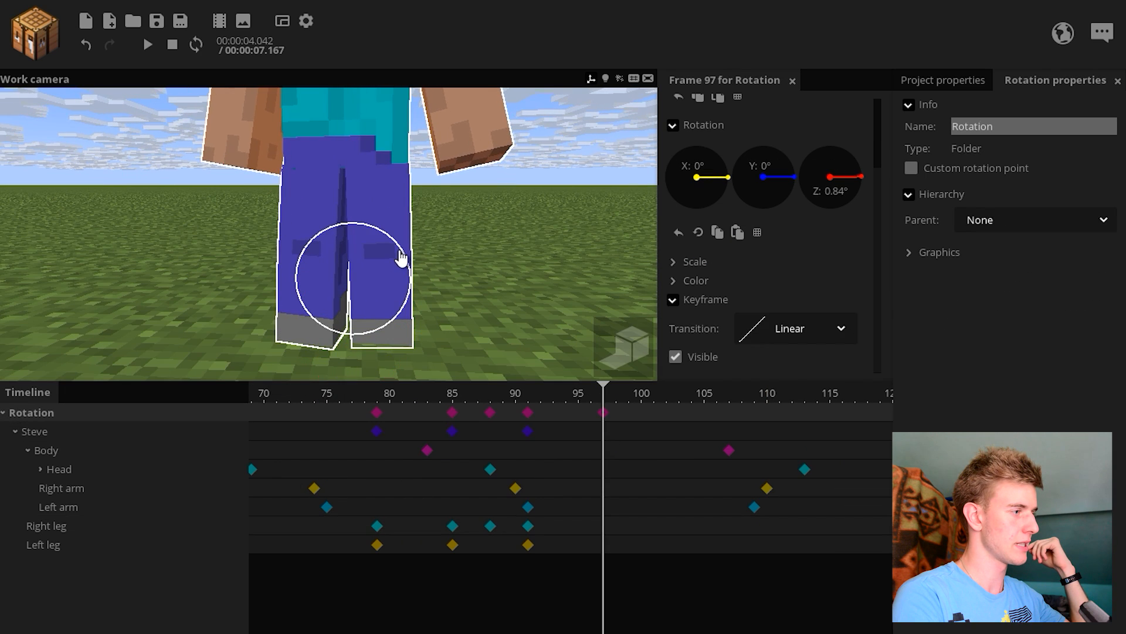
# Step: Adjust the right leg at frame 97 and reposition Steve on the same frame to match his feet at frame 91
pyautogui.click(328, 246)
pyautogui.moveTo(355, 214); pyautogui.dragTo(361, 242)
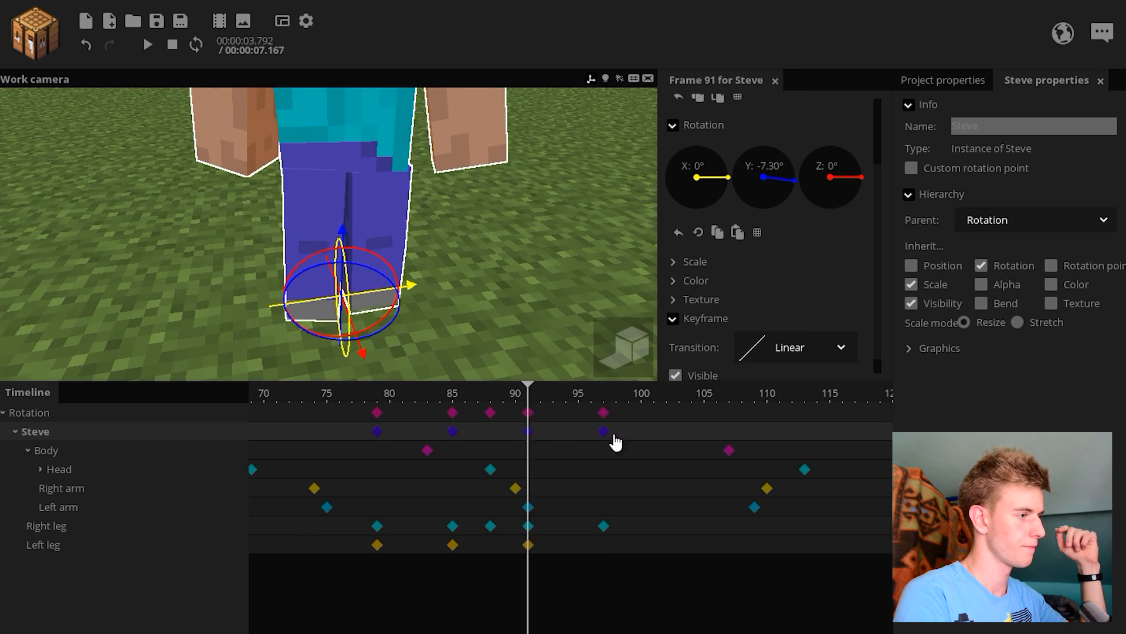
pyautogui.moveTo(606, 401); pyautogui.dragTo(531, 413)
pyautogui.scroll(3, 480, 293)
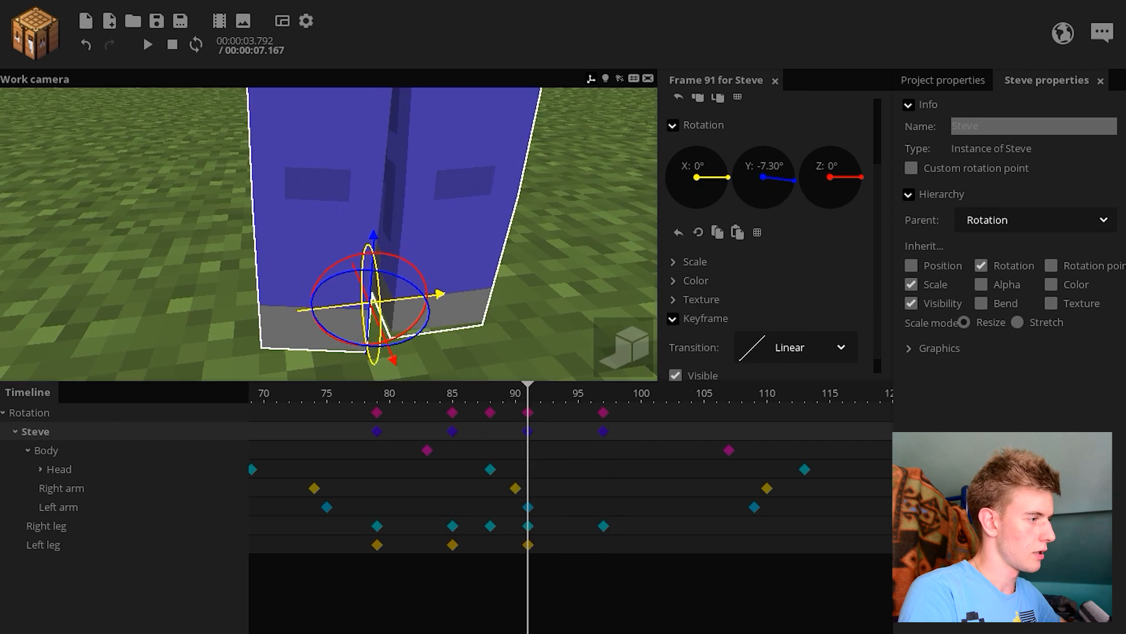
pyautogui.moveTo(477, 270); pyautogui.dragTo(484, 314)
pyautogui.click(603, 433)
pyautogui.moveTo(402, 238); pyautogui.dragTo(413, 241)
pyautogui.moveTo(521, 223)
pyautogui.mouseDown(button='middle')
pyautogui.moveTo(465, 276)
pyautogui.moveTo(496, 382)
pyautogui.moveTo(499, 352)
pyautogui.mouseUp(button='middle')
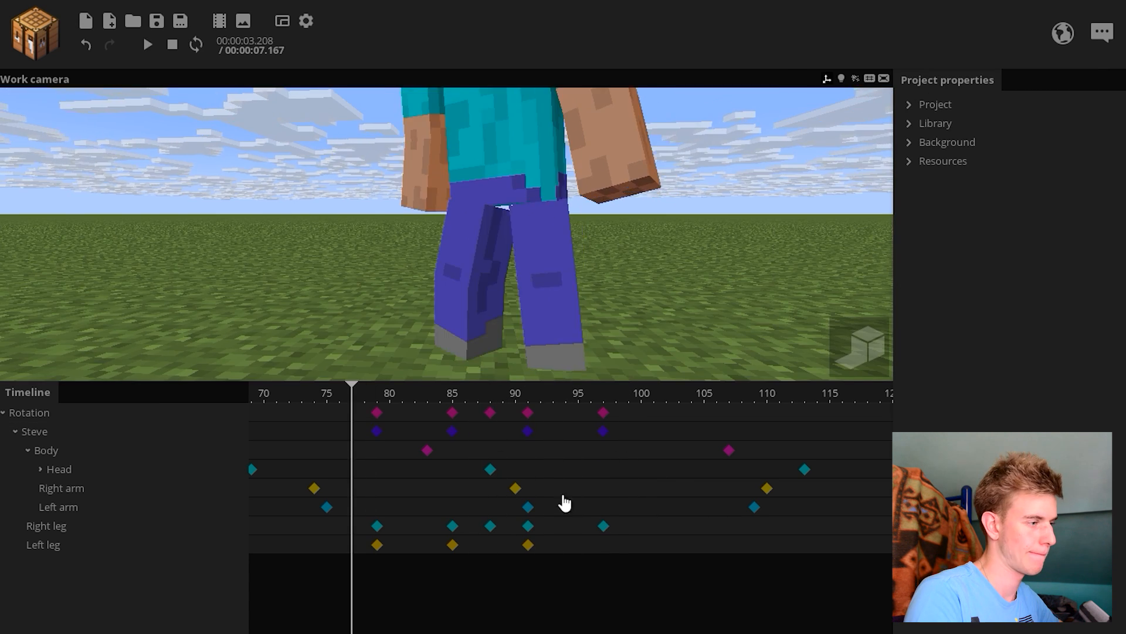
# Step: Move the frame 97 keyframes to frame 102 and copy the frame 91 Rotation, Steve and leg keyframes to frame 94, excluding the left arm
pyautogui.moveTo(596, 410)
pyautogui.mouseDown()
pyautogui.moveTo(608, 522)
pyautogui.moveTo(653, 414)
pyautogui.moveTo(667, 413)
pyautogui.mouseUp()
pyautogui.click(524, 397)
pyautogui.moveTo(524, 394); pyautogui.dragTo(530, 560)
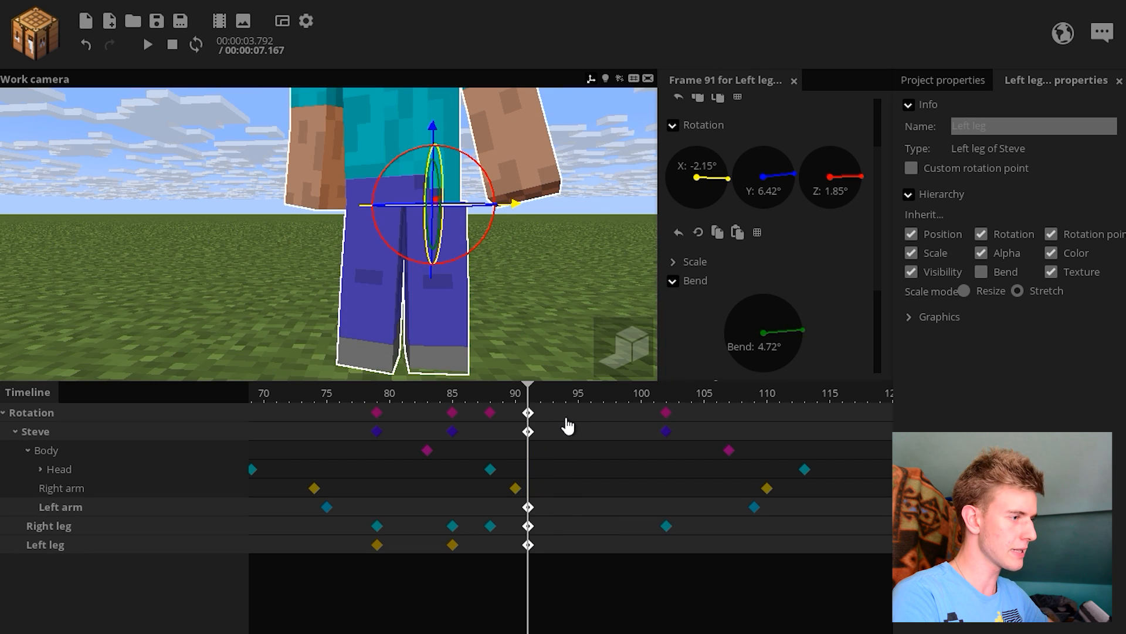
pyautogui.click(578, 511)
pyautogui.moveTo(577, 512); pyautogui.dragTo(562, 507)
pyautogui.press('Delete')
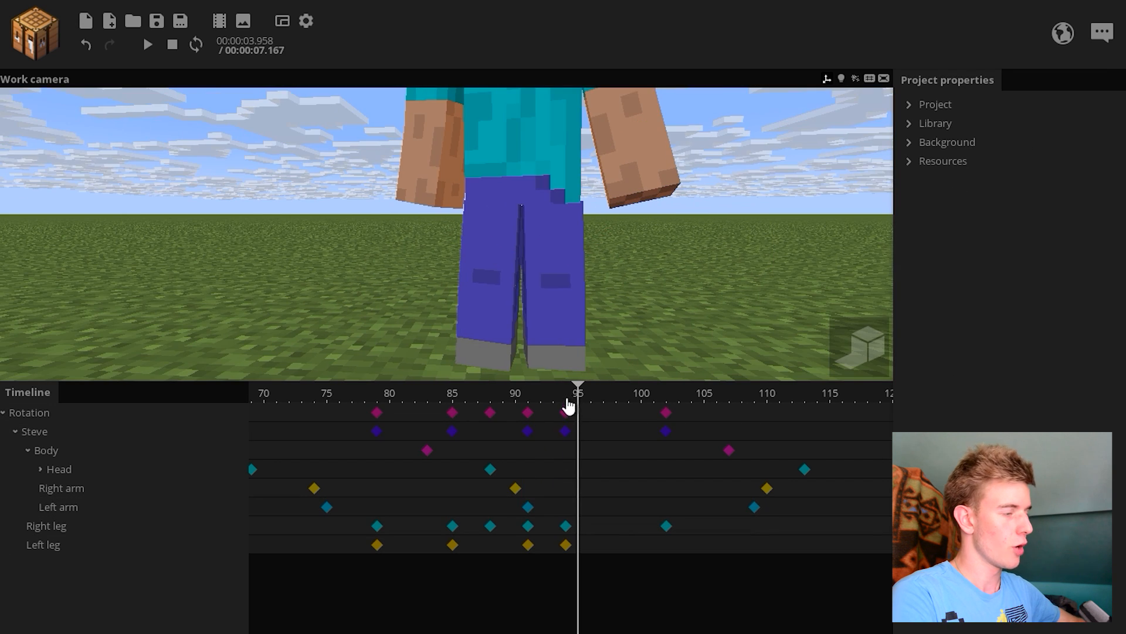
# Step: Move the copied Rotation, Steve and leg keyframes from frame 94 to frame 95
pyautogui.moveTo(565, 401); pyautogui.dragTo(512, 412)
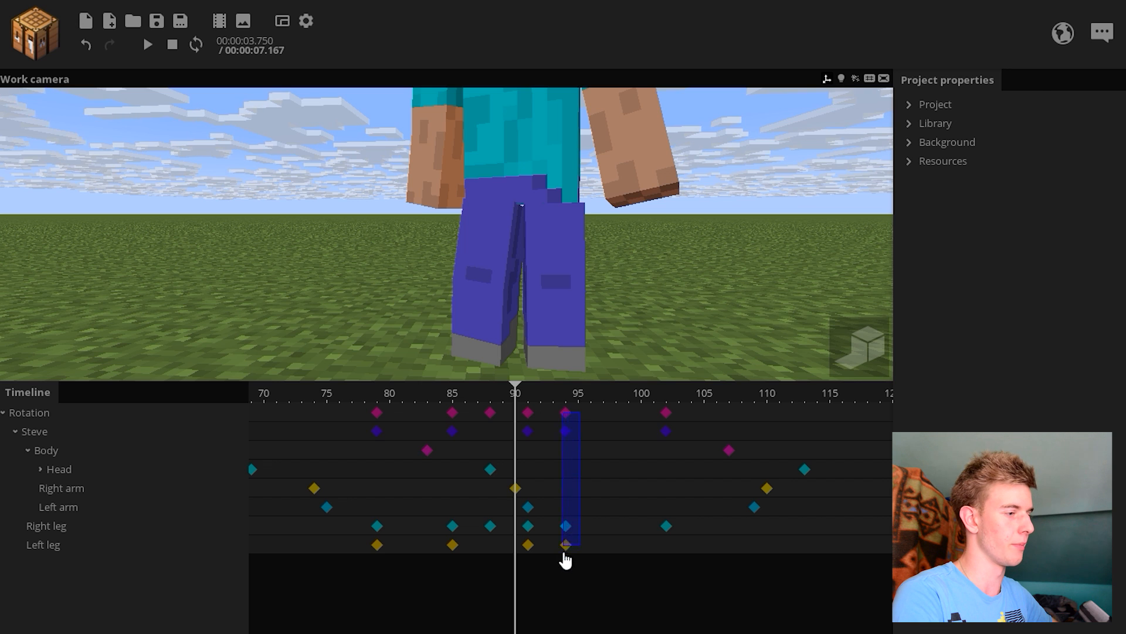
pyautogui.moveTo(565, 560); pyautogui.dragTo(565, 558)
pyautogui.moveTo(566, 412); pyautogui.dragTo(575, 413)
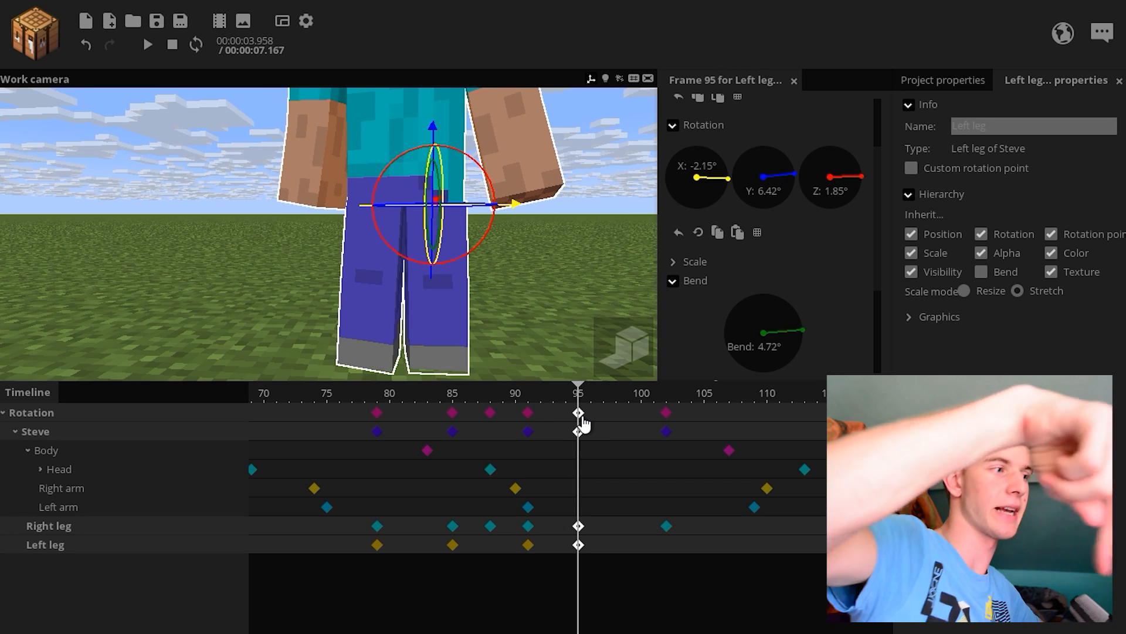
# Step: Rotate the left leg to -3.92° on X at frame 95 and set its bend to 8.79°
pyautogui.click(578, 528)
pyautogui.moveTo(509, 340); pyautogui.dragTo(420, 264, button='middle')
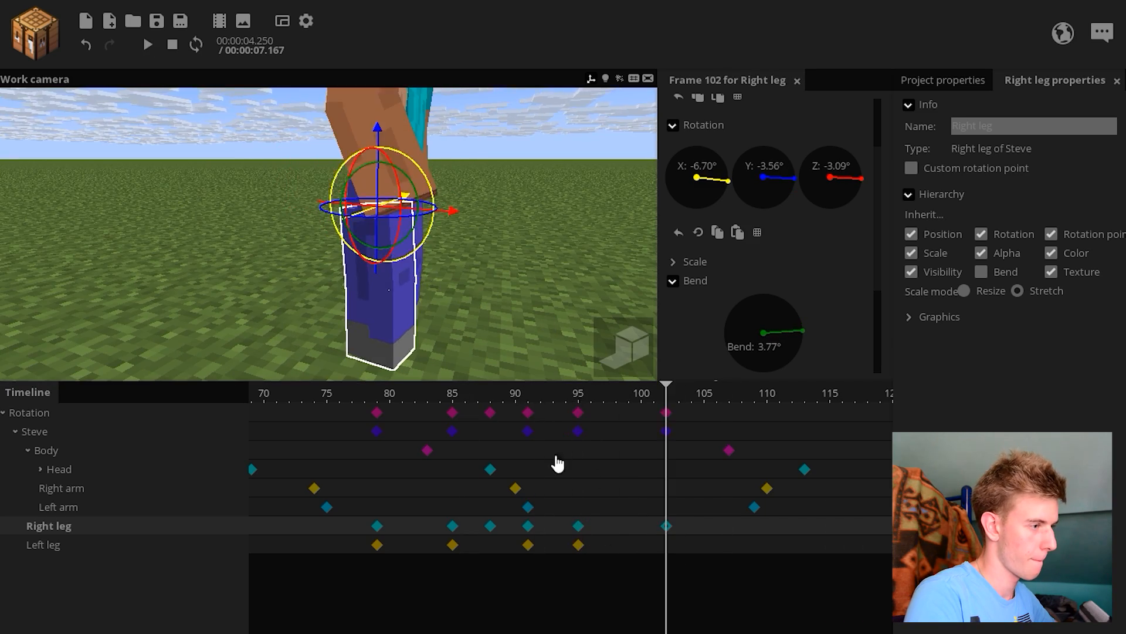
pyautogui.scroll(3, 357, 141)
pyautogui.click(579, 544)
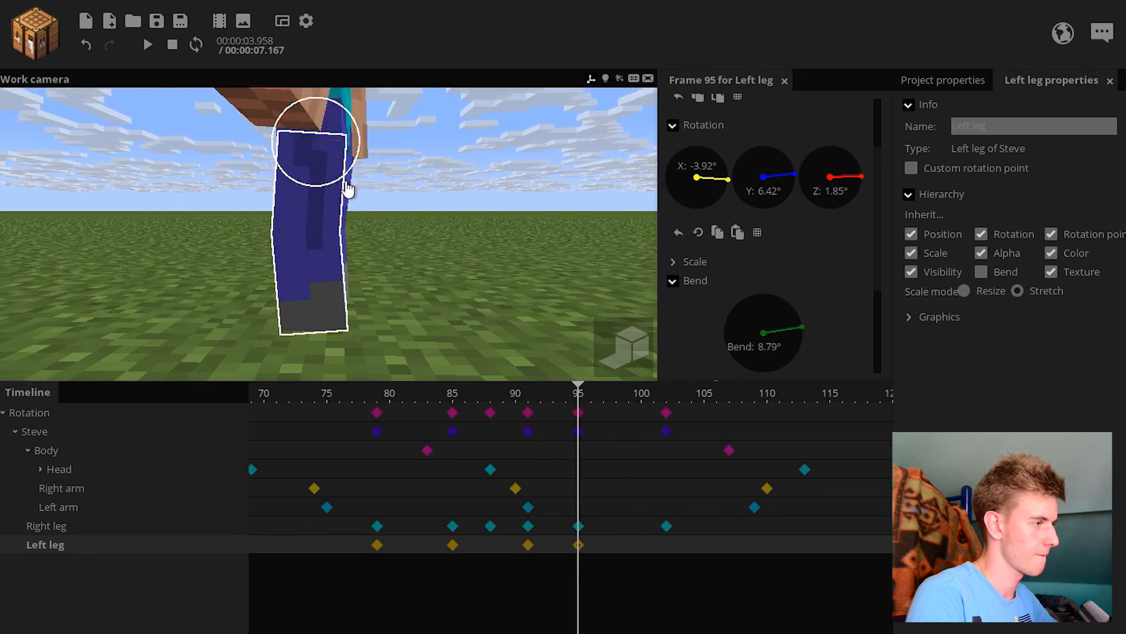
# Step: Tilt the Rotation folder slightly on the Z axis at frame 95, checking Steve's stance against frame 91
pyautogui.click(528, 432)
pyautogui.moveTo(520, 350); pyautogui.dragTo(581, 350)
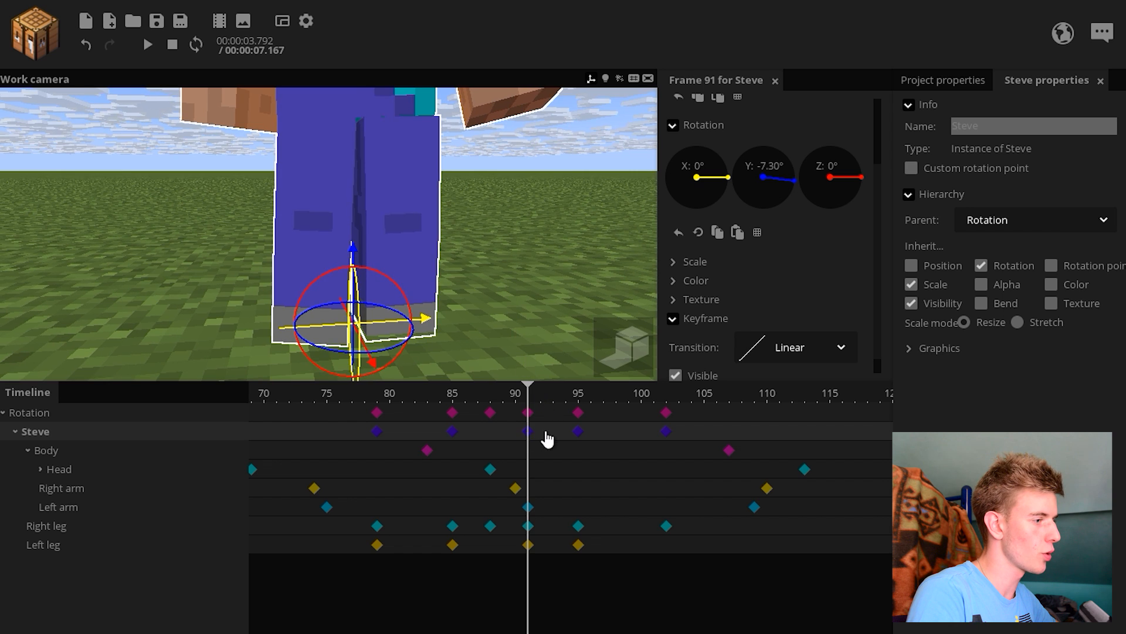
pyautogui.click(579, 432)
pyautogui.click(578, 412)
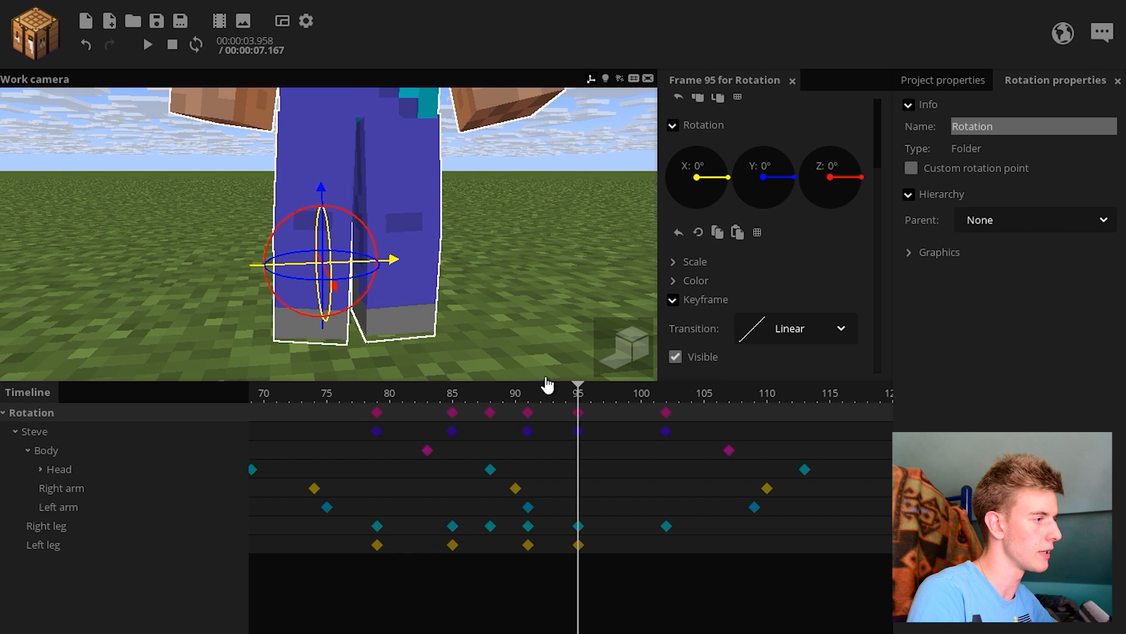
pyautogui.moveTo(373, 243); pyautogui.dragTo(370, 240)
# Step: Rotate the left leg at frame 102 so its foot sits in line with the pose, and play back the result
pyautogui.click(359, 259)
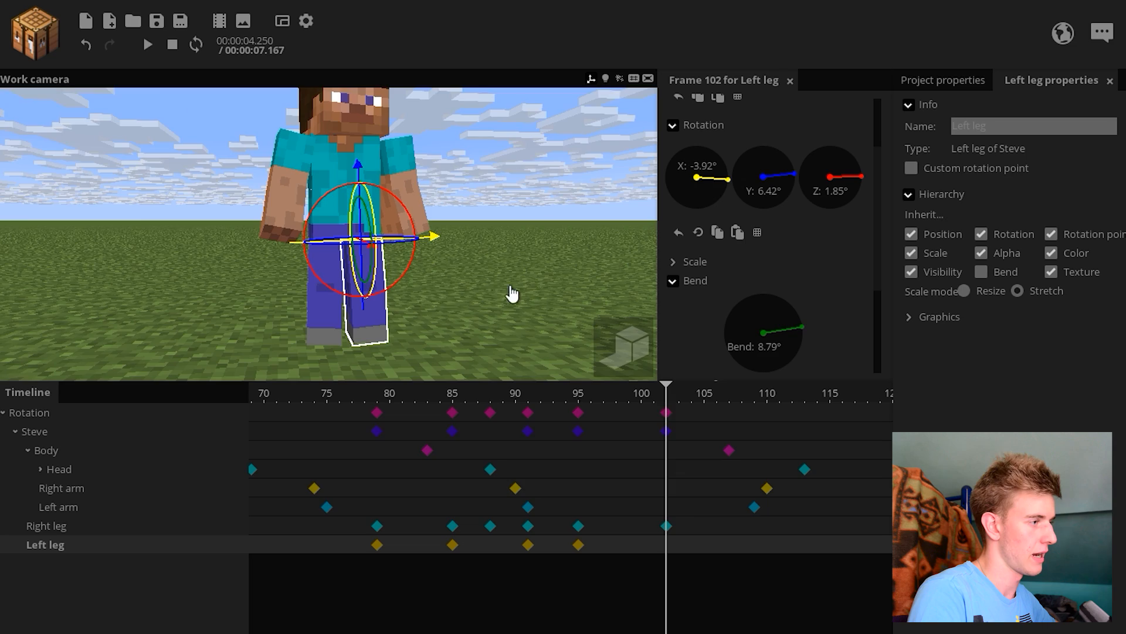
pyautogui.moveTo(511, 287); pyautogui.dragTo(469, 314)
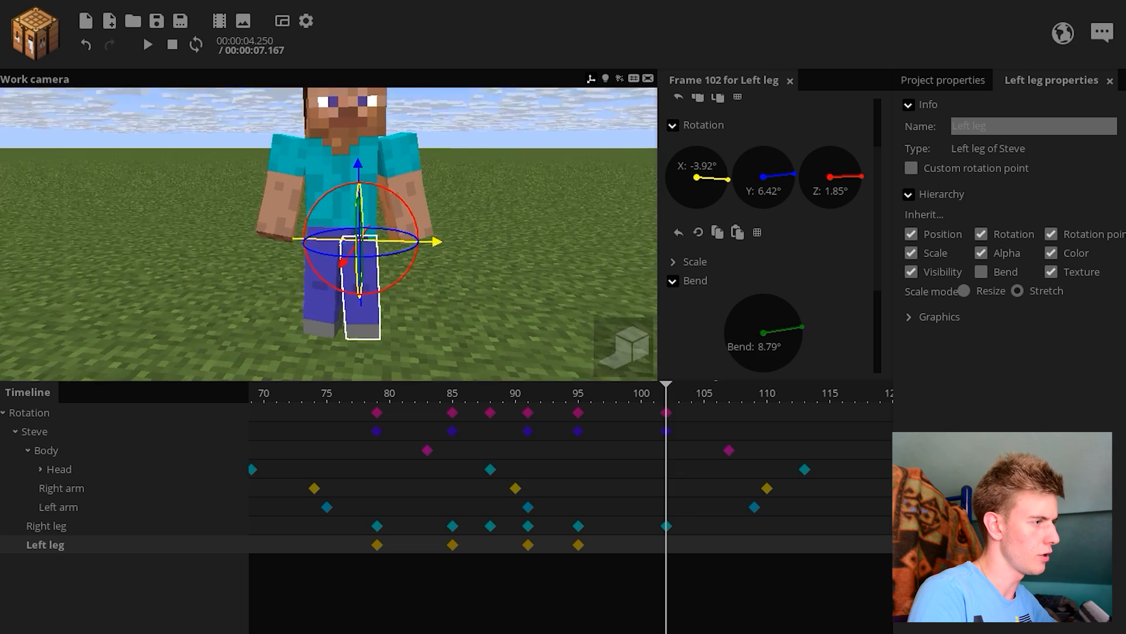
pyautogui.moveTo(406, 253); pyautogui.dragTo(409, 260)
pyautogui.moveTo(433, 301); pyautogui.dragTo(346, 293)
pyautogui.moveTo(392, 295); pyautogui.dragTo(390, 270)
pyautogui.click(446, 294)
pyautogui.moveTo(446, 294); pyautogui.dragTo(613, 406)
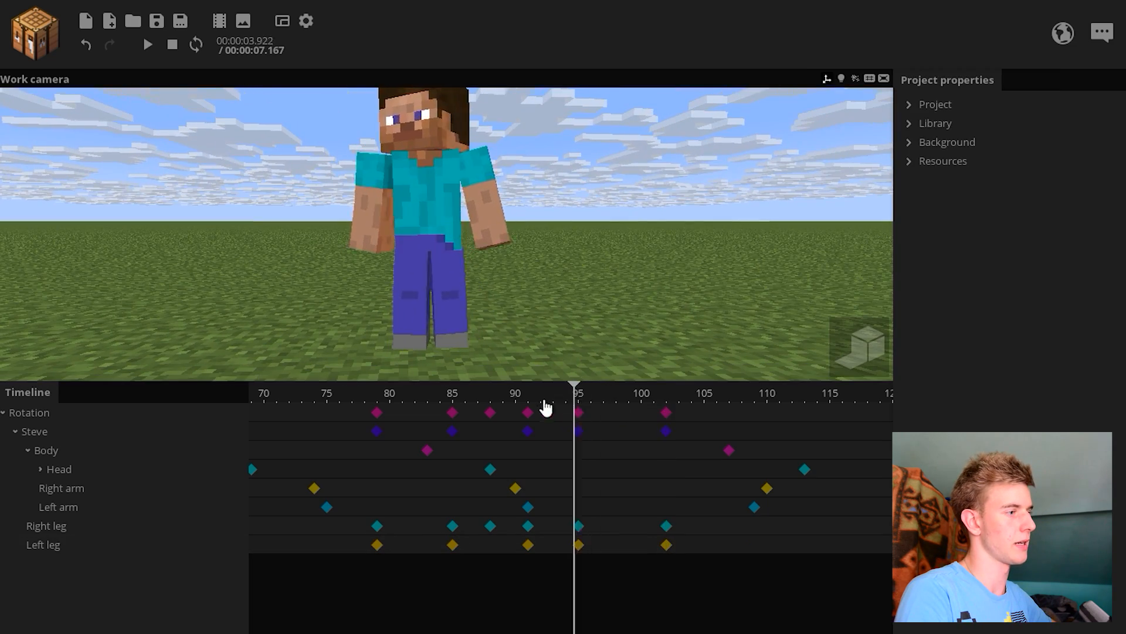
pyautogui.press('space')
# Step: Move the left leg keyframe from frame 102 to frame 107 and play back the animation
pyautogui.moveTo(598, 546); pyautogui.dragTo(367, 403)
pyautogui.scroll(-5, 863, 361)
pyautogui.click(821, 334)
pyautogui.press('space')
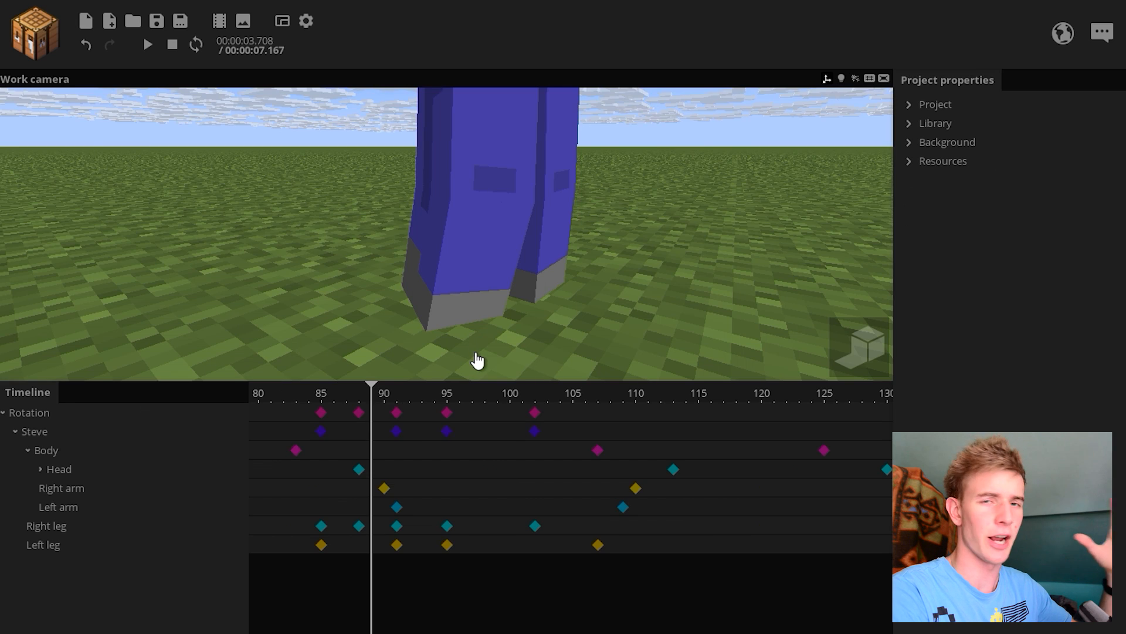
# Step: Nudge Steve's position at frame 95 horizontally and vertically to line his planted foot up with frame 91, and review the motion
pyautogui.moveTo(390, 399); pyautogui.dragTo(419, 433)
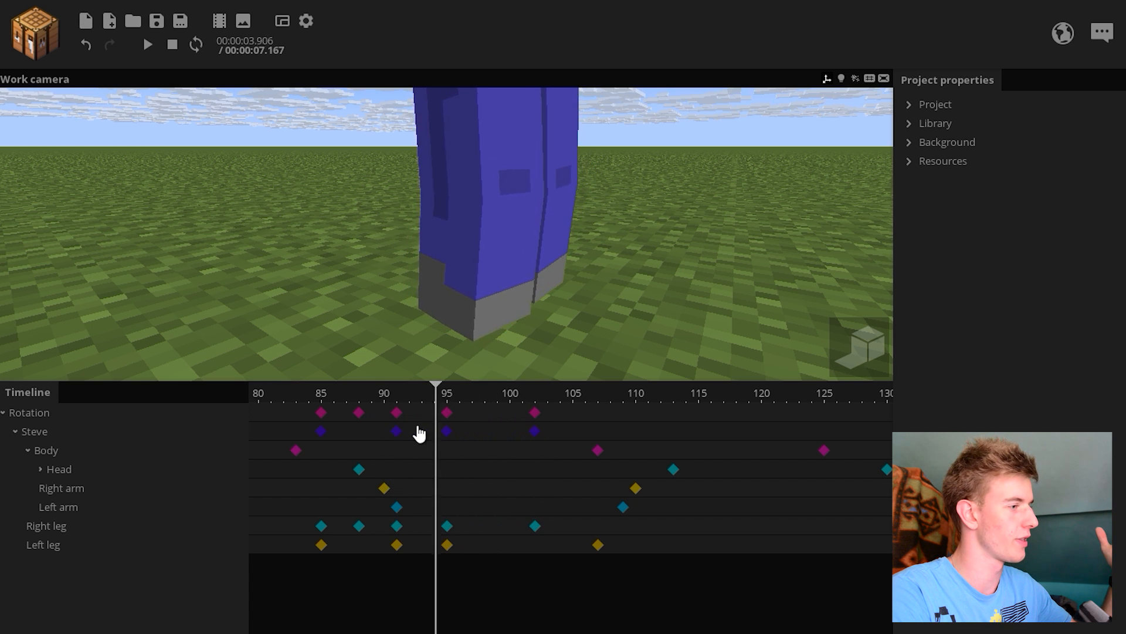
pyautogui.click(398, 433)
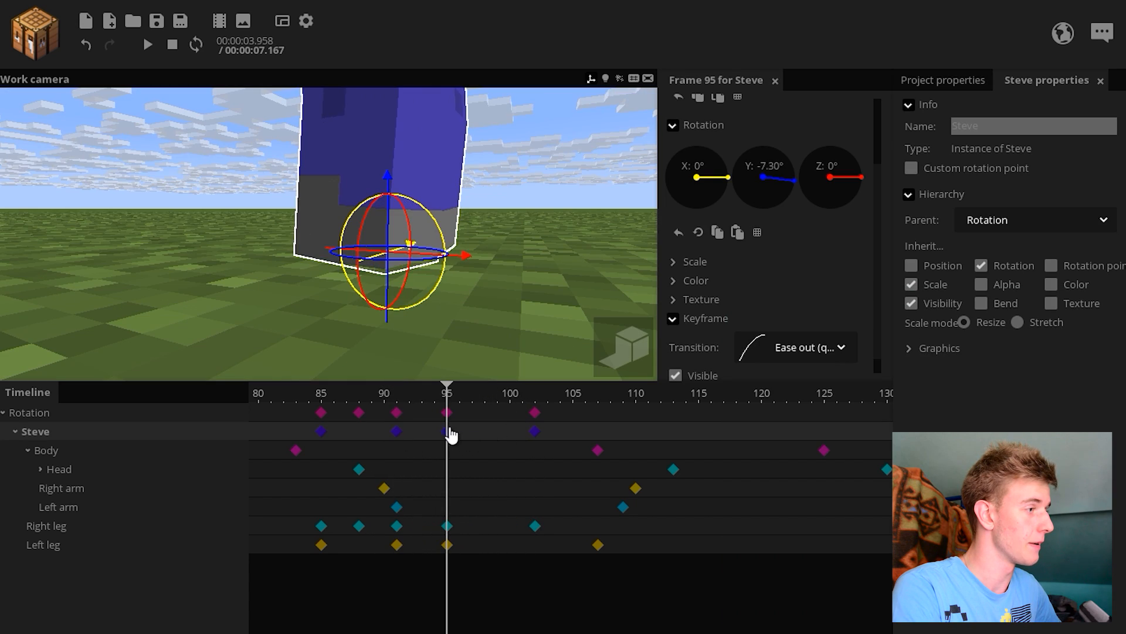
pyautogui.moveTo(466, 326); pyautogui.dragTo(515, 338)
pyautogui.moveTo(465, 254); pyautogui.dragTo(469, 249)
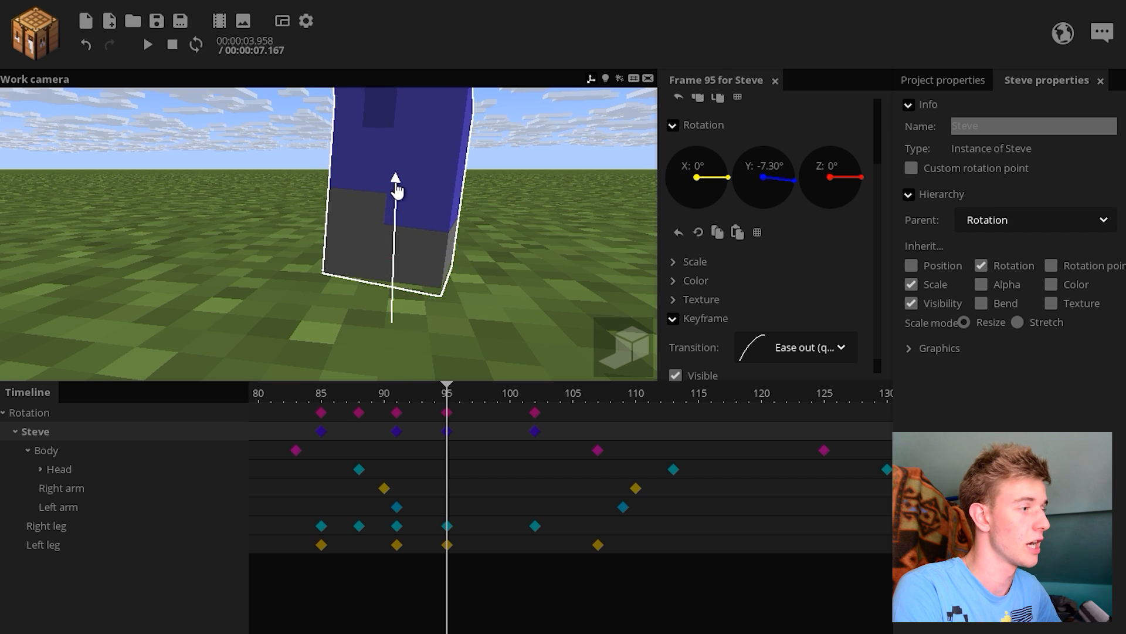
pyautogui.moveTo(396, 188); pyautogui.dragTo(397, 186)
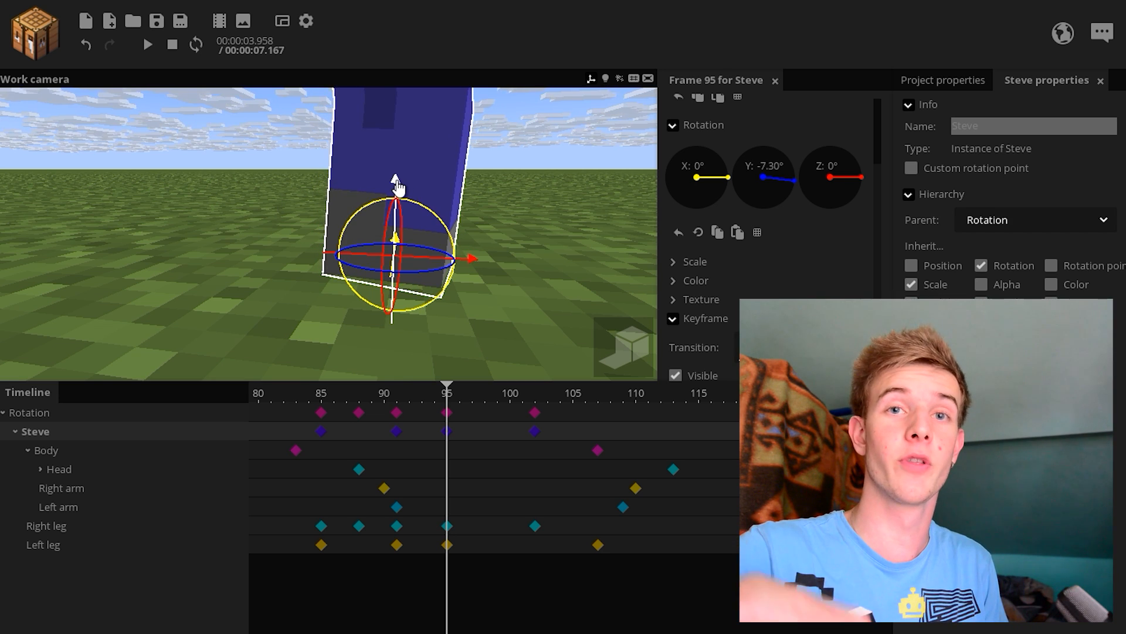
pyautogui.moveTo(446, 392); pyautogui.dragTo(386, 405)
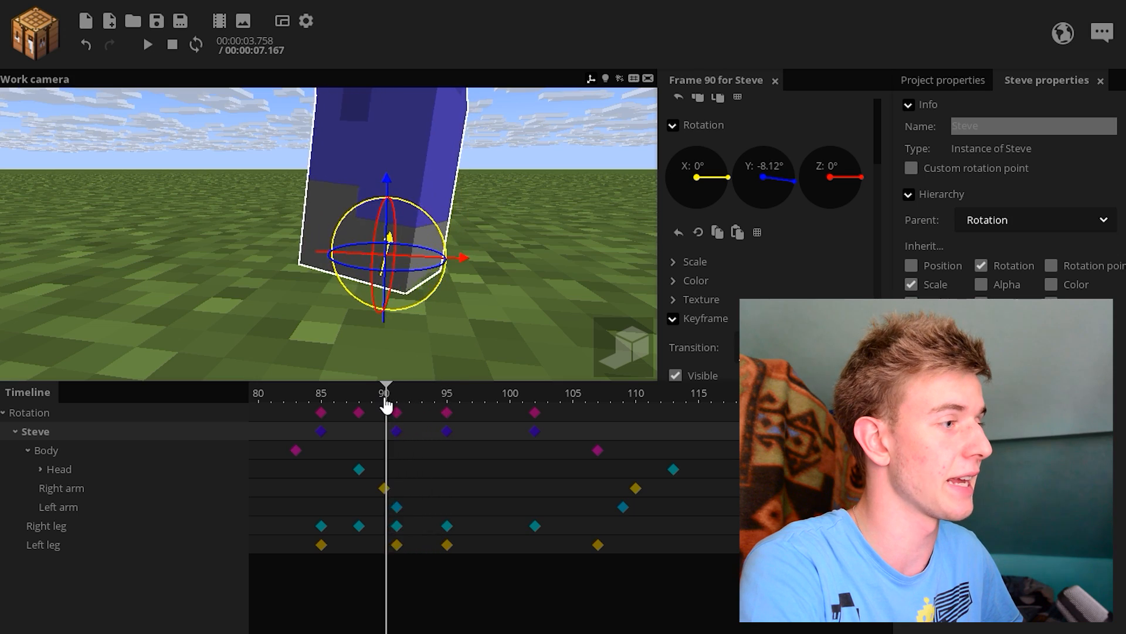
pyautogui.press('space')
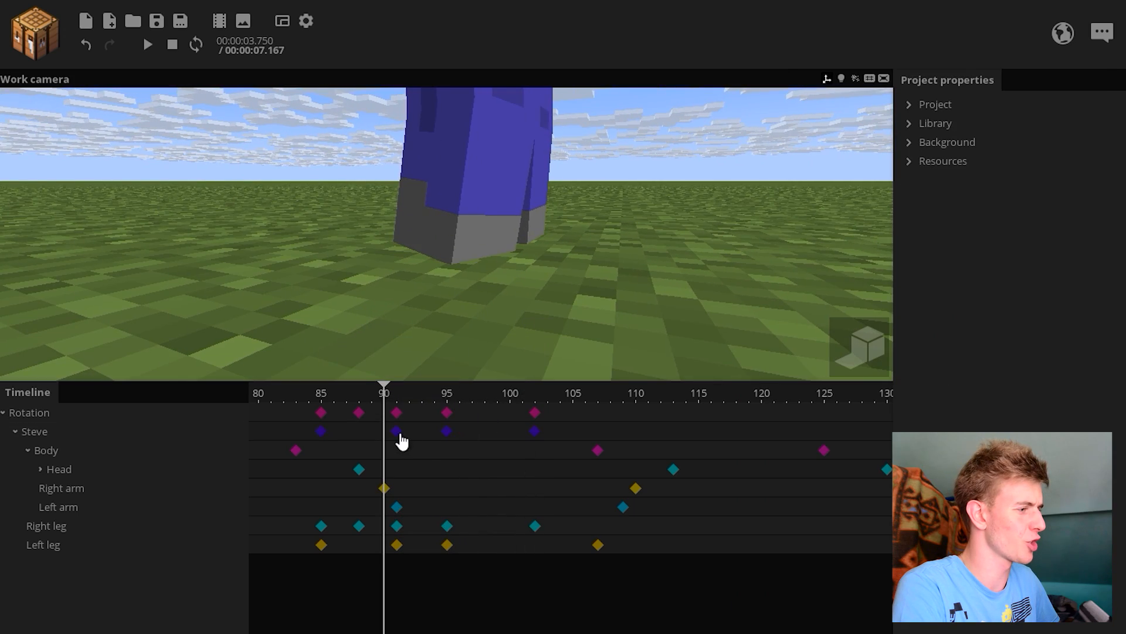
# Step: Compare Steve's foot placement at frames 91 and 95 and play back the step from further away
pyautogui.click(397, 433)
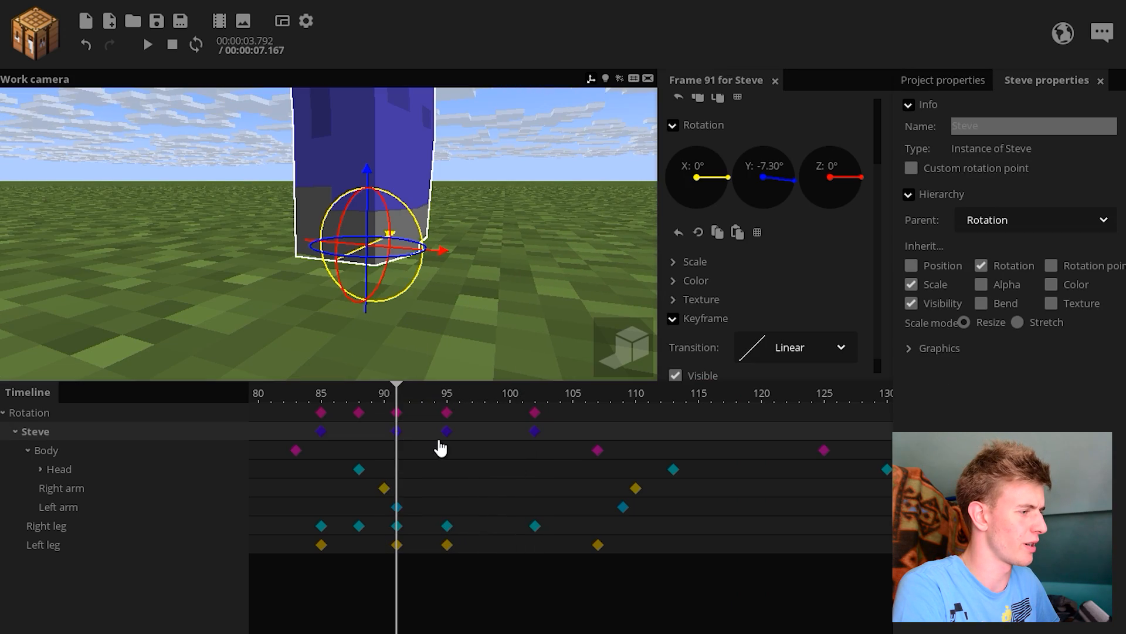
pyautogui.click(446, 431)
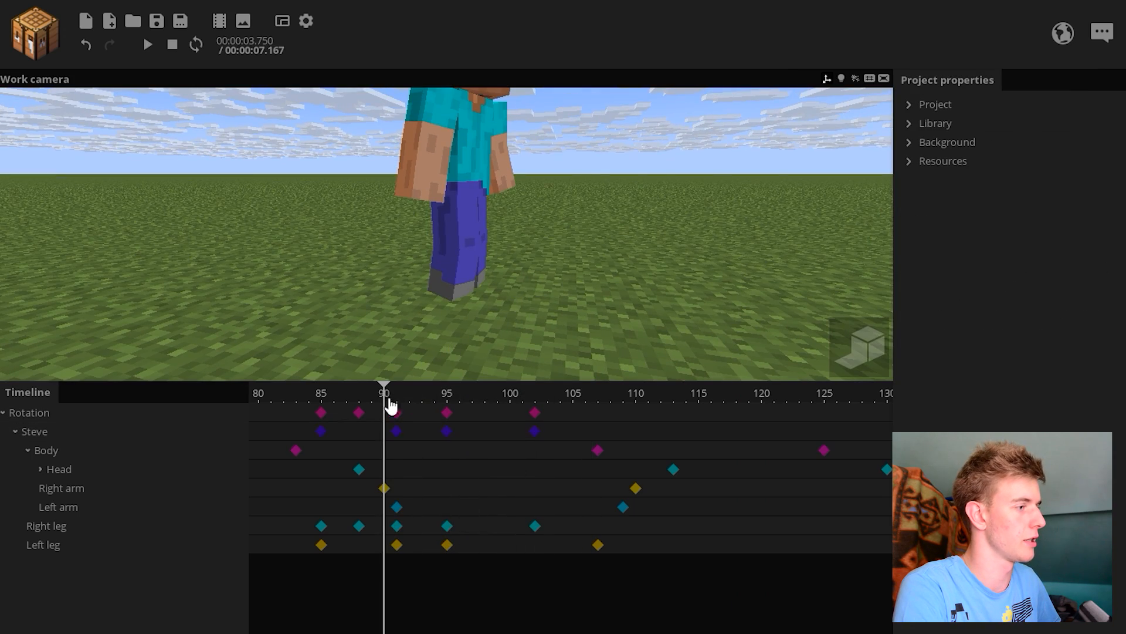
pyautogui.click(297, 403)
pyautogui.press('space')
pyautogui.press('space')
pyautogui.click(398, 431)
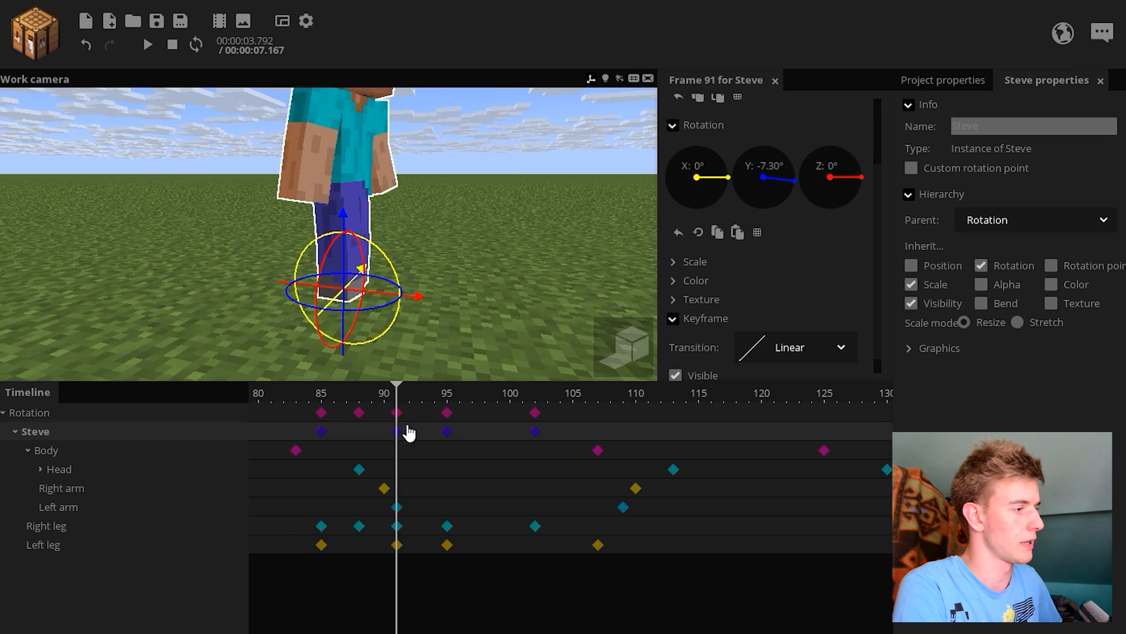
pyautogui.click(447, 431)
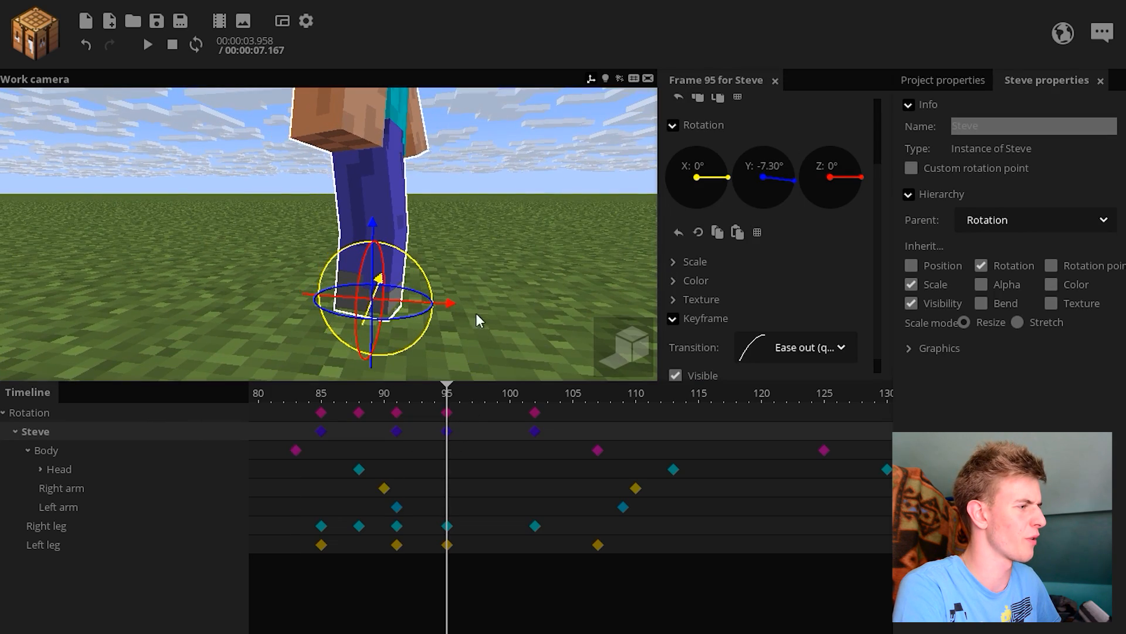
# Step: Rotate the right leg to -2.55° on X at frame 102, align Steve's foot with frame 95, and play back the result
pyautogui.click(535, 526)
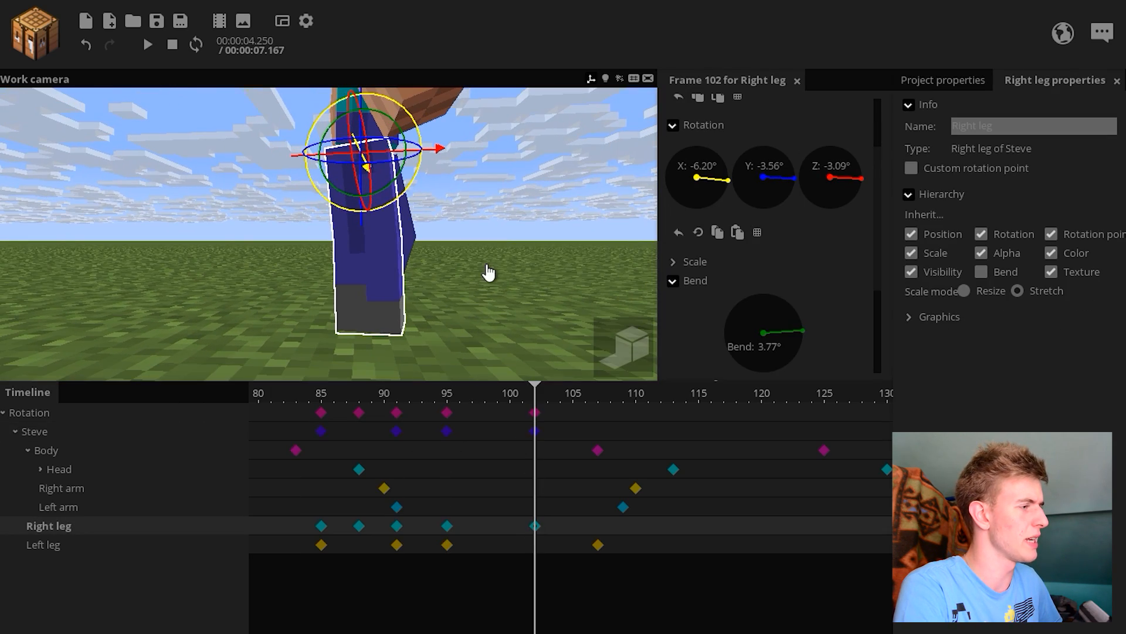
pyautogui.moveTo(397, 215); pyautogui.dragTo(390, 213)
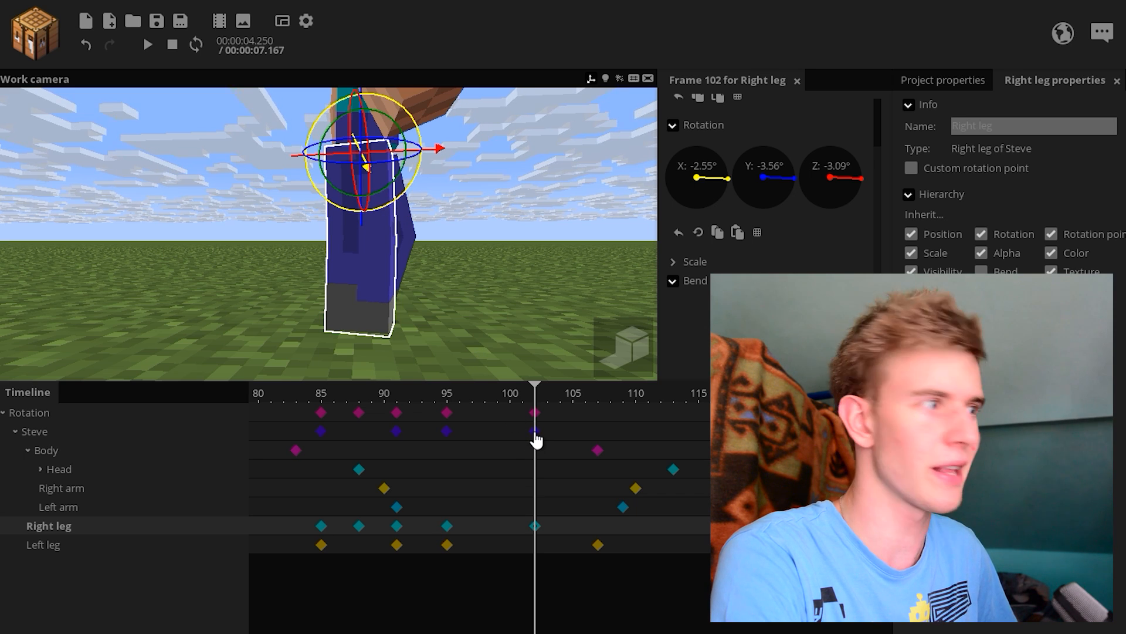
pyautogui.click(534, 431)
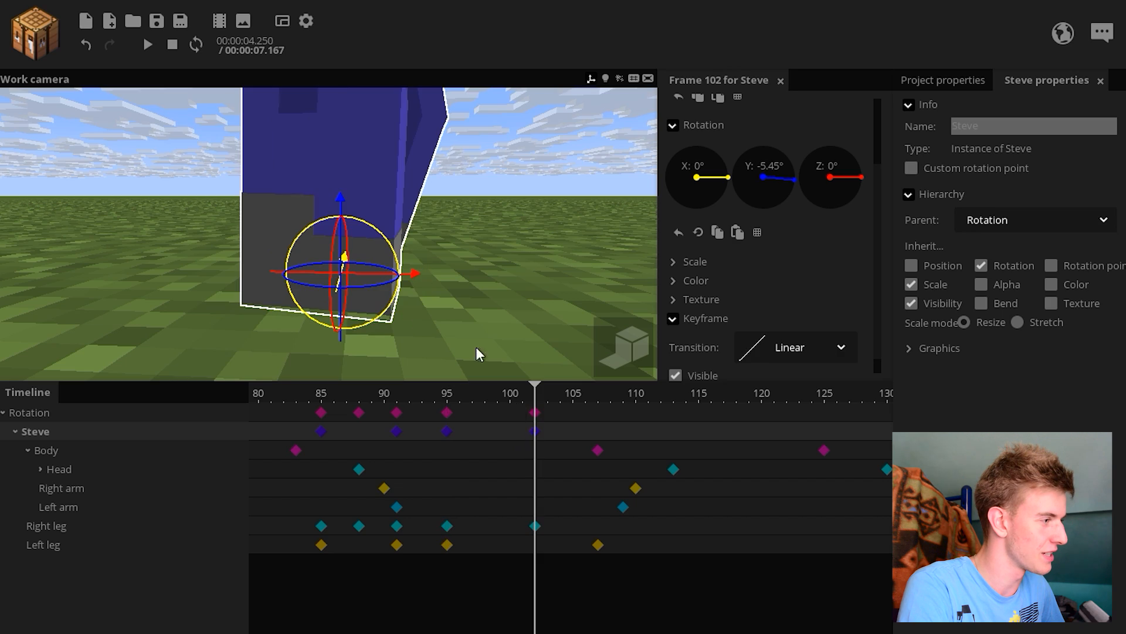
pyautogui.moveTo(415, 285); pyautogui.dragTo(441, 289)
pyautogui.click(448, 432)
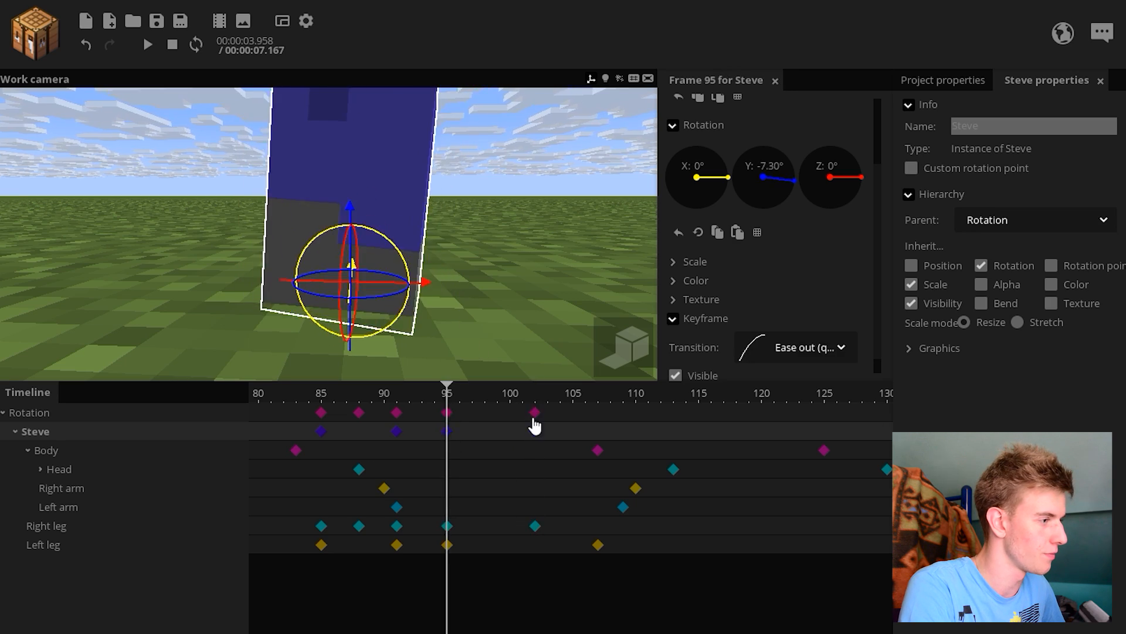
pyautogui.click(535, 431)
pyautogui.moveTo(446, 235); pyautogui.dragTo(446, 235, button='right')
pyautogui.press('space')
pyautogui.moveTo(447, 234); pyautogui.dragTo(442, 242, button='right')
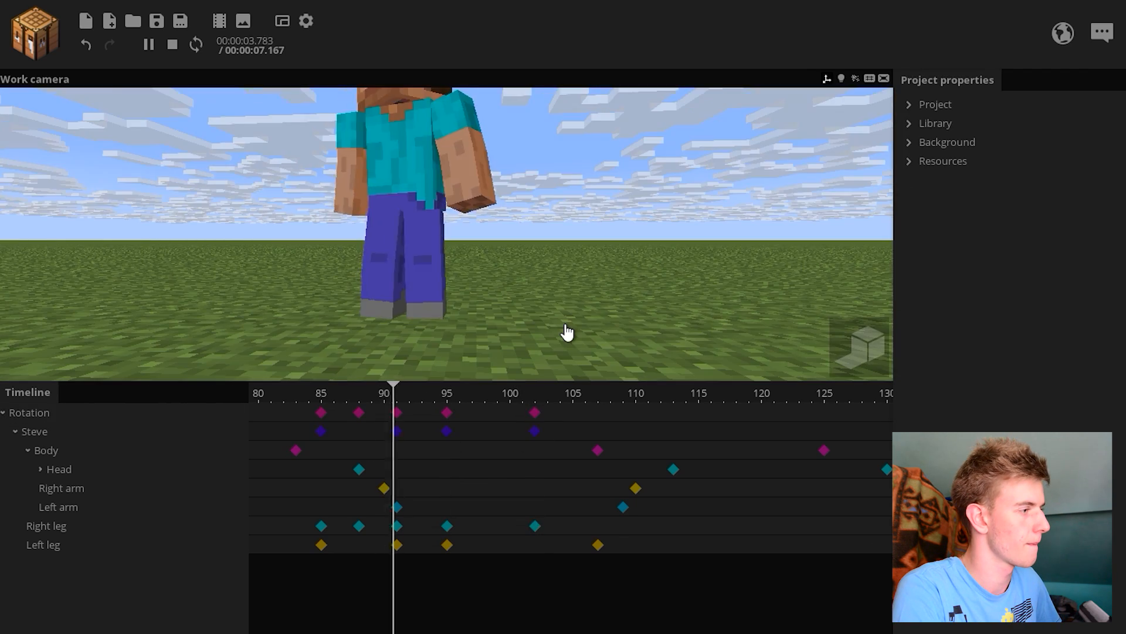
pyautogui.press('space')
# Step: Adjust the right leg to -4.16° on Z at frame 102, shift Steve so his foot stays planted, and play back
pyautogui.click(536, 525)
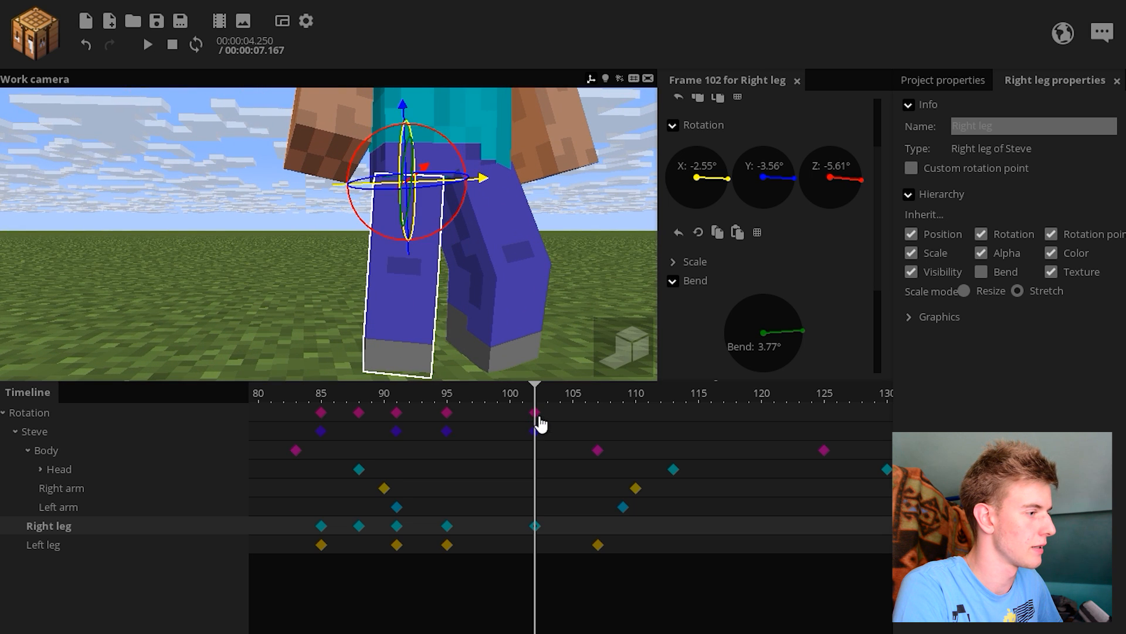
pyautogui.click(535, 431)
pyautogui.moveTo(422, 288); pyautogui.dragTo(423, 288, button='right')
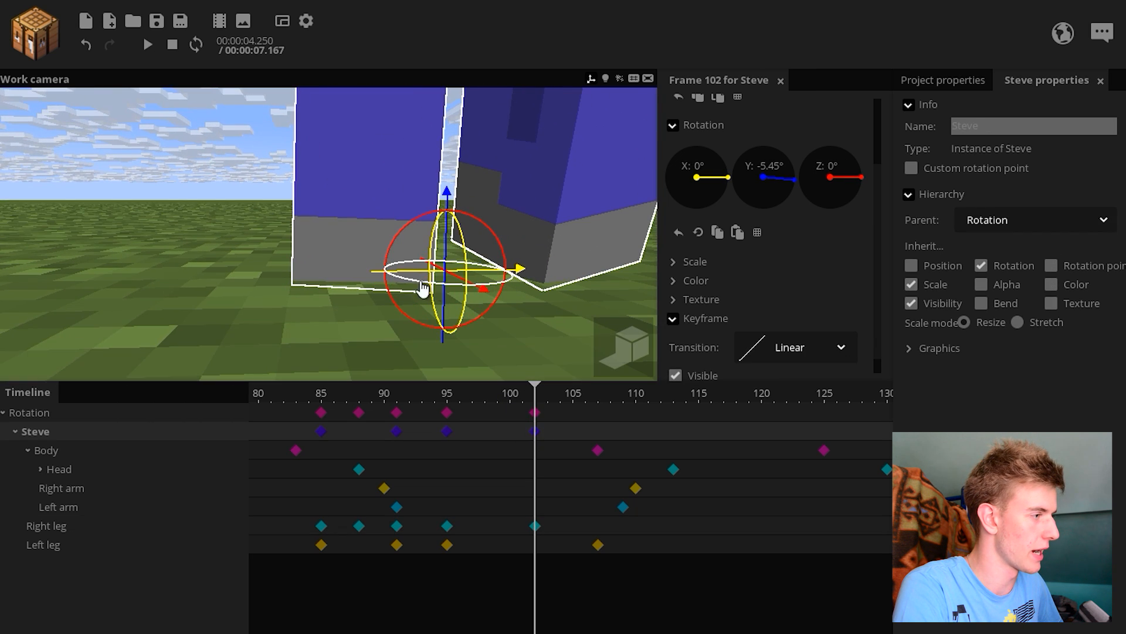
pyautogui.moveTo(383, 275); pyautogui.dragTo(405, 276)
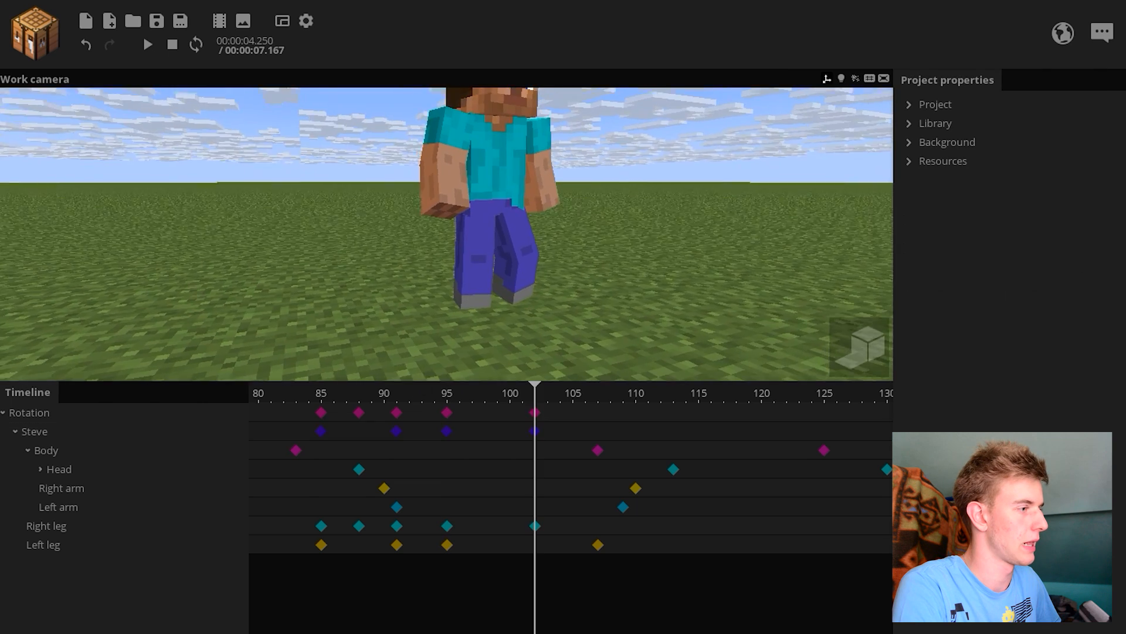
pyautogui.moveTo(508, 345); pyautogui.dragTo(543, 346)
pyautogui.moveTo(534, 401); pyautogui.dragTo(203, 382)
pyautogui.press('space')
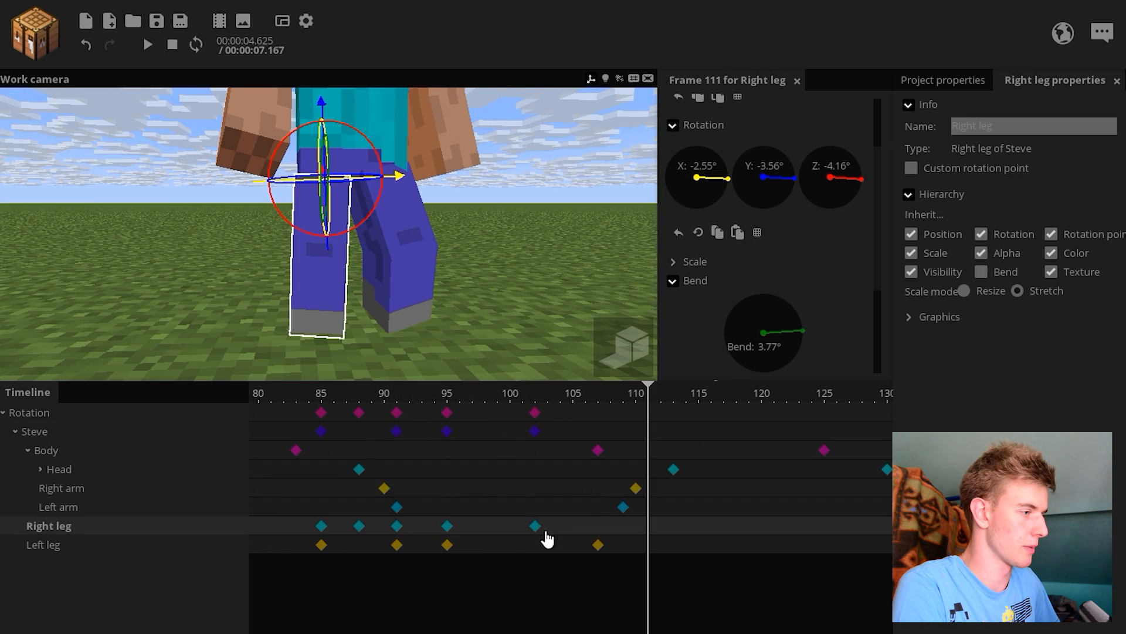
# Step: Move the Rotation, Steve and right leg keyframes from frame 102 to 100, and the left leg keyframe from 107 to 104
pyautogui.moveTo(552, 535); pyautogui.dragTo(528, 408)
pyautogui.moveTo(532, 415); pyautogui.dragTo(512, 417)
pyautogui.press('Left')
pyautogui.press('Left')
pyautogui.press('Left')
pyautogui.press('Left')
pyautogui.press('Left')
pyautogui.press('Left')
pyautogui.press('Left')
pyautogui.press('Left')
pyautogui.press('Left')
pyautogui.press('Left')
pyautogui.press('Left')
pyautogui.moveTo(594, 547); pyautogui.dragTo(555, 549)
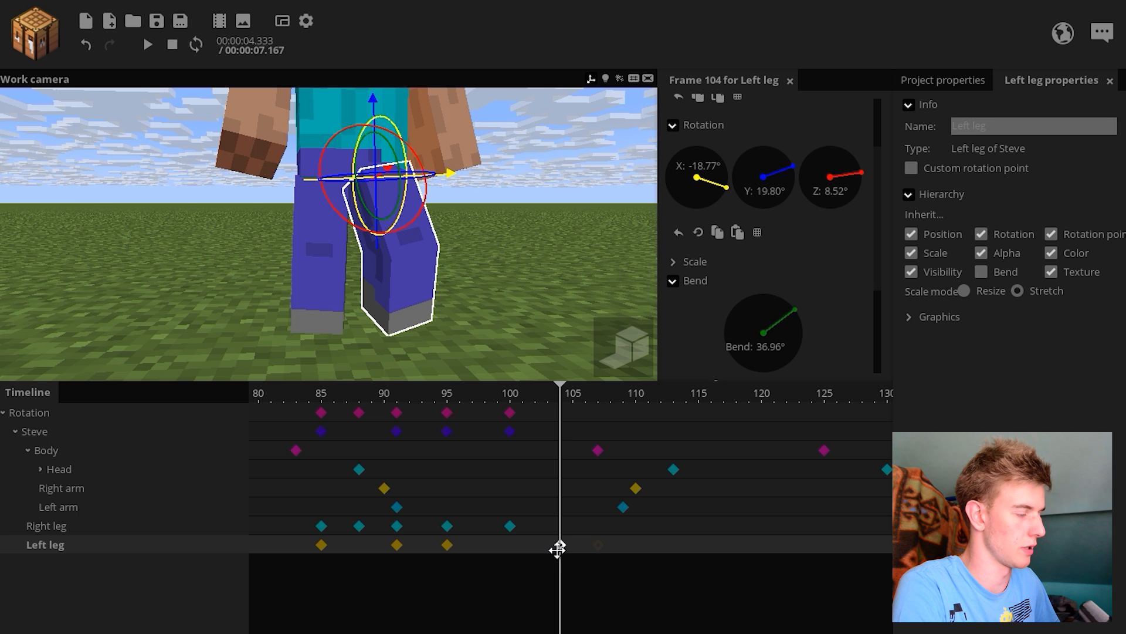
pyautogui.moveTo(557, 549); pyautogui.dragTo(560, 546)
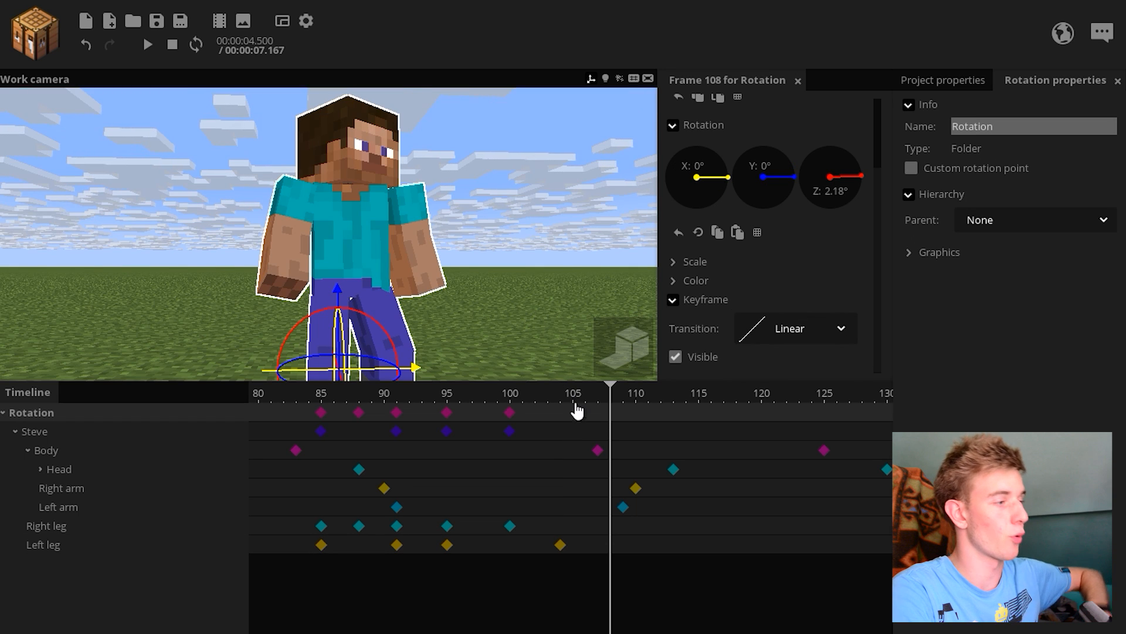
# Step: Pose both legs at frame 108, turning the right leg to about -19.57° on Y and the left leg to about -6° on X
pyautogui.moveTo(534, 239); pyautogui.dragTo(537, 266, button='right')
pyautogui.click(606, 535)
pyautogui.scroll(3, 469, 237)
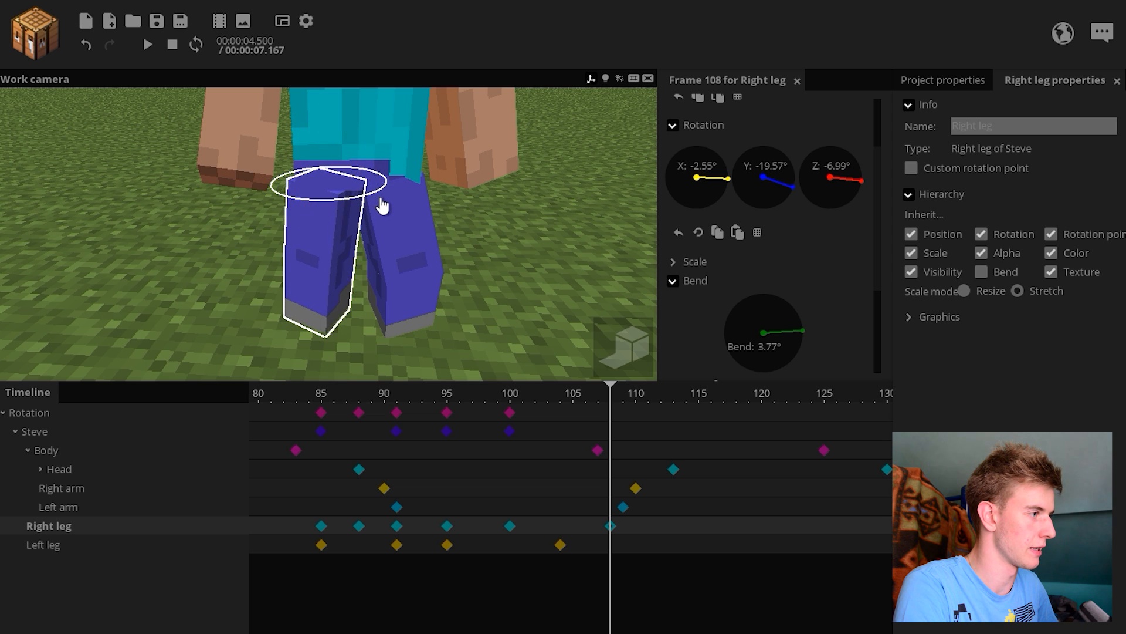
pyautogui.click(369, 232)
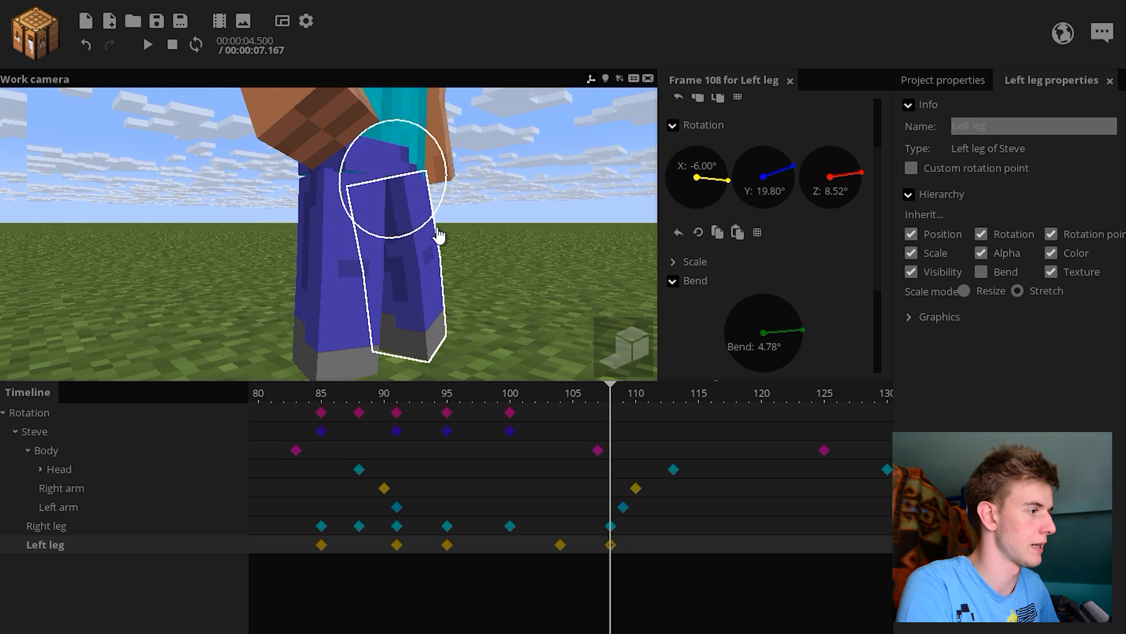
# Step: Move the left leg keyframe from frame 104 to frame 103 and play back the step
pyautogui.click(416, 404)
pyautogui.moveTo(414, 402); pyautogui.dragTo(645, 464)
pyautogui.moveTo(561, 546); pyautogui.dragTo(548, 548)
pyautogui.moveTo(382, 405); pyautogui.dragTo(385, 406)
pyautogui.press('space')
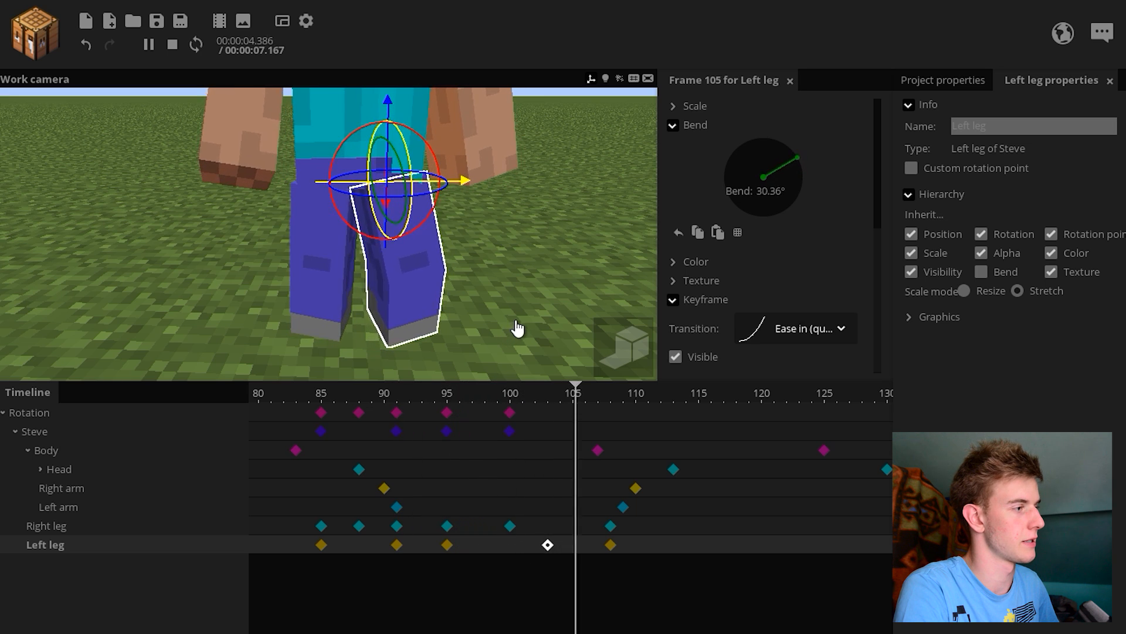
# Step: Keyframe Steve at frame 108 with a 2.11° rotation on Y, checking his foot alignment against frame 100
pyautogui.click(509, 431)
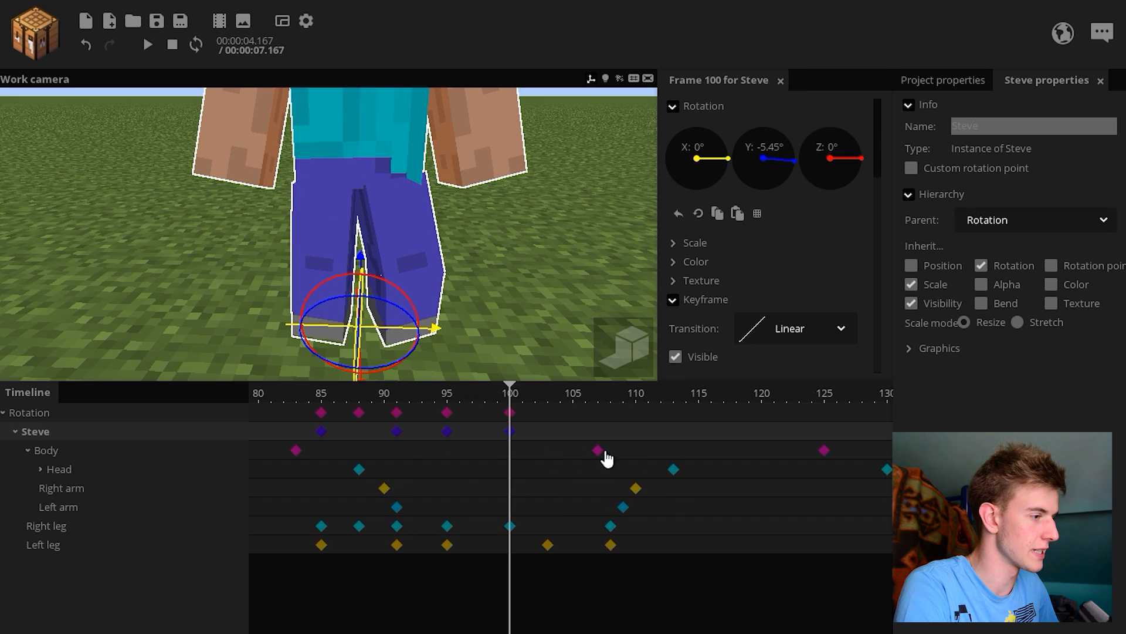
pyautogui.click(611, 433)
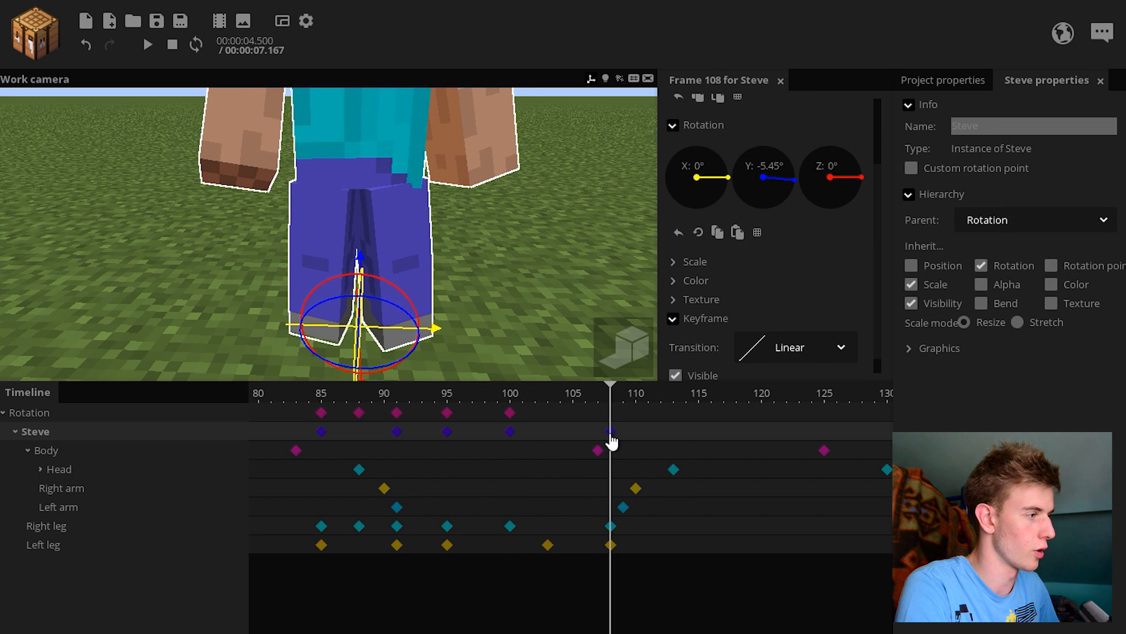
pyautogui.moveTo(399, 358); pyautogui.dragTo(418, 345)
pyautogui.click(511, 433)
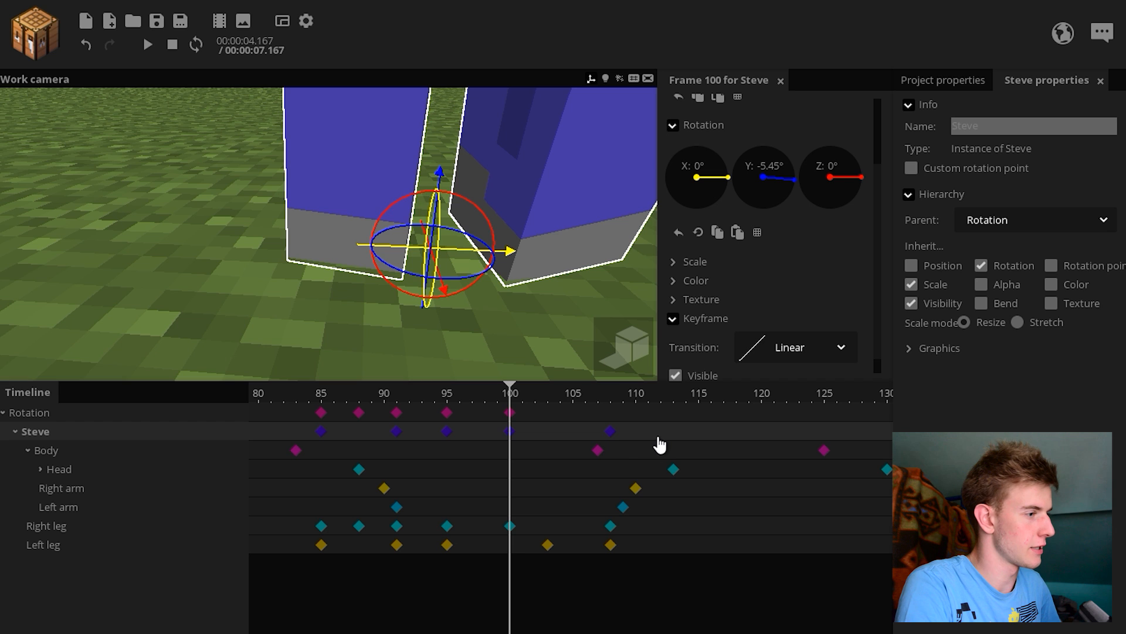
pyautogui.click(613, 433)
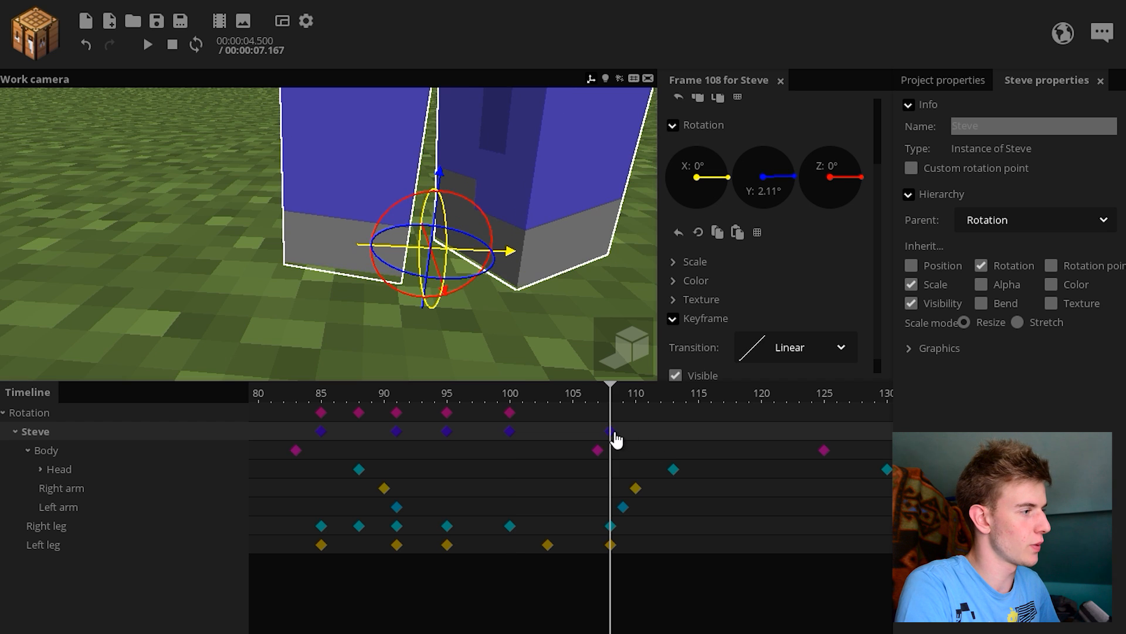
pyautogui.moveTo(568, 259); pyautogui.dragTo(558, 260)
pyautogui.click(513, 434)
pyautogui.moveTo(549, 333); pyautogui.dragTo(590, 322)
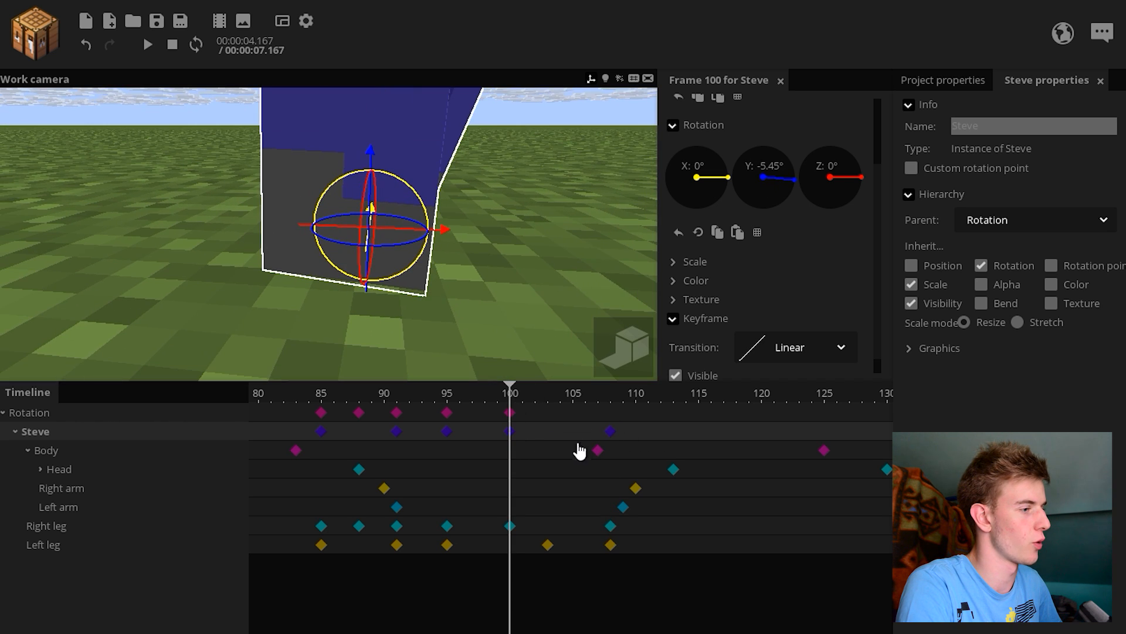
pyautogui.click(610, 431)
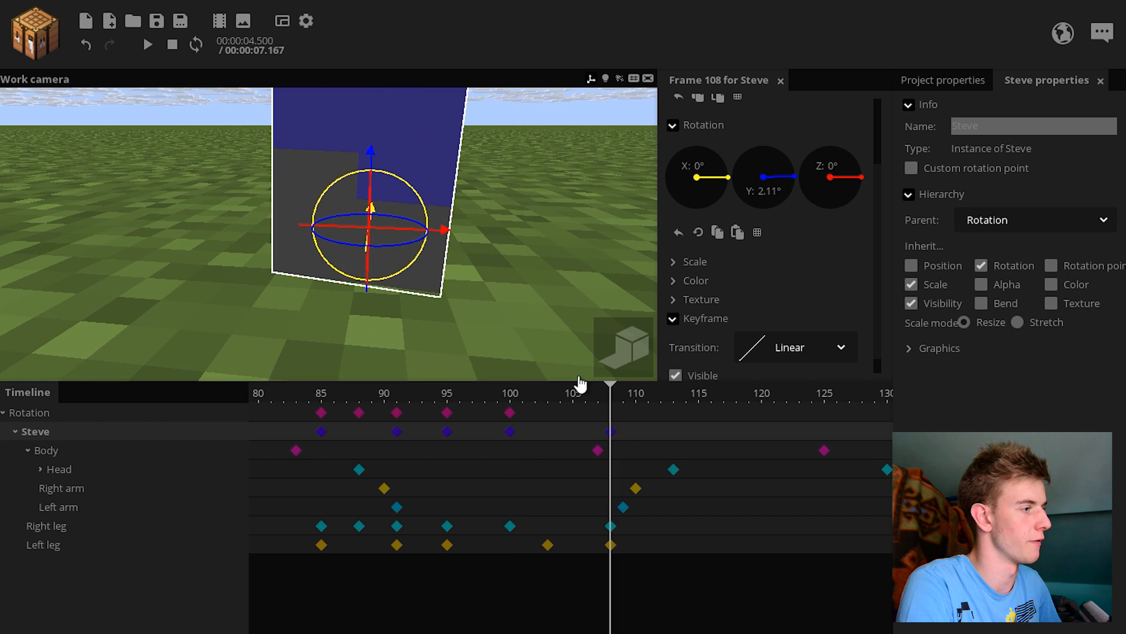
pyautogui.click(509, 433)
pyautogui.click(610, 432)
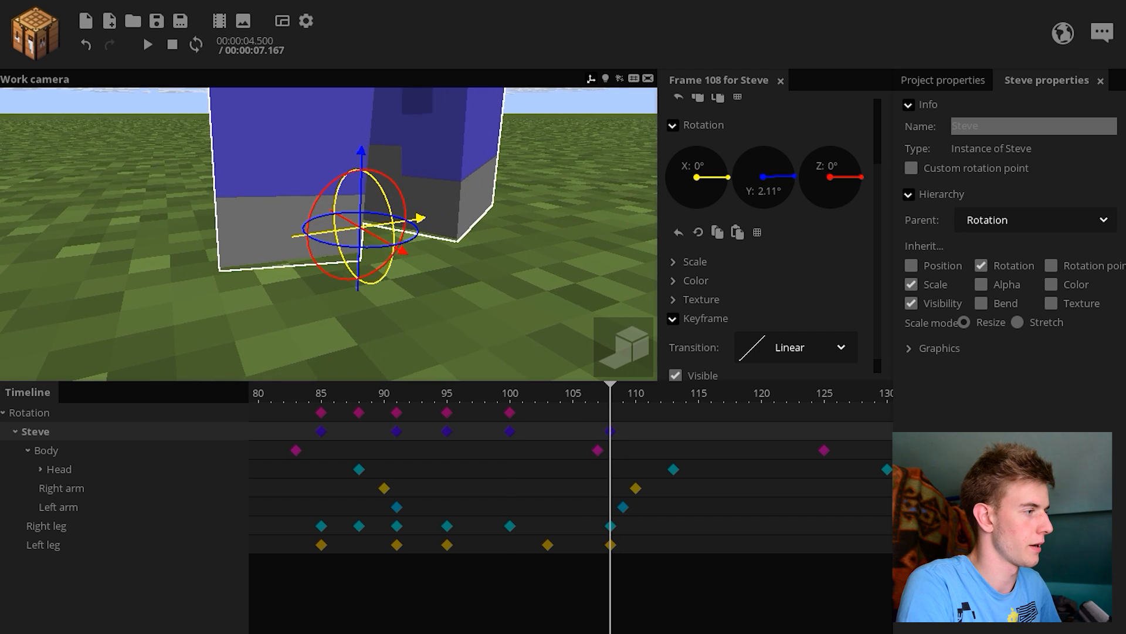
# Step: Play back the step and add slight Z-axis tilts to the Rotation folder at frames 108 and 104
pyautogui.click(411, 396)
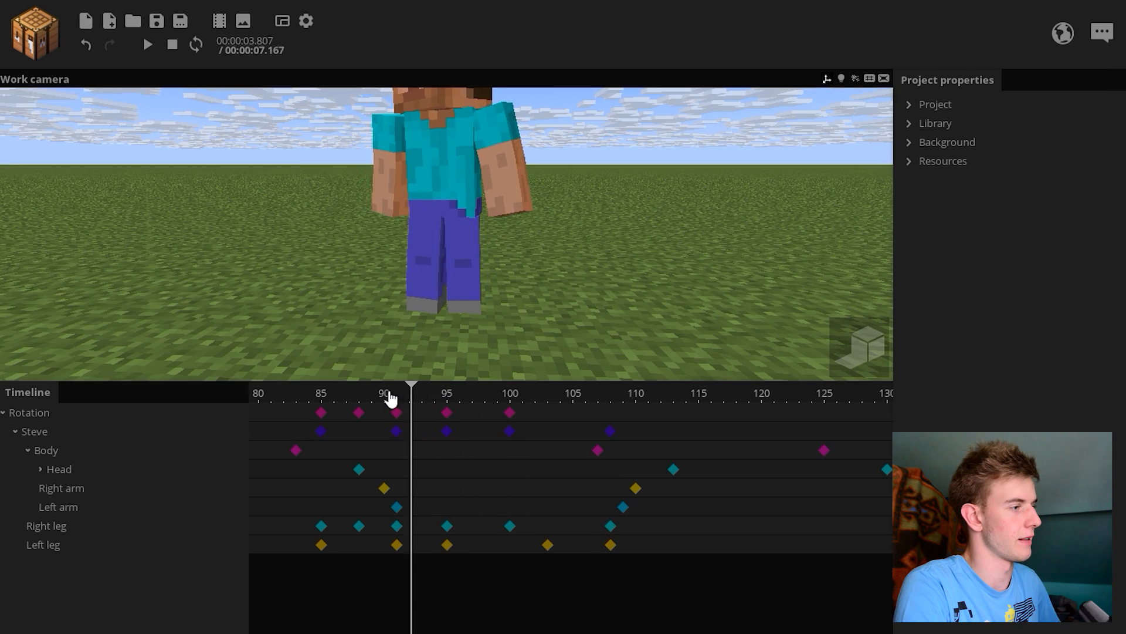
pyautogui.press('space')
pyautogui.click(404, 293)
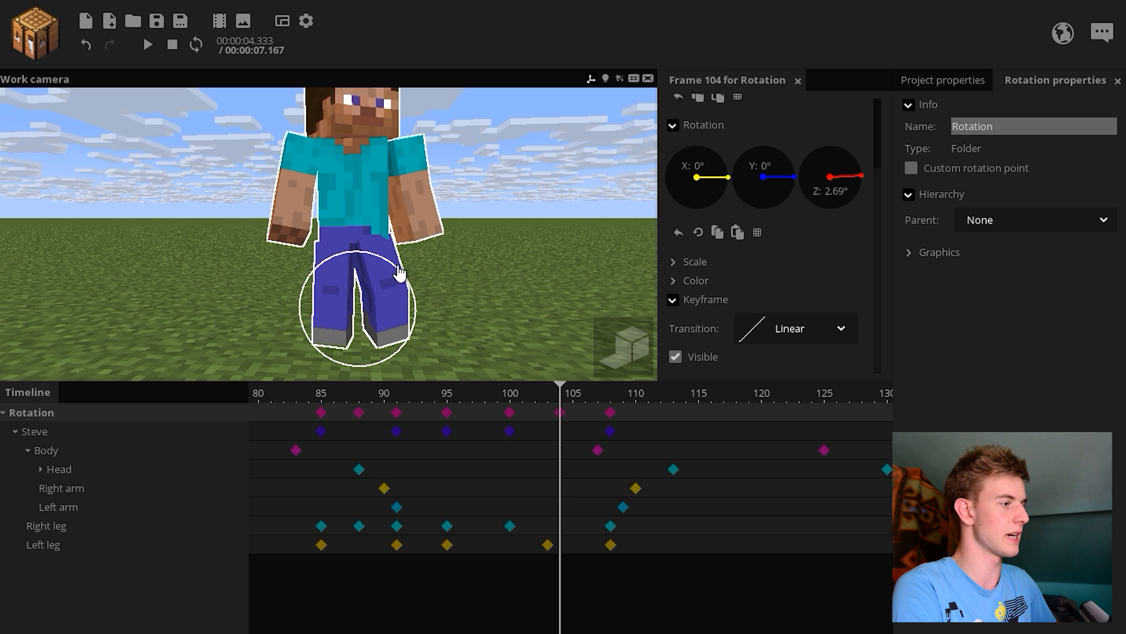
pyautogui.moveTo(399, 273); pyautogui.dragTo(417, 298)
# Step: Set the Rotation folder's transition to quadratic Ease out at frame 100 and Ease in at frame 104, and play back the animation
pyautogui.click(509, 413)
pyautogui.click(770, 336)
pyautogui.click(818, 413)
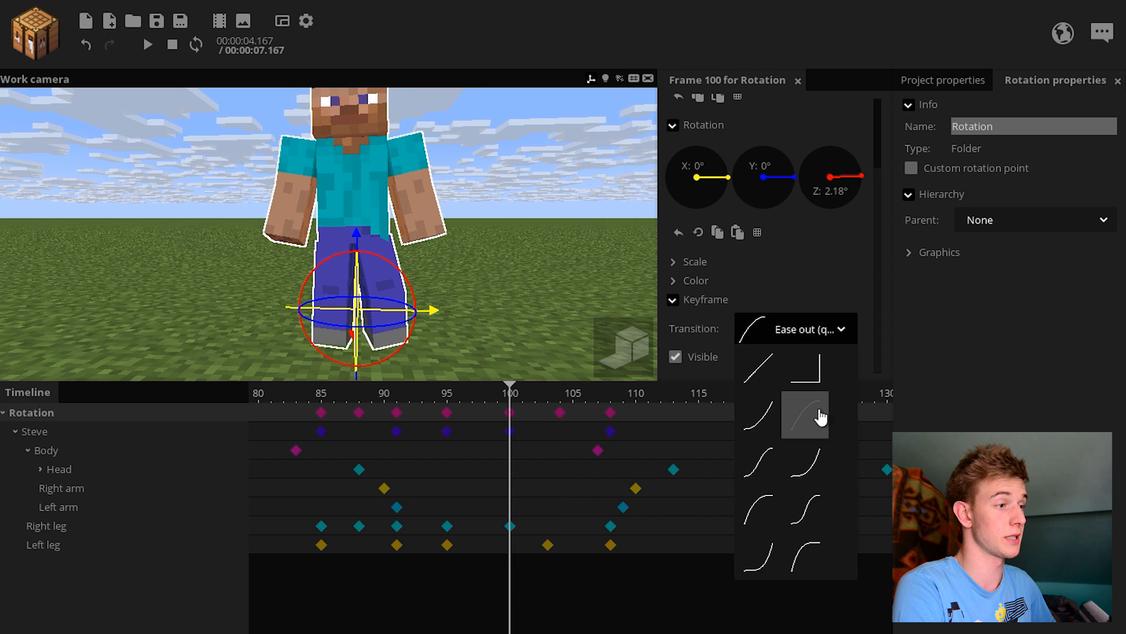
pyautogui.click(561, 413)
pyautogui.click(773, 342)
pyautogui.click(759, 414)
pyautogui.moveTo(560, 397); pyautogui.dragTo(409, 394)
pyautogui.click(513, 277)
pyautogui.press('space')
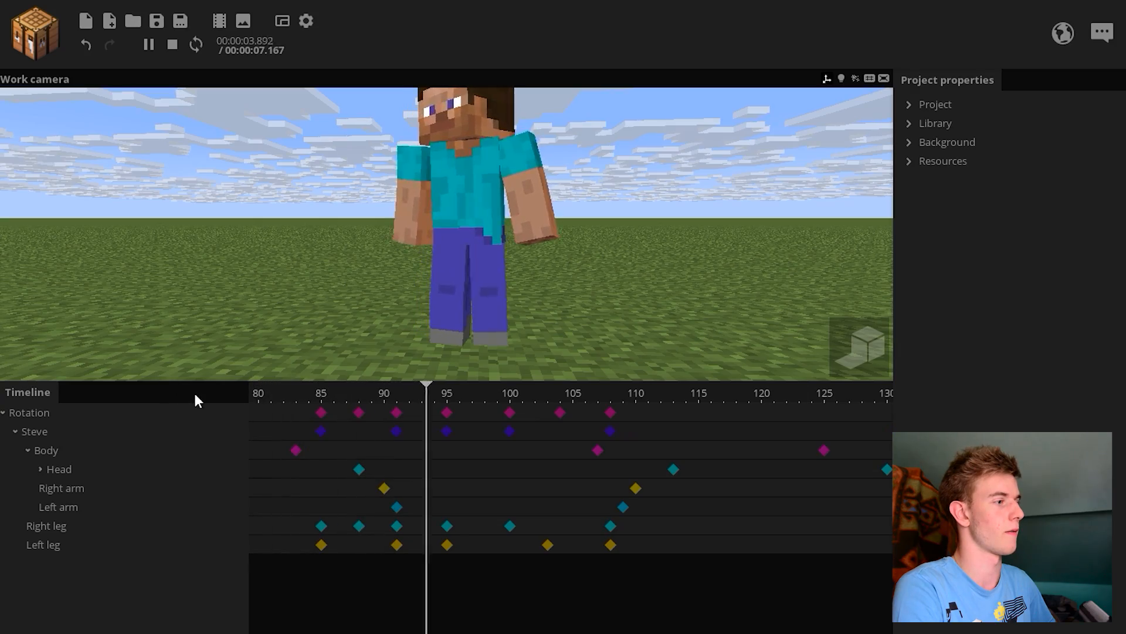
# Step: Pause the playback and slightly adjust the left leg's X rotation at frame 103
pyautogui.press('space')
pyautogui.click(547, 544)
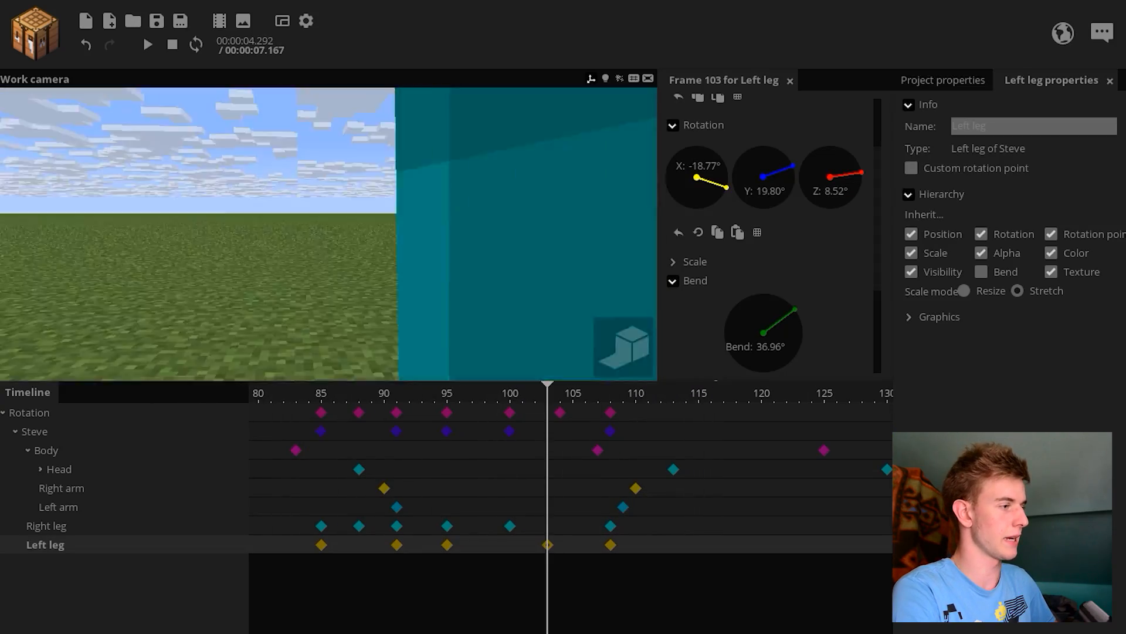
pyautogui.moveTo(500, 325); pyautogui.dragTo(500, 325, button='right')
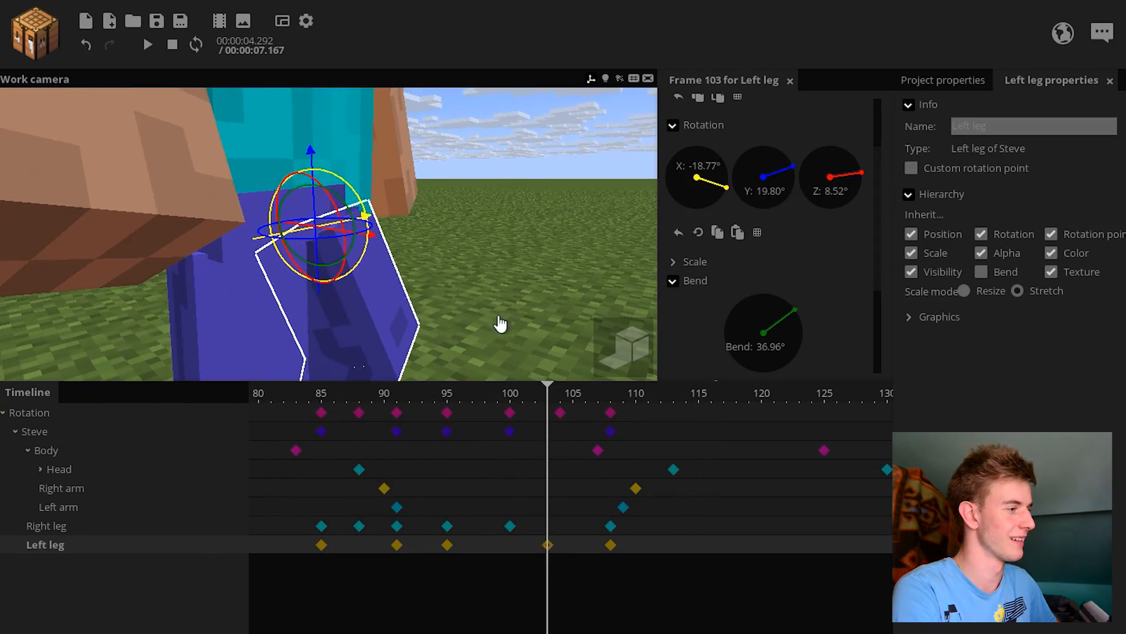
pyautogui.moveTo(727, 187); pyautogui.dragTo(729, 181)
# Step: Play back the leg step around frames 85 to 108 and inspect the Rotation folder's keyframe at frame 108
pyautogui.moveTo(548, 395); pyautogui.dragTo(397, 394)
pyautogui.click(603, 293)
pyautogui.press('s')
pyautogui.moveTo(603, 293); pyautogui.dragTo(603, 288, button='right')
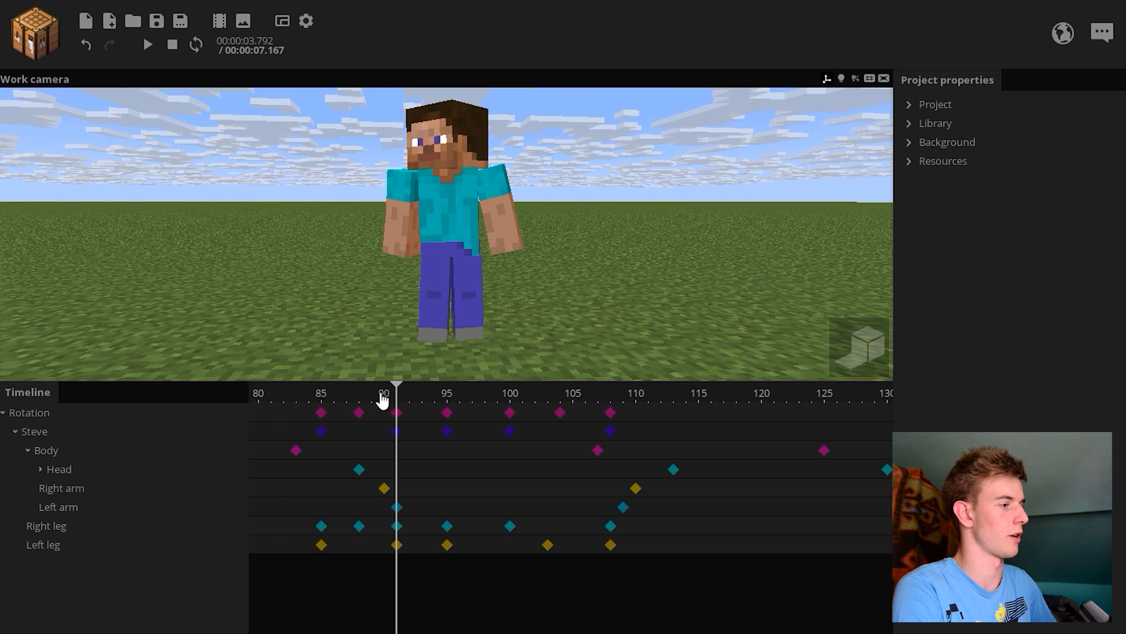
pyautogui.press('space')
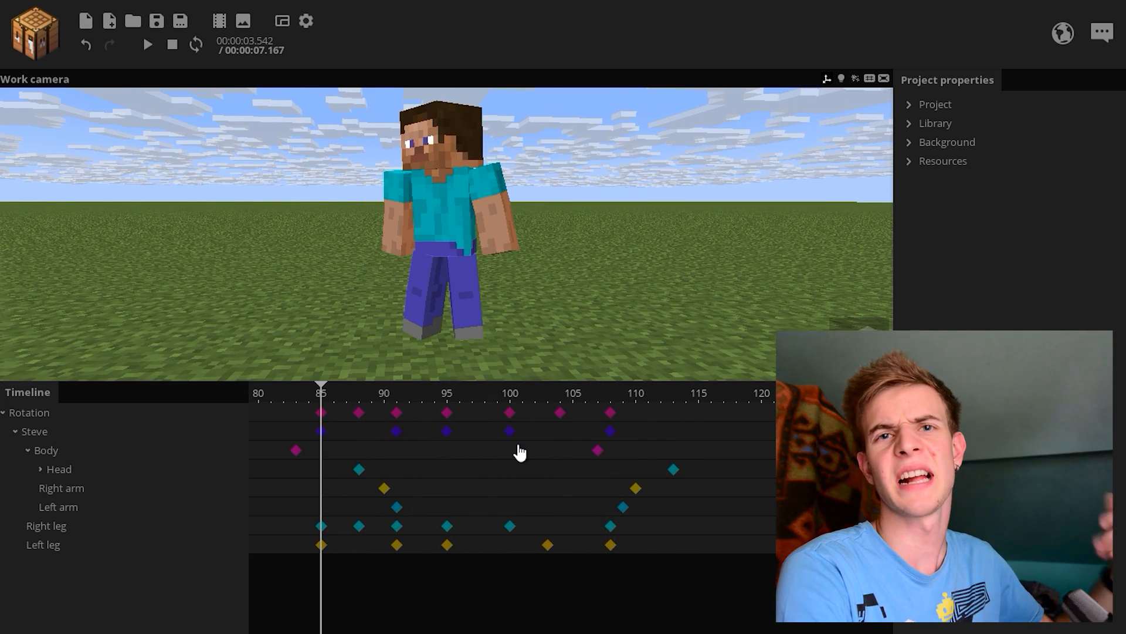
pyautogui.click(610, 397)
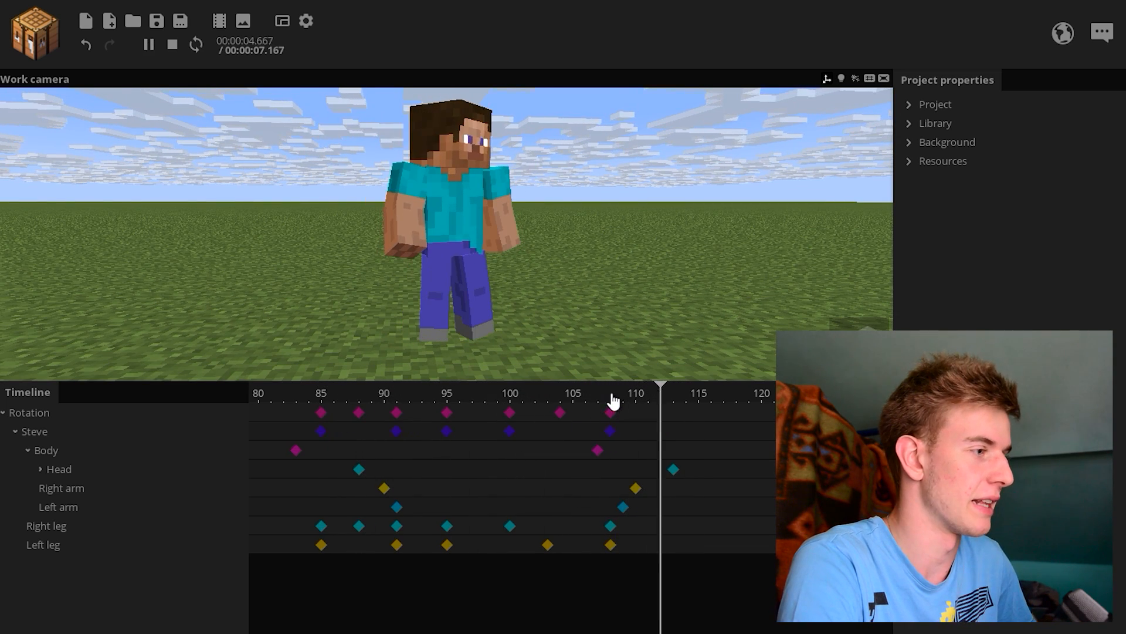
pyautogui.click(611, 415)
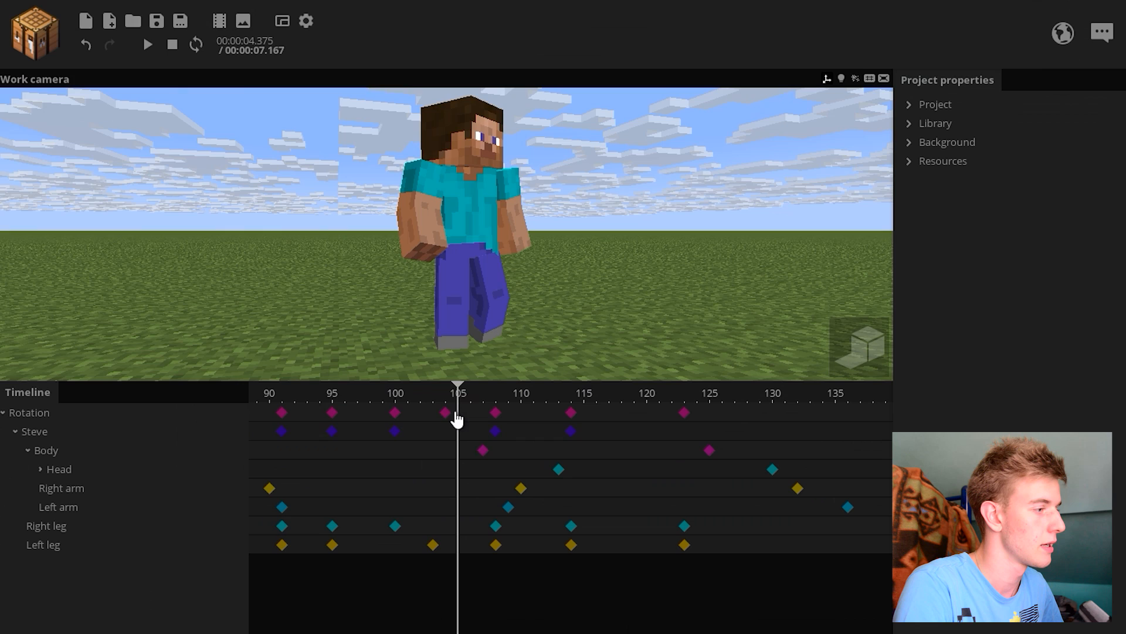
# Step: Play back the full animation from the start and scrub through its ending near frame 158
pyautogui.moveTo(456, 414); pyautogui.dragTo(146, 402)
pyautogui.press('space')
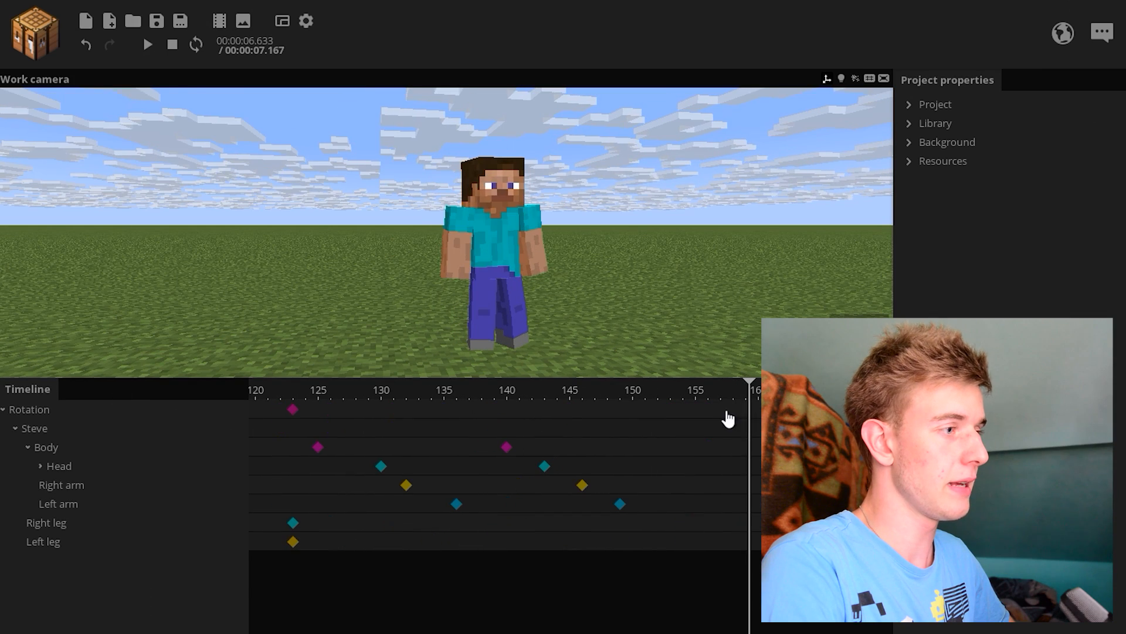
pyautogui.moveTo(725, 414)
pyautogui.mouseDown()
pyautogui.moveTo(506, 414)
pyautogui.moveTo(733, 429)
pyautogui.mouseUp()
pyautogui.click(738, 431)
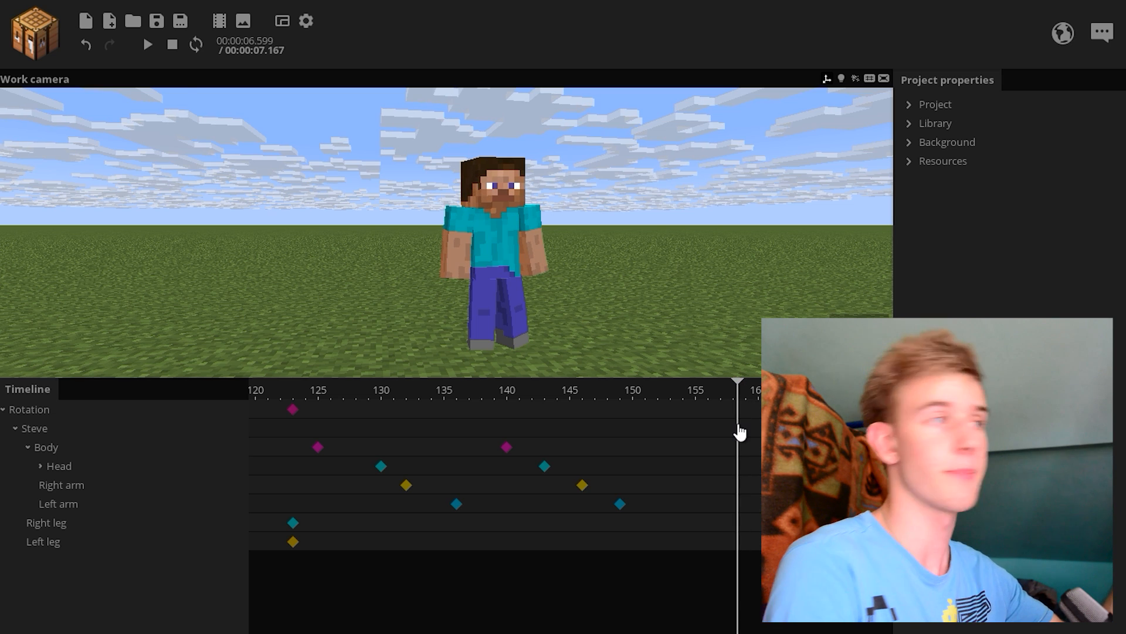
pyautogui.moveTo(740, 432); pyautogui.dragTo(346, 442)
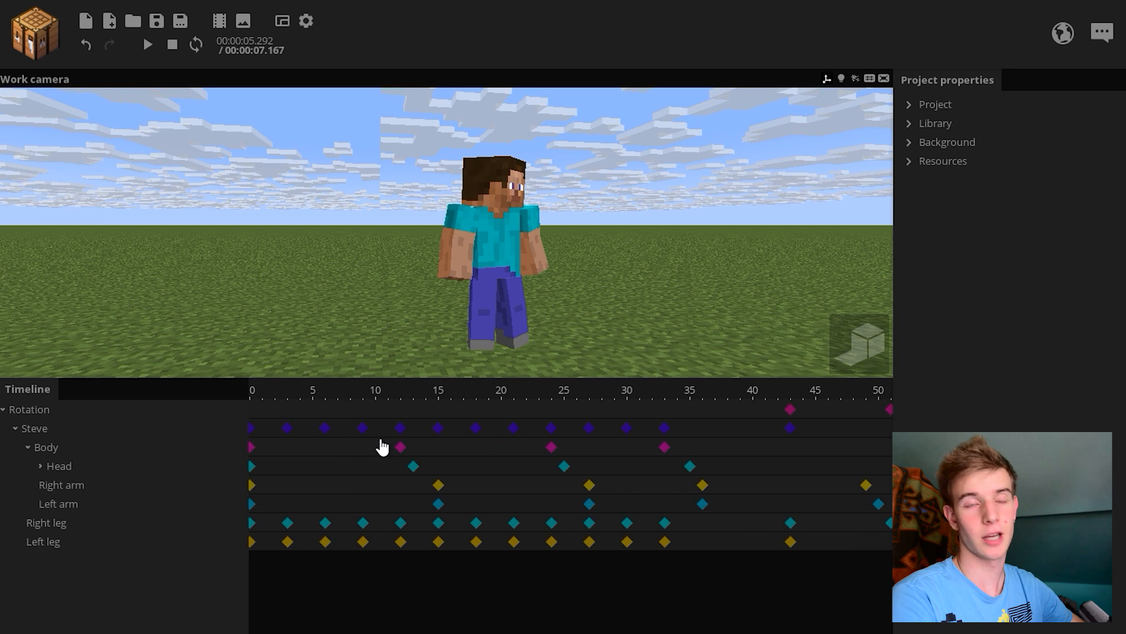
pyautogui.moveTo(296, 396); pyautogui.dragTo(197, 401)
pyautogui.press('space')
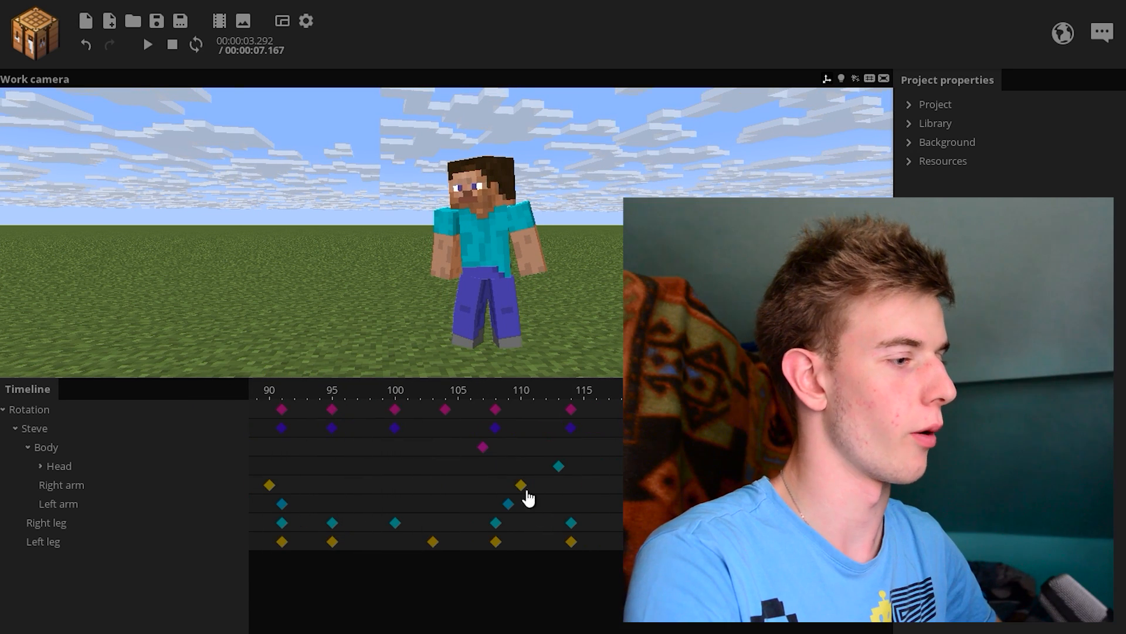
# Step: Compare the Left arm, Body and Head keyframes around frames 33 to 36 with the pose at frame 65
pyautogui.hscroll(-10, 535, 478)
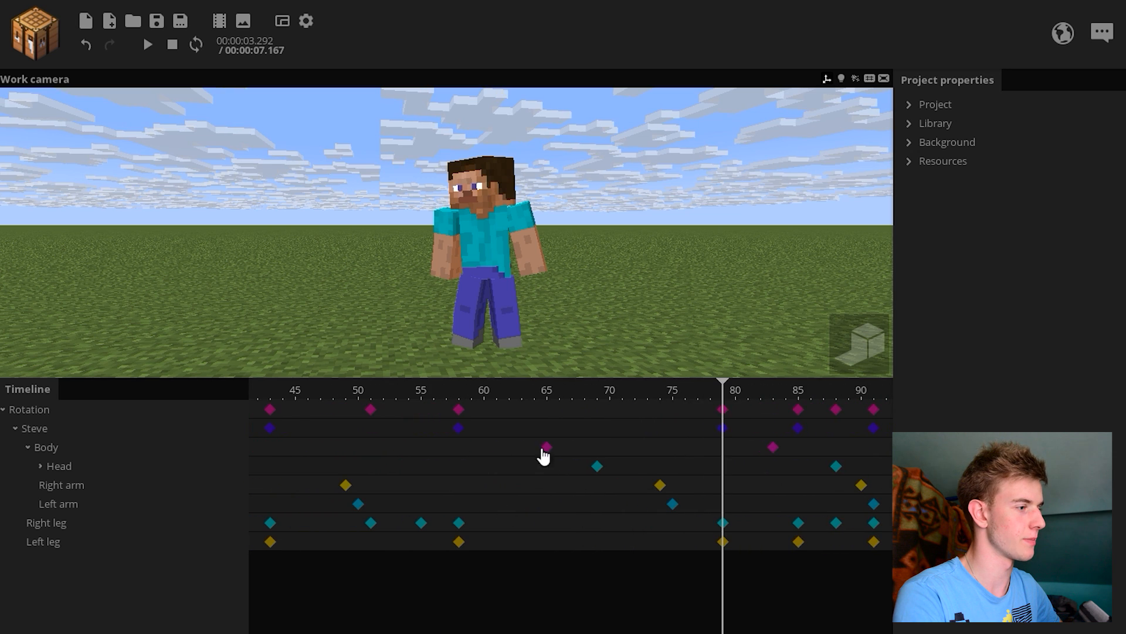
pyautogui.click(322, 422)
pyautogui.hscroll(-3, 340, 520)
pyautogui.click(336, 503)
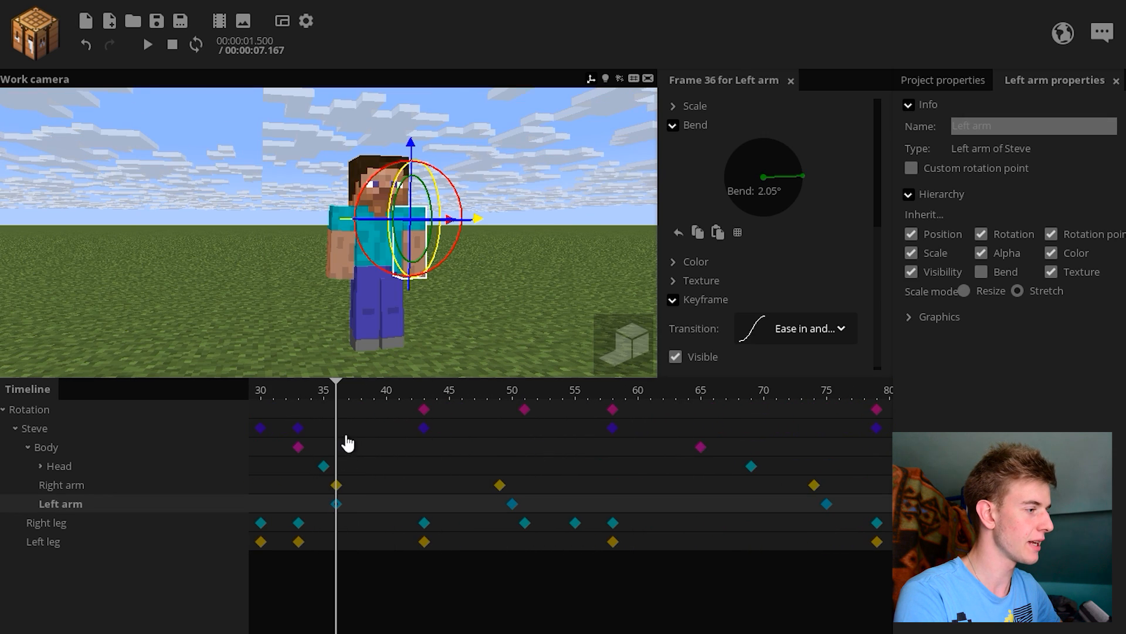
pyautogui.moveTo(342, 399); pyautogui.dragTo(698, 410)
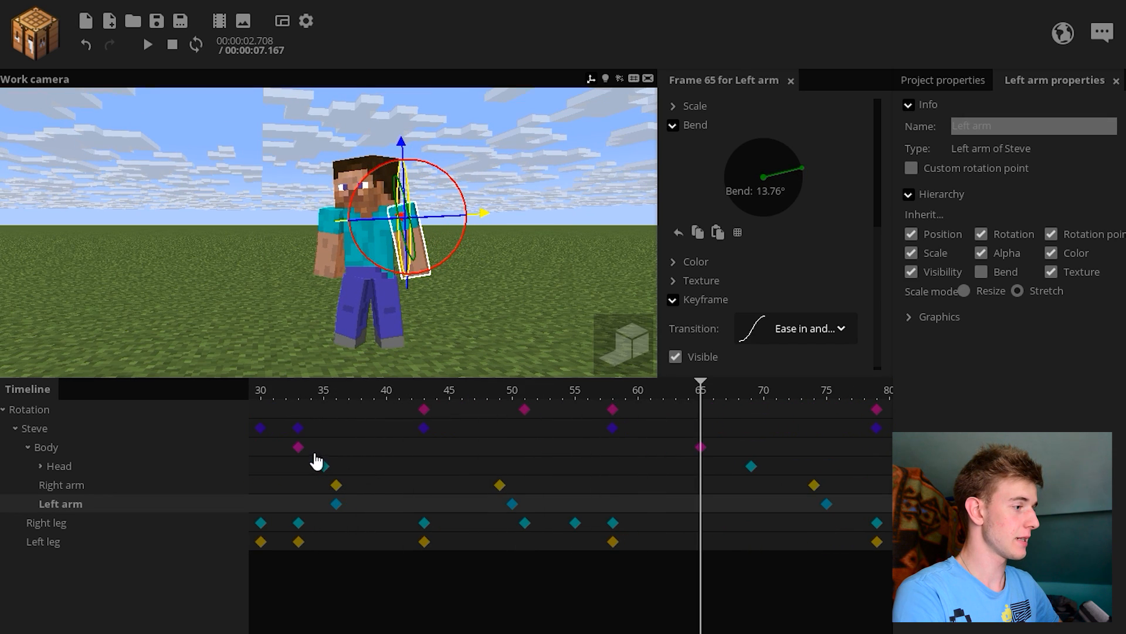
pyautogui.click(299, 448)
pyautogui.click(325, 466)
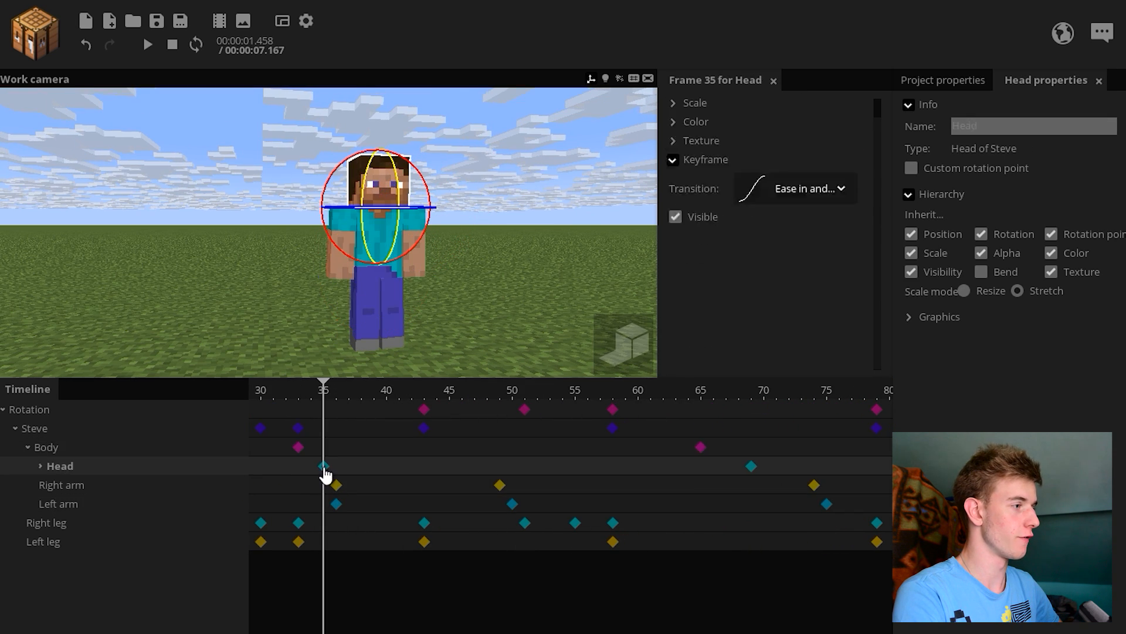
# Step: Examine the gap between the Body keyframes at frames 33 and 65 and play back that stretch
pyautogui.click(700, 451)
pyautogui.moveTo(280, 447); pyautogui.dragTo(402, 451)
pyautogui.moveTo(717, 459); pyautogui.dragTo(719, 451)
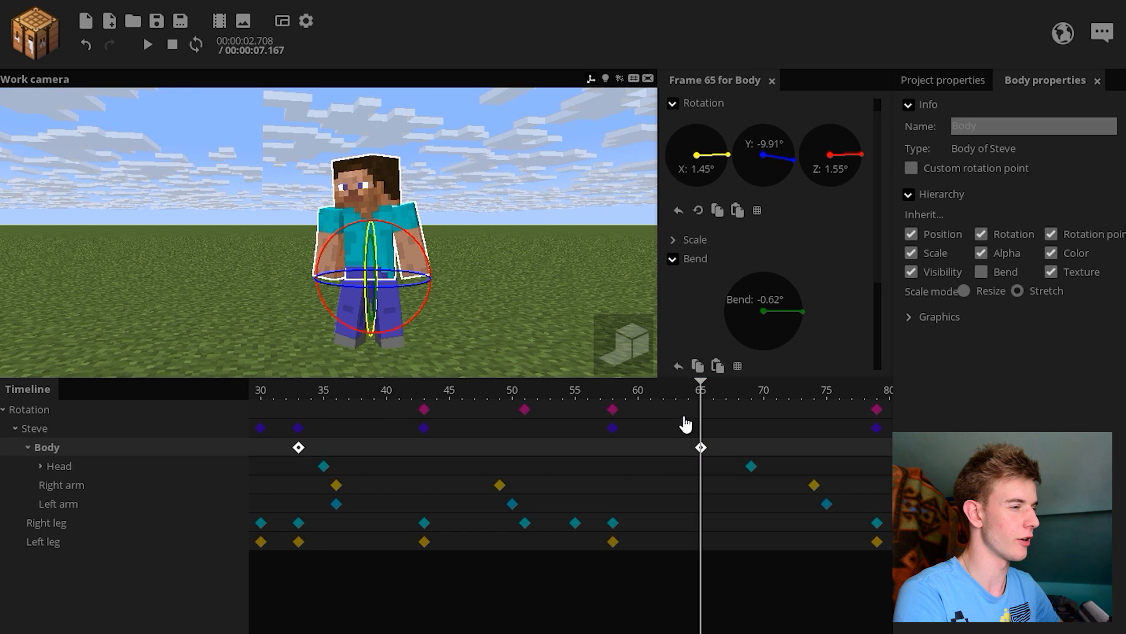
pyautogui.moveTo(676, 399); pyautogui.dragTo(350, 393)
pyautogui.press('space')
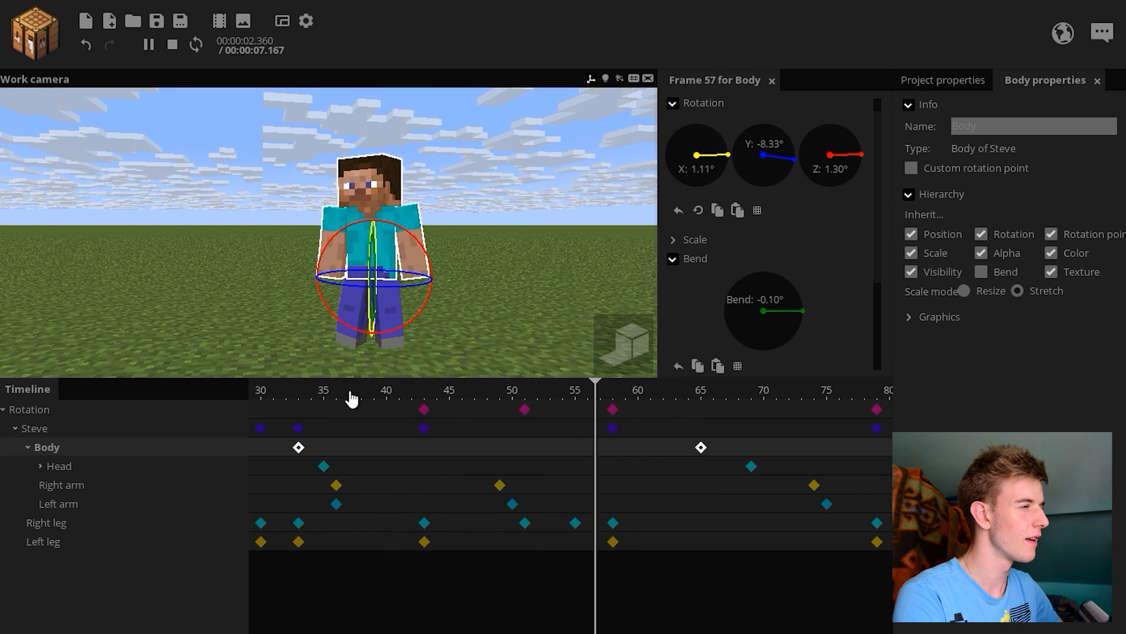
pyautogui.press('space')
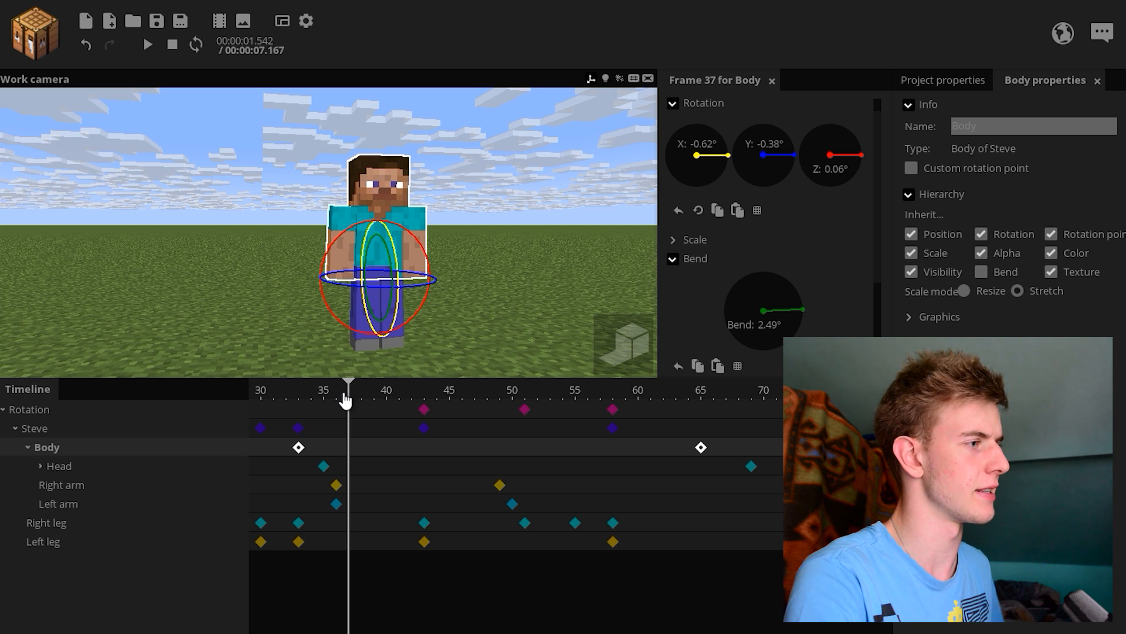
# Step: Try an extra Body keyframe at frame 49 and delete it
pyautogui.scroll(4, 512, 338)
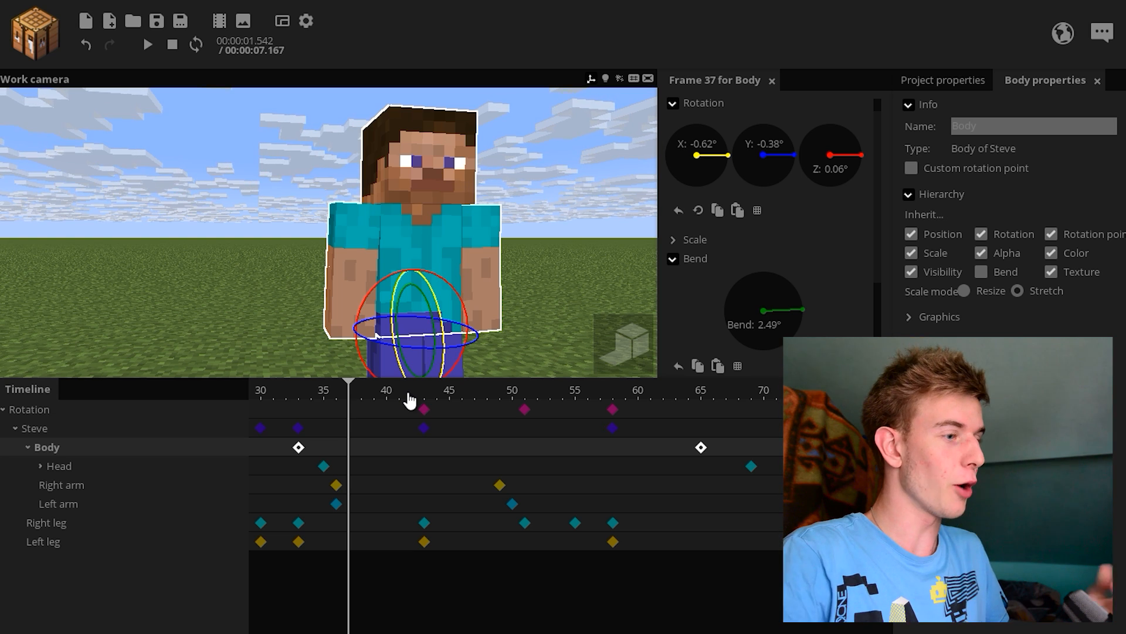
pyautogui.click(438, 404)
pyautogui.moveTo(451, 409); pyautogui.dragTo(499, 413)
pyautogui.click(499, 455)
pyautogui.moveTo(547, 306); pyautogui.dragTo(541, 346)
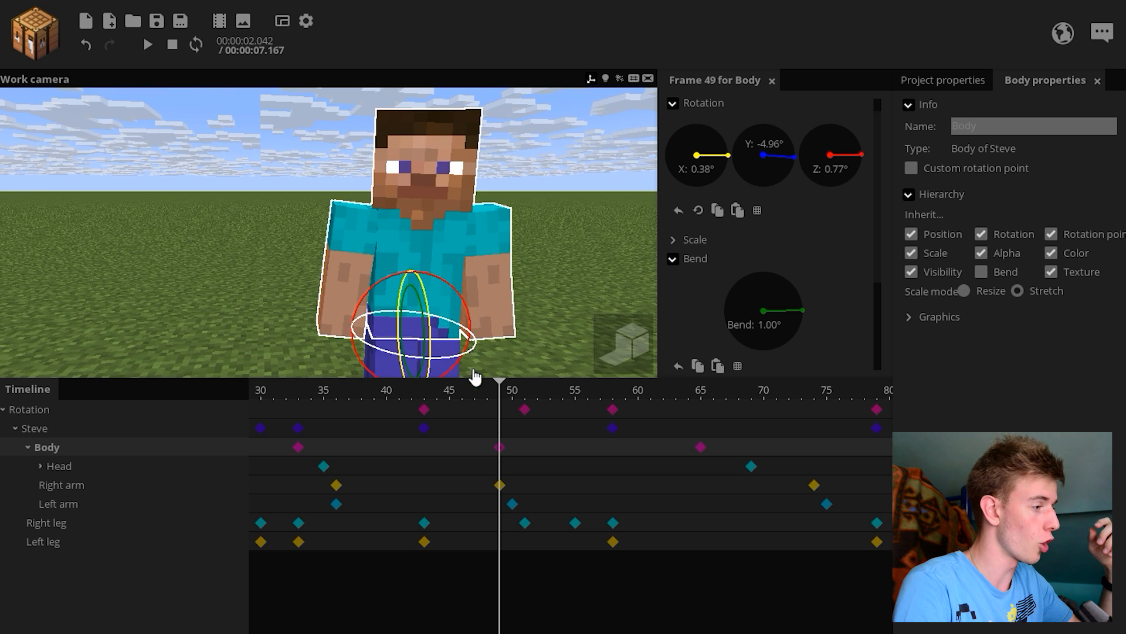
pyautogui.press('Delete')
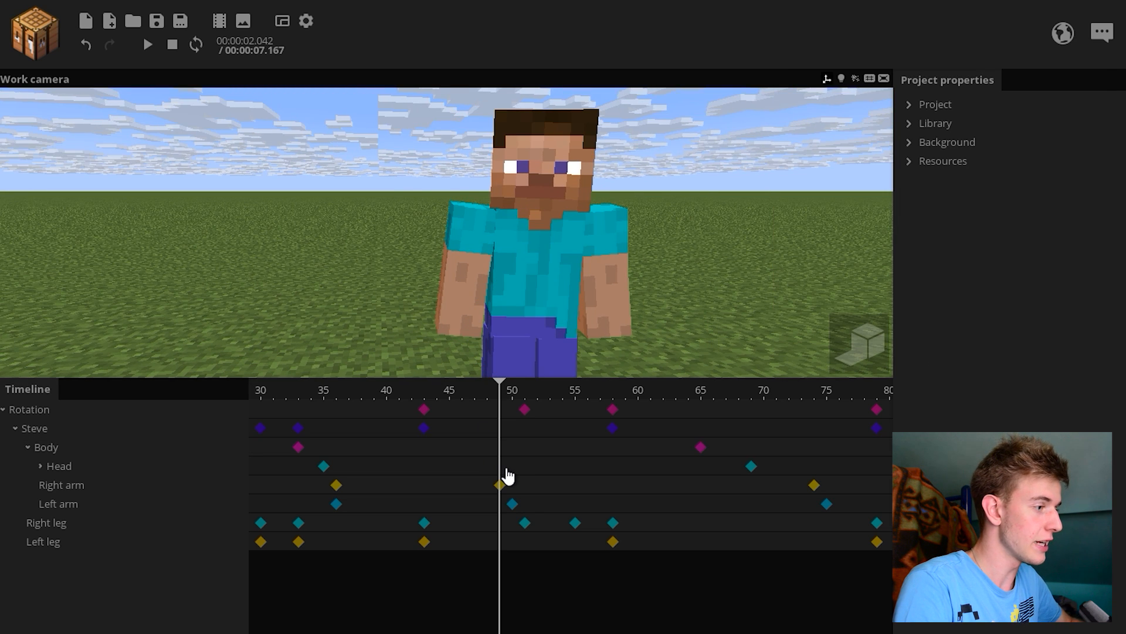
# Step: Keyframe the Head at frame 50 with rotation X 4.97°, Y -38.25° and Z 0.18°, comparing it with the Head pose at frame 69
pyautogui.click(508, 466)
pyautogui.moveTo(562, 221); pyautogui.dragTo(532, 240)
pyautogui.moveTo(452, 227); pyautogui.dragTo(432, 231)
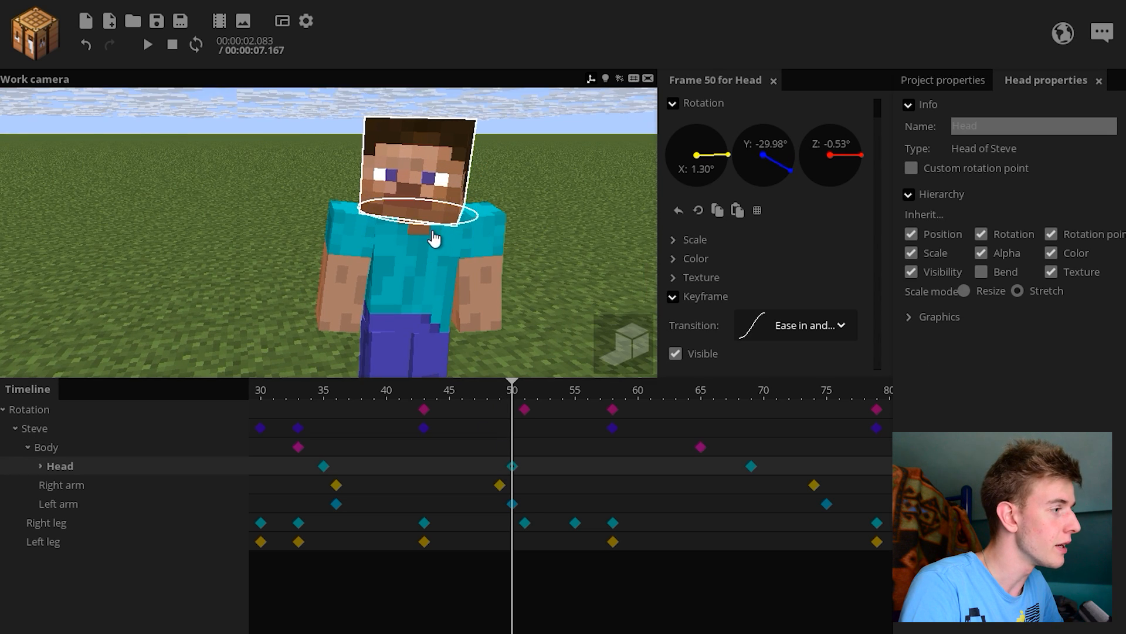
pyautogui.moveTo(449, 287); pyautogui.dragTo(426, 250)
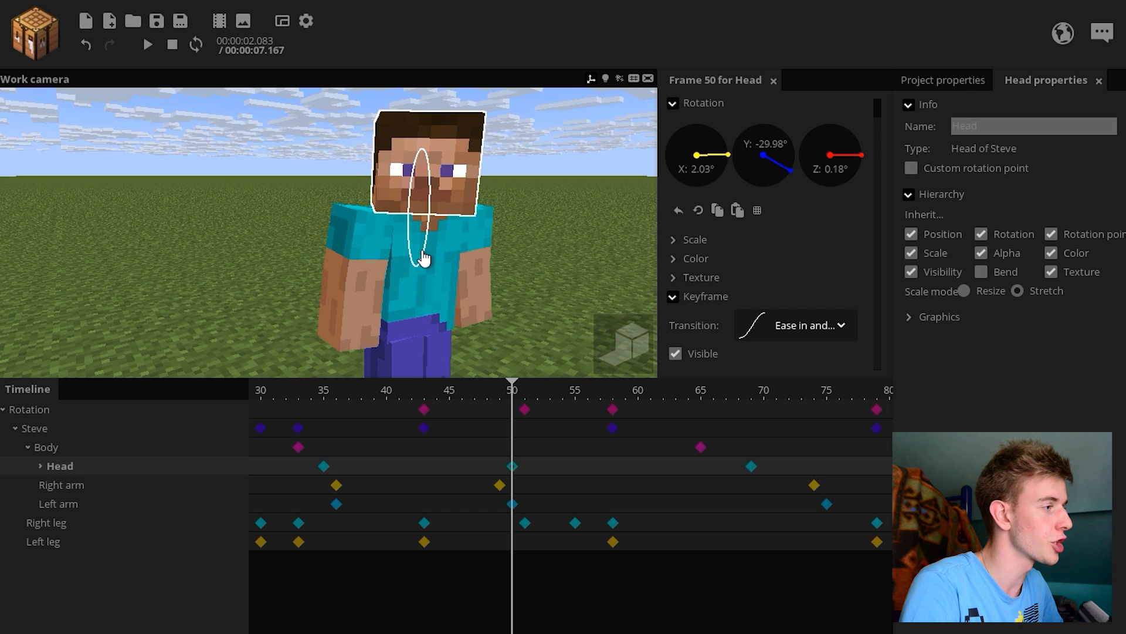
pyautogui.click(751, 466)
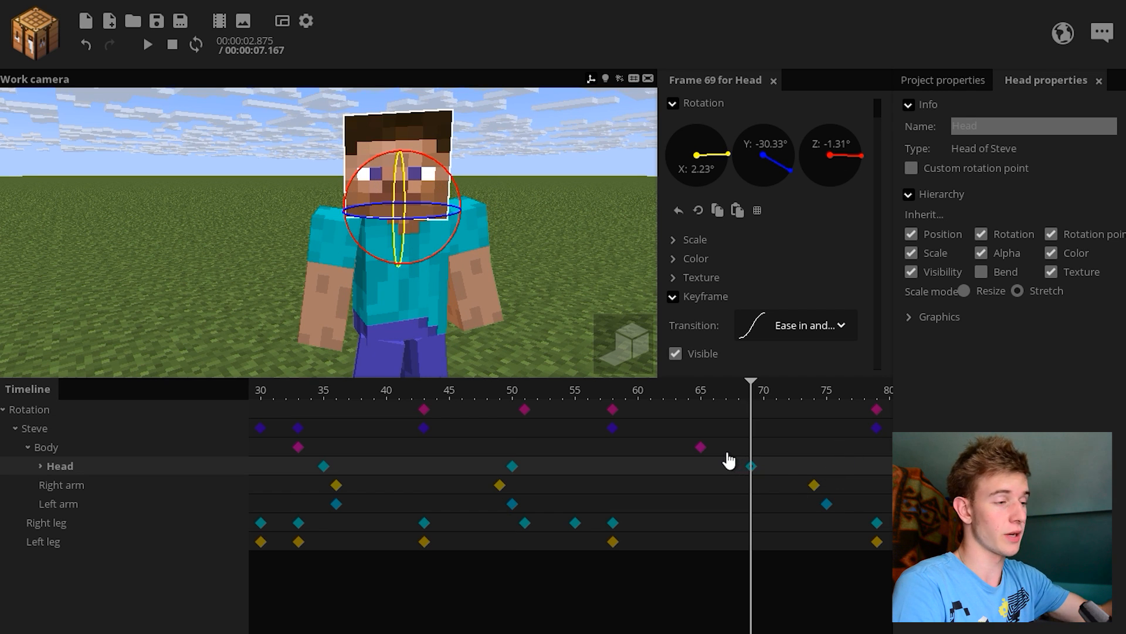
pyautogui.click(512, 466)
pyautogui.moveTo(551, 307); pyautogui.dragTo(468, 241, button='middle')
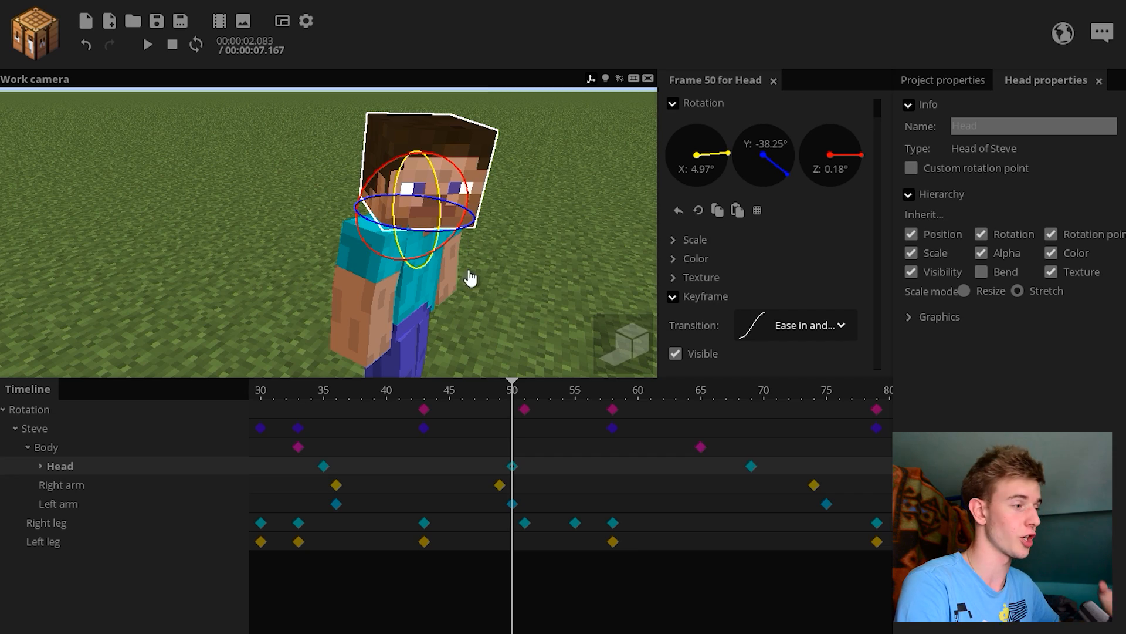
# Step: Play back the head turn repeatedly from about frame 31
pyautogui.moveTo(485, 392); pyautogui.dragTo(271, 384)
pyautogui.press('space')
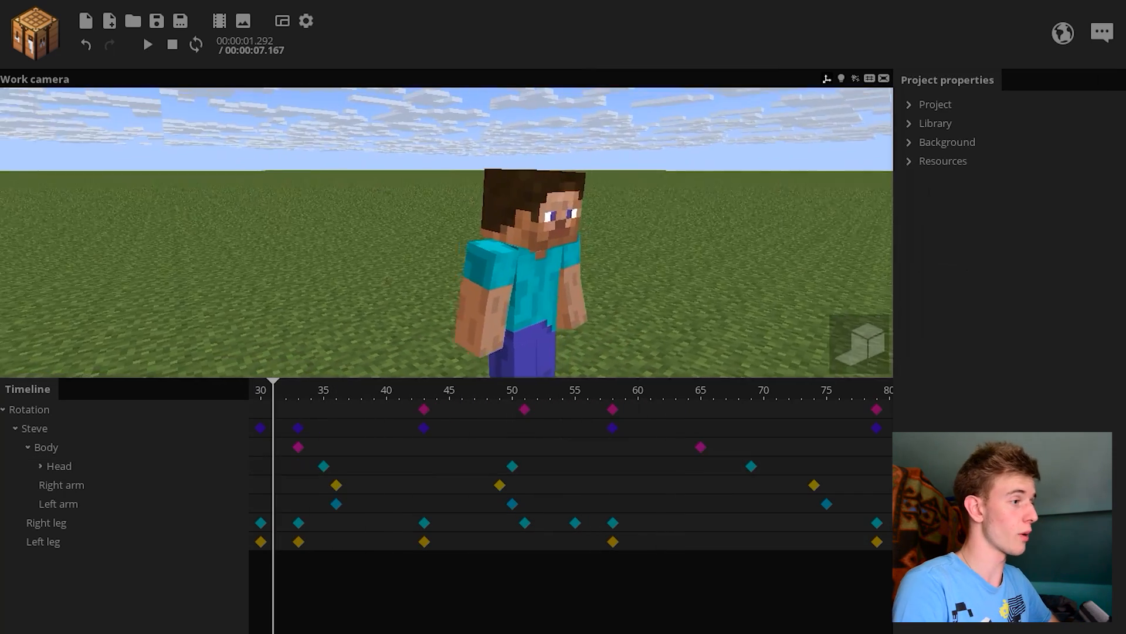
pyautogui.press('space')
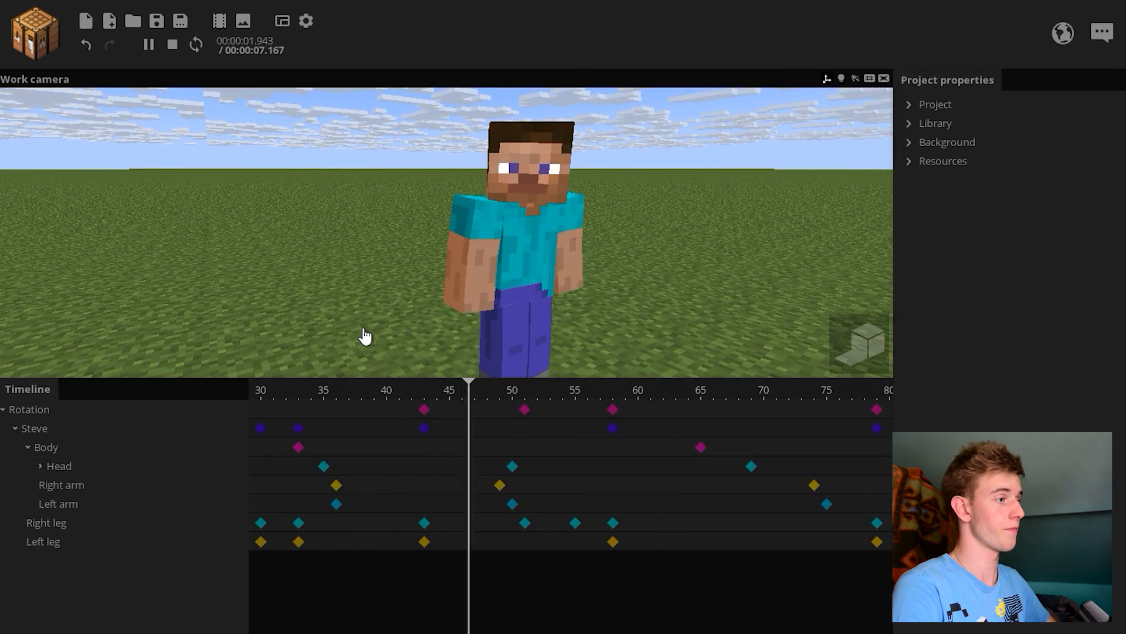
pyautogui.press('space')
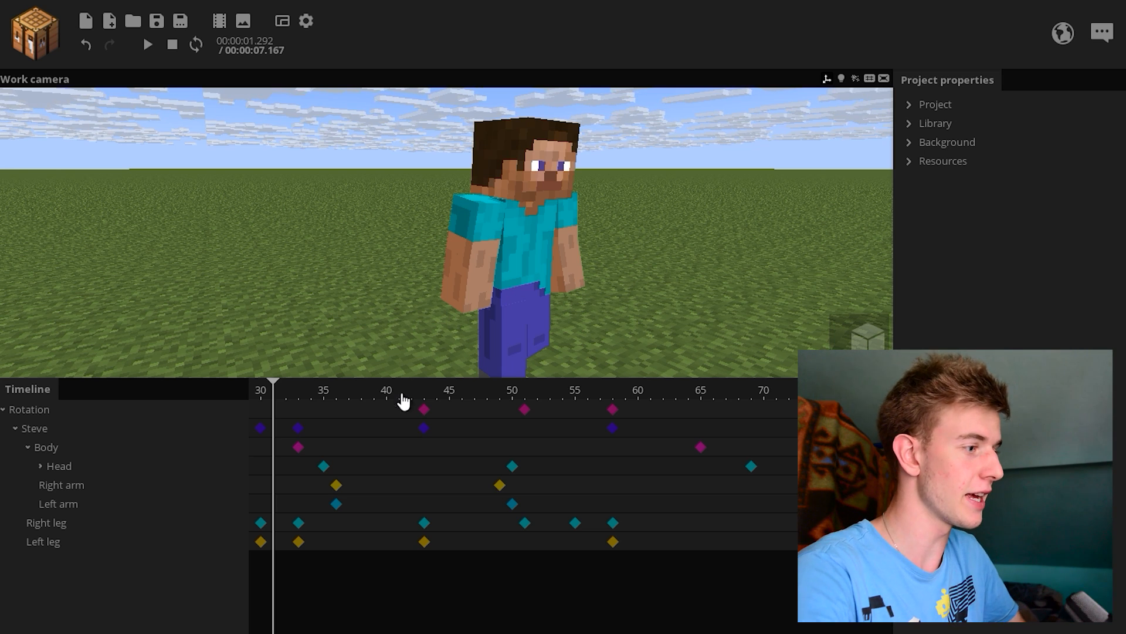
pyautogui.hscroll(1, 337, 437)
pyautogui.click(335, 397)
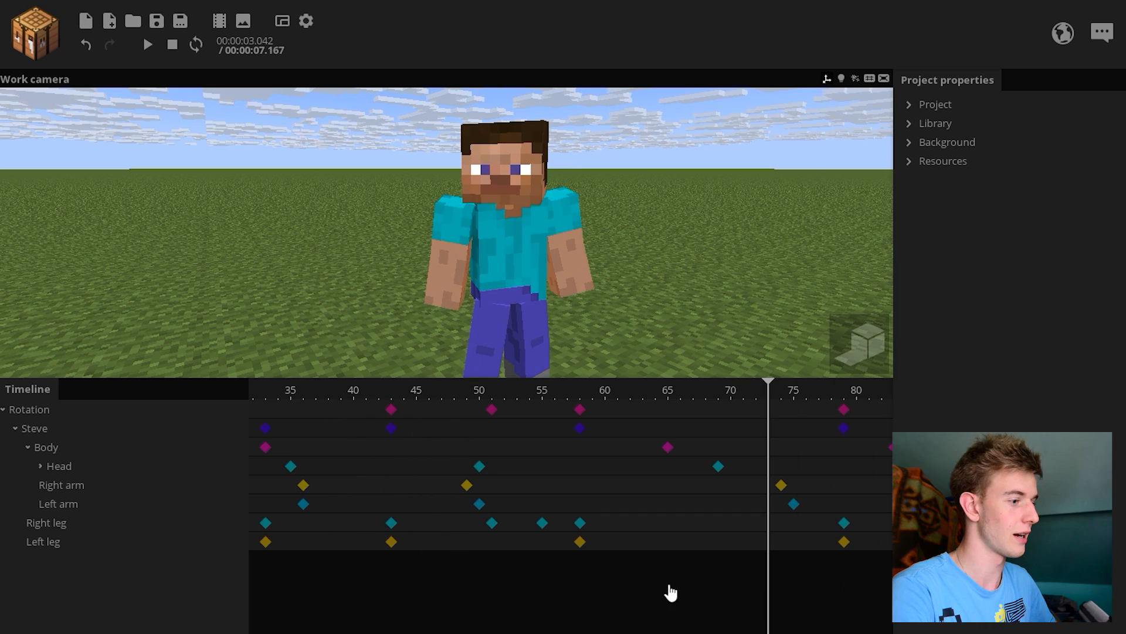
# Step: Review the remaining animation from several angles, checking the Head keyframe at frame 113 and playing through the later frames
pyautogui.hscroll(3, 571, 475)
pyautogui.press('space')
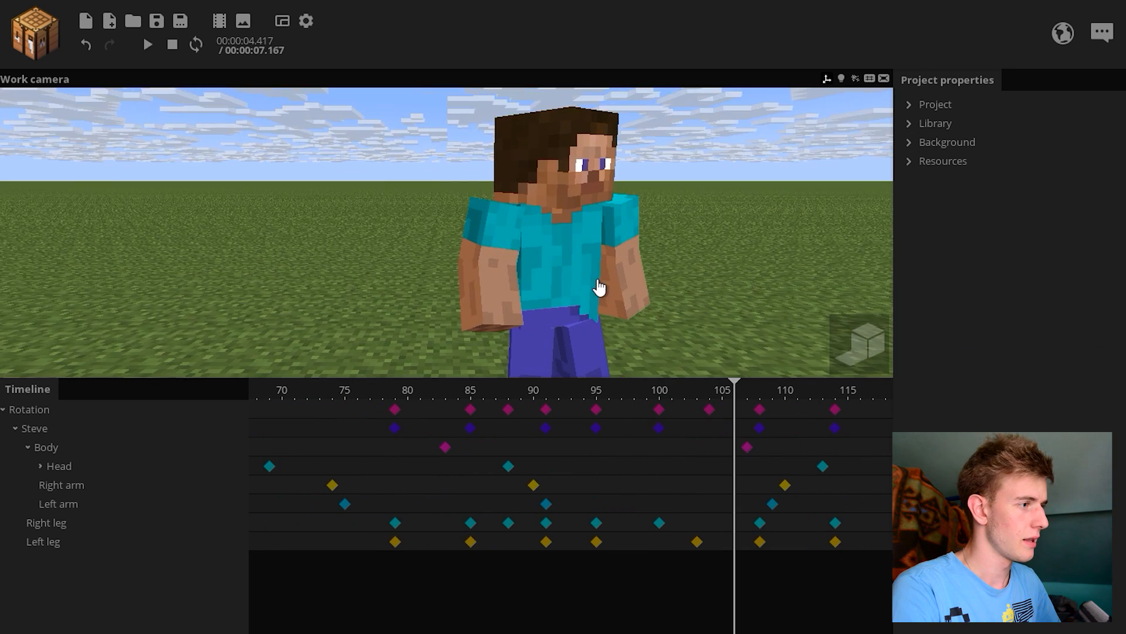
pyautogui.moveTo(599, 290); pyautogui.dragTo(604, 391)
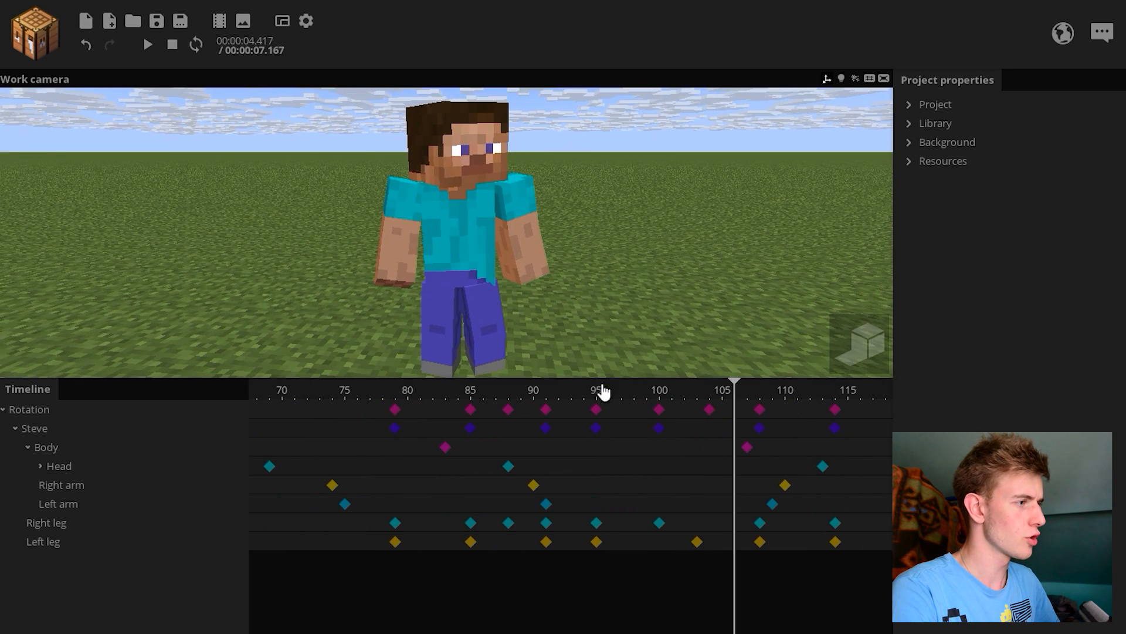
pyautogui.click(823, 466)
pyautogui.click(776, 412)
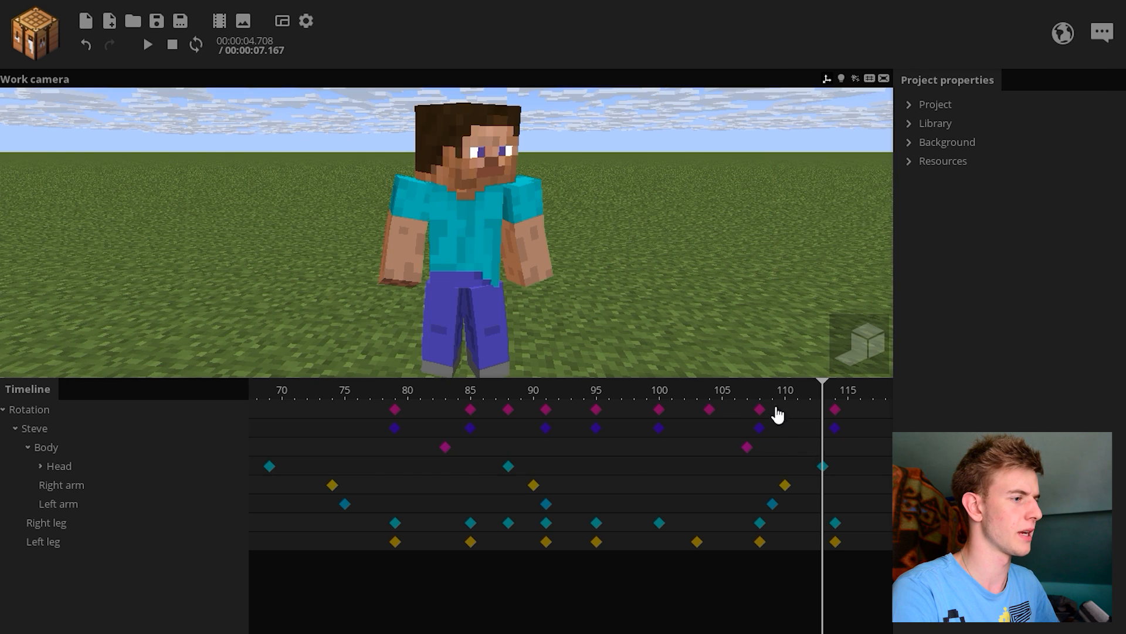
pyautogui.click(360, 394)
pyautogui.press('space')
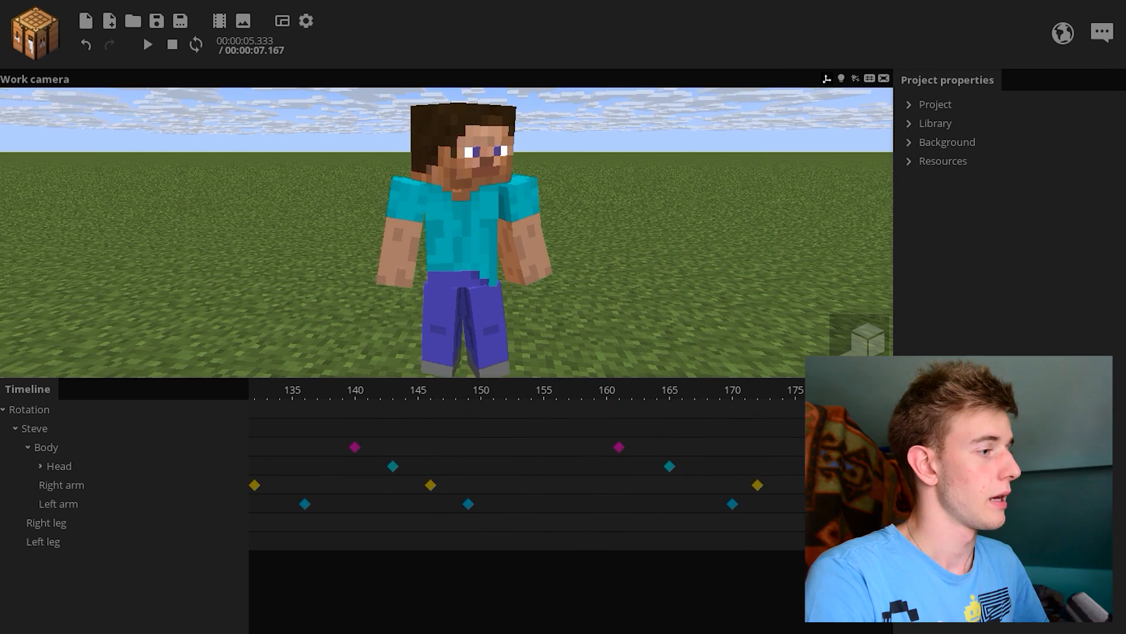
pyautogui.moveTo(597, 355); pyautogui.dragTo(596, 355, button='right')
pyautogui.press('s')
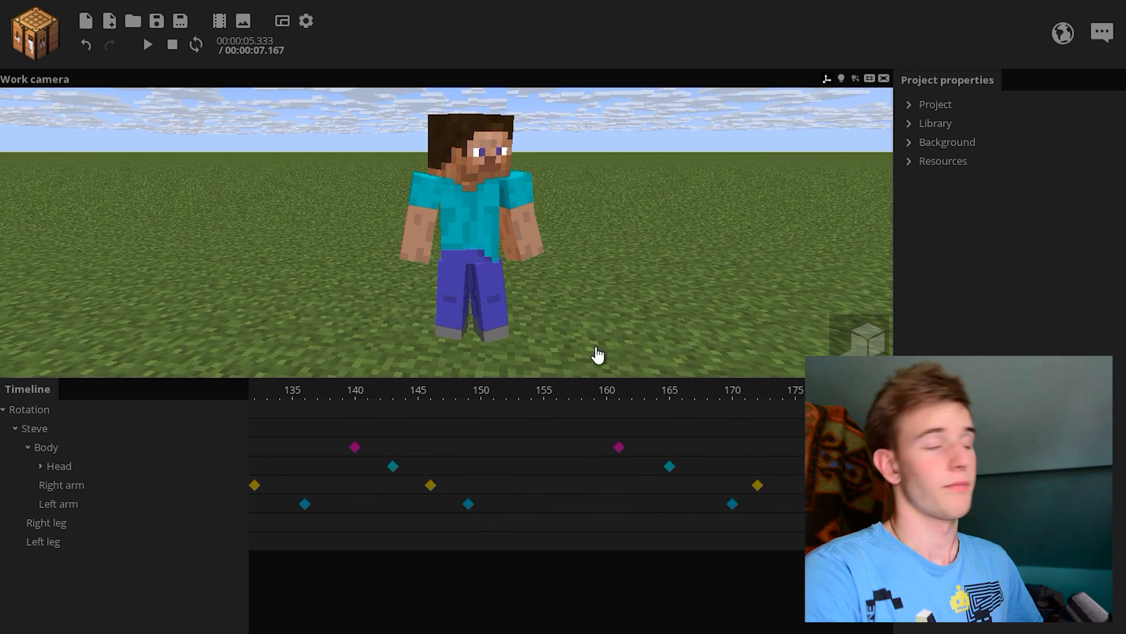